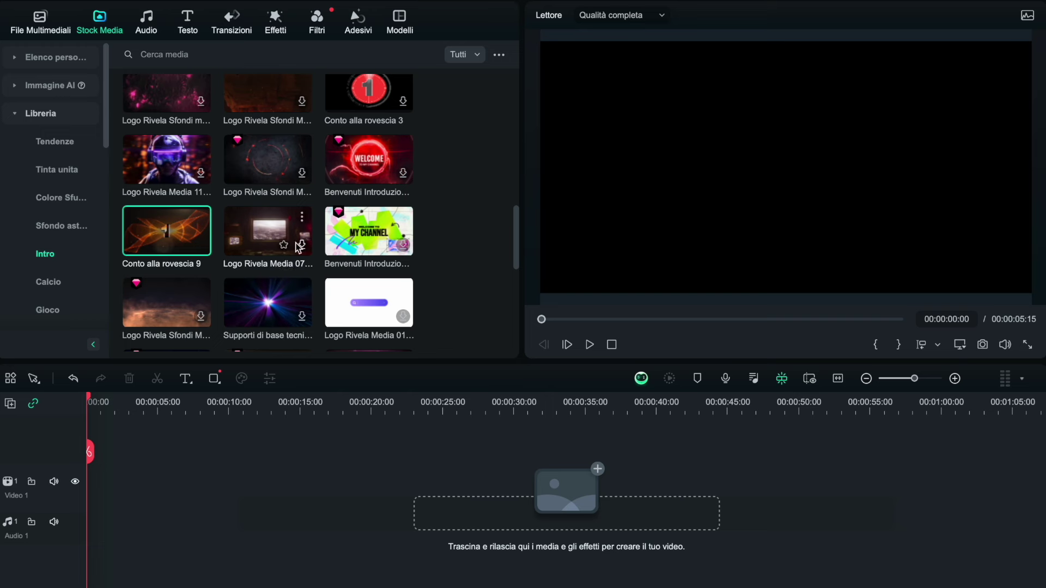
Step: Preview the Intro stock clips, place Conto alla rovescia 1 at the start of the Video 1 track, and play it
click(260, 240)
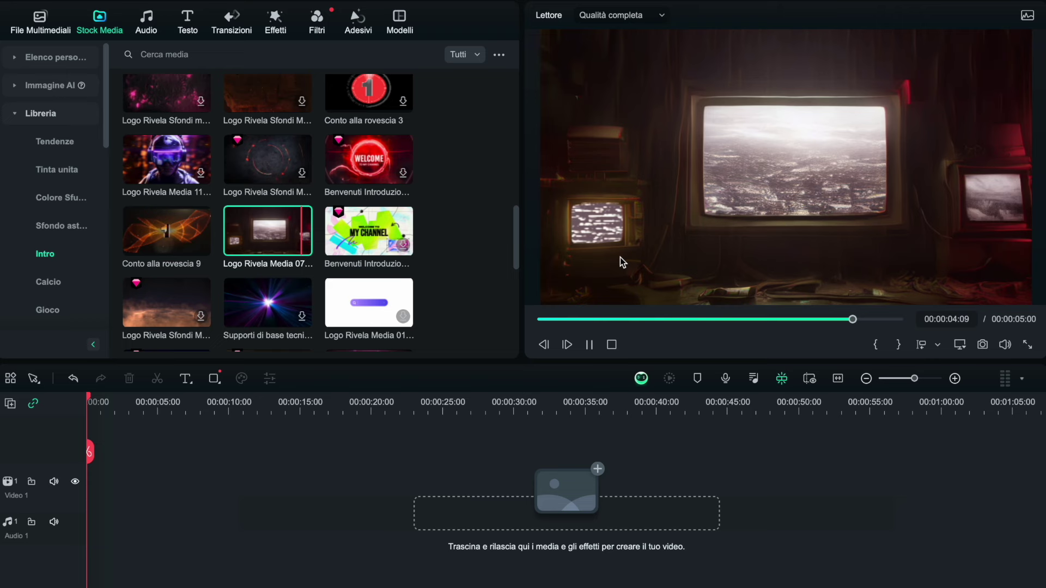
scroll(339, 216, up, 5)
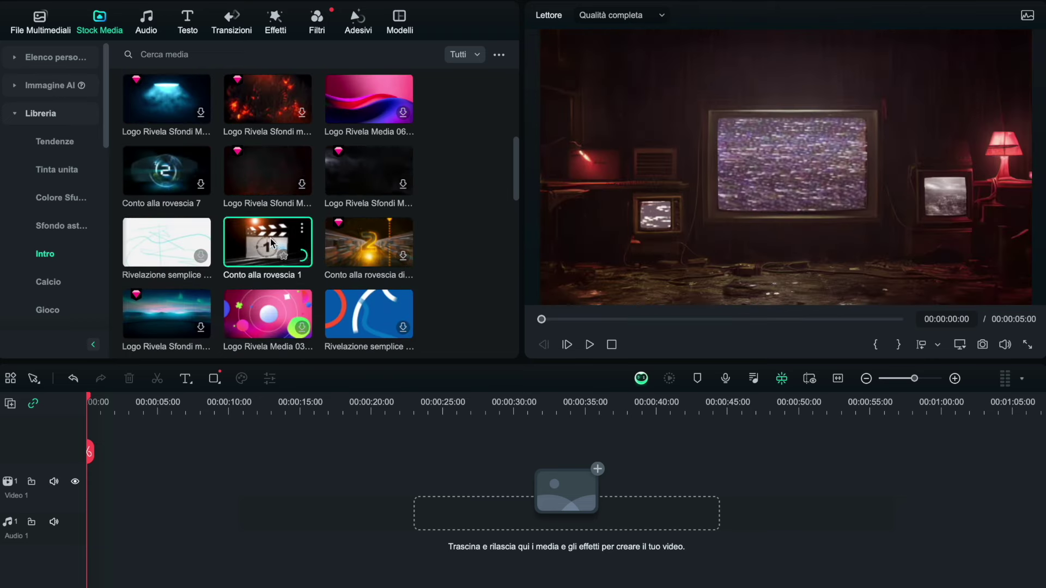
click(270, 237)
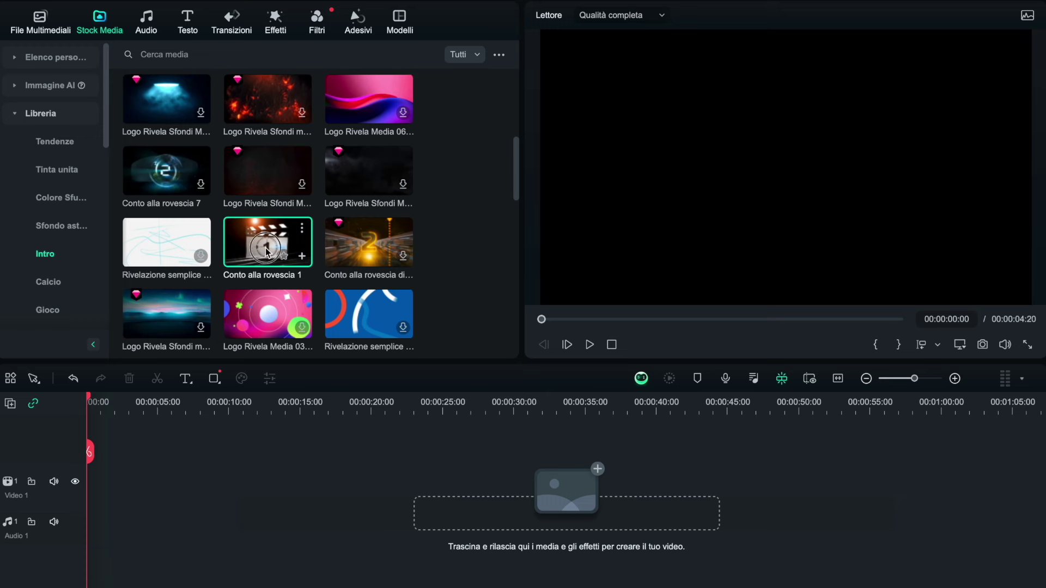
drag(267, 259, 93, 494)
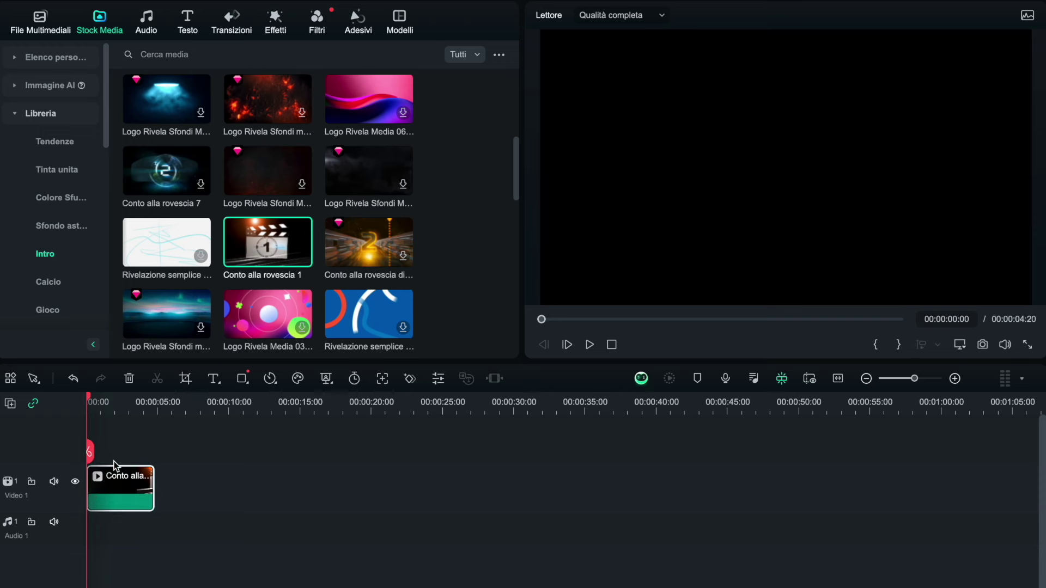
click(589, 344)
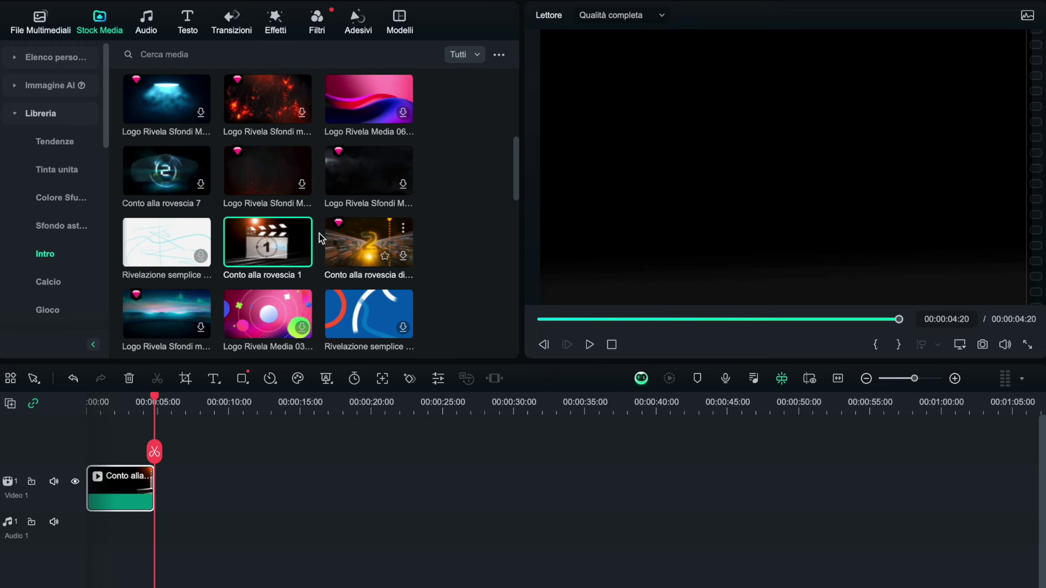
Step: Preview the DJI_0002 media file and place it on Video 1 directly after the countdown clip
click(35, 21)
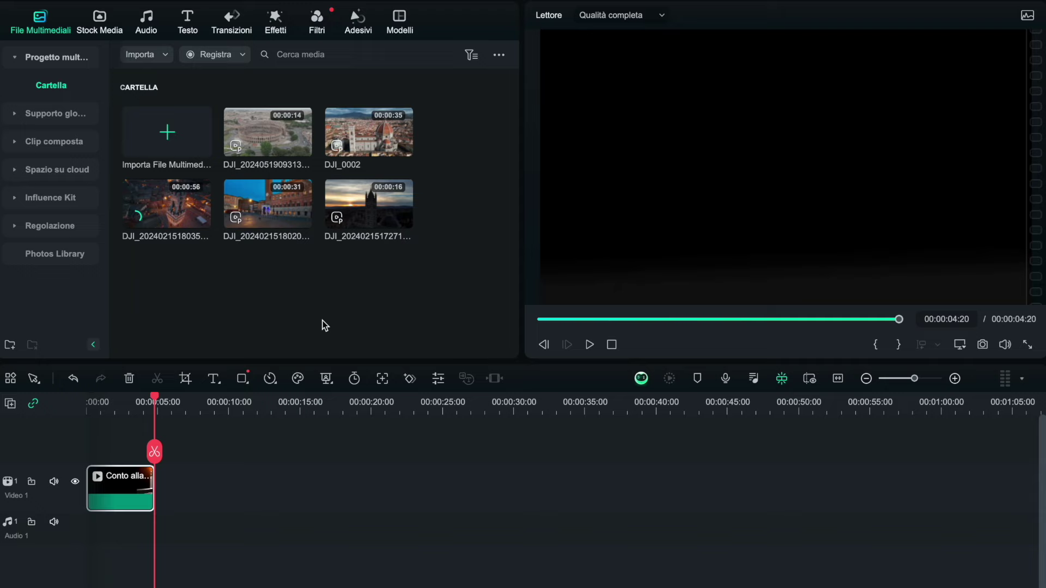
double_click(365, 138)
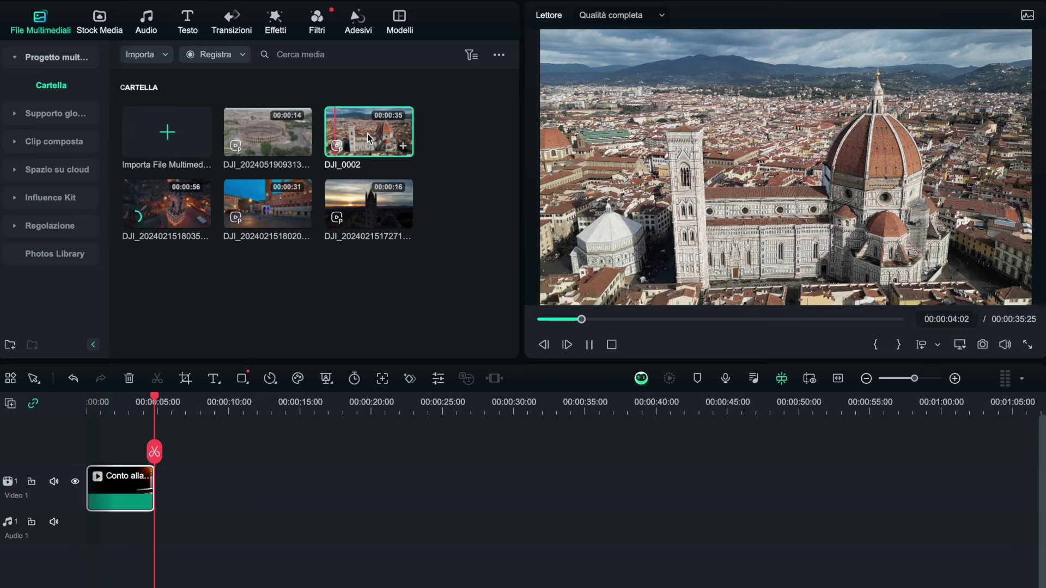
drag(367, 133, 163, 483)
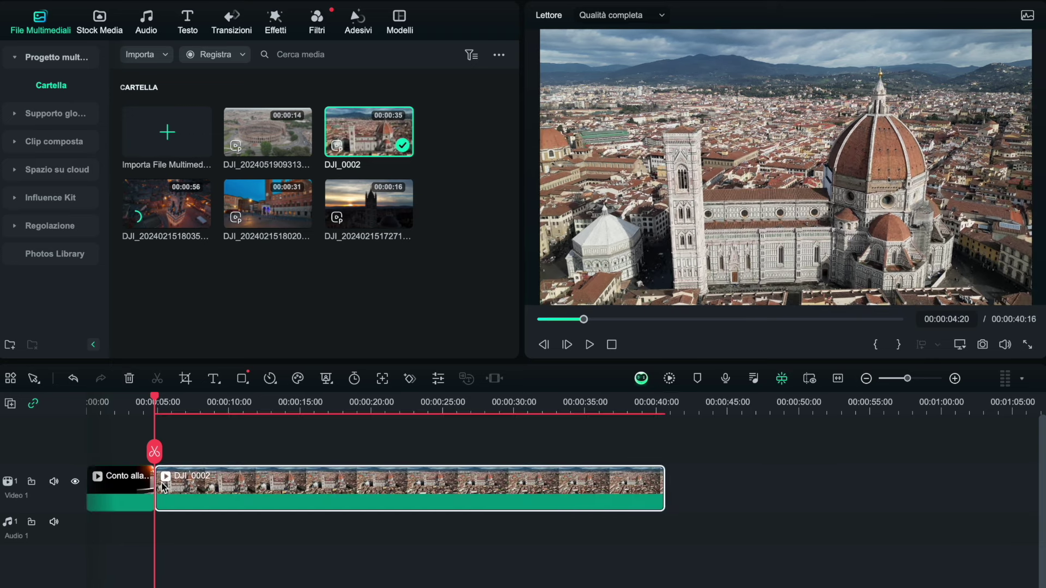
Step: Split the DJI_0002 clip at 00:00:10:03
drag(154, 403, 231, 425)
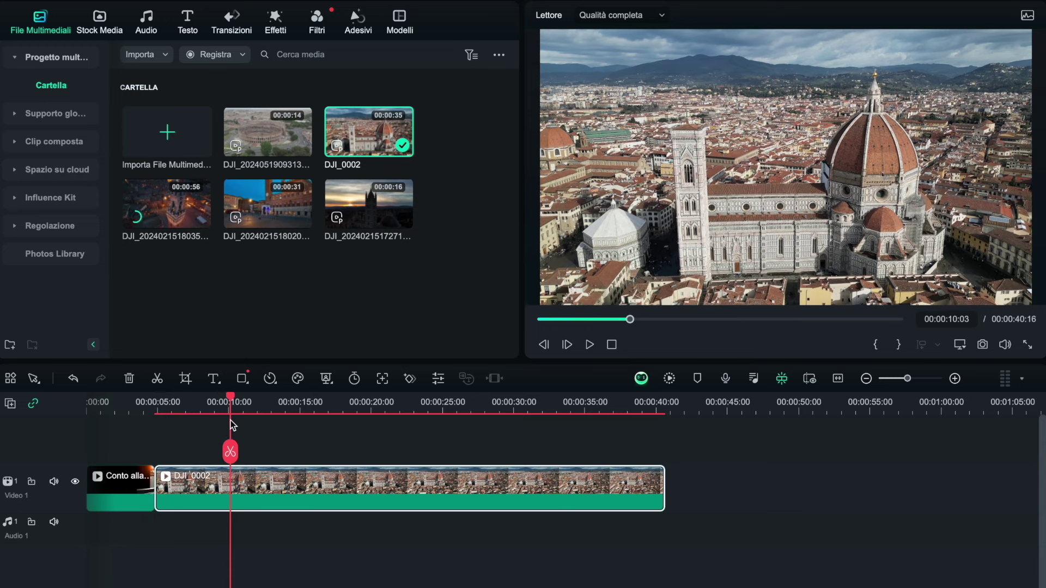
click(229, 424)
click(231, 452)
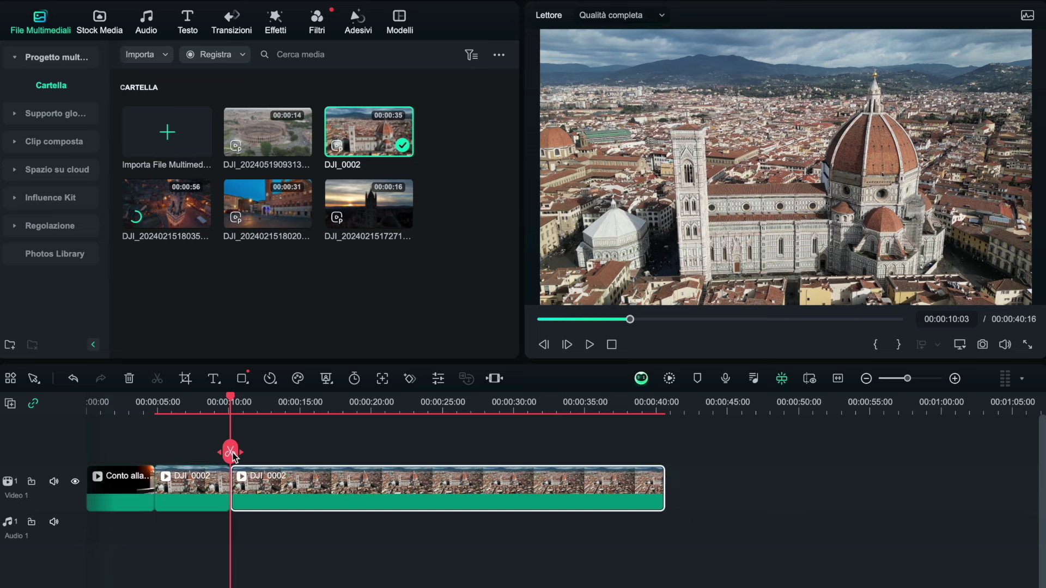
Step: Delete the short DJI_0002 segment before the cut and undo that deletion
click(201, 494)
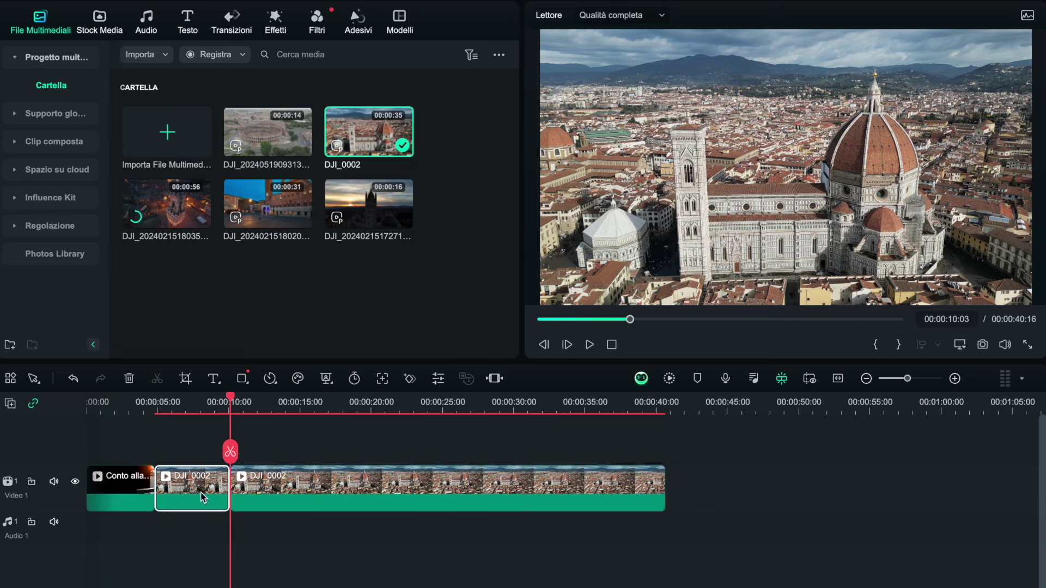
key(Delete)
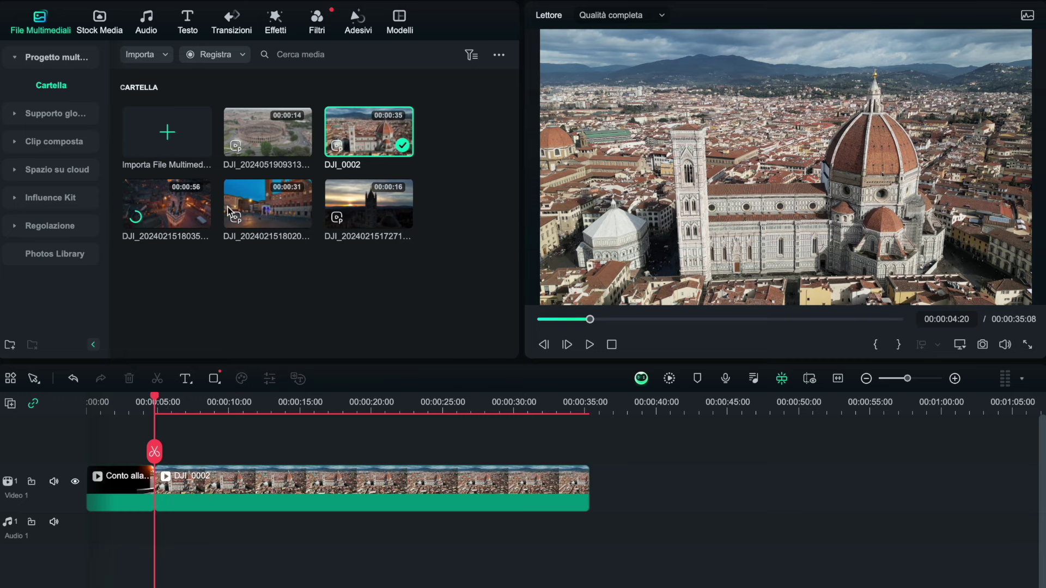
click(73, 378)
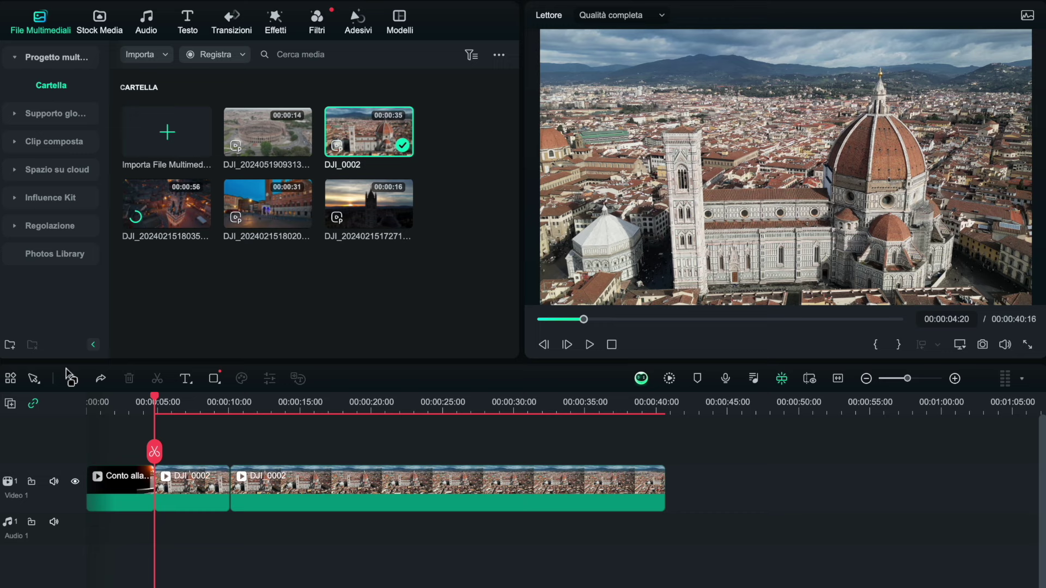
Step: Delete the short DJI_0002 segment between the countdown clip and the cut
click(176, 488)
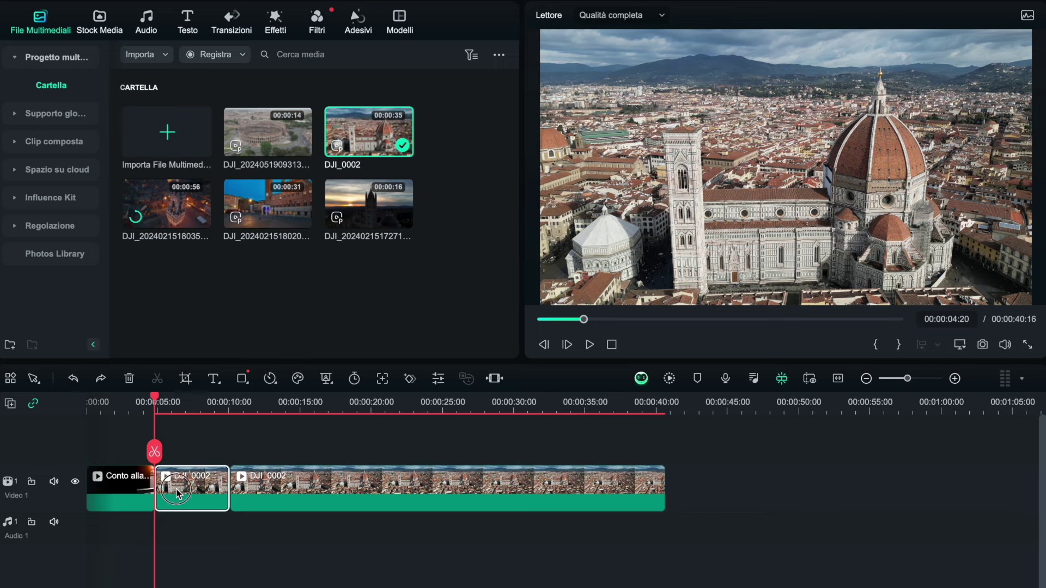
right_click(175, 488)
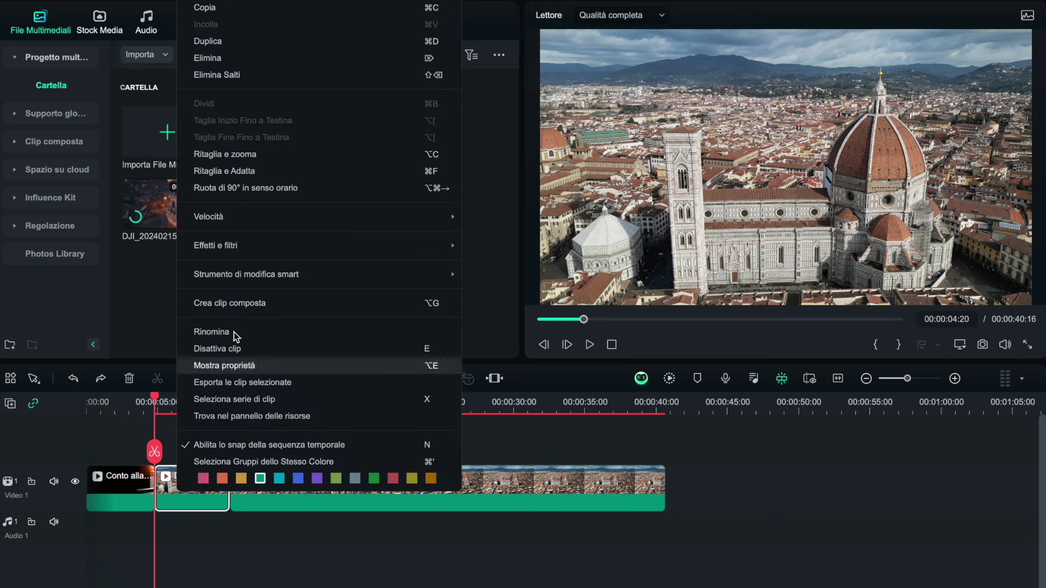
click(217, 56)
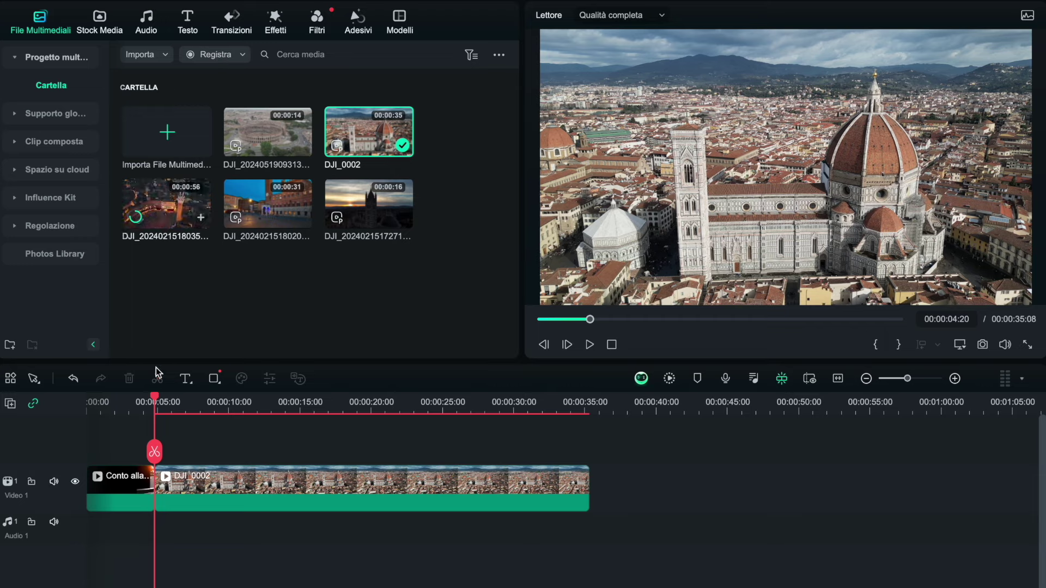
Step: Try splitting DJI_0002 at 00:00:32:08 and deleting its end segment, and undo both the deletion and the split
click(159, 398)
drag(160, 397, 546, 398)
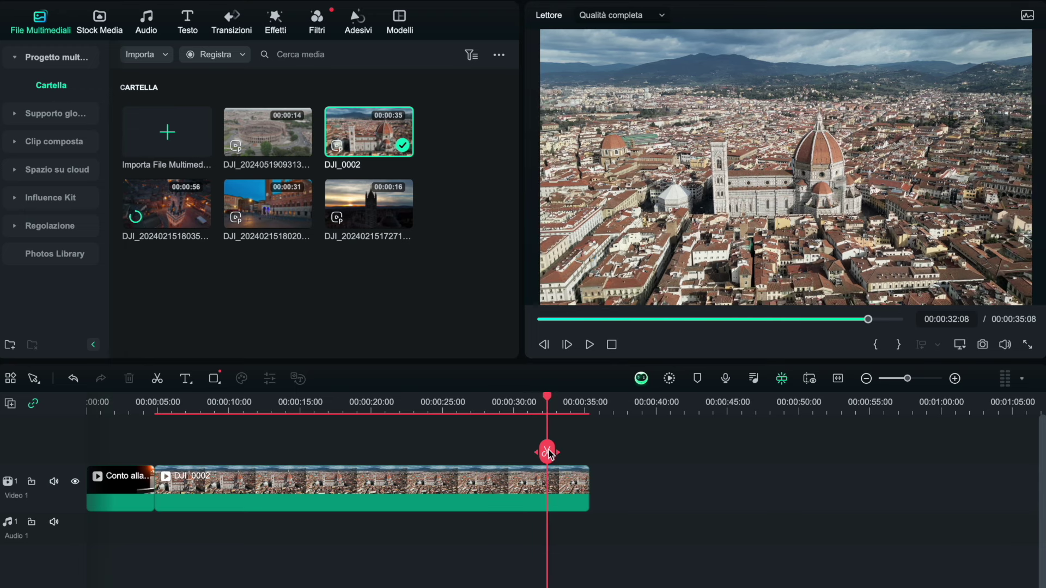
click(547, 452)
click(570, 501)
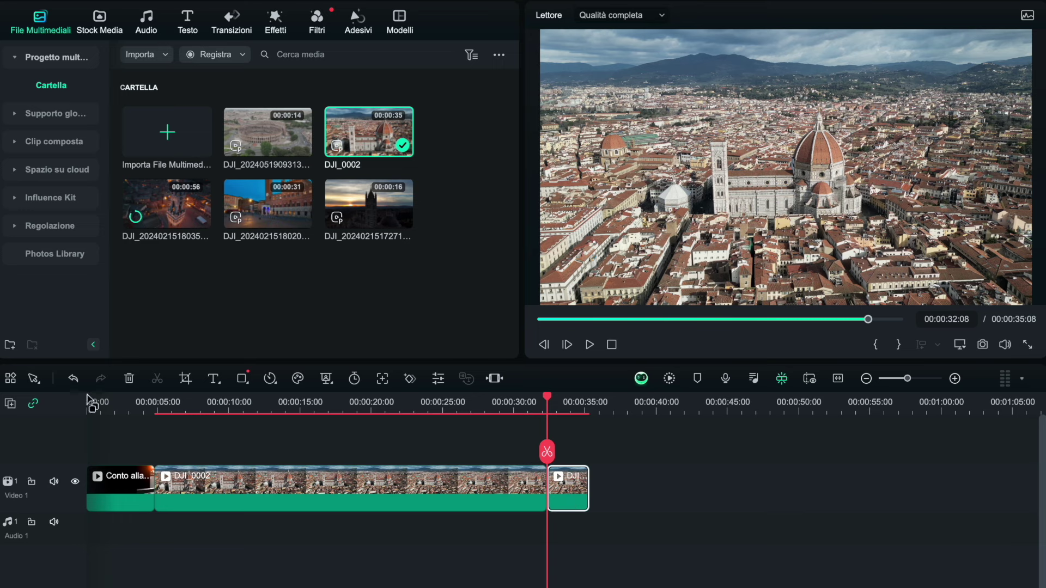
click(129, 380)
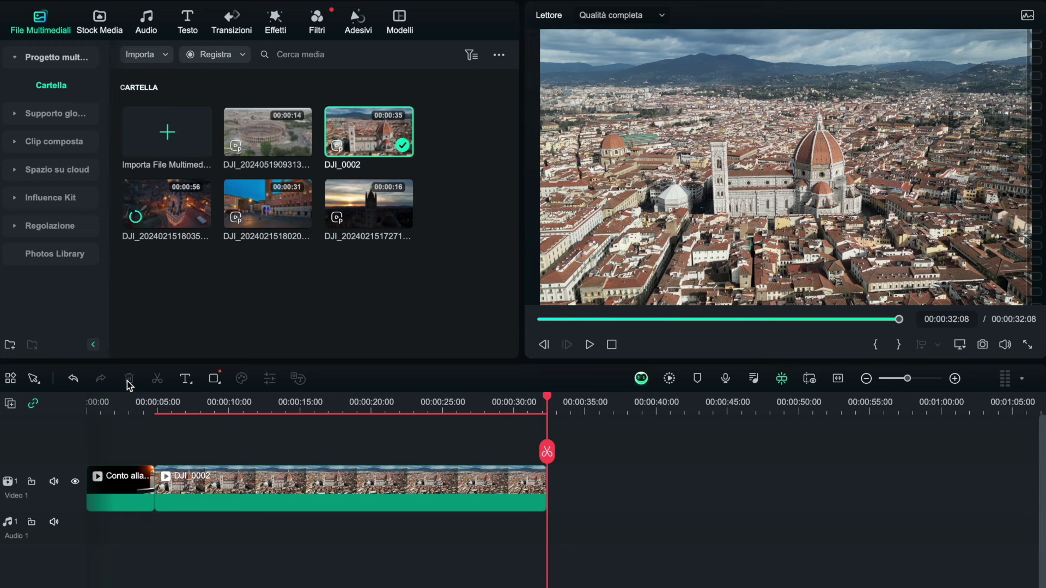
click(73, 379)
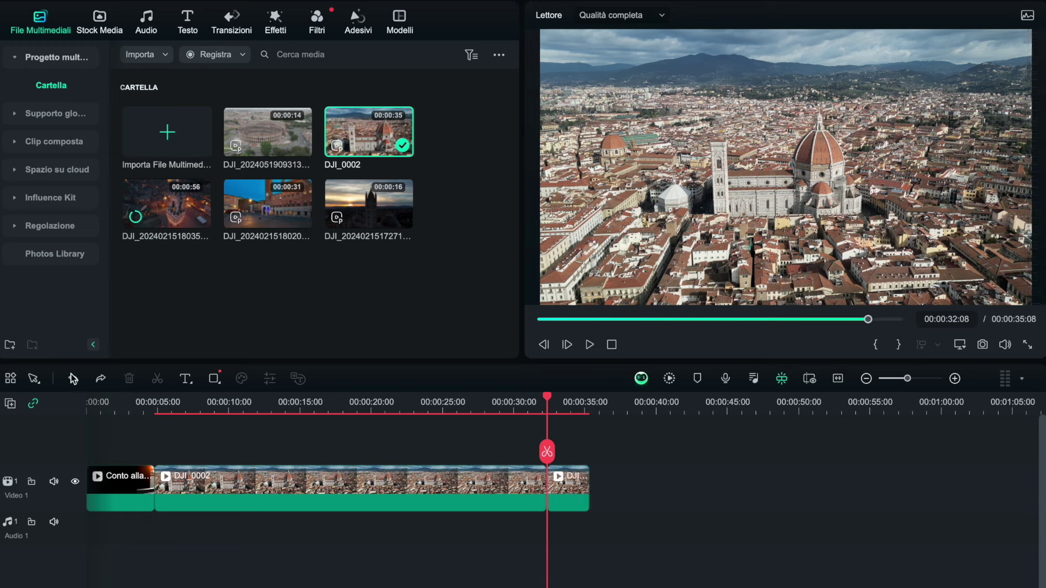
click(73, 379)
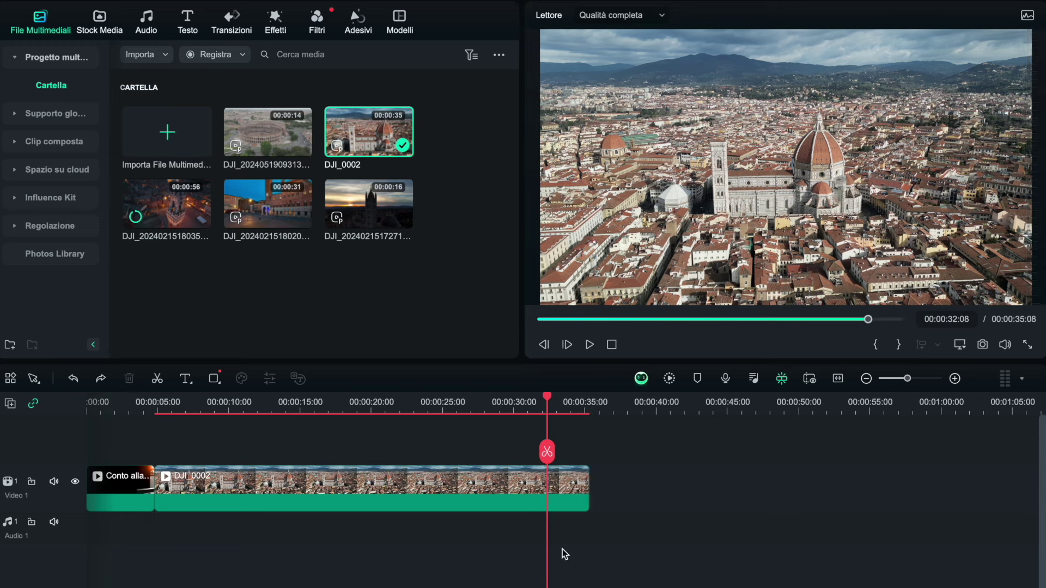
Step: Trim the end of the DJI_0002 clip back to 00:00:32:08 and return the playhead to the clip's start
click(587, 479)
drag(587, 484, 545, 483)
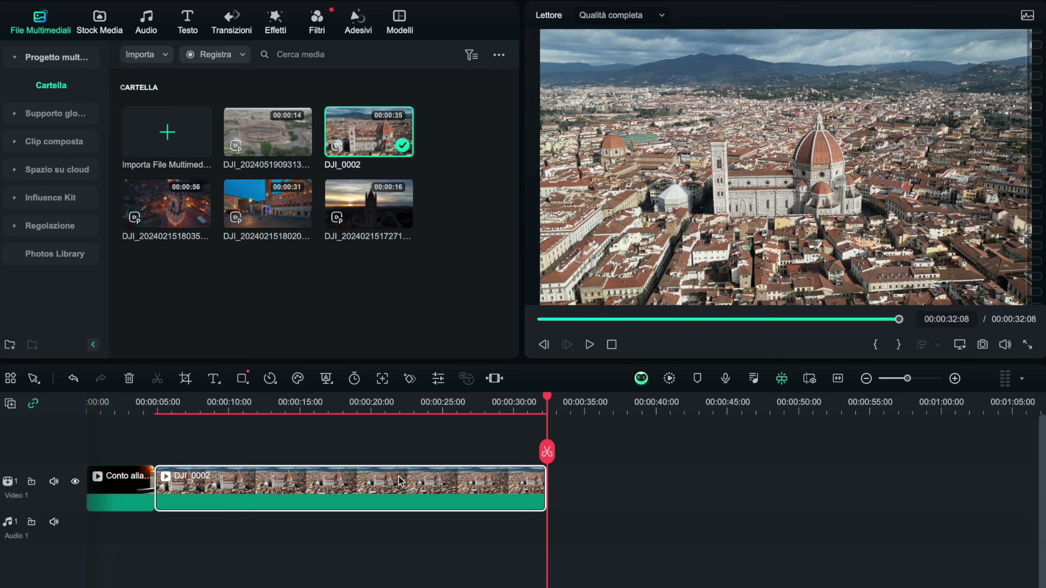
click(215, 405)
drag(212, 401, 156, 401)
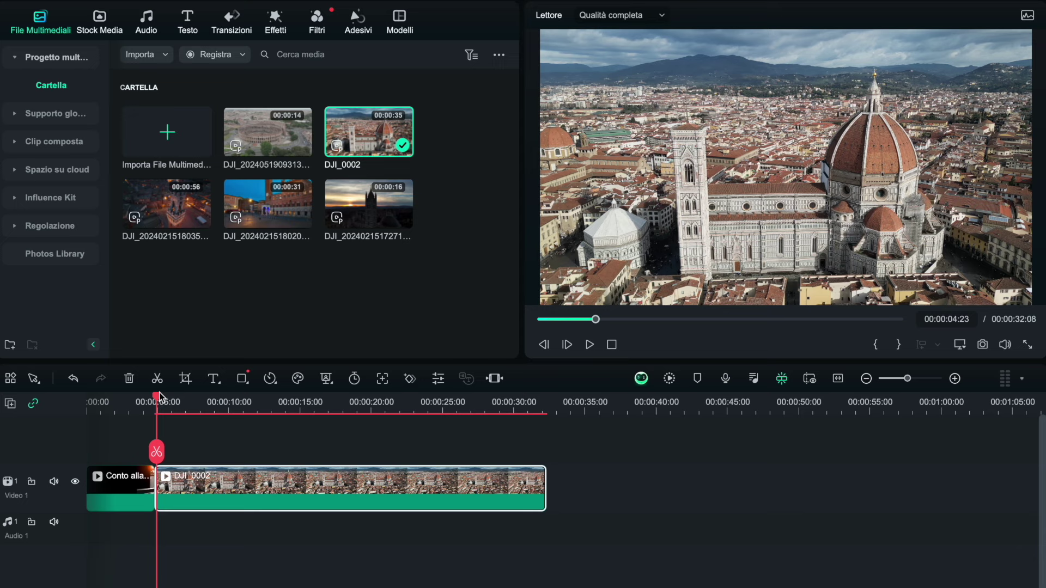
Step: Set the DJI_0002 clip's duration to 00:00:20:13
click(216, 404)
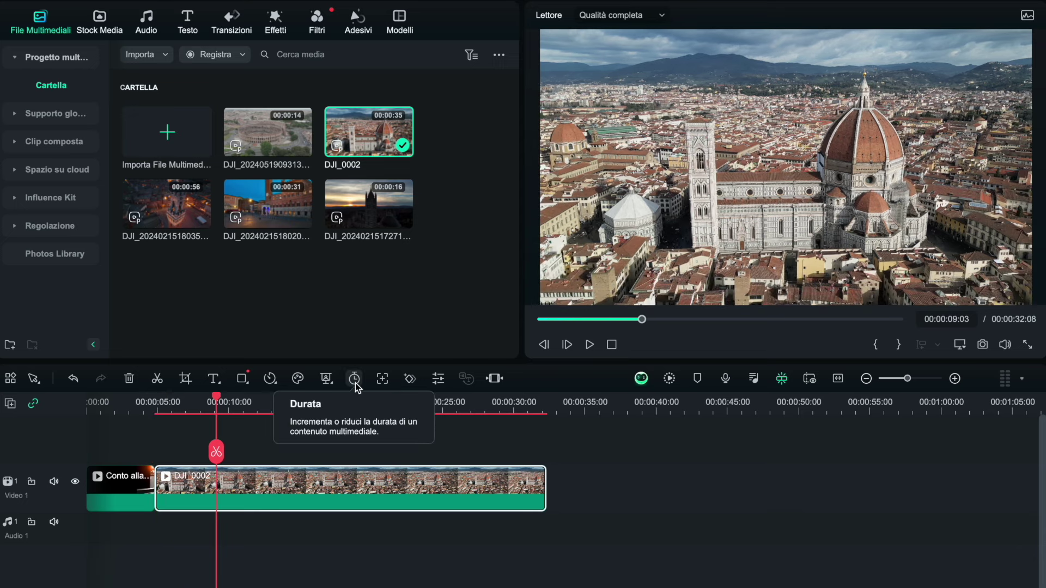
click(355, 379)
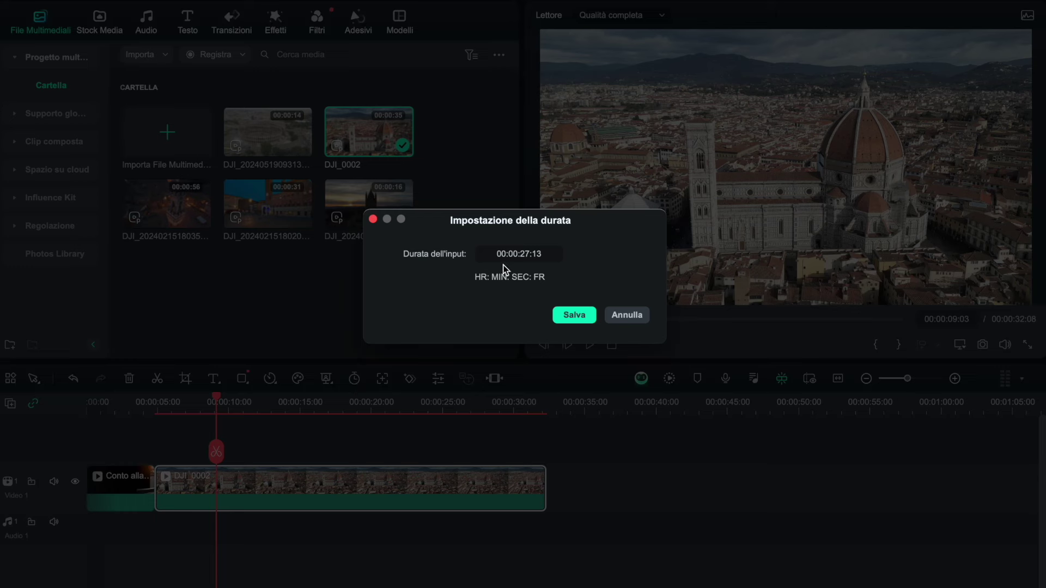
click(523, 261)
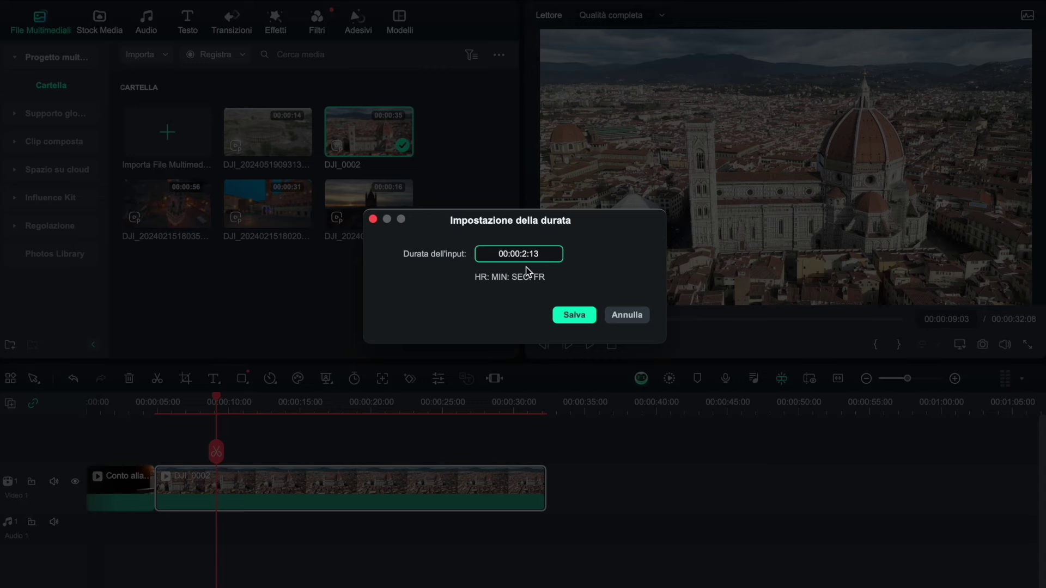
text(0)
click(574, 314)
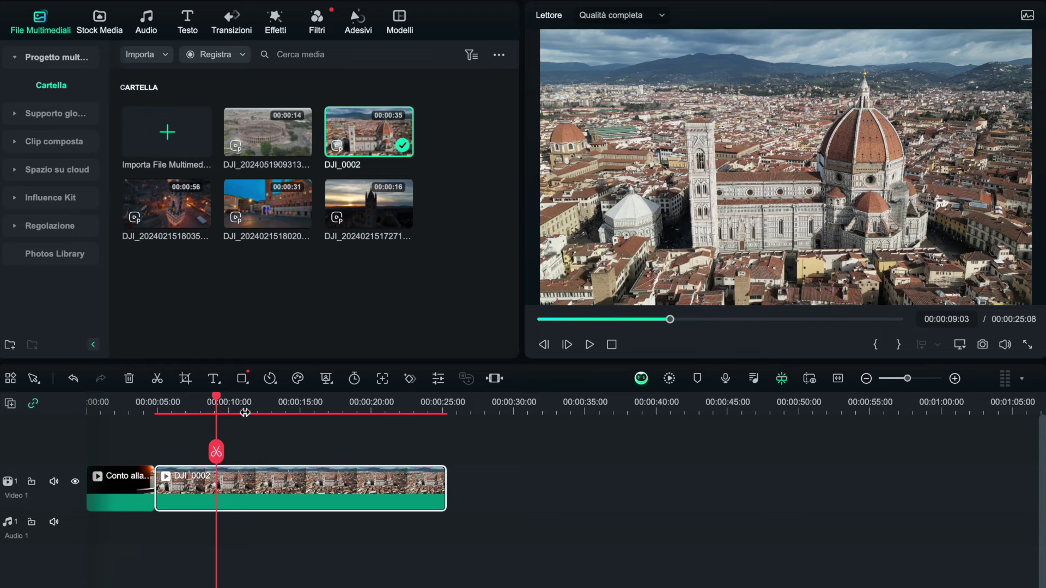
Step: Play the shortened DJI_0002 clip from its beginning to check its pace
drag(223, 400, 166, 381)
click(155, 407)
click(582, 346)
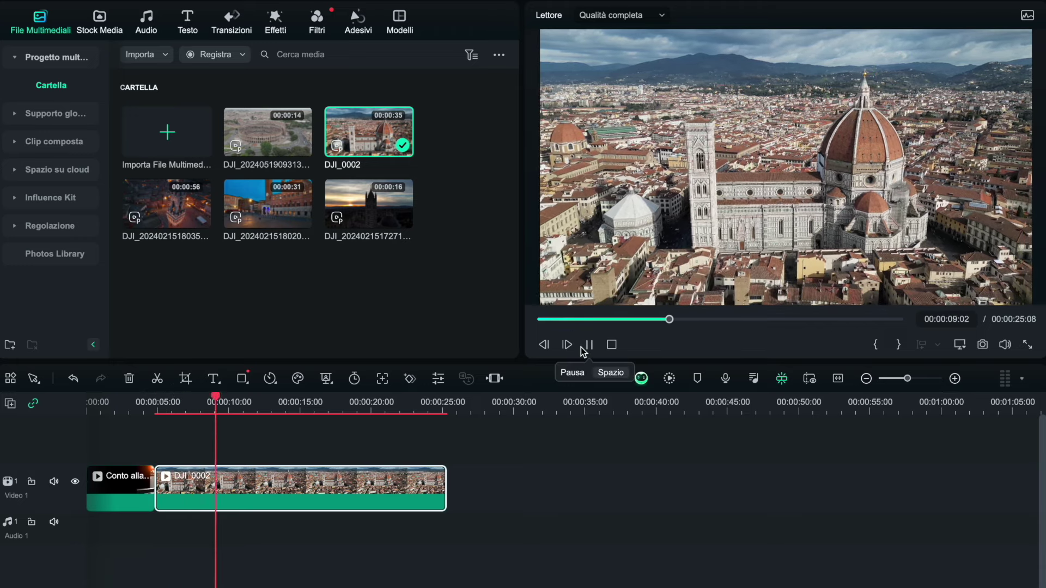
Step: Speed up the DJI_0002 clip with the fast 2x preset and play it from its beginning
click(271, 380)
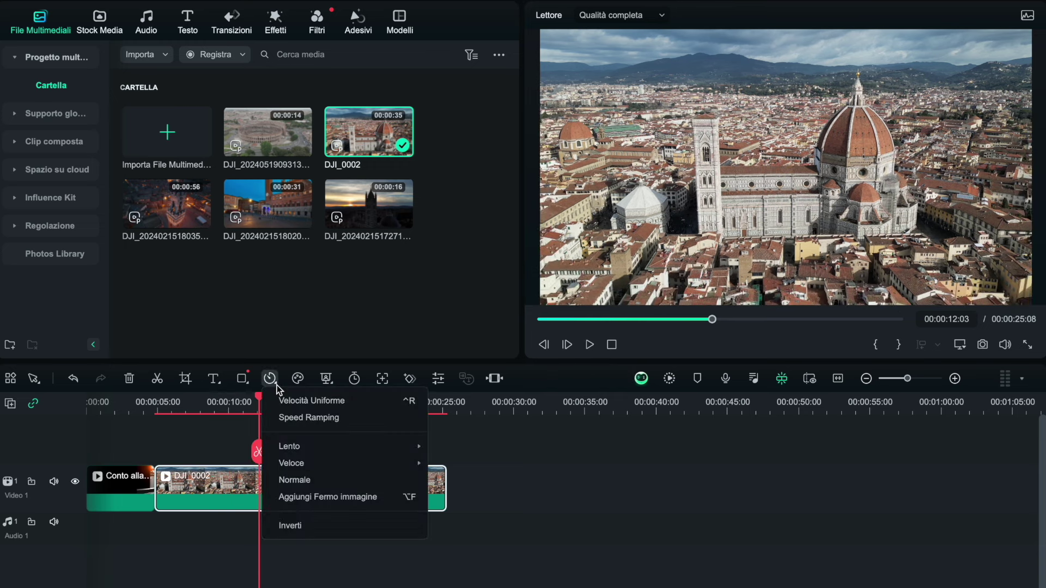
mouse_move(319, 469)
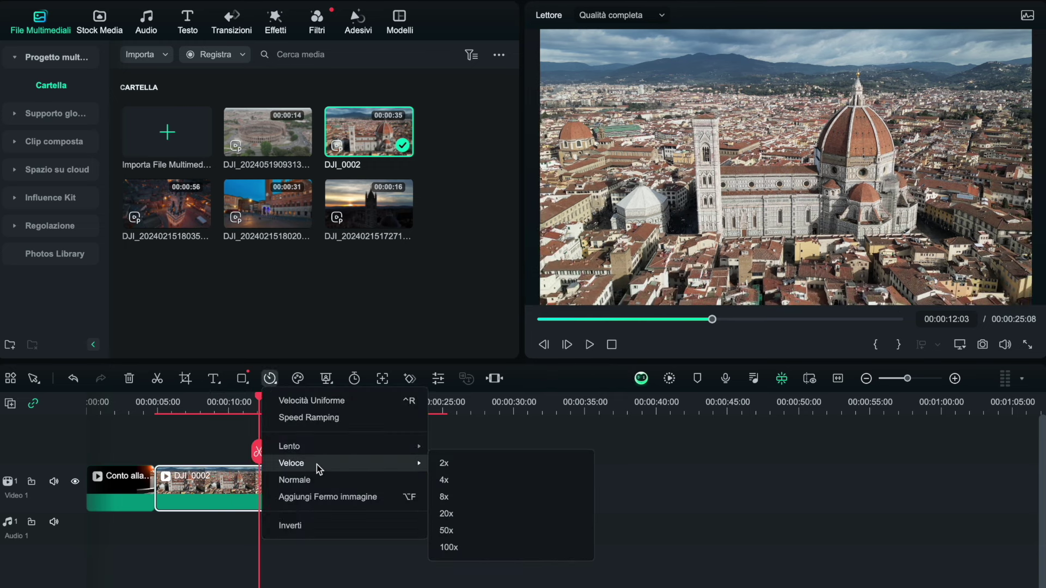
click(456, 464)
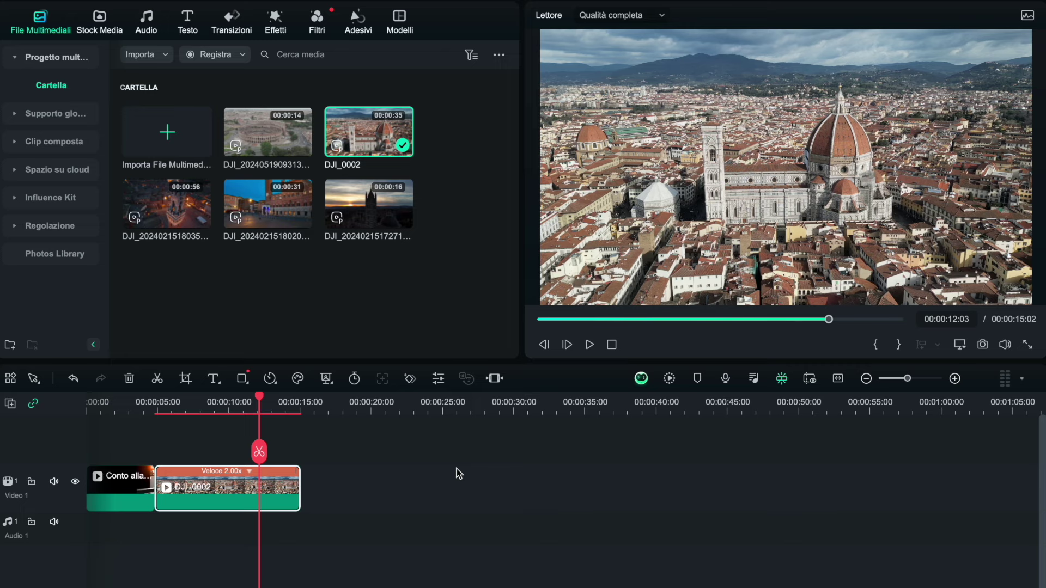
drag(259, 402, 157, 402)
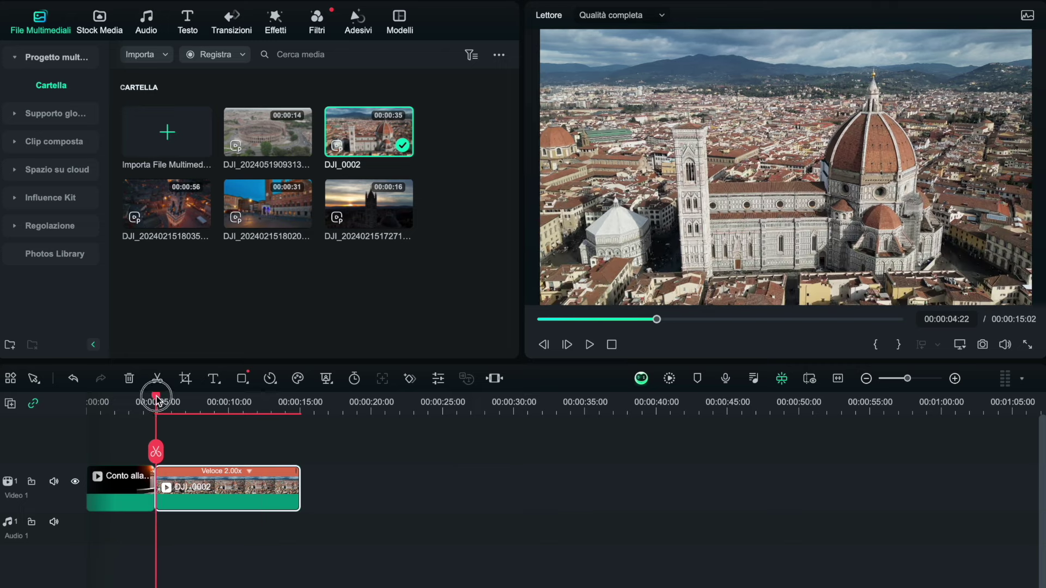
click(590, 345)
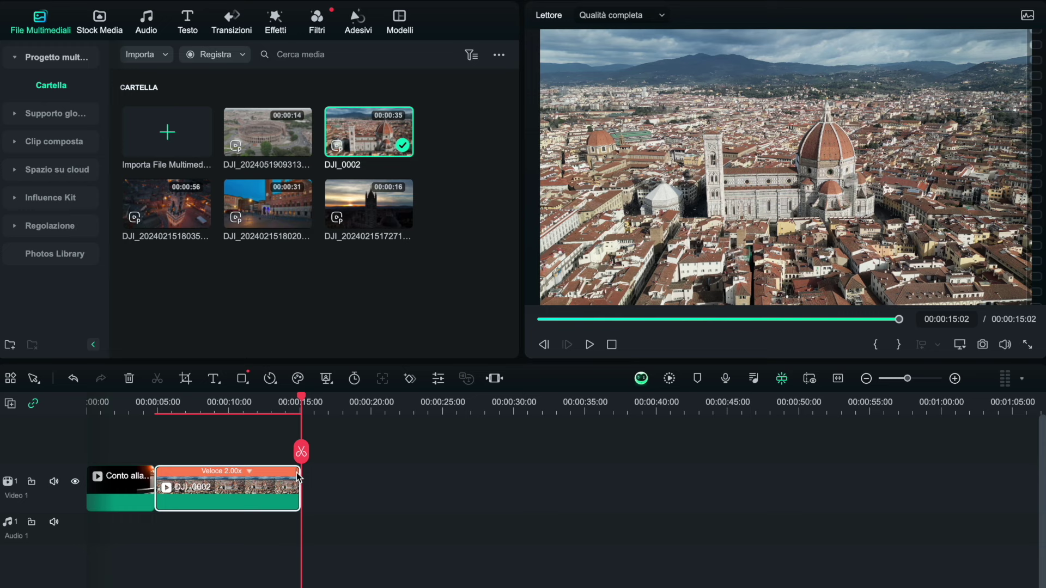
Step: Shorten the DJI_0002 clip by its speed bar to 2.53x and move the playhead back near the countdown's end
drag(297, 472, 269, 473)
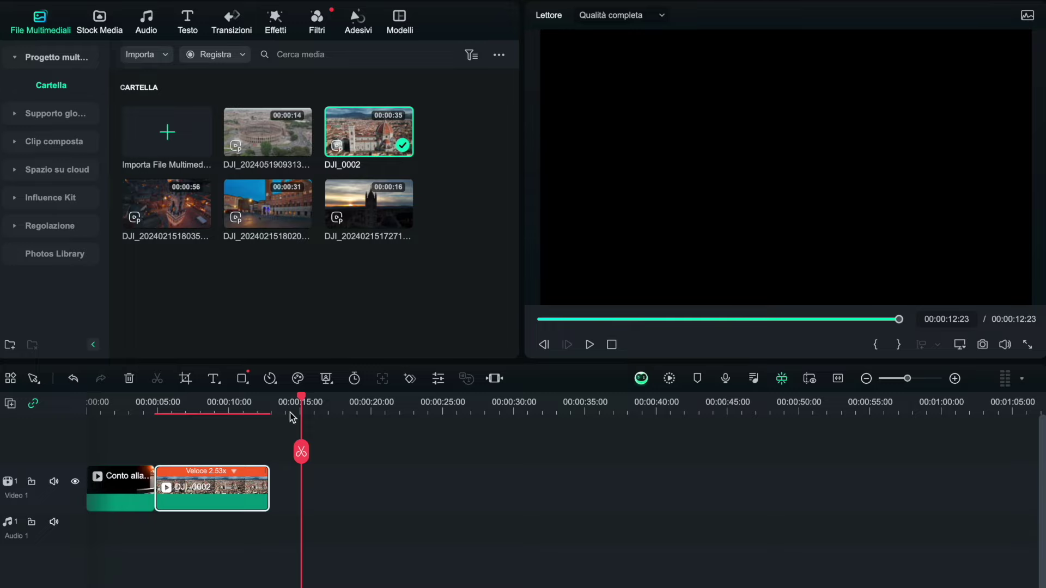
drag(299, 402, 145, 404)
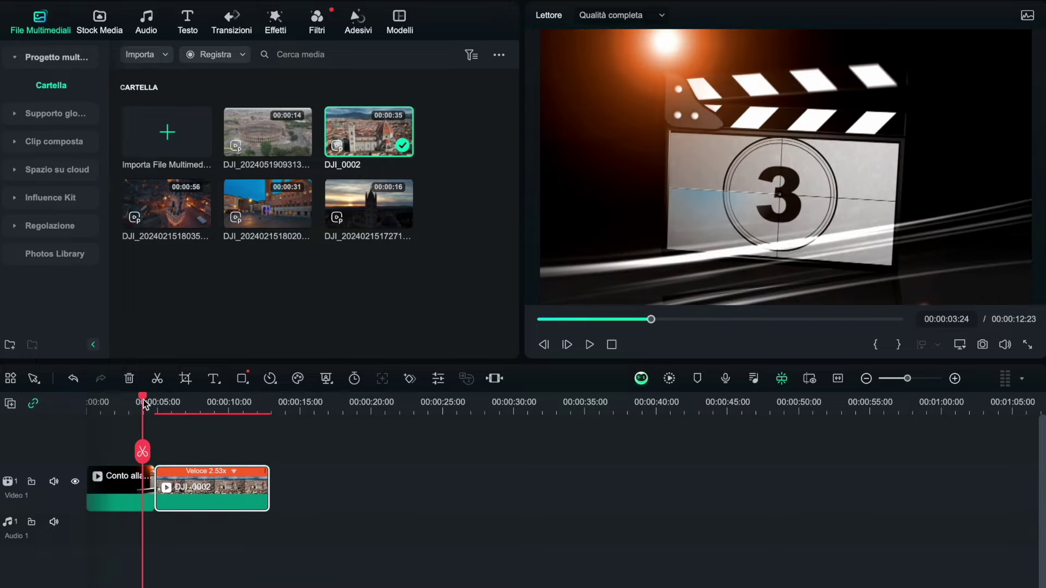
Step: Play the edited sequence through to its end and move the playhead back to 00:00:08:03
click(586, 347)
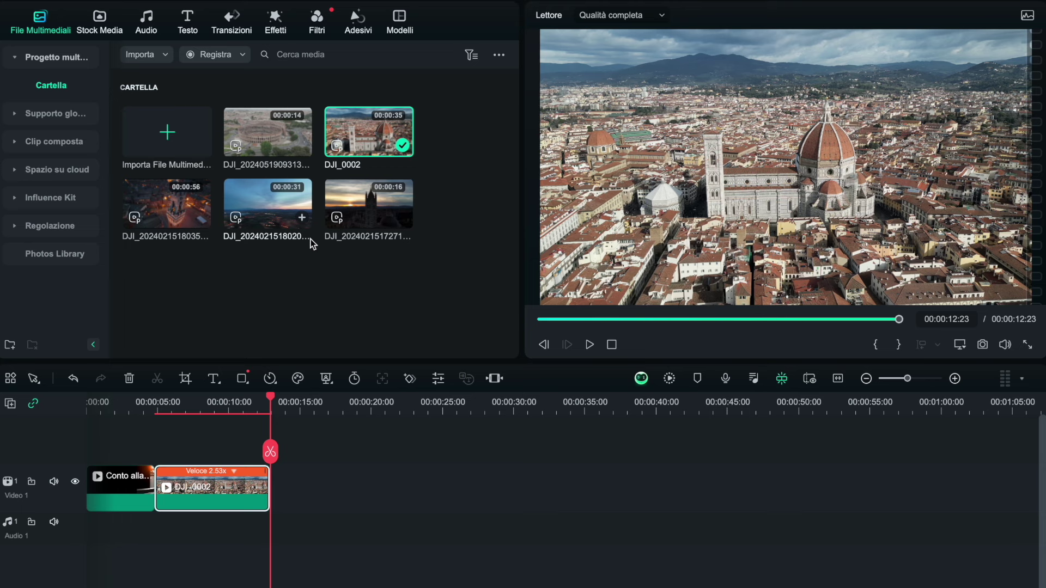
click(121, 502)
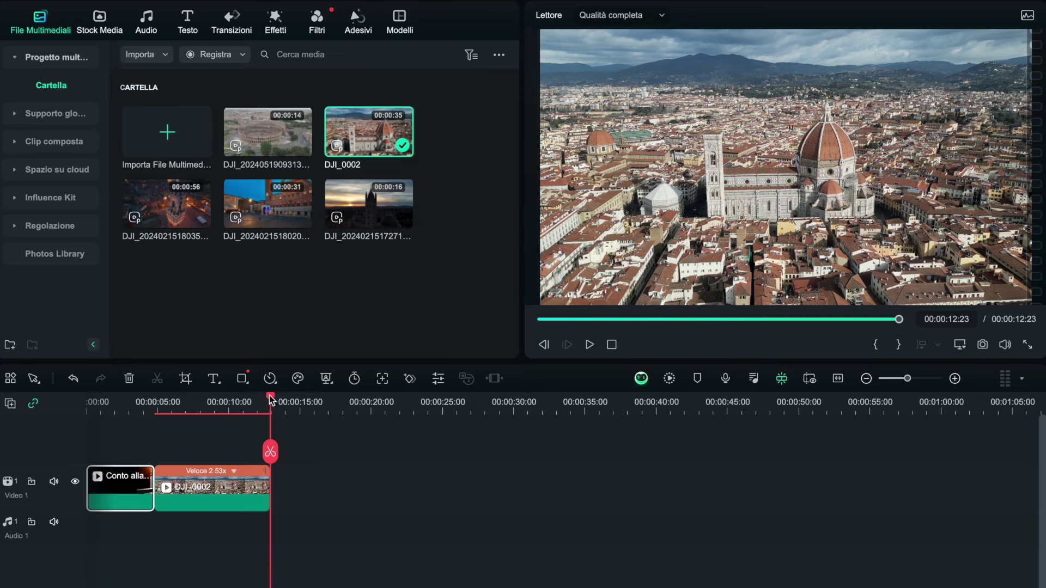
drag(270, 398, 202, 402)
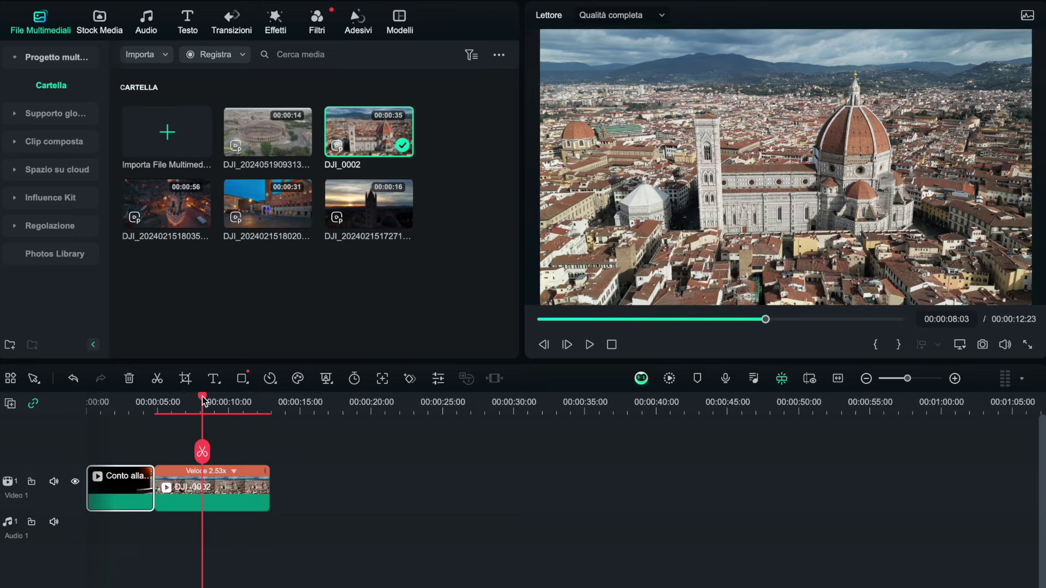
Step: Browse the trending music (Tendenze) and preview the Computer Keyboard and Otturatore della fotocamera sounds
click(146, 23)
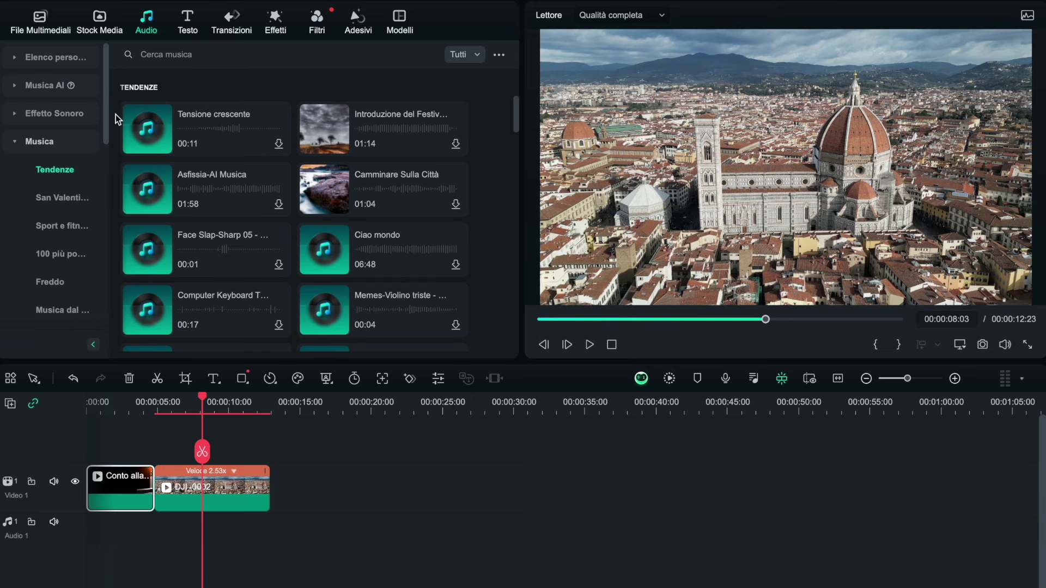
mouse_move(137, 129)
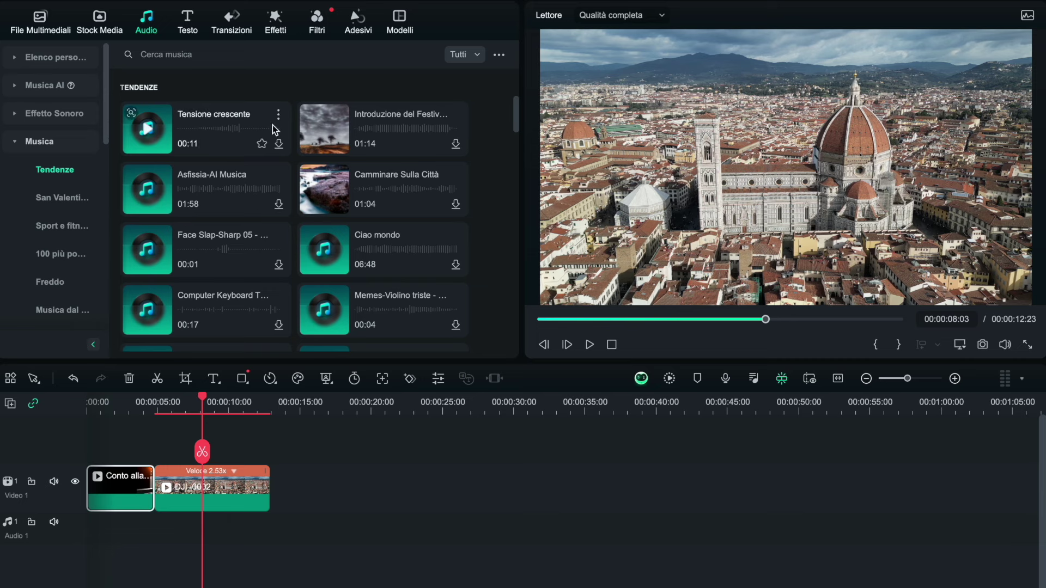
scroll(320, 221, down, 3)
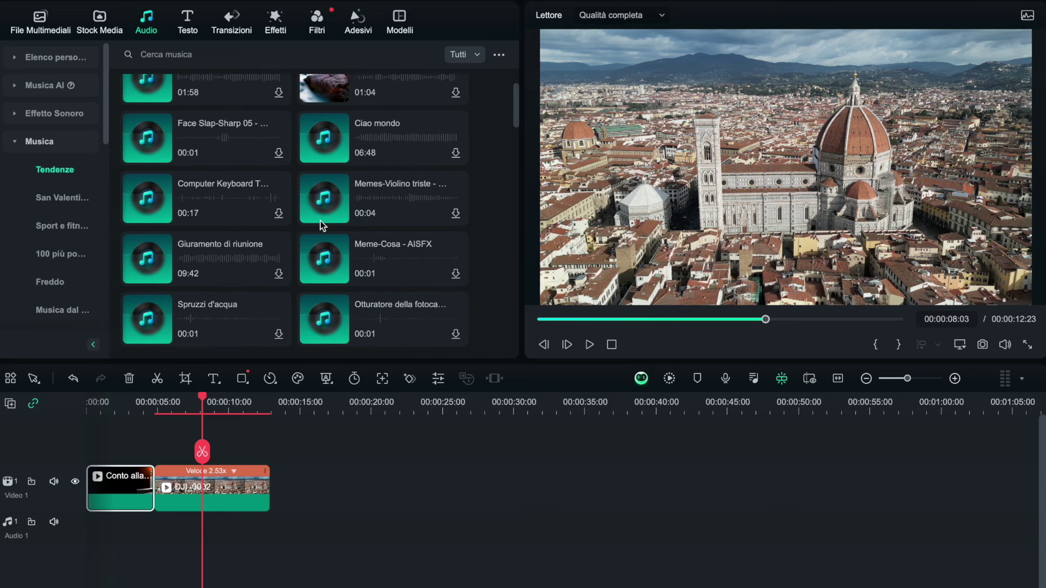
click(152, 192)
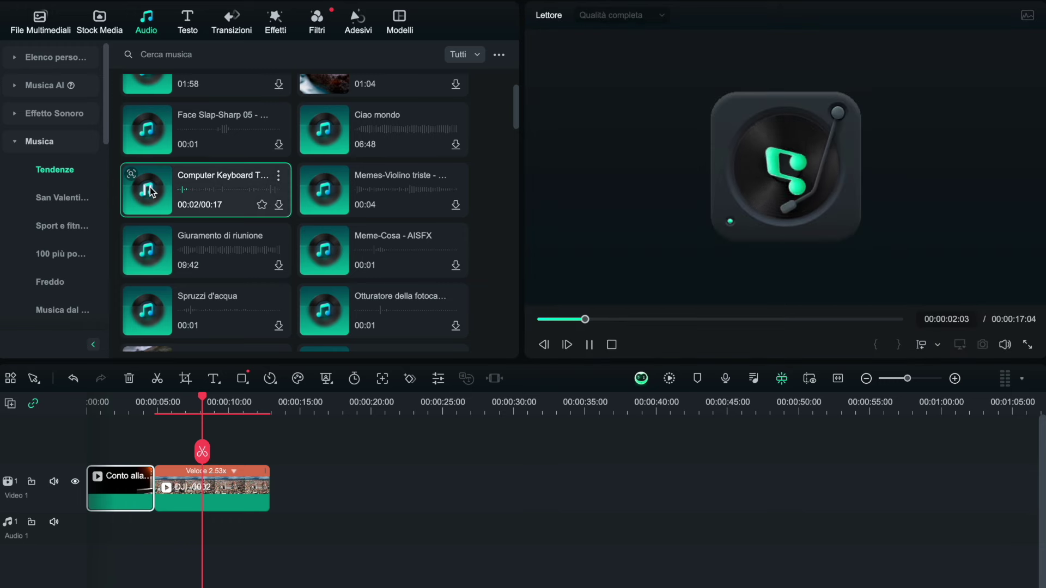
click(151, 189)
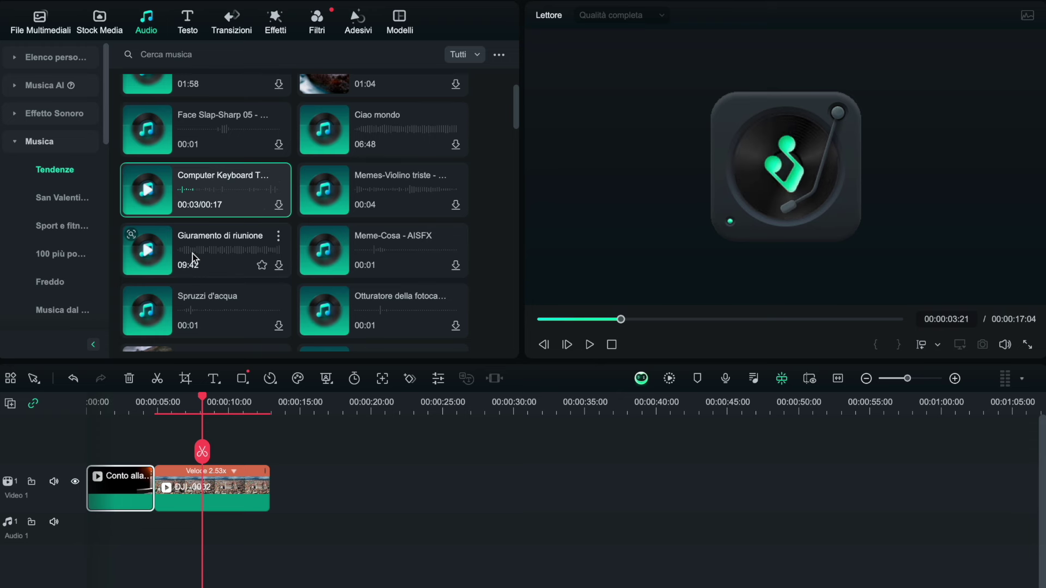
scroll(247, 295, down, 2)
click(327, 248)
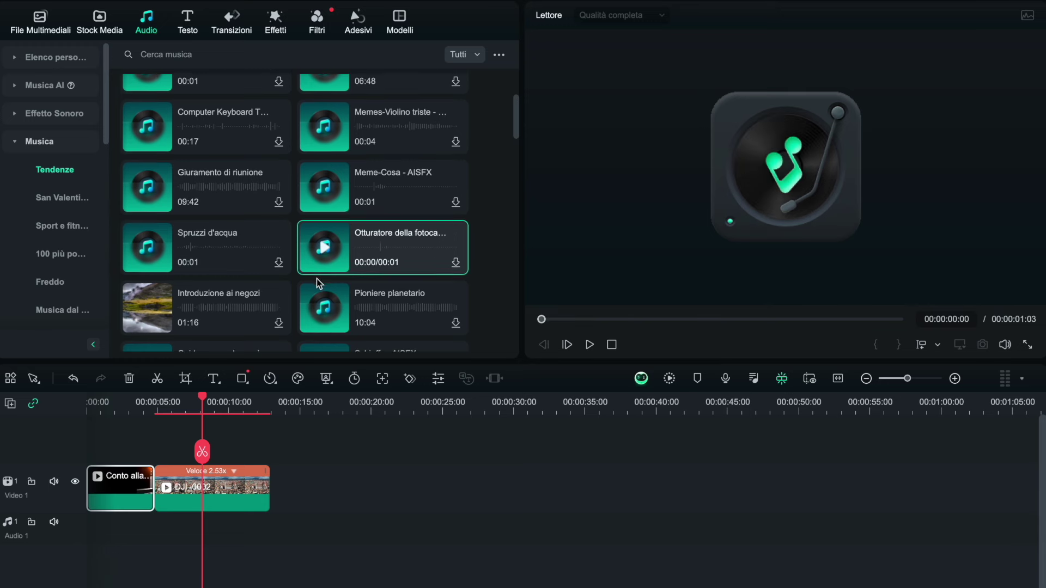
scroll(316, 279, down, 4)
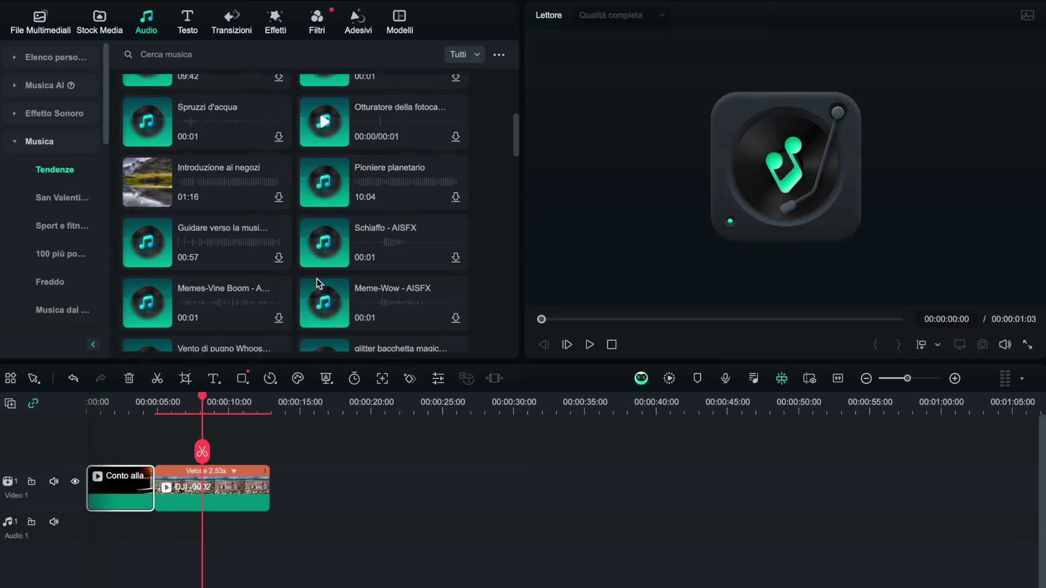
scroll(315, 278, up, 2)
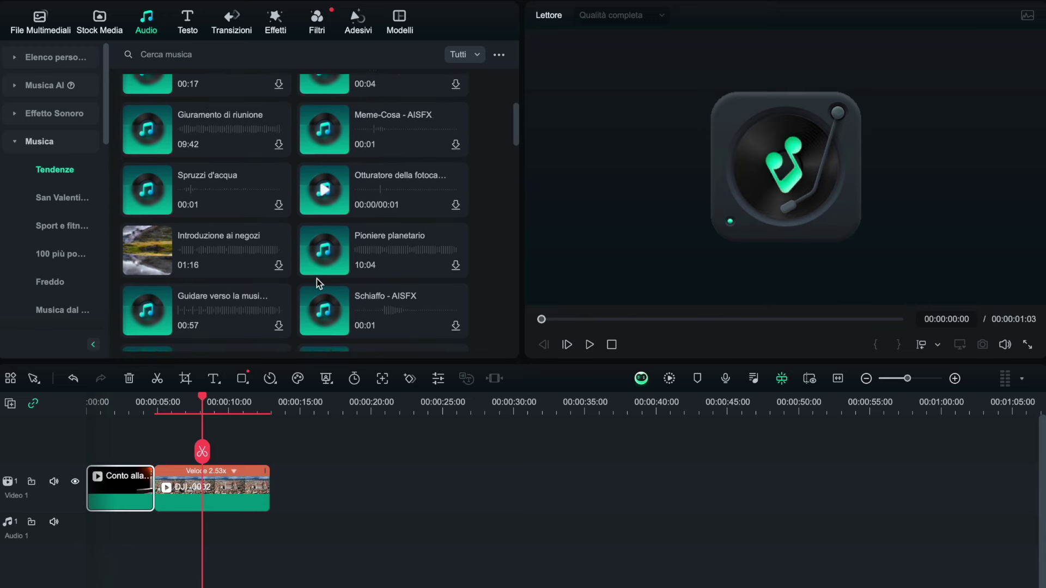
Step: Look through the Musica dal mondo collection and preview the Danza di samba tropicale track
click(169, 57)
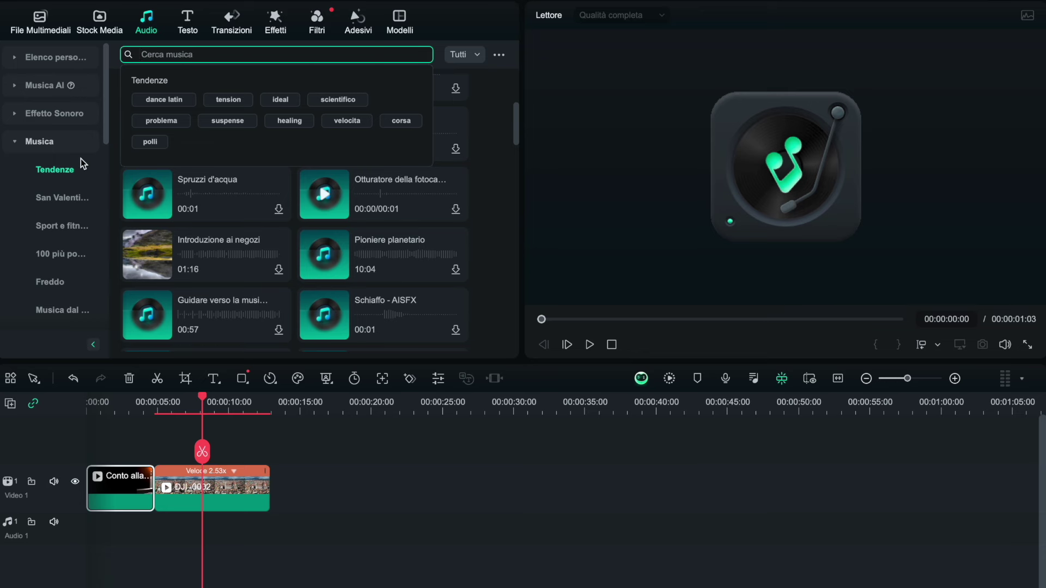
scroll(51, 285, down, 3)
click(57, 204)
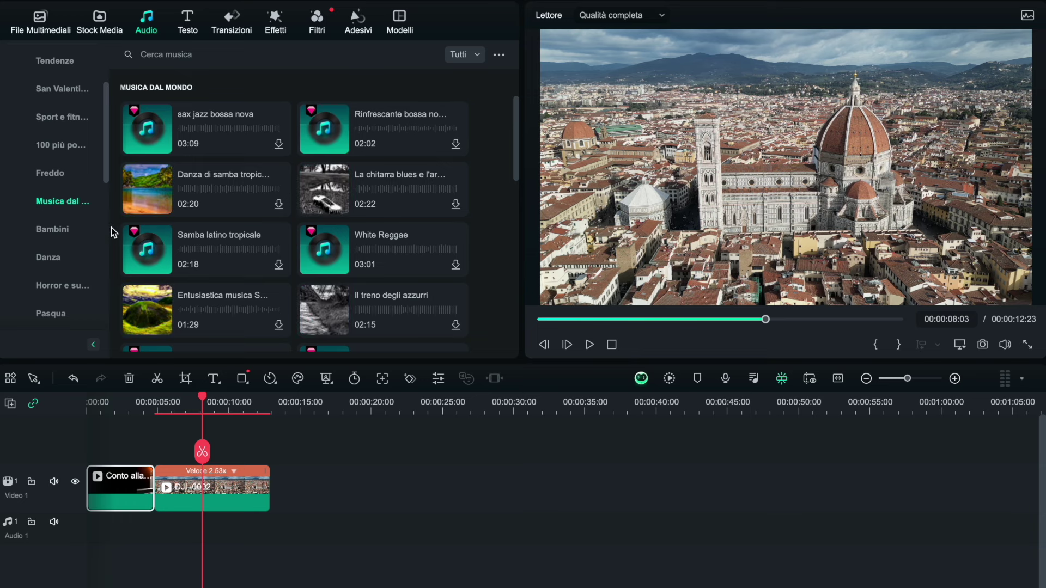
click(147, 191)
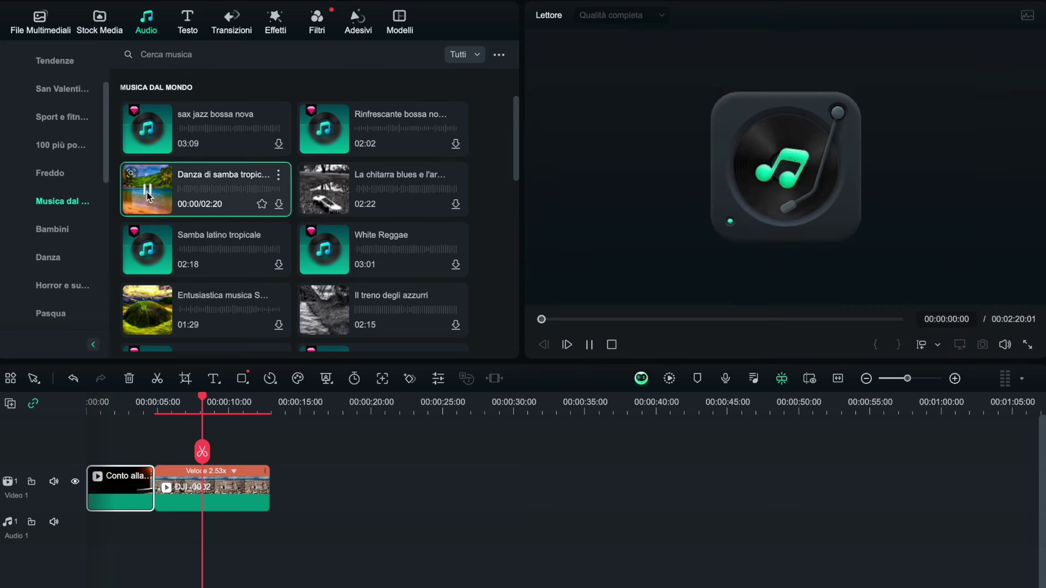
click(147, 190)
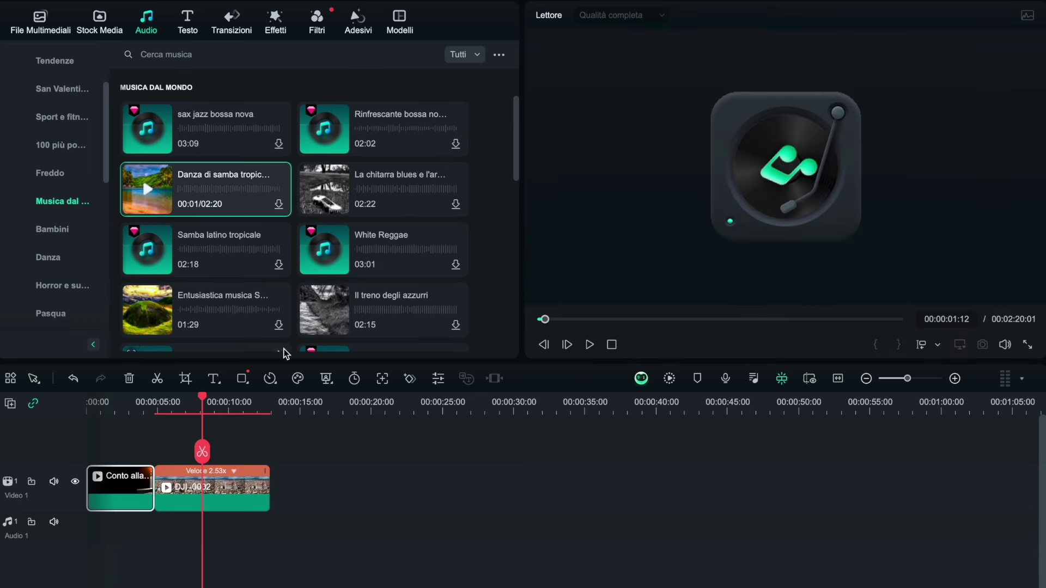
scroll(285, 351, down, 4)
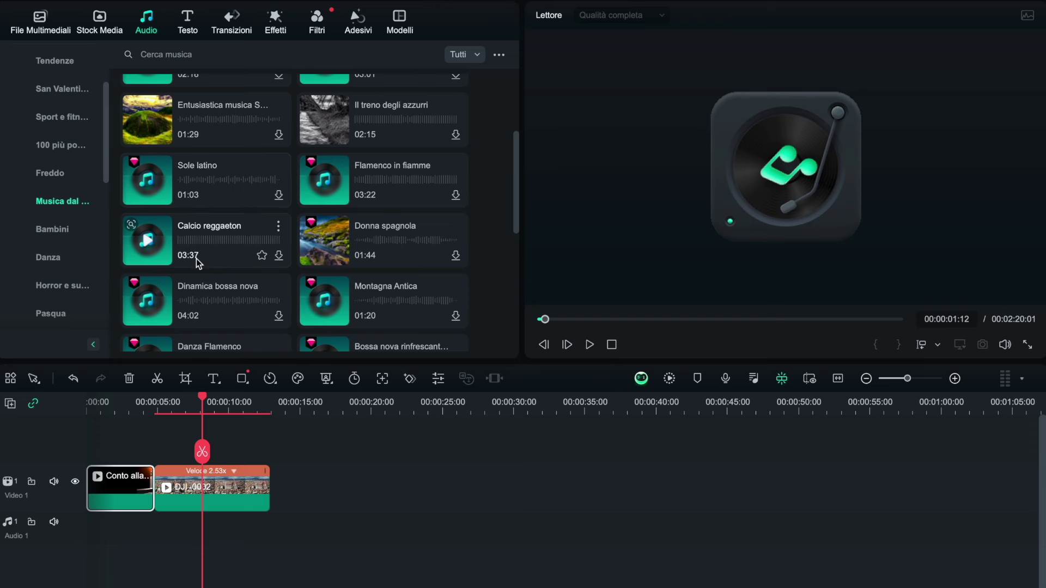
scroll(198, 263, down, 2)
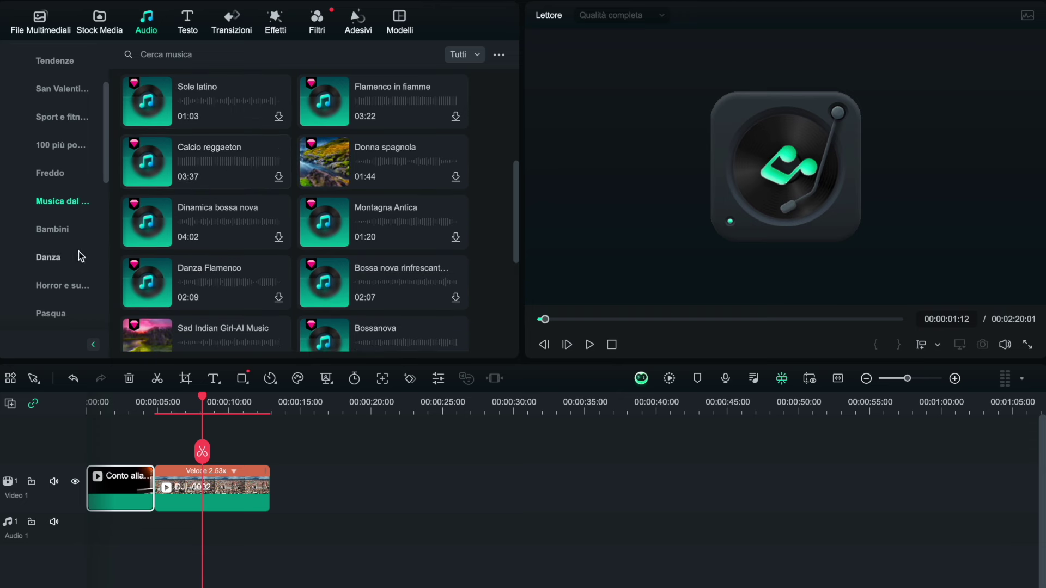
Step: Browse the music categories to Cupa e romantica and preview the 02:08 track starting with "Romantica giornata di"
scroll(78, 251, down, 5)
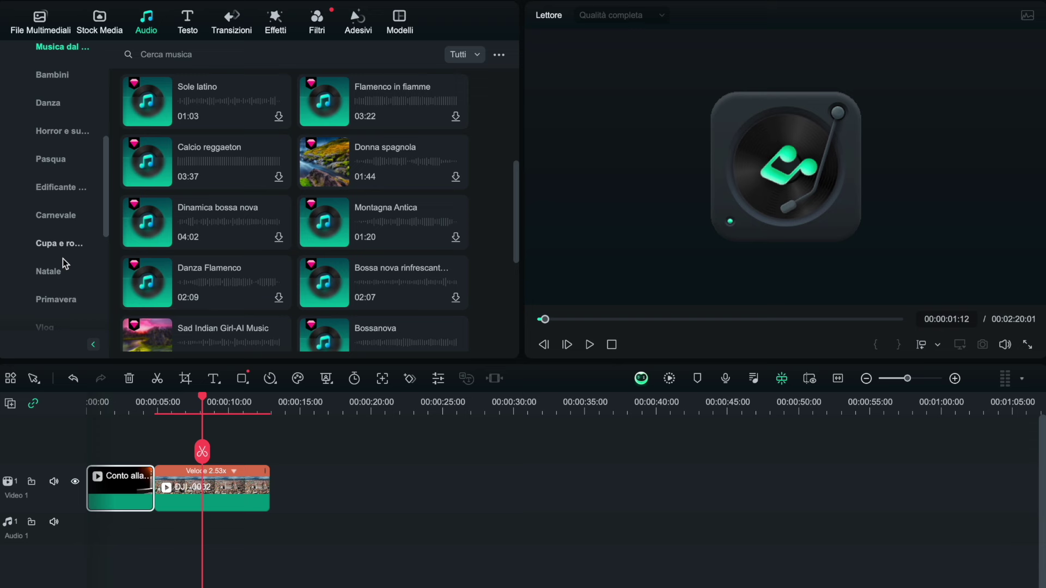
scroll(64, 263, down, 7)
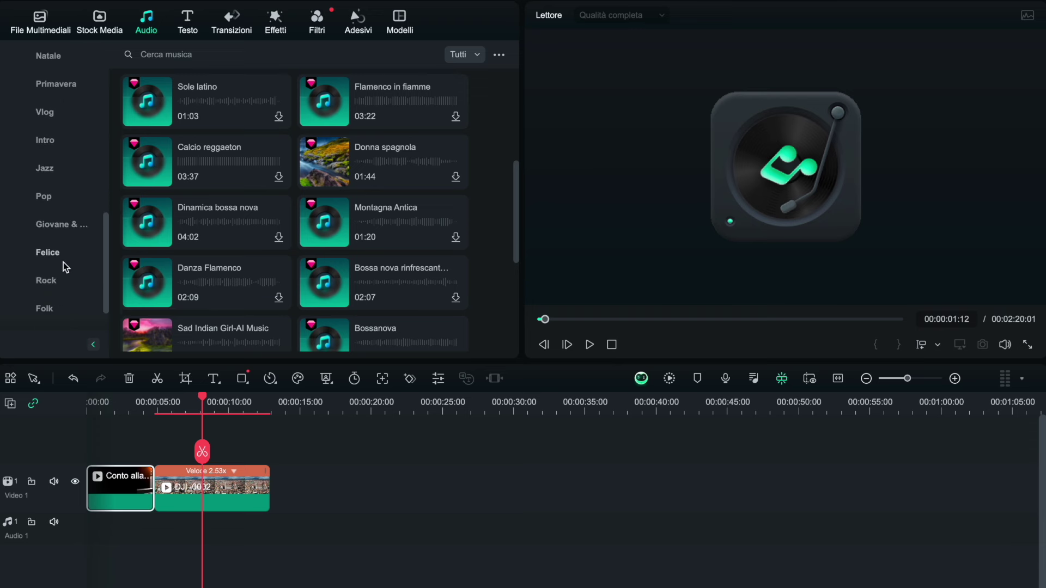
scroll(63, 263, down, 2)
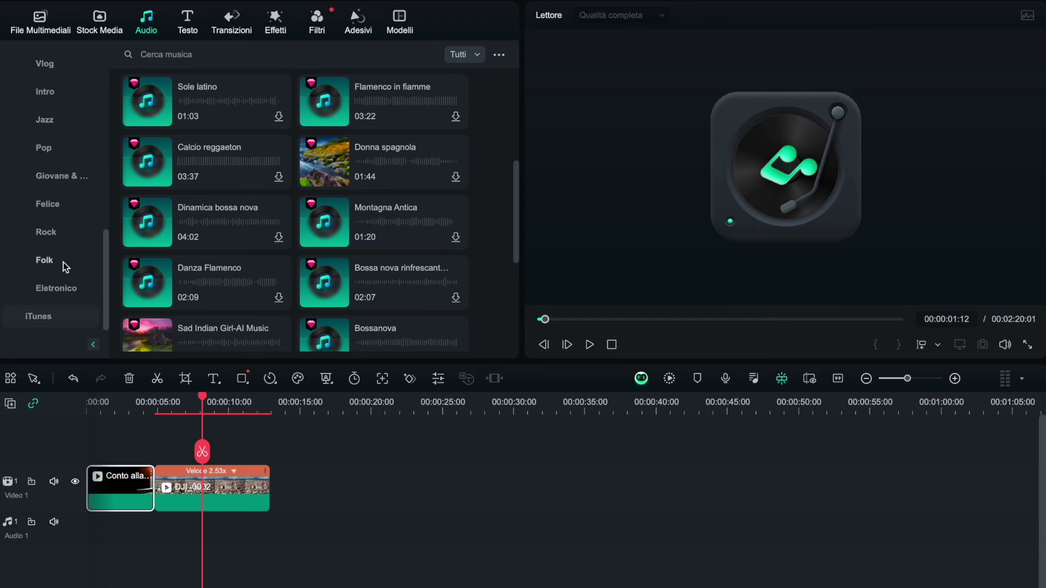
scroll(63, 263, up, 4)
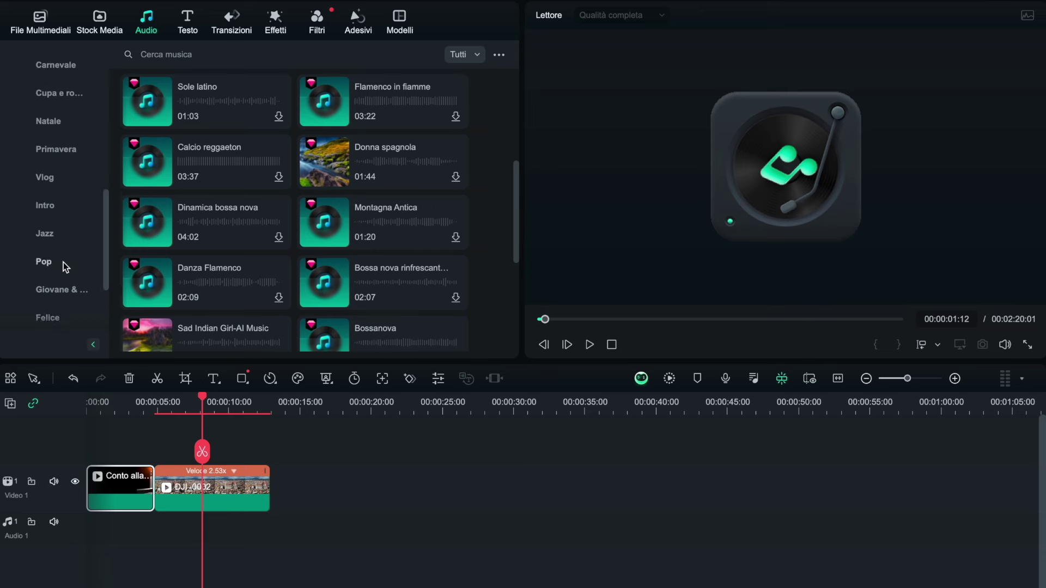
scroll(63, 262, up, 2)
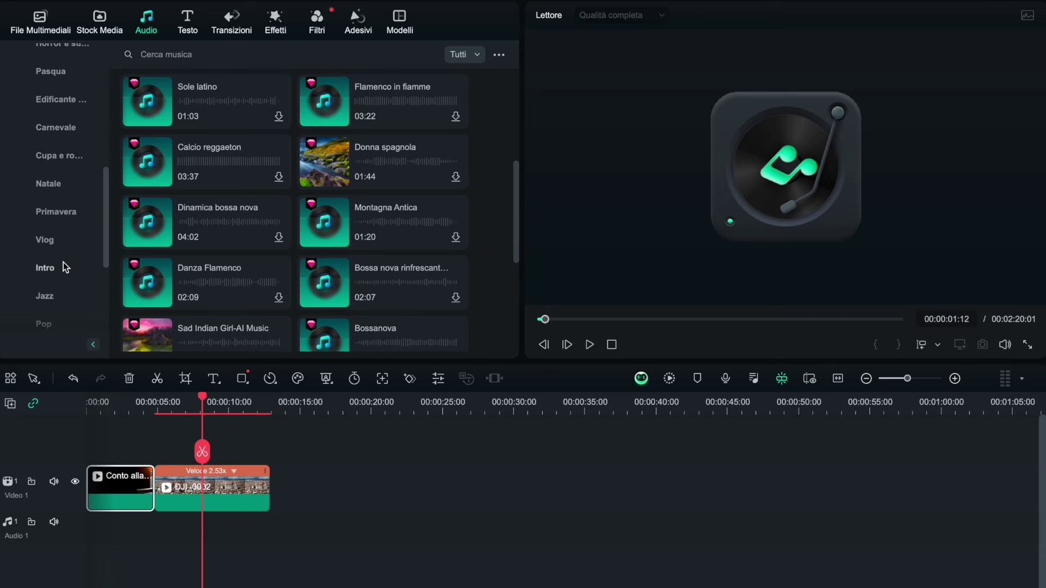
click(49, 155)
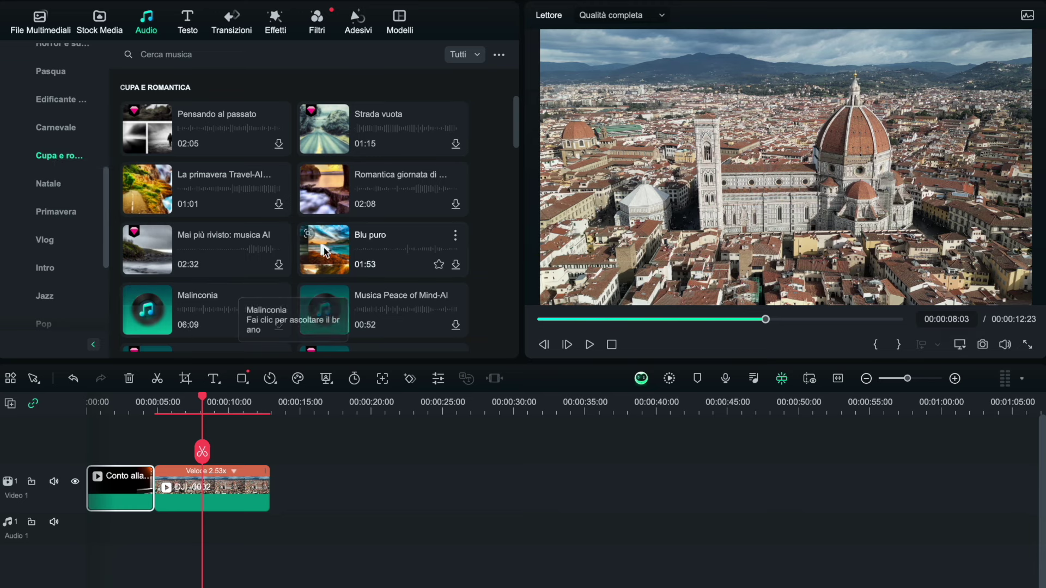
click(326, 193)
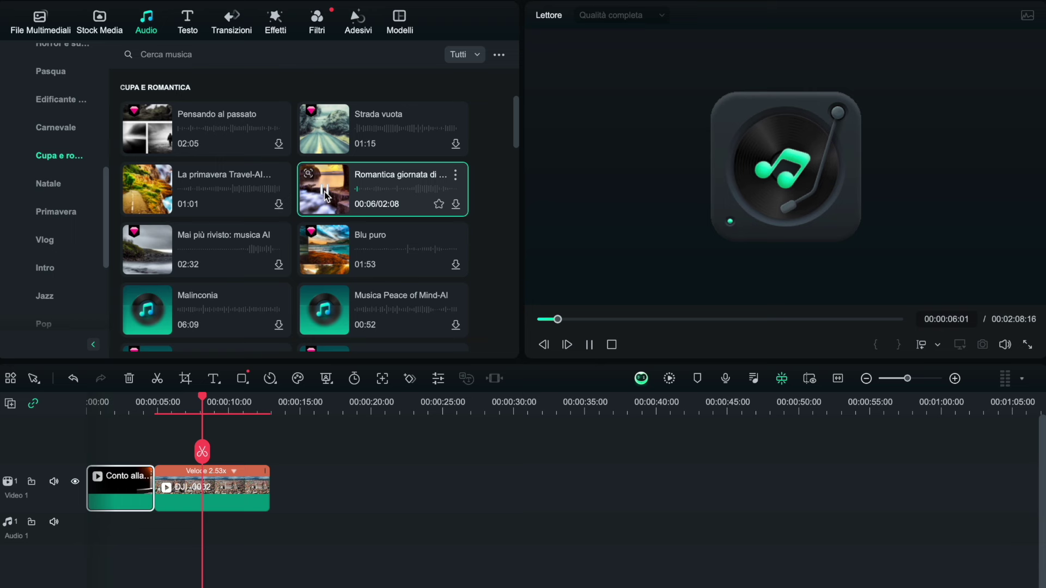
click(326, 193)
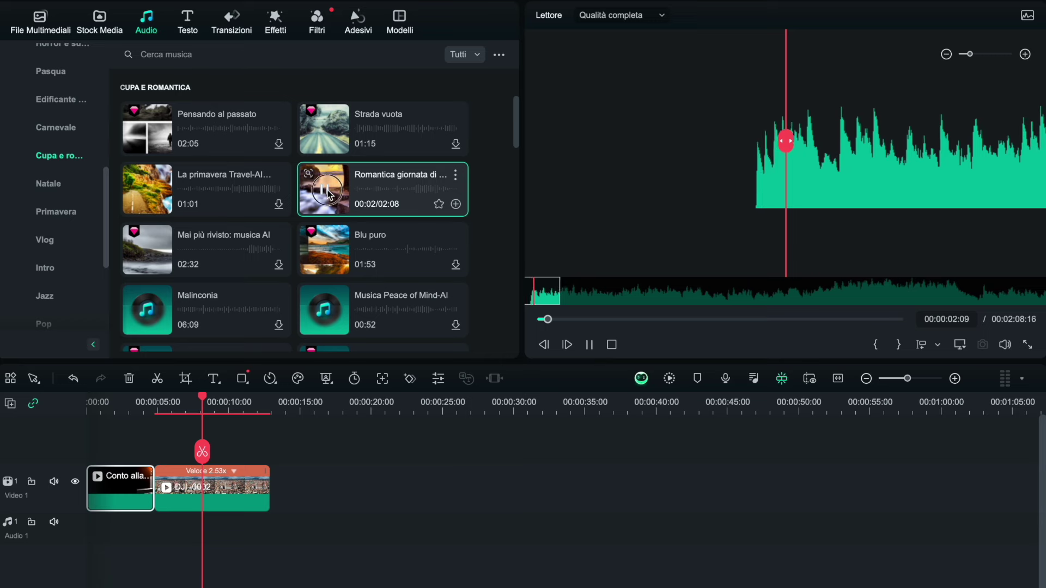
Step: Add the previewed romantic track to Audio 1 at the timeline's start and dismiss the AI translation tip
click(375, 197)
drag(375, 197, 108, 538)
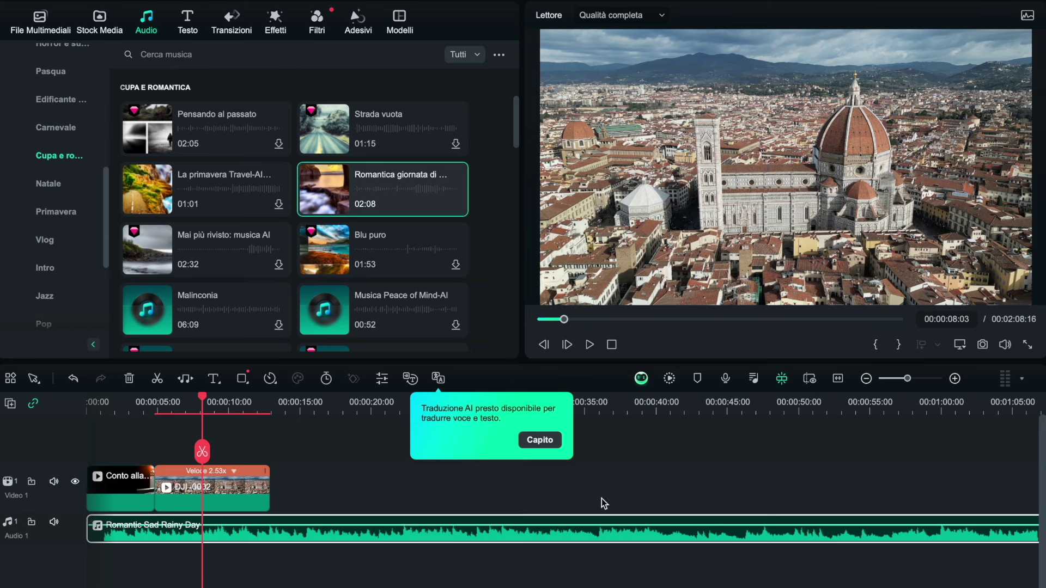
click(542, 442)
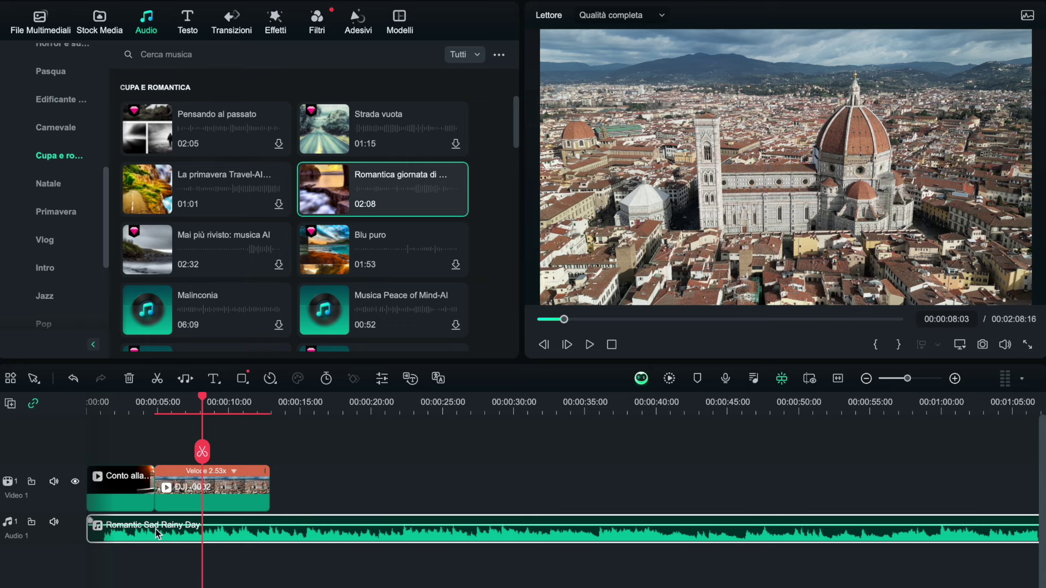
Step: Cut the music's opening off at 00:00:01:06 and move the remaining part to the timeline's start
click(204, 399)
drag(203, 399, 102, 399)
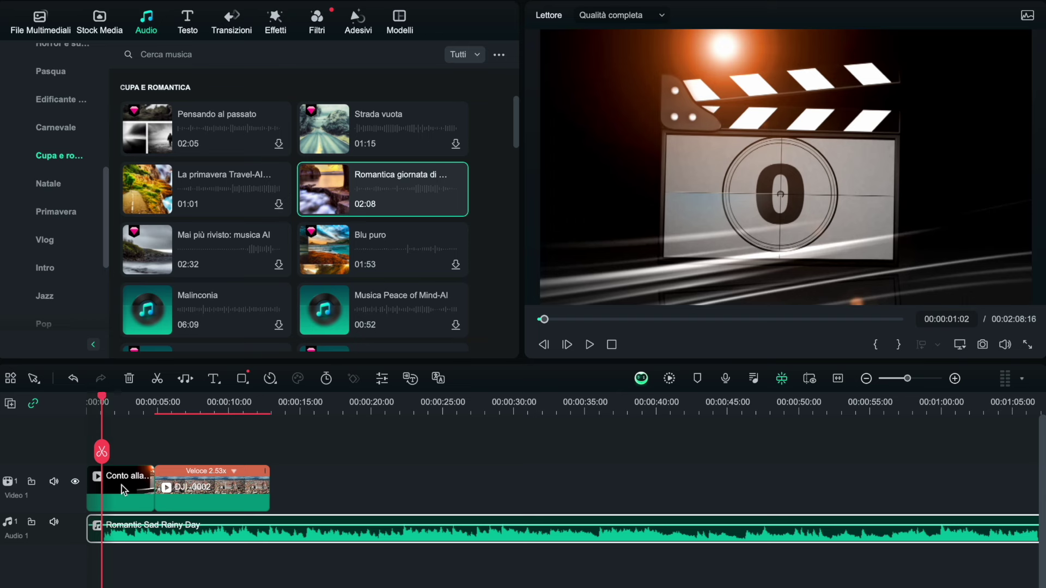
click(105, 456)
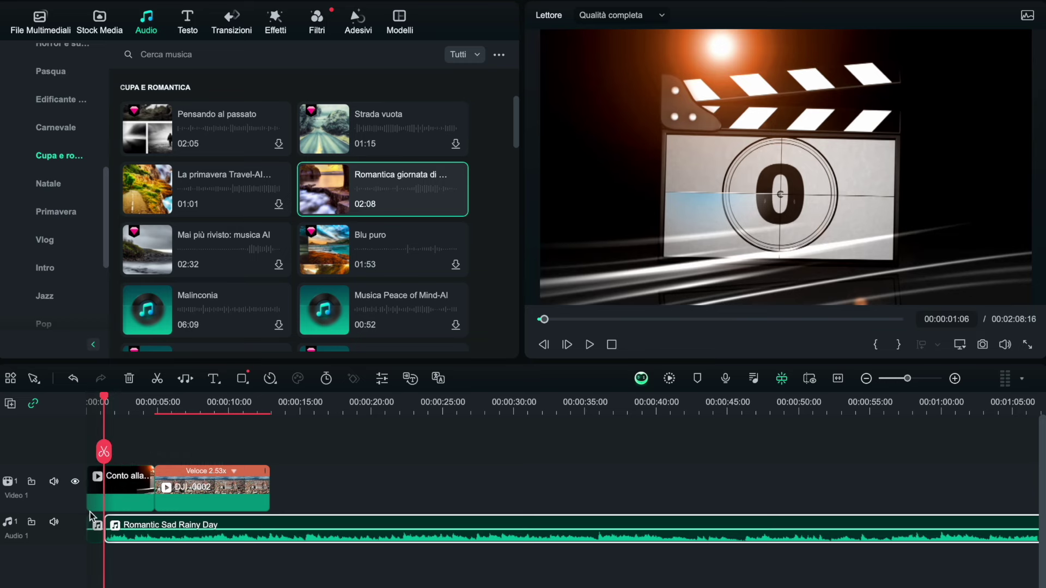
click(97, 536)
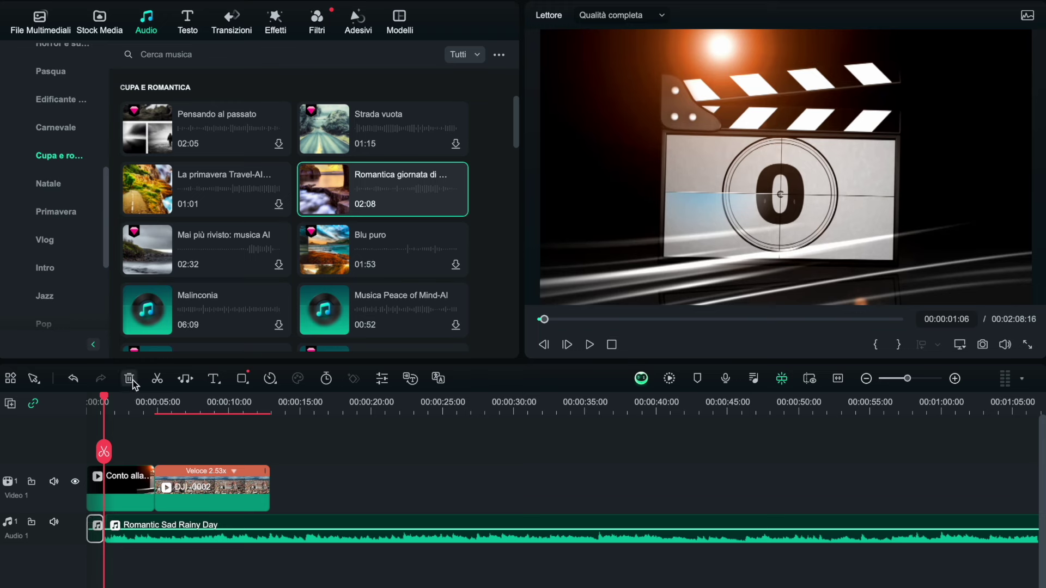
key(Home)
click(164, 531)
drag(162, 526, 142, 525)
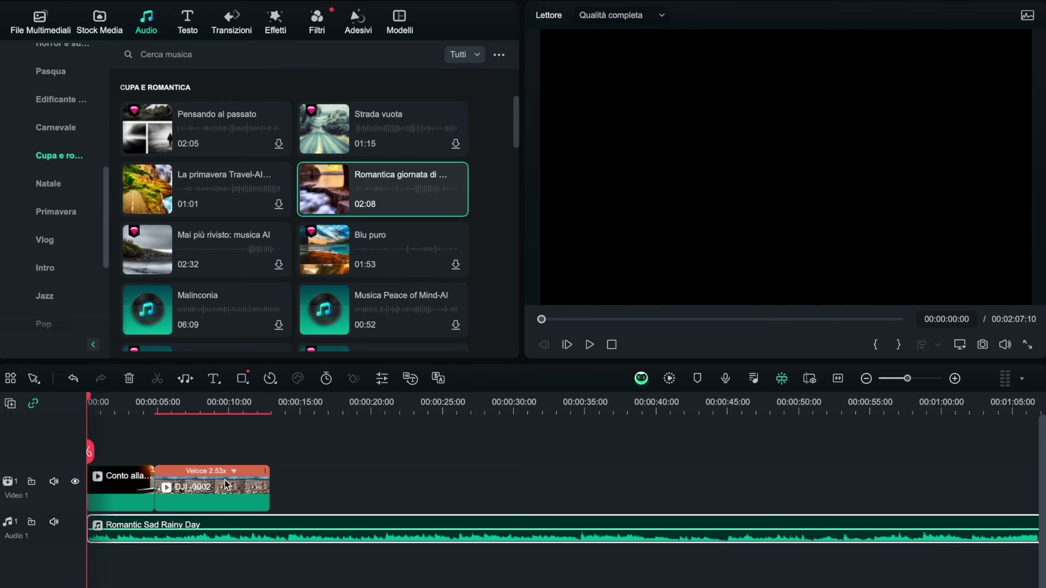
Step: Play the countdown with the music, then shift the music clip to start with the DJI_0002 clip
click(587, 346)
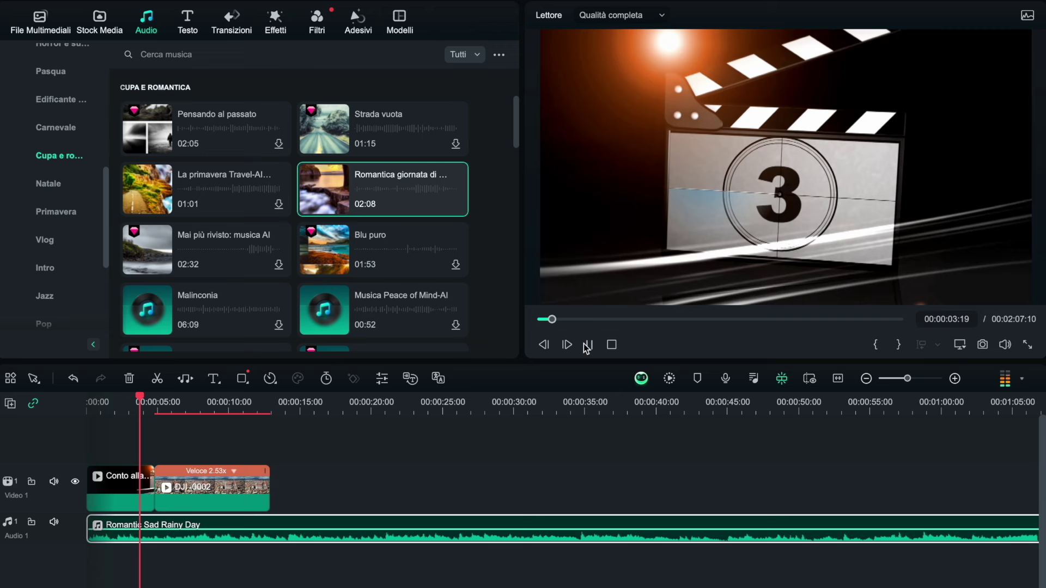
click(587, 345)
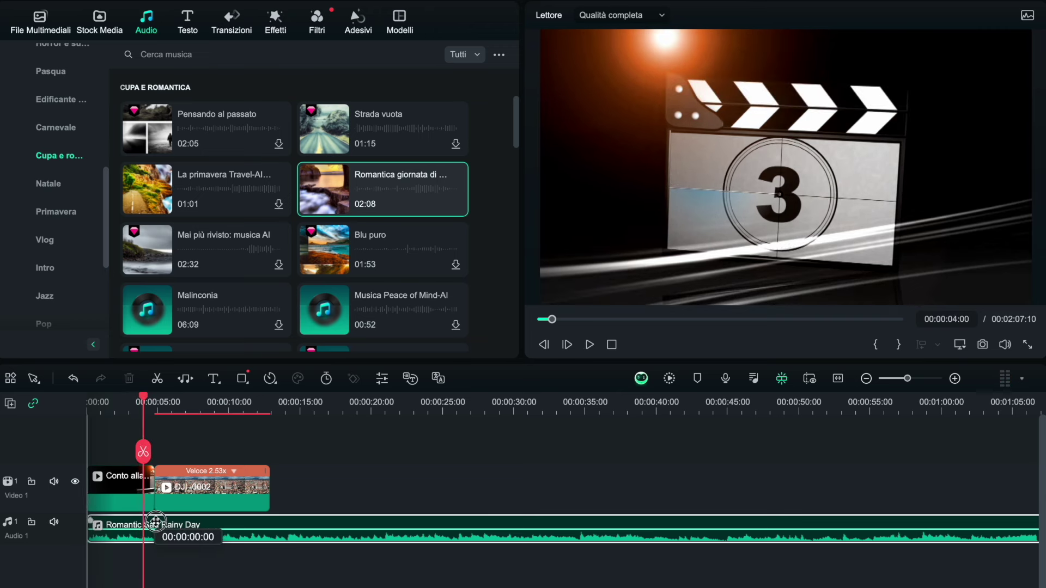
drag(134, 526, 202, 526)
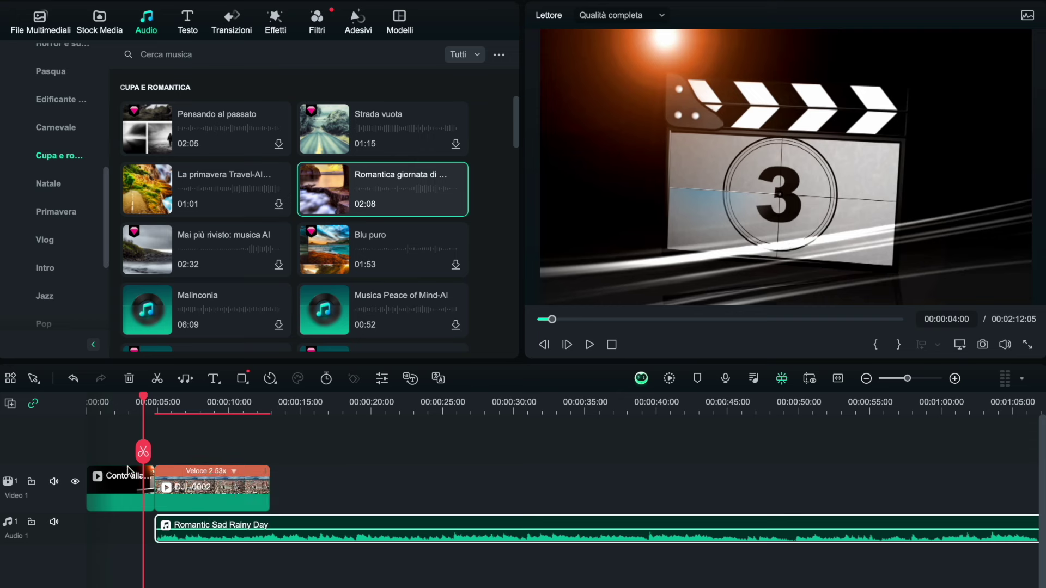
scroll(49, 238, up, 5)
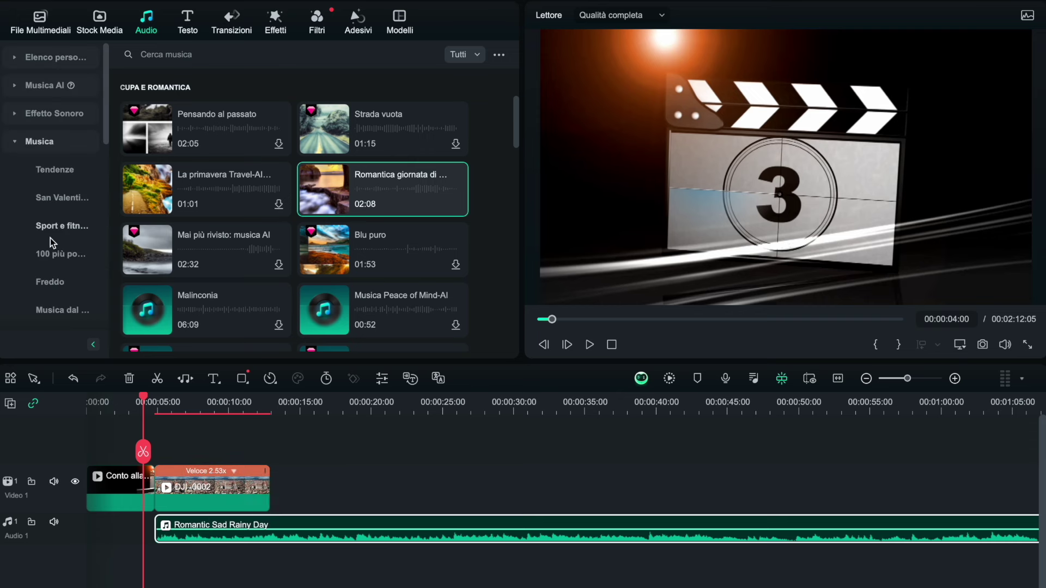
Step: Search the sound effects for "countdown movie" using the suggested search term
click(48, 119)
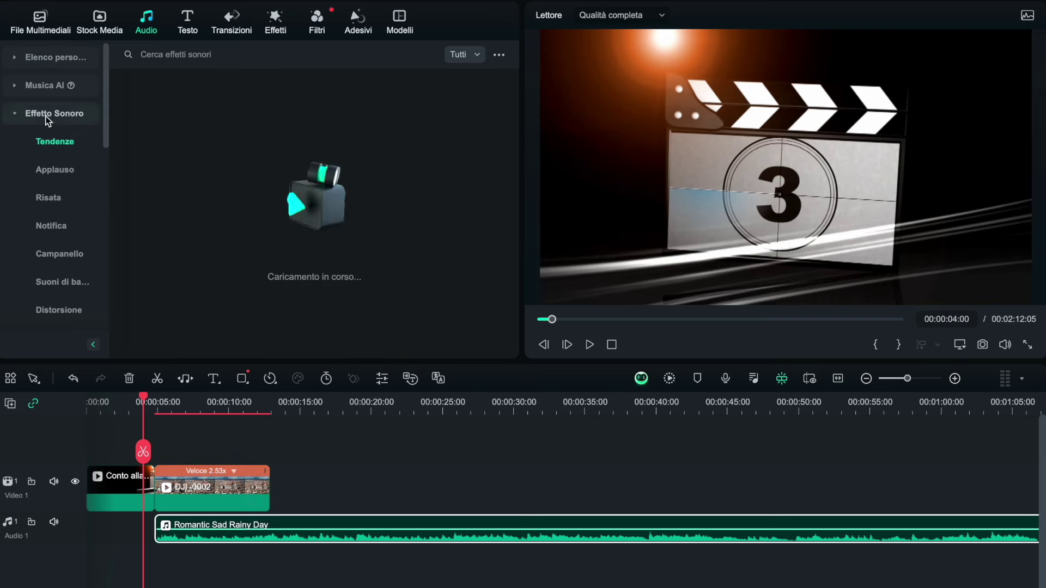
click(168, 54)
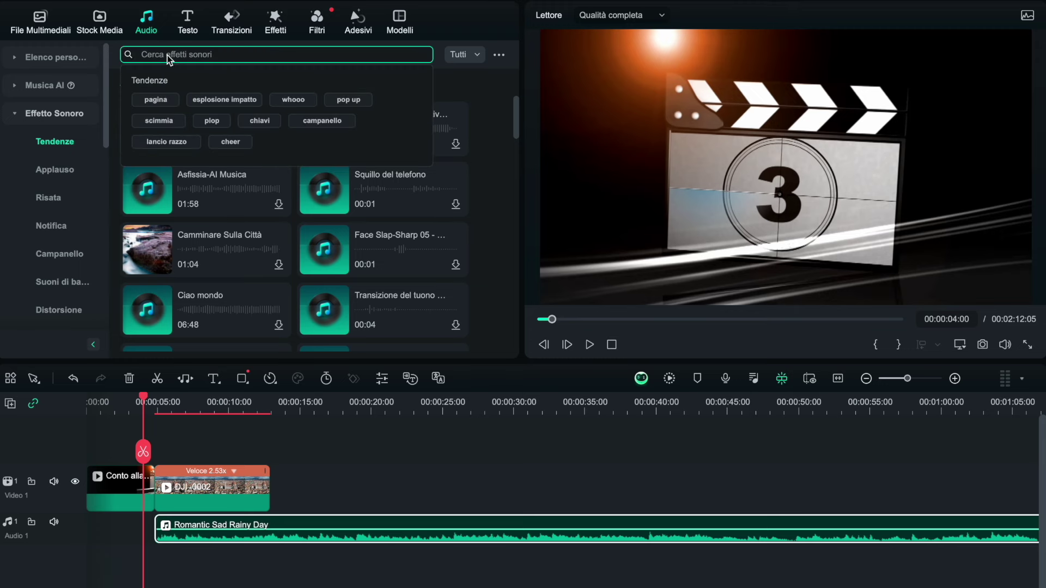
text(co)
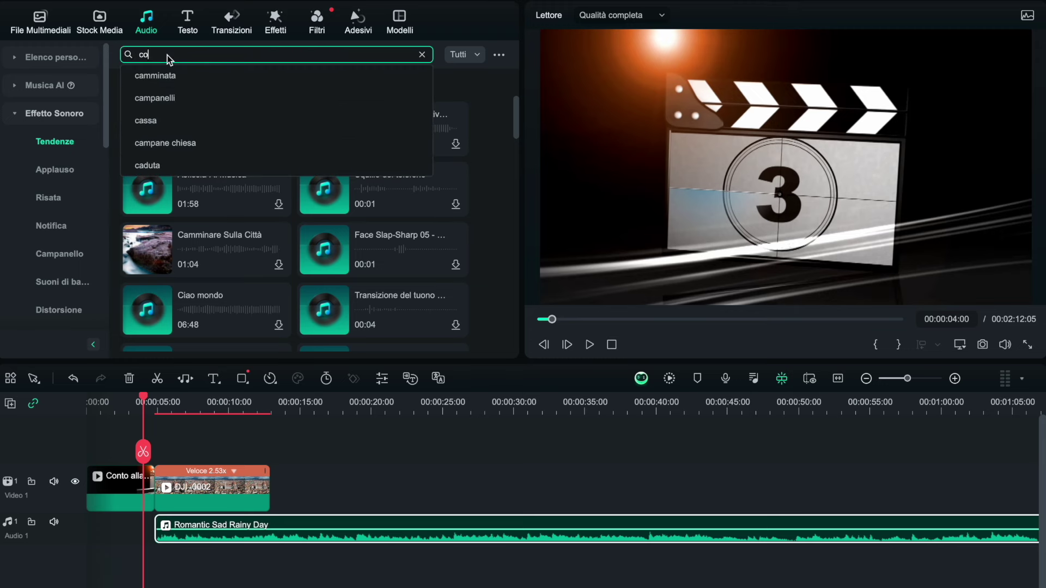
text(wntdo)
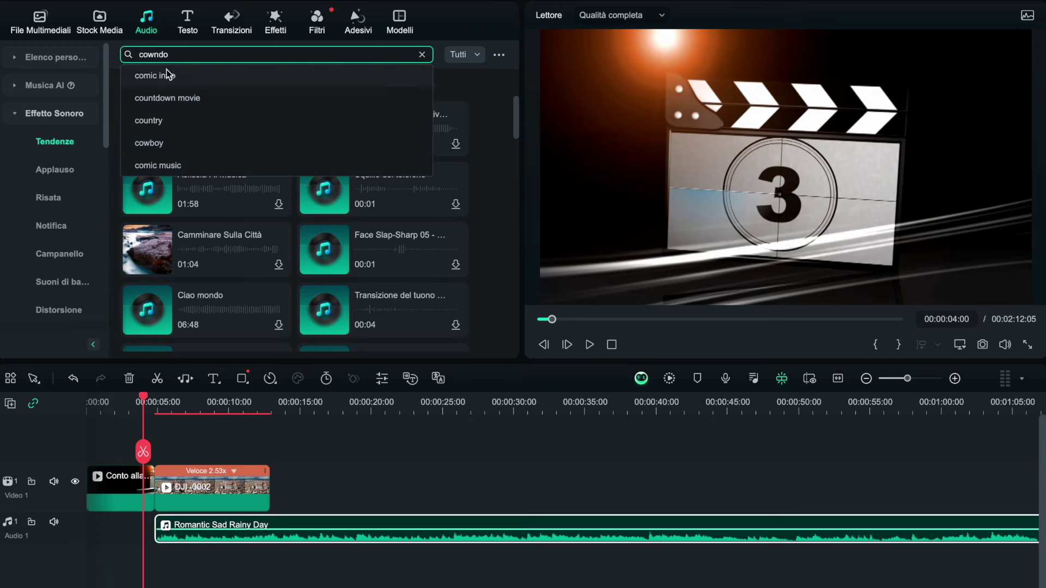
click(167, 98)
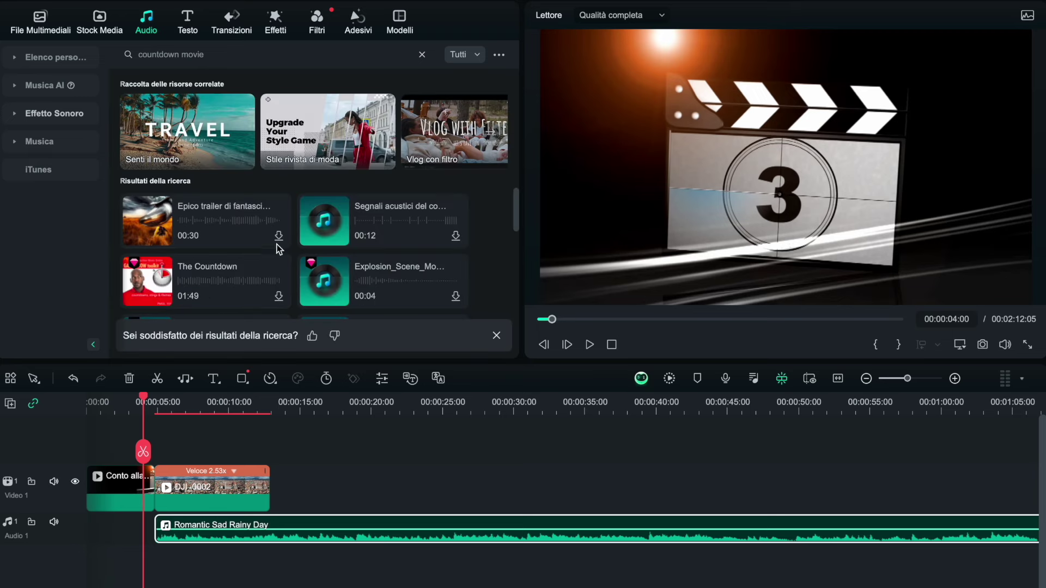
Step: Preview several of the found countdown sounds, ending with the 00:10 effect starting with "Conto alla rovescia del"
click(322, 230)
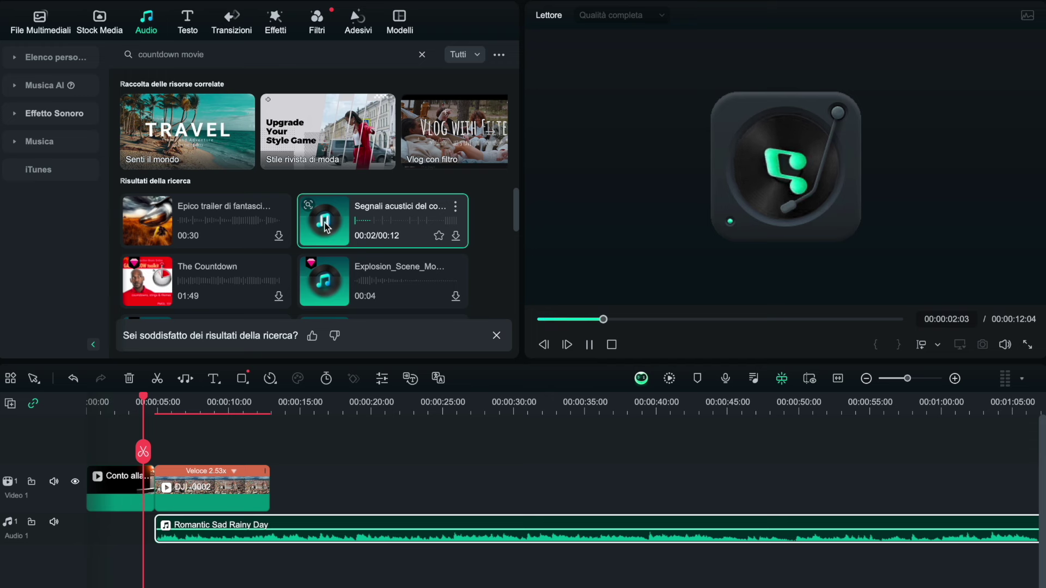
click(326, 281)
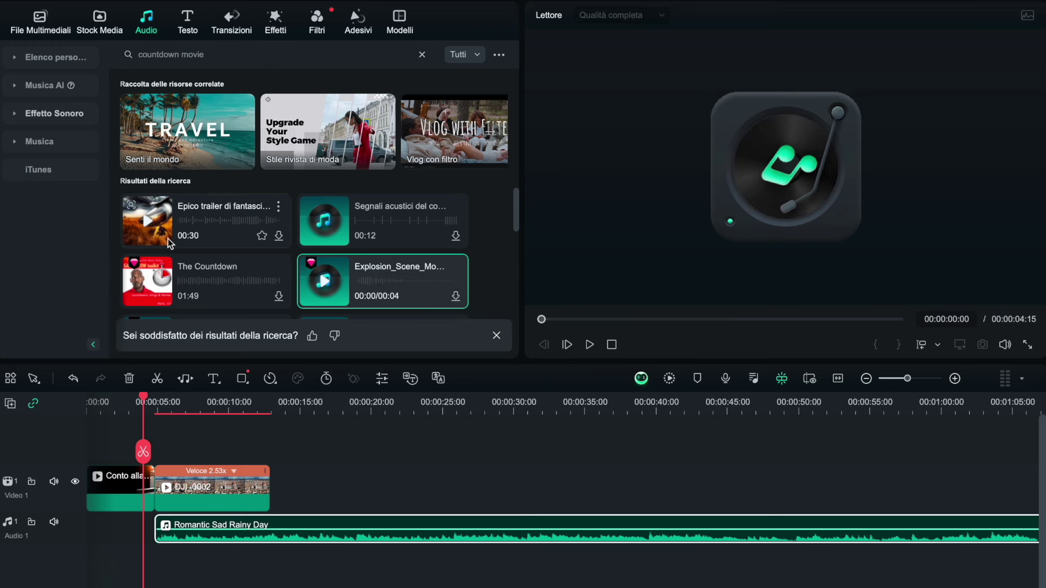
scroll(207, 245, down, 10)
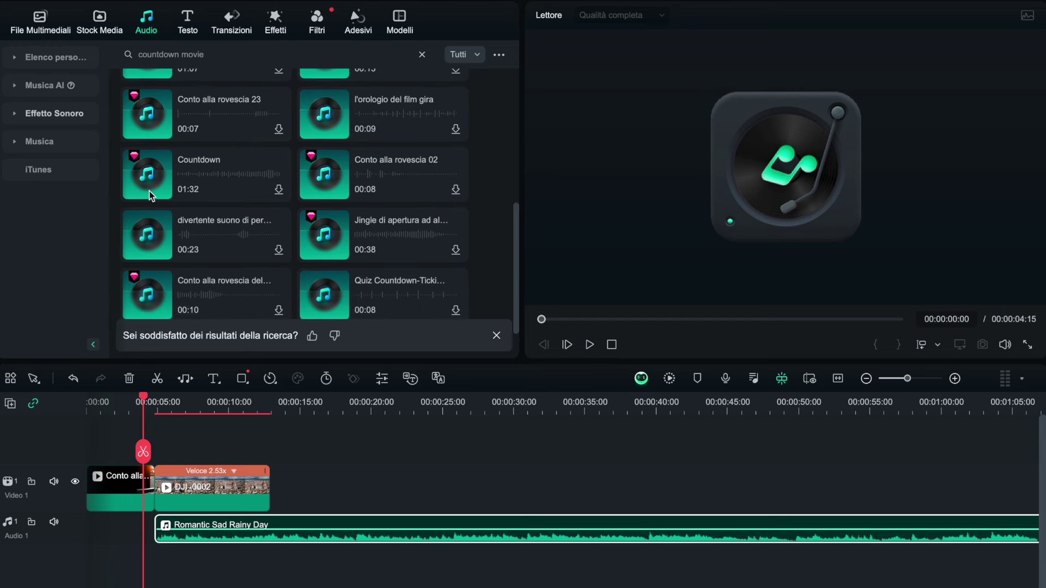
click(147, 170)
click(147, 234)
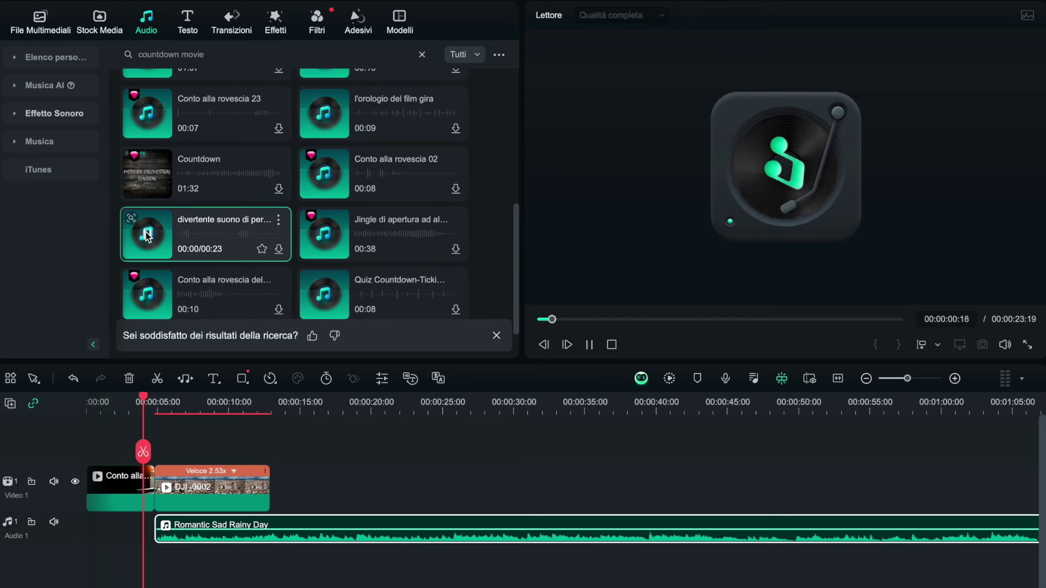
click(146, 301)
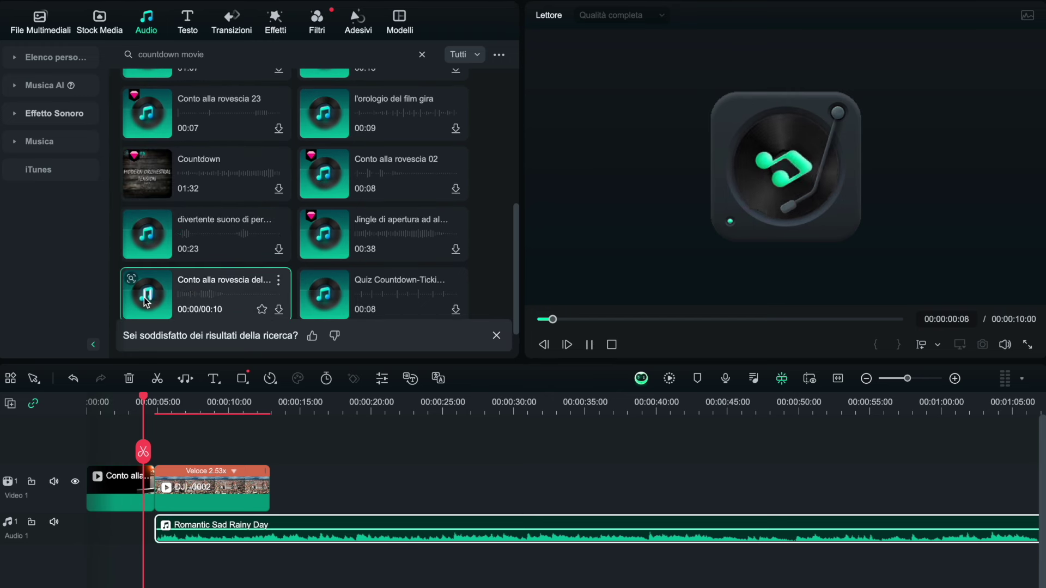
click(146, 301)
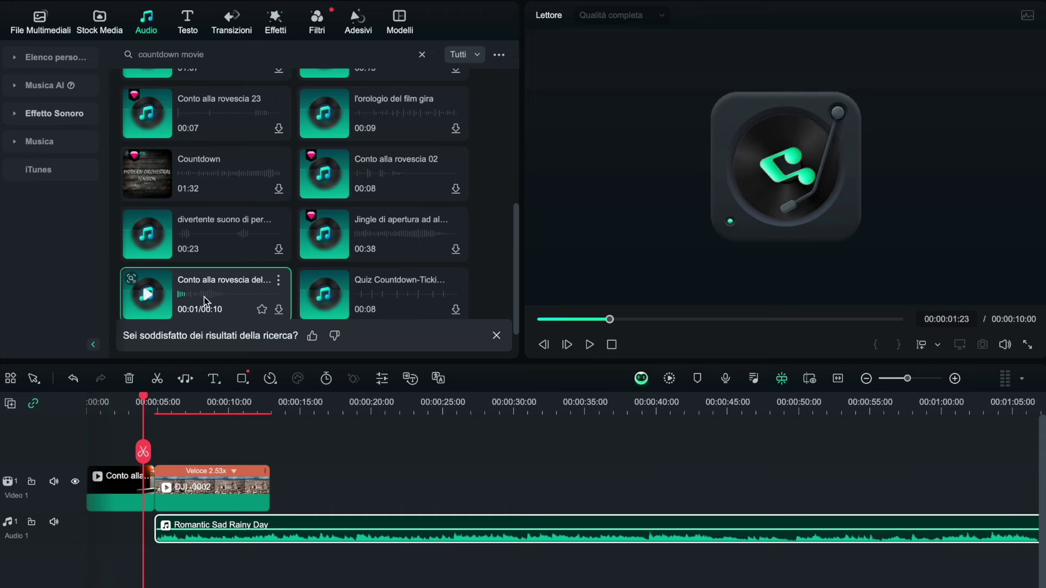
Step: Add the 00:10 countdown sound to a new Audio 2 track at the timeline's start and play the sequence from the beginning
drag(201, 292, 84, 573)
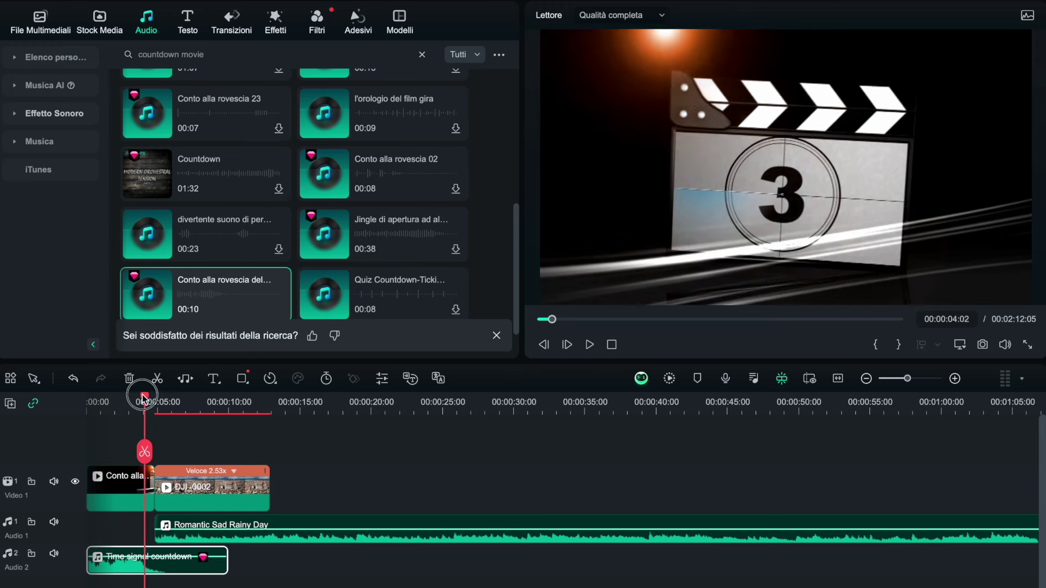
drag(144, 397, 89, 401)
click(590, 344)
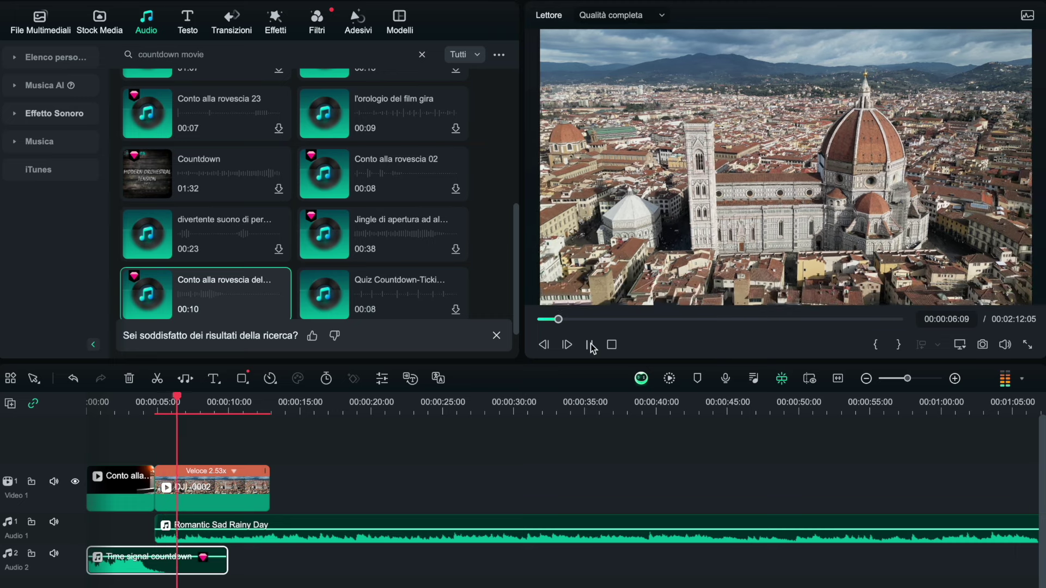
click(591, 345)
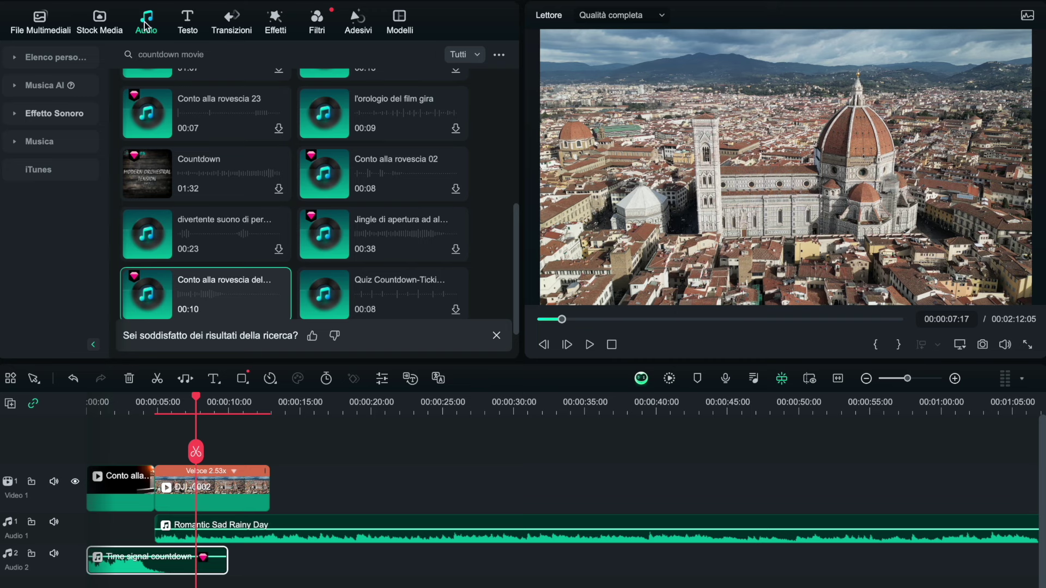
Step: Start a media file import and browse the external drive's music folder to the CINEMATIC subfolder
click(41, 25)
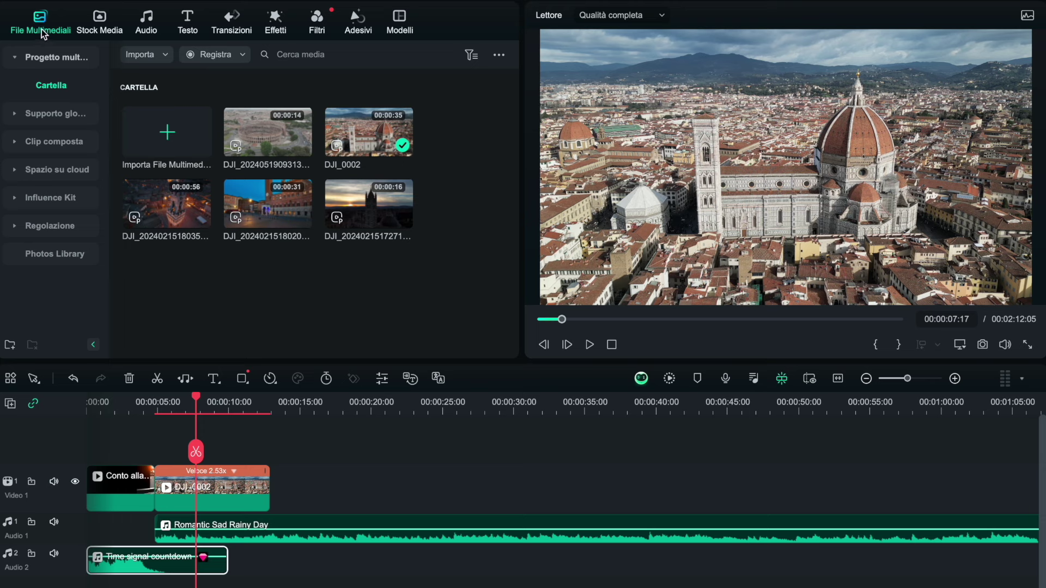
click(166, 140)
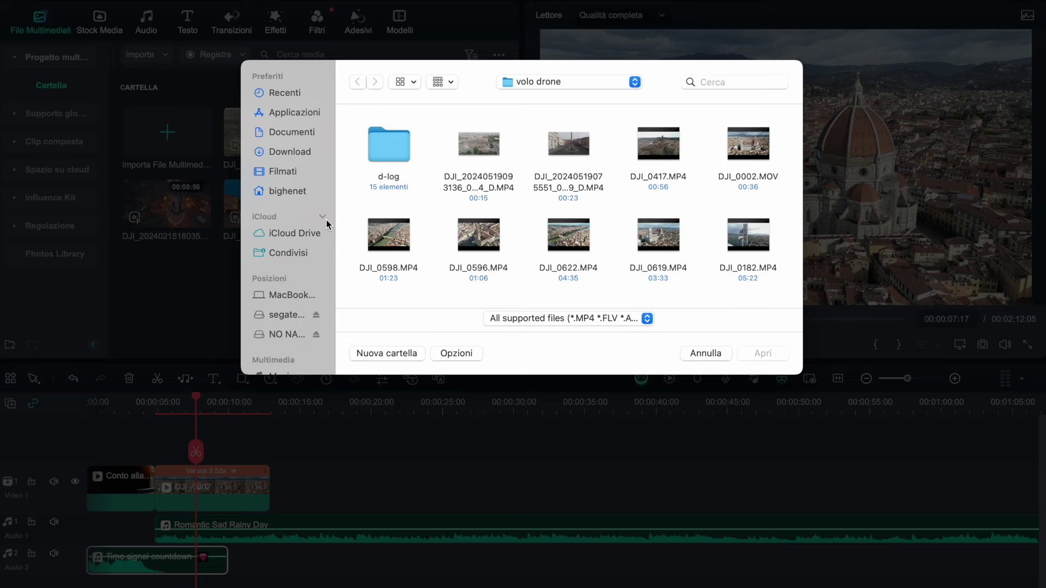
click(286, 314)
double_click(387, 155)
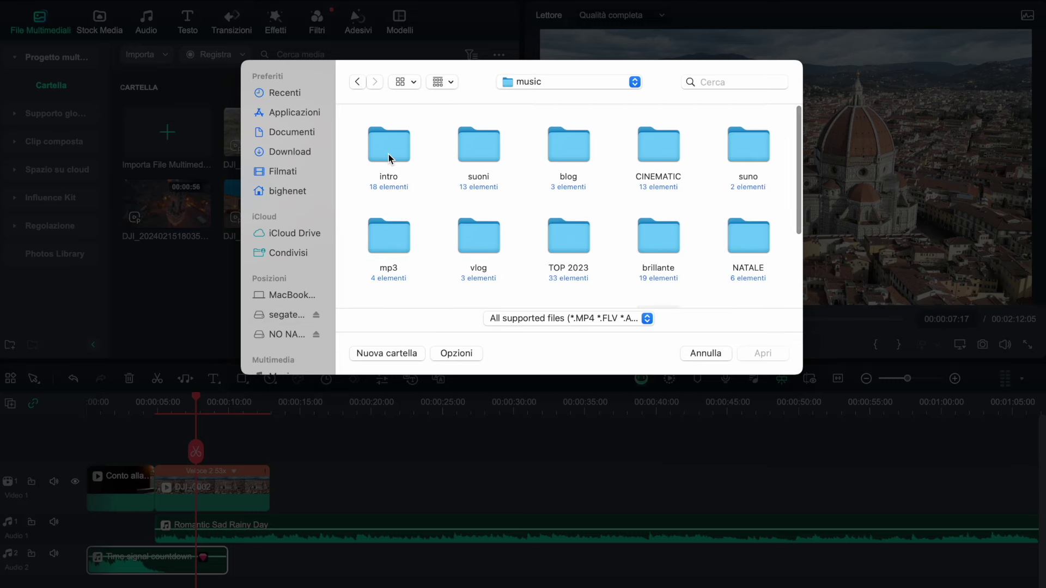
scroll(430, 203, down, 4)
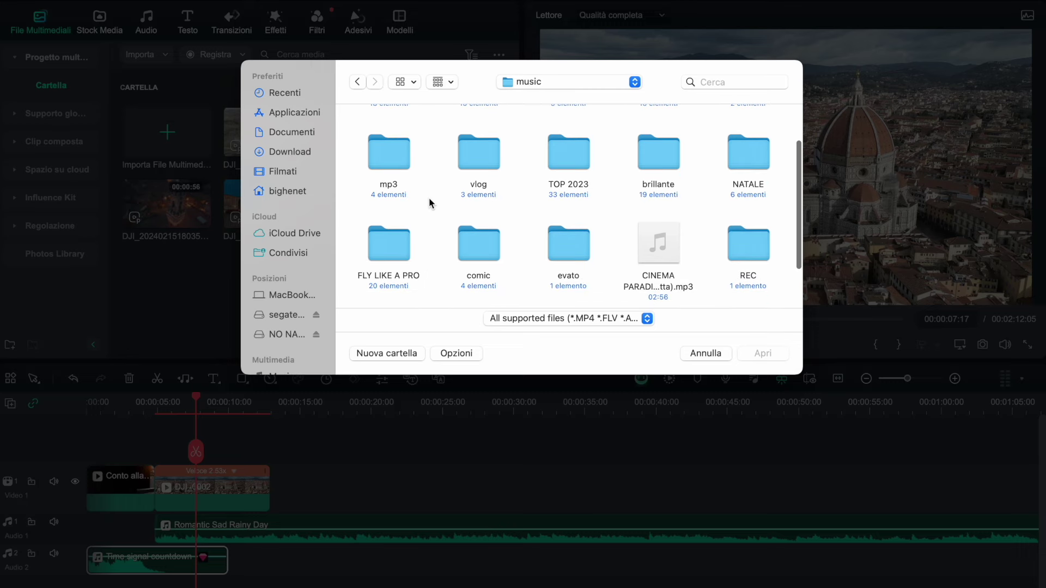
scroll(430, 204, down, 3)
scroll(430, 203, up, 1)
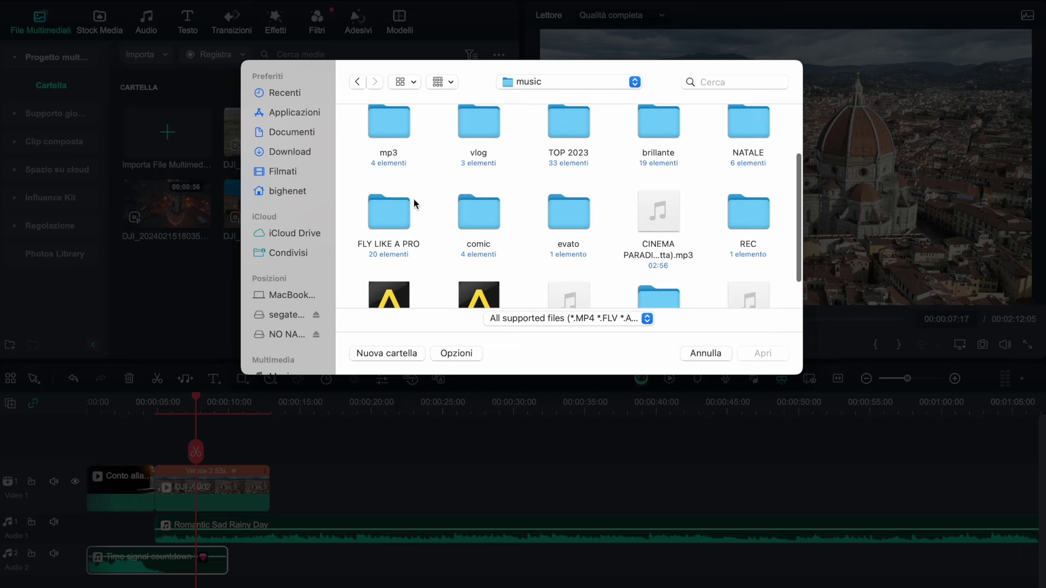
double_click(408, 203)
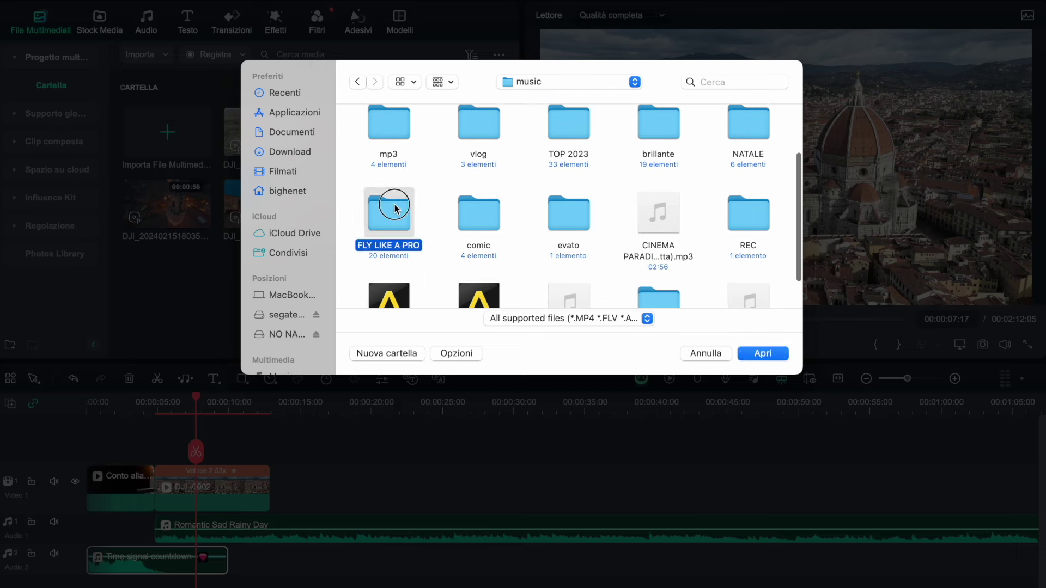
click(358, 83)
double_click(650, 125)
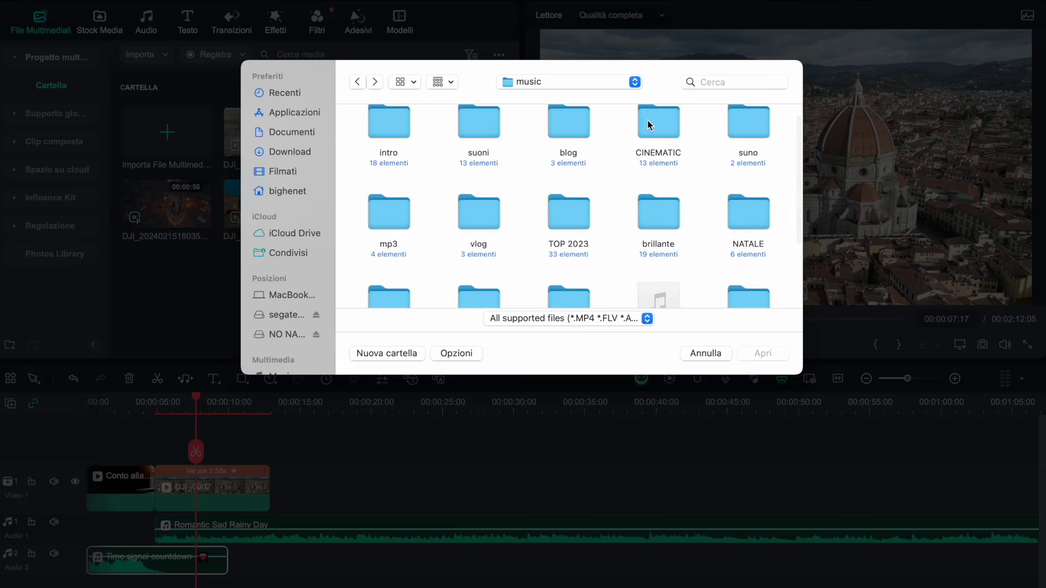
Step: Preview a few tracks in the CINEMATIC folder and import "Romeo - Heart of the Universe.mp3" into the project
click(391, 145)
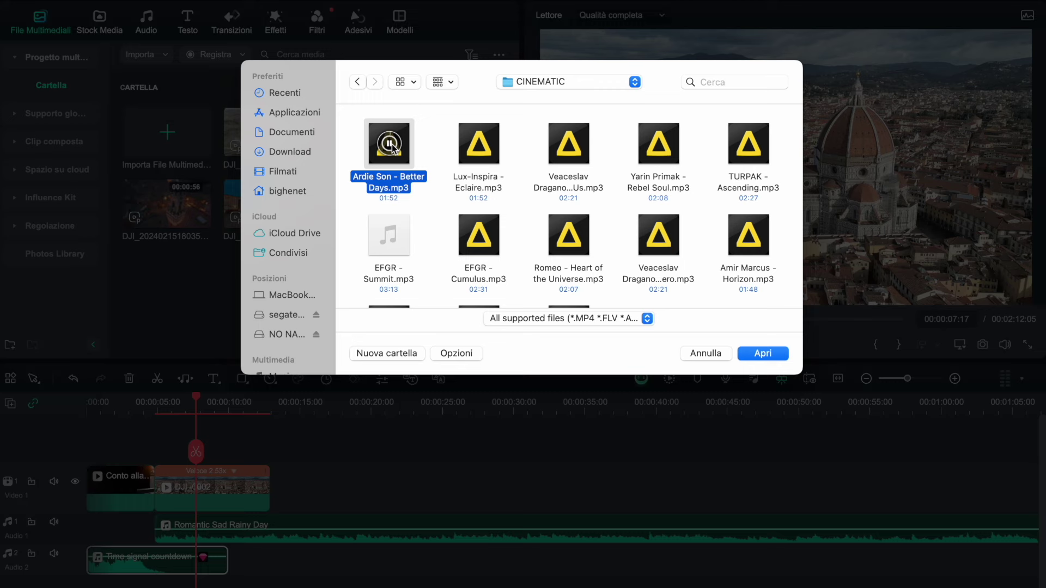
click(479, 237)
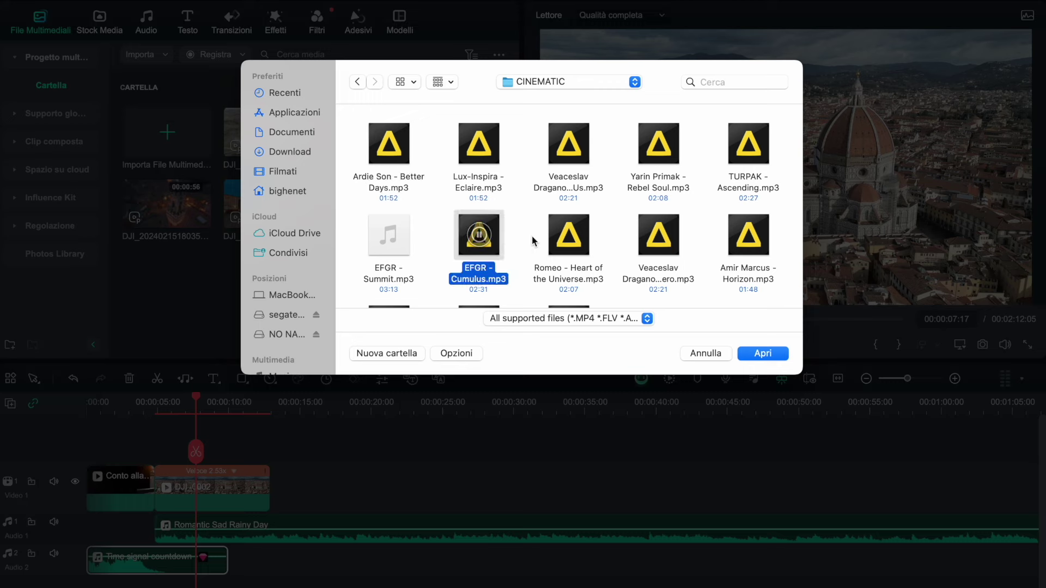
click(571, 238)
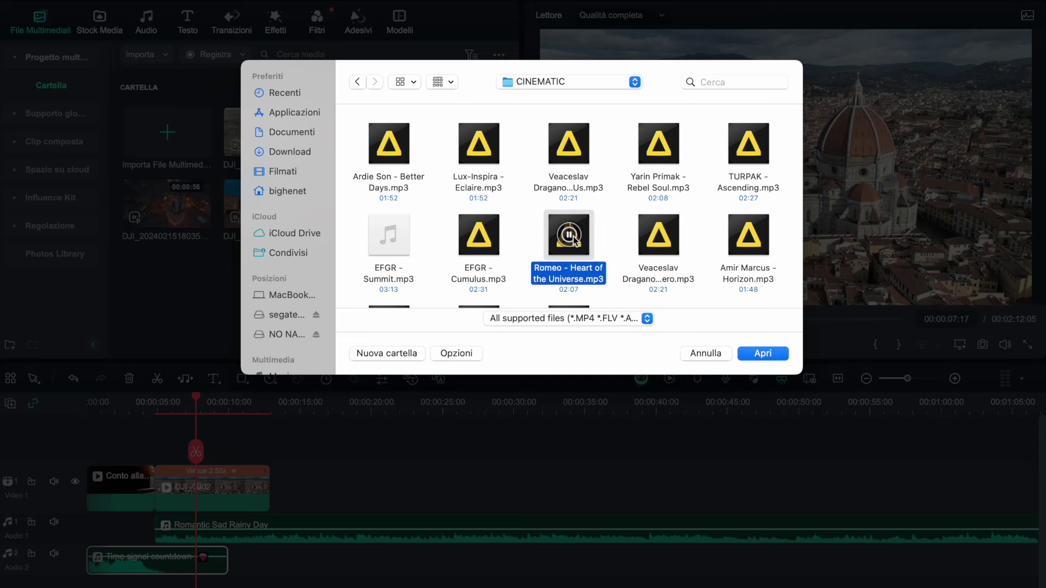
click(569, 238)
click(762, 355)
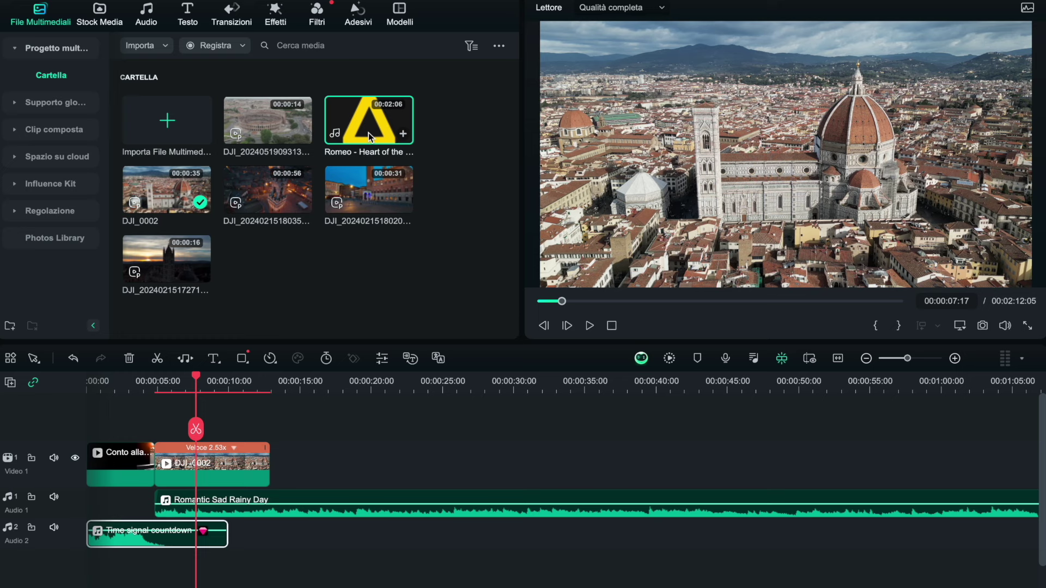
Step: Mute Audio 1 and place the imported Romeo track on a new Audio 3 track, starting with the DJI_0002 clip
click(54, 497)
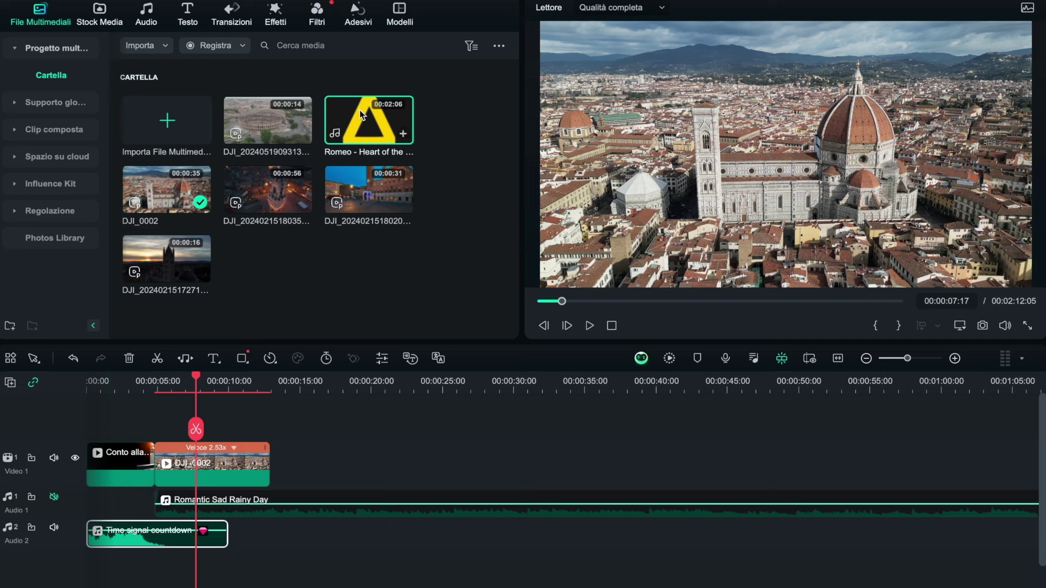
drag(359, 110, 155, 566)
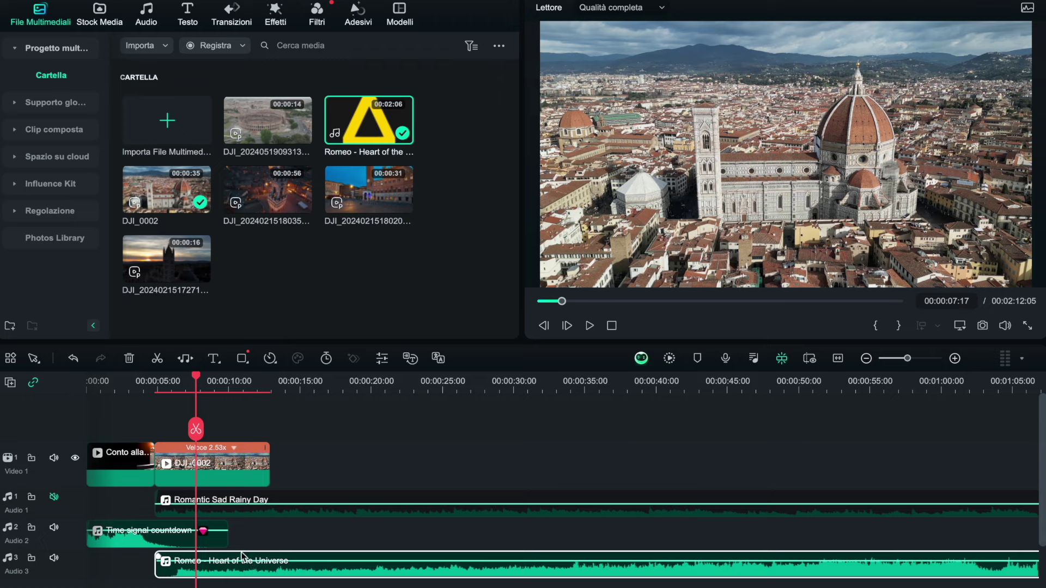
mouse_move(109, 529)
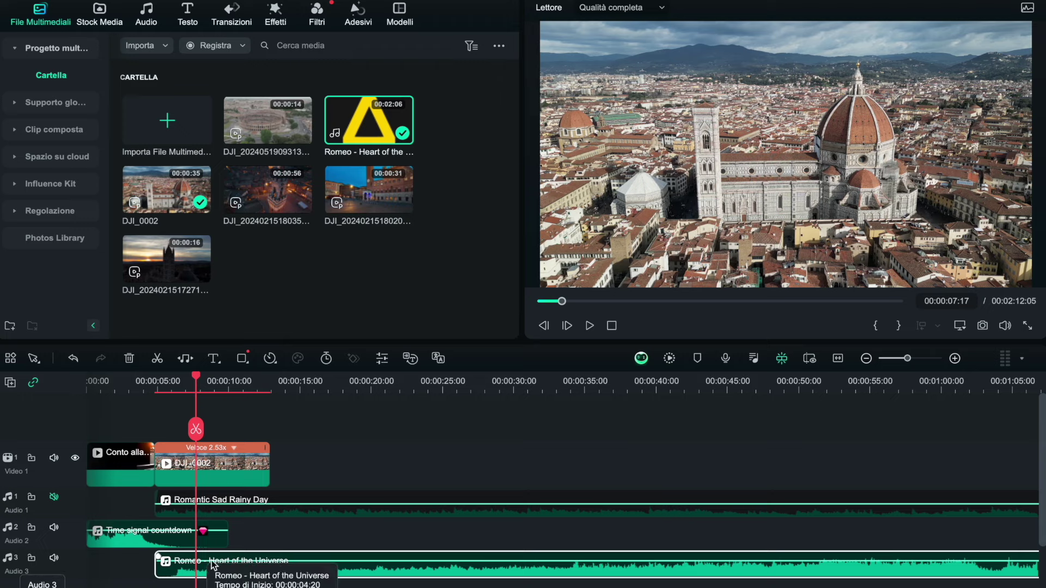
Step: Trim off the quiet opening of the Romeo track and move it back to the start of the DJI_0002 clip
drag(223, 561, 226, 561)
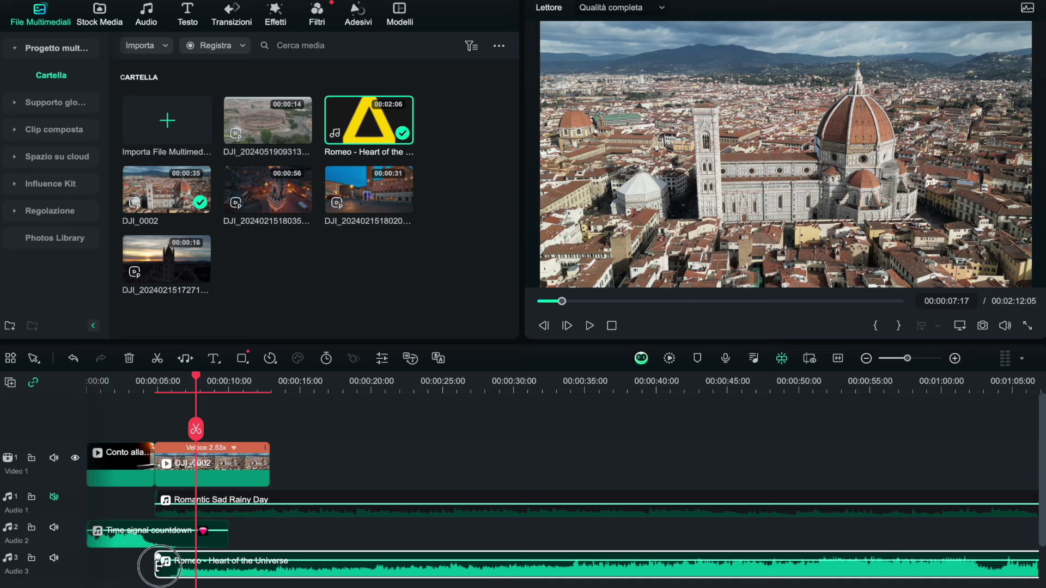
drag(158, 571, 177, 570)
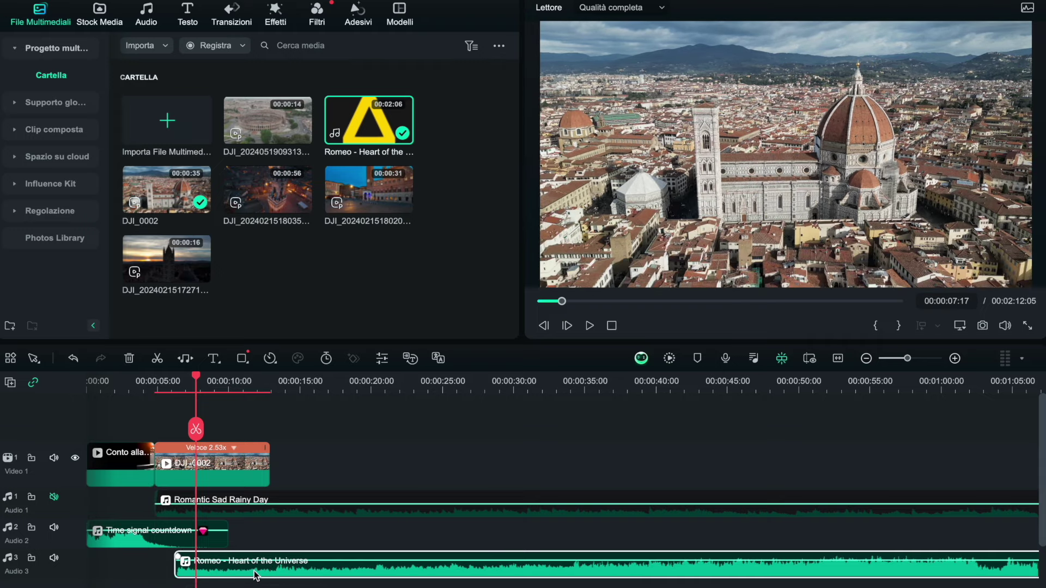
drag(267, 563, 242, 559)
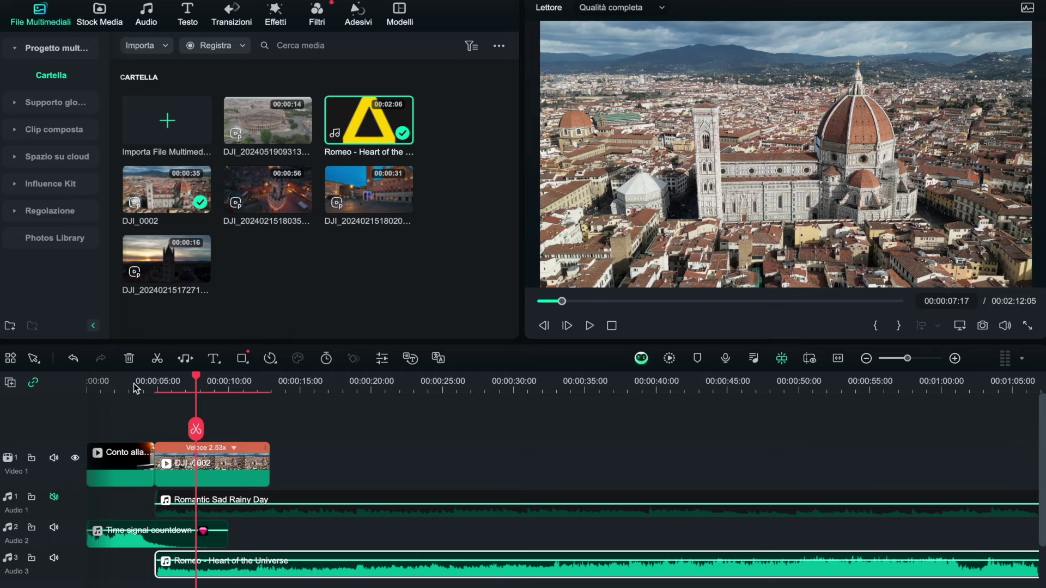
Step: Play the sequence from near the start through the countdown into the drone clip to check the new music
click(95, 383)
click(92, 382)
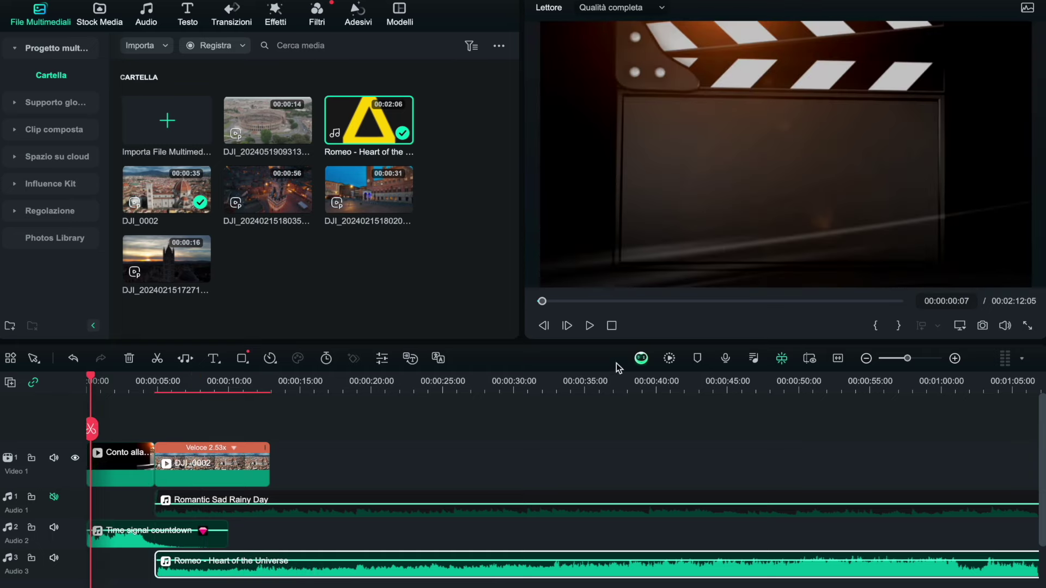
click(590, 326)
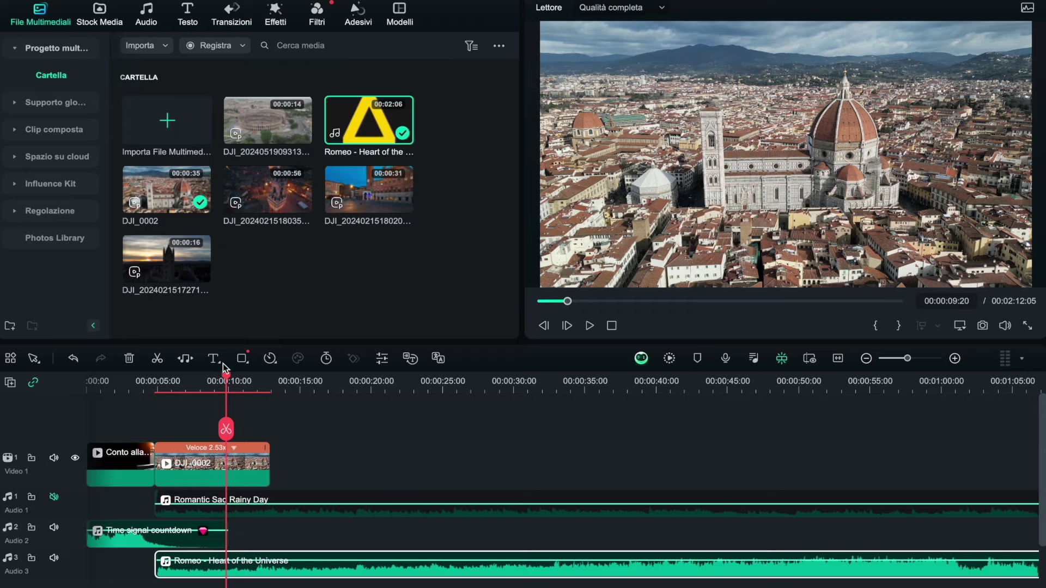
Step: Browse the Tendenze transitions and preview several candidates, including Zoom lento, Spingere verso il basso and Zoom veloce
drag(226, 374, 173, 376)
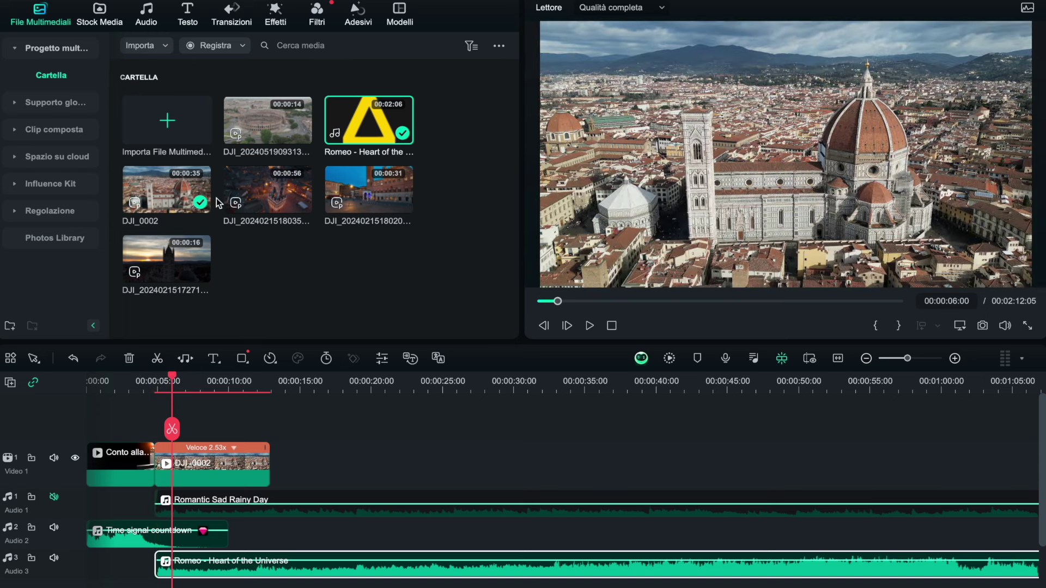
click(236, 21)
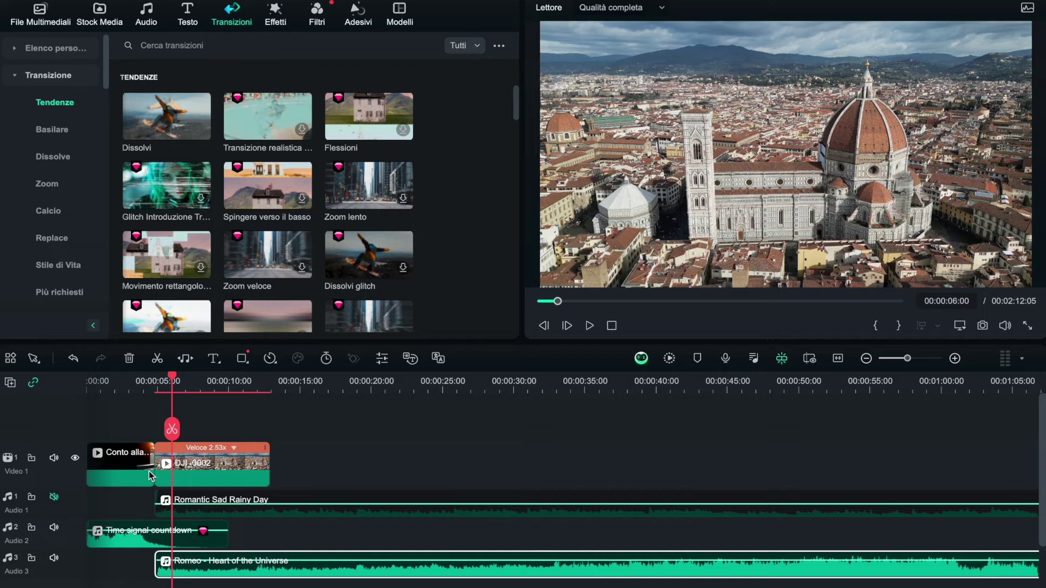
click(349, 195)
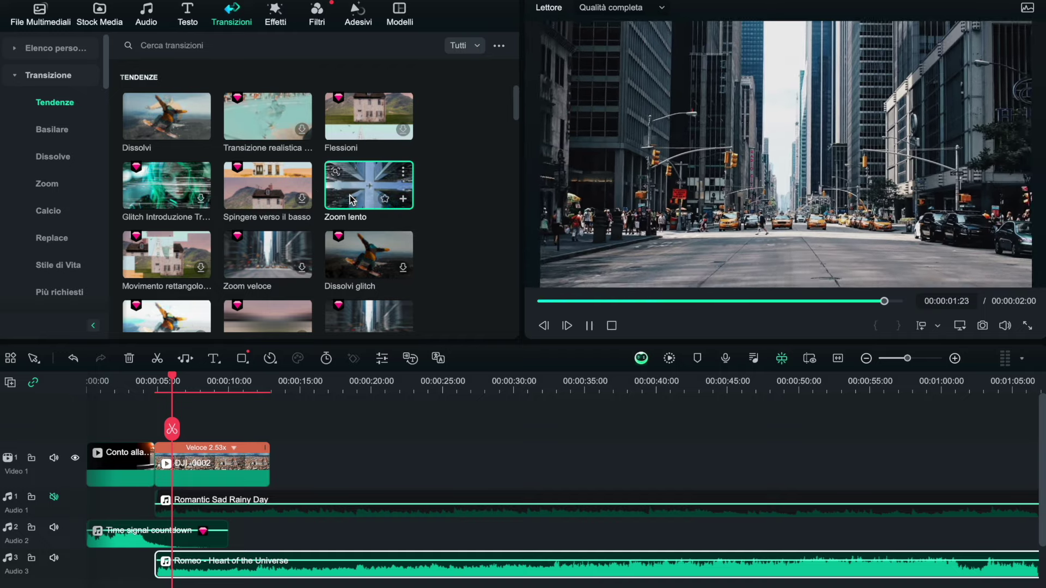
click(284, 199)
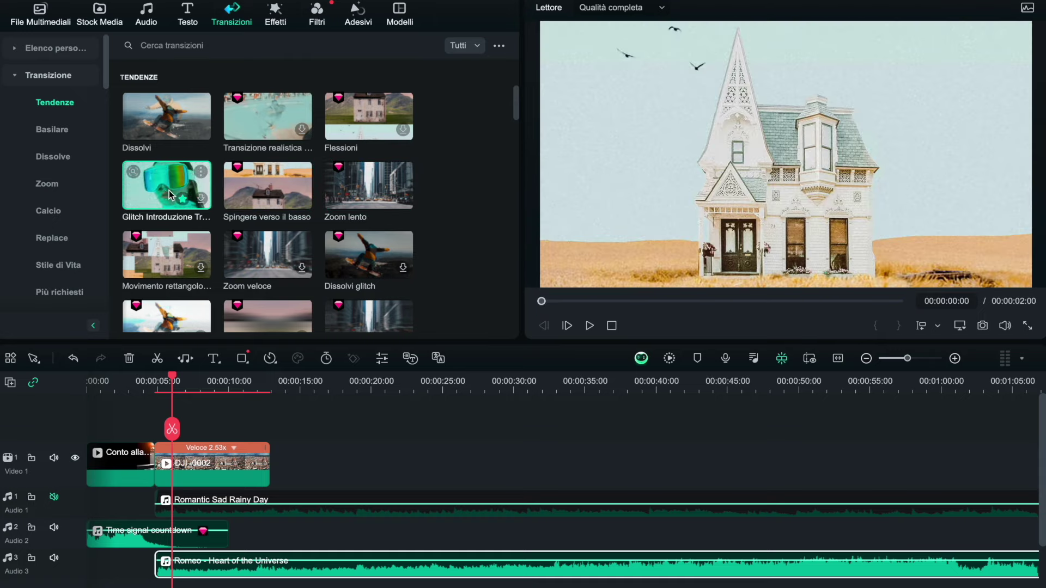
scroll(182, 262, down, 3)
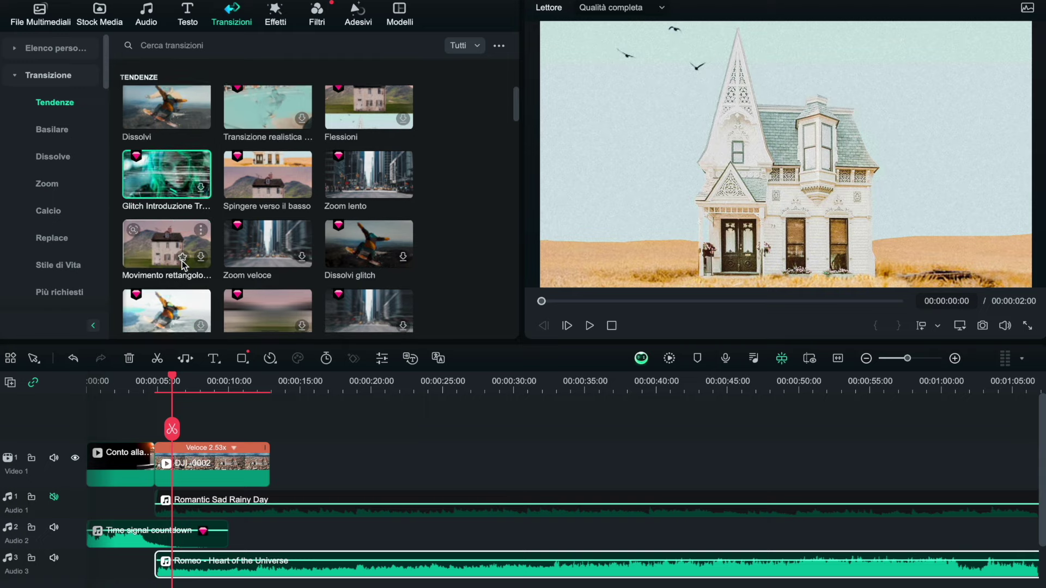
click(263, 172)
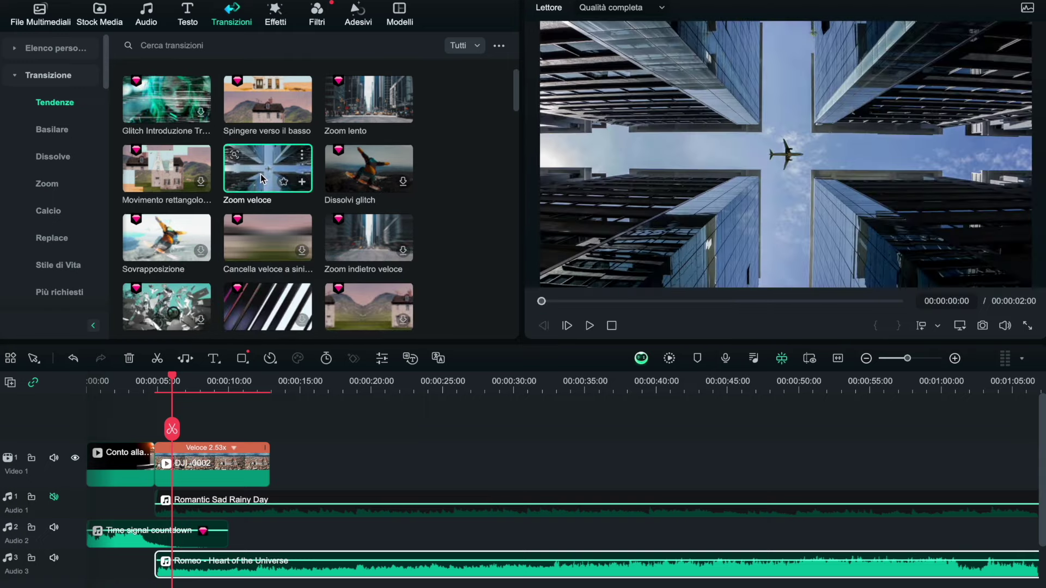
Step: Find transitions similar to Zoom indietro veloce and place Zoom veloce between the countdown and DJI_0002 clips
click(330, 227)
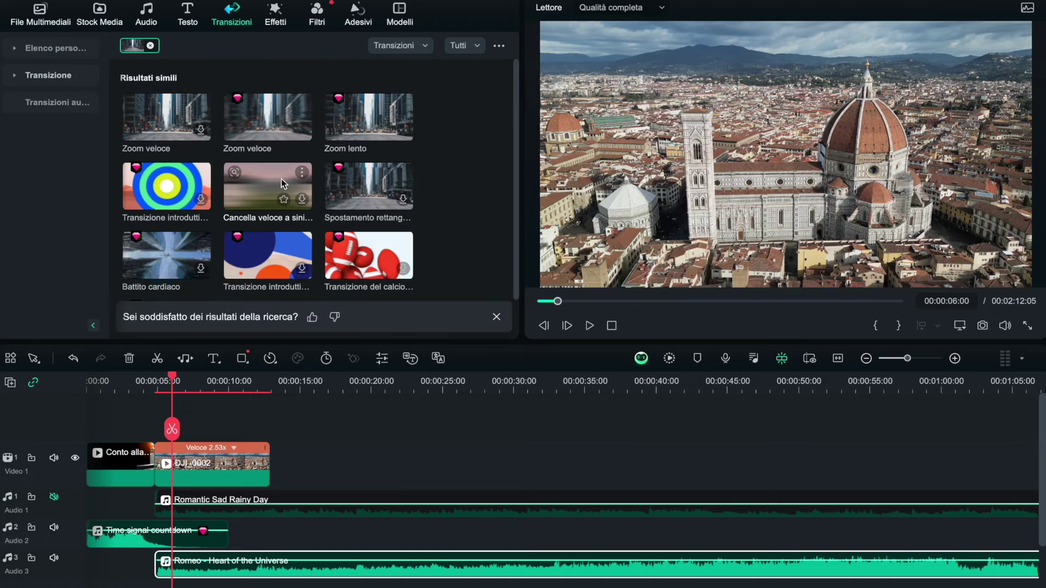
click(263, 119)
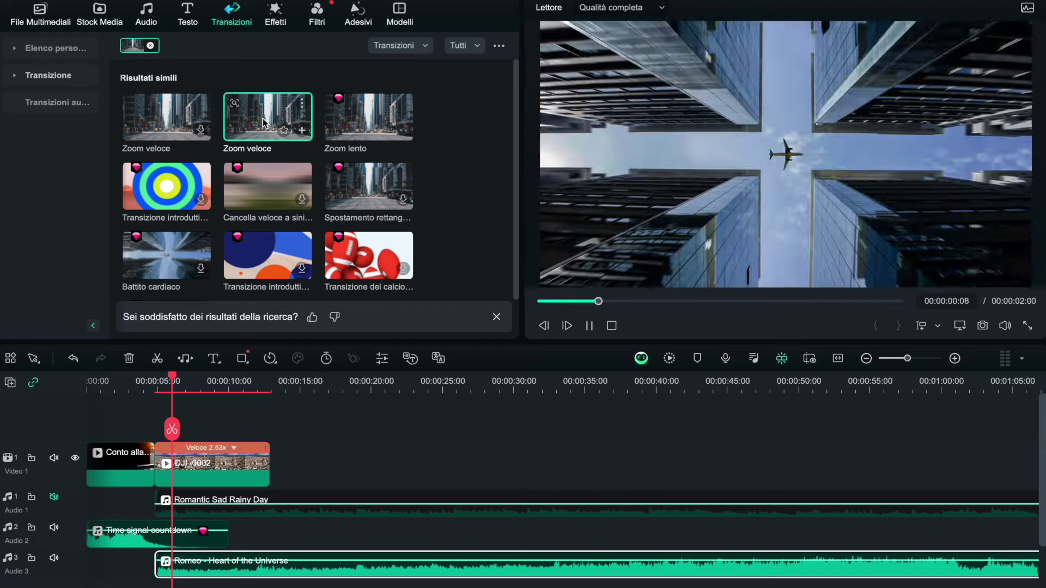
drag(263, 123, 158, 464)
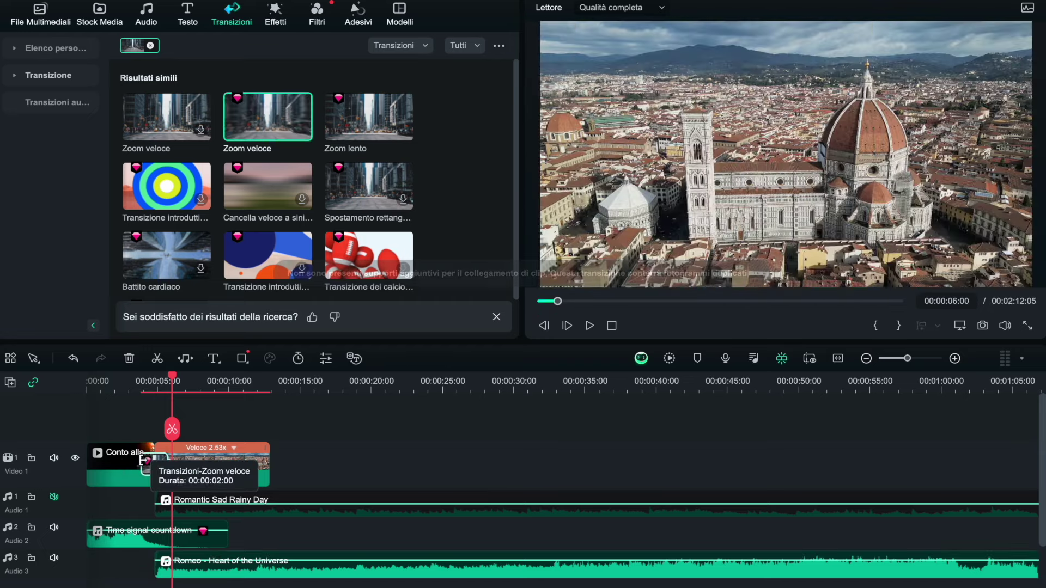
Step: Play the cut with the Zoom veloce transition from about 3 seconds, and delete that transition
click(133, 382)
click(589, 327)
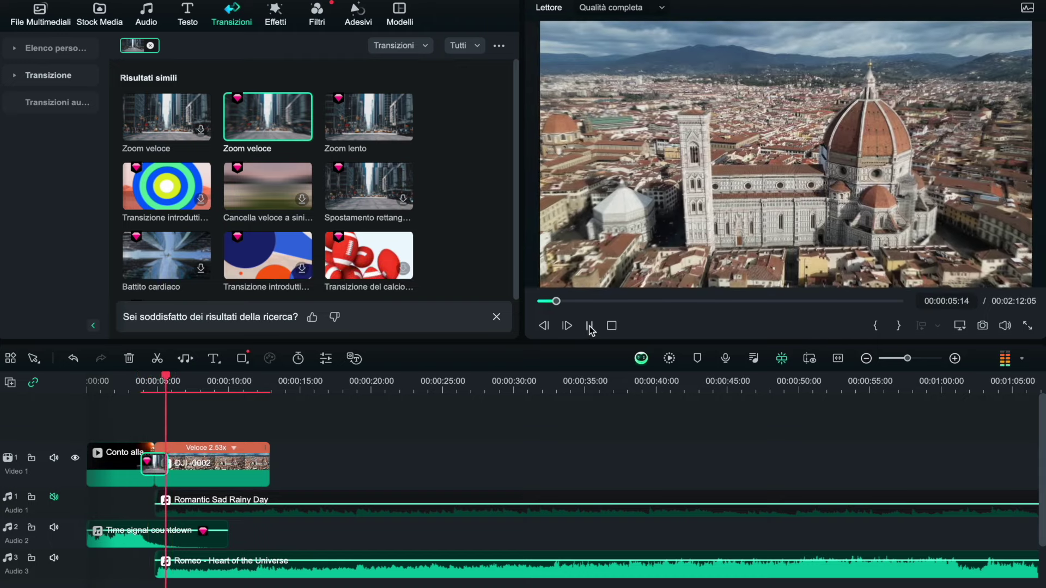
click(589, 326)
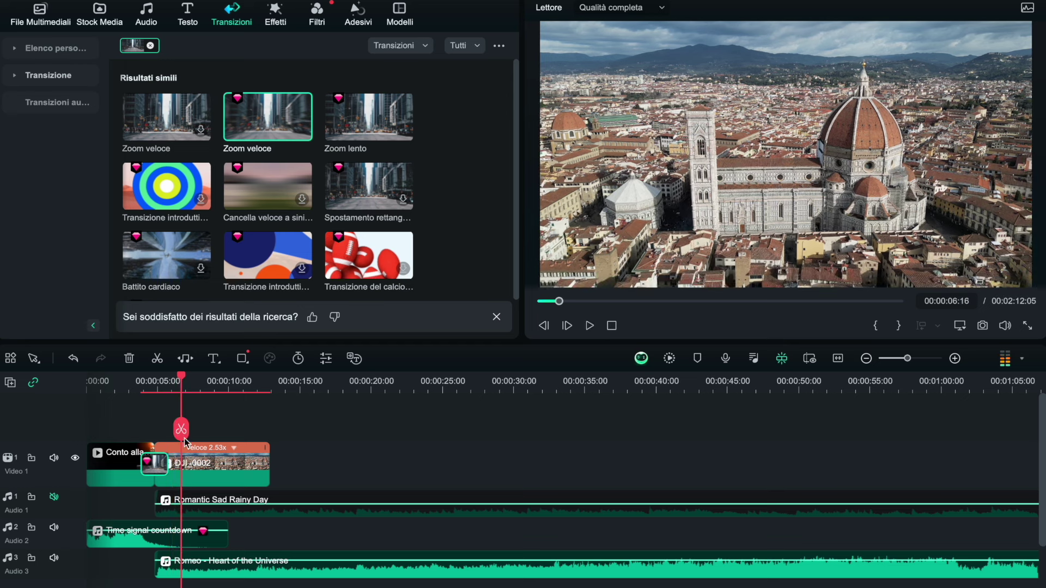
click(158, 469)
key(Delete)
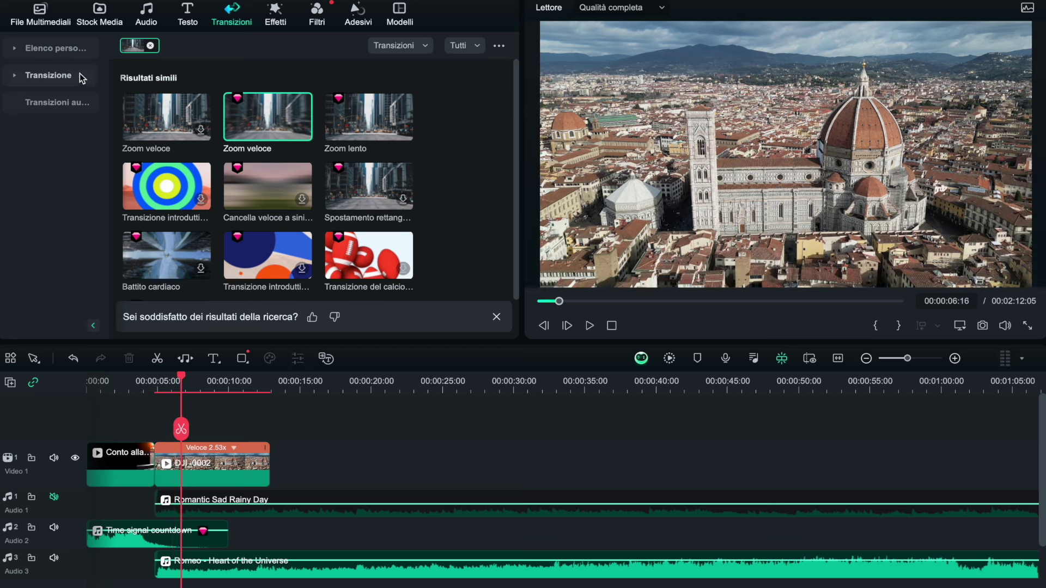
Step: Preview evaporare 1 and Vento in the Dissolve transitions and place Vento between the countdown and DJI_0002 clips
click(45, 77)
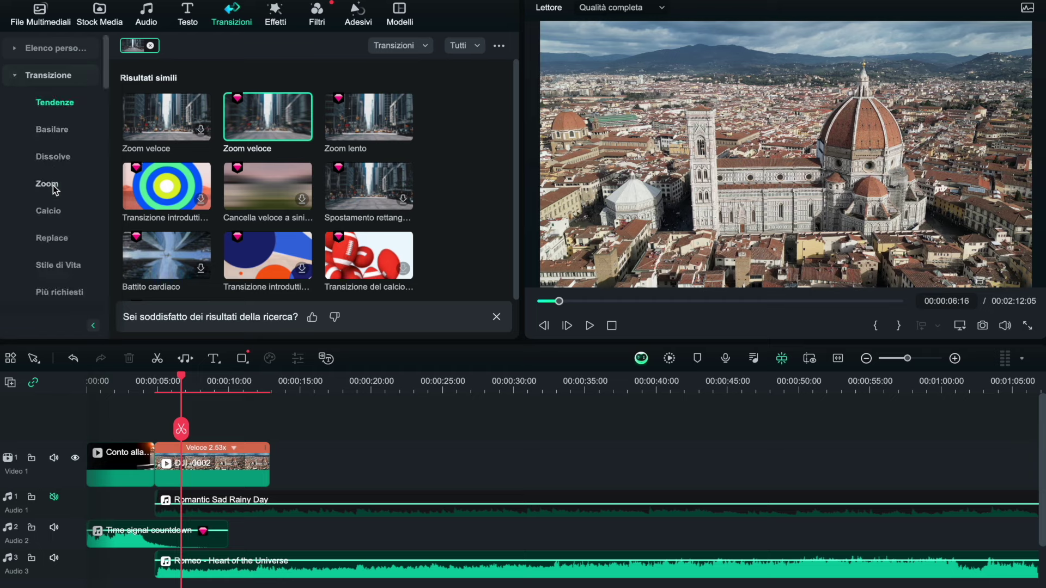
click(51, 159)
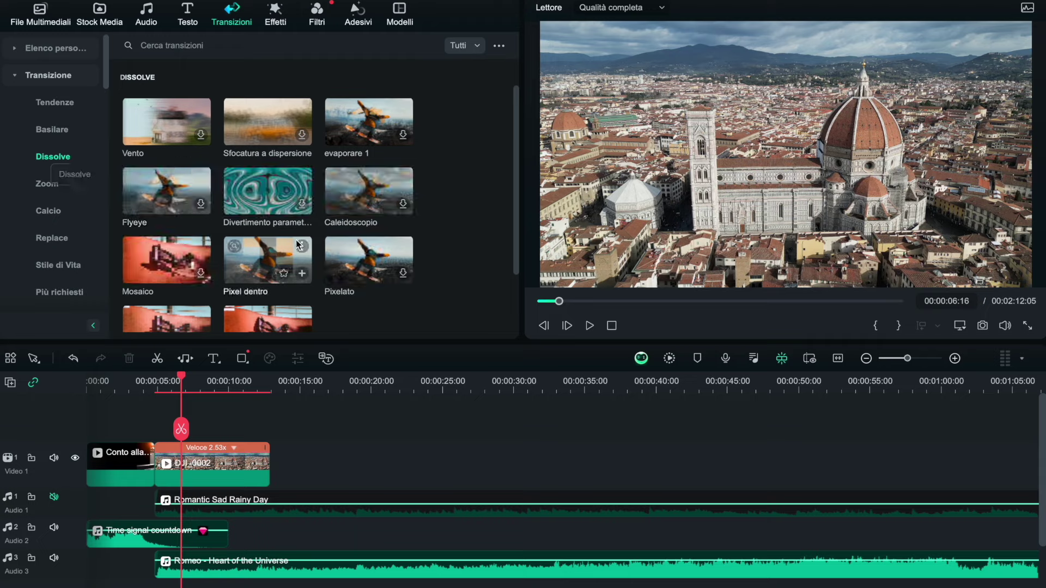
click(361, 123)
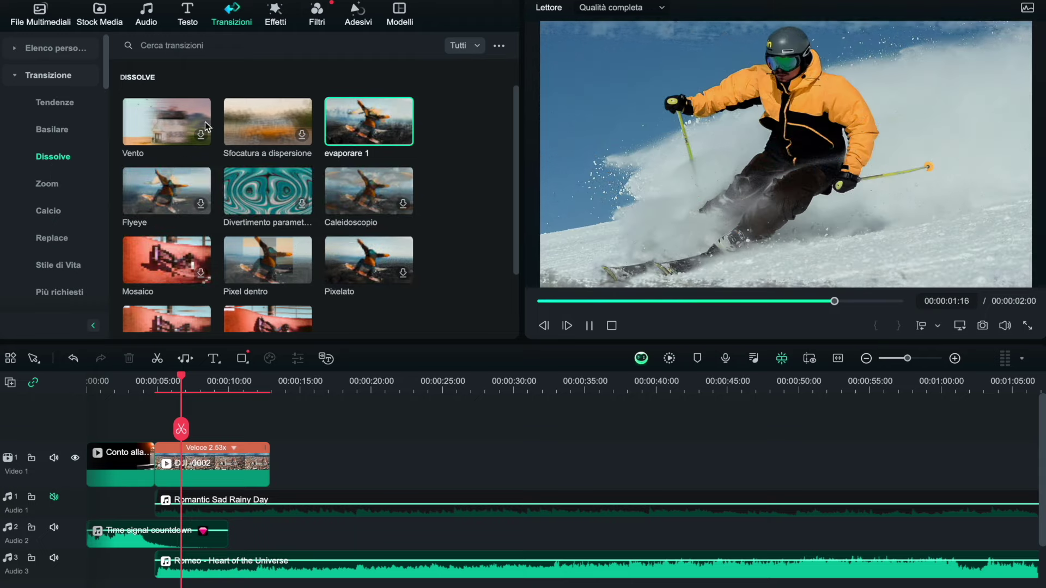
click(176, 122)
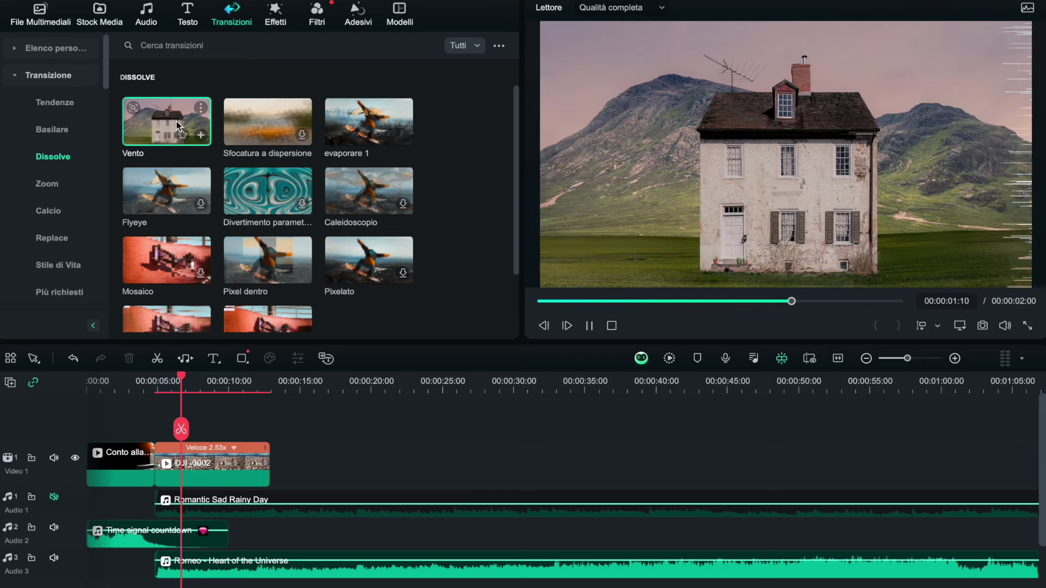
drag(177, 122, 143, 465)
Step: Play the sequence from about 3 seconds into the drone clip to check the Vento transition
click(130, 384)
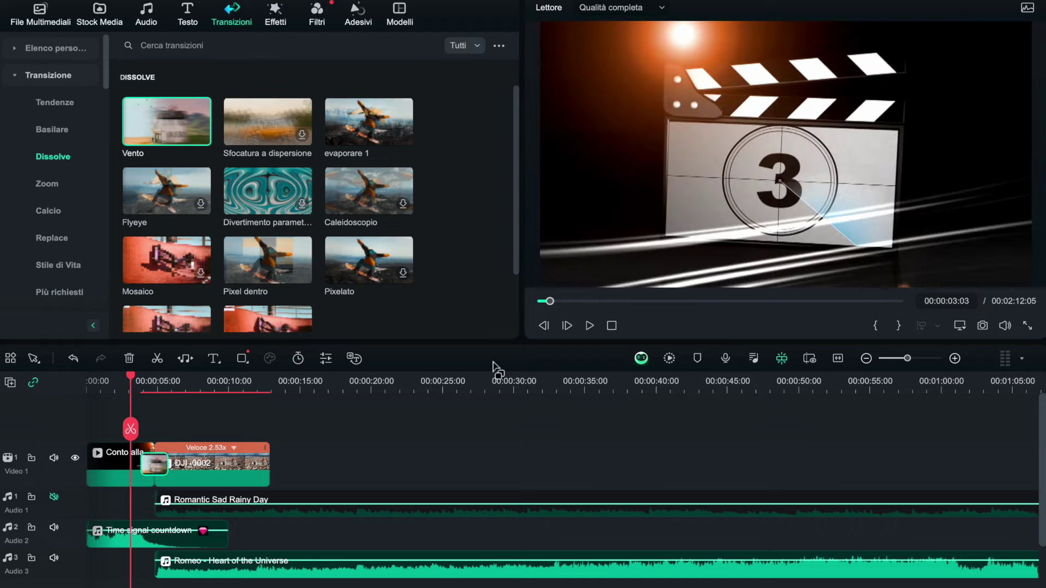
click(591, 327)
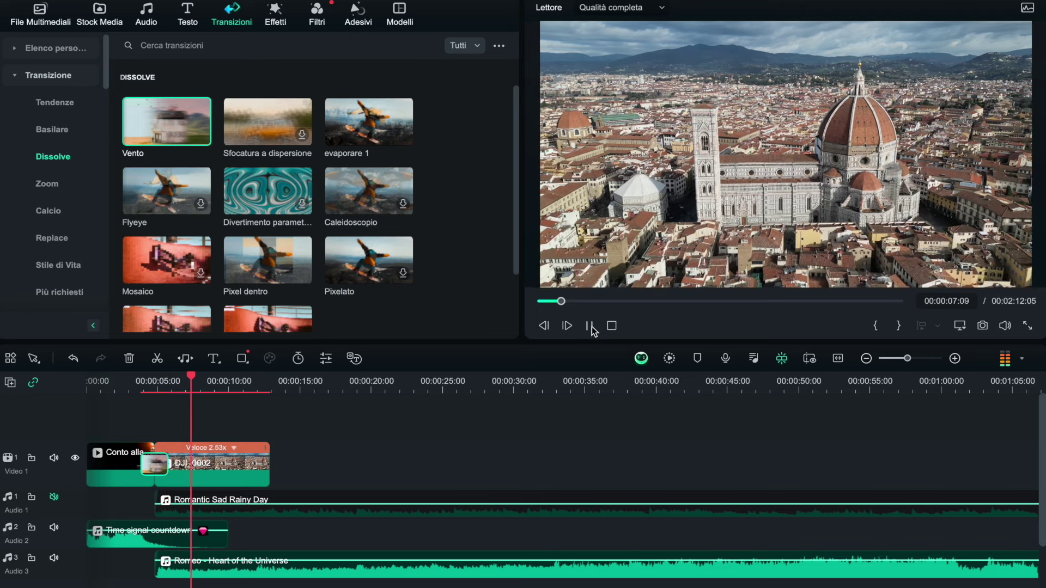
click(591, 326)
Step: Replace the Vento transition with dissolvenza colore 3 from the Basilare transitions
scroll(268, 283, down, 3)
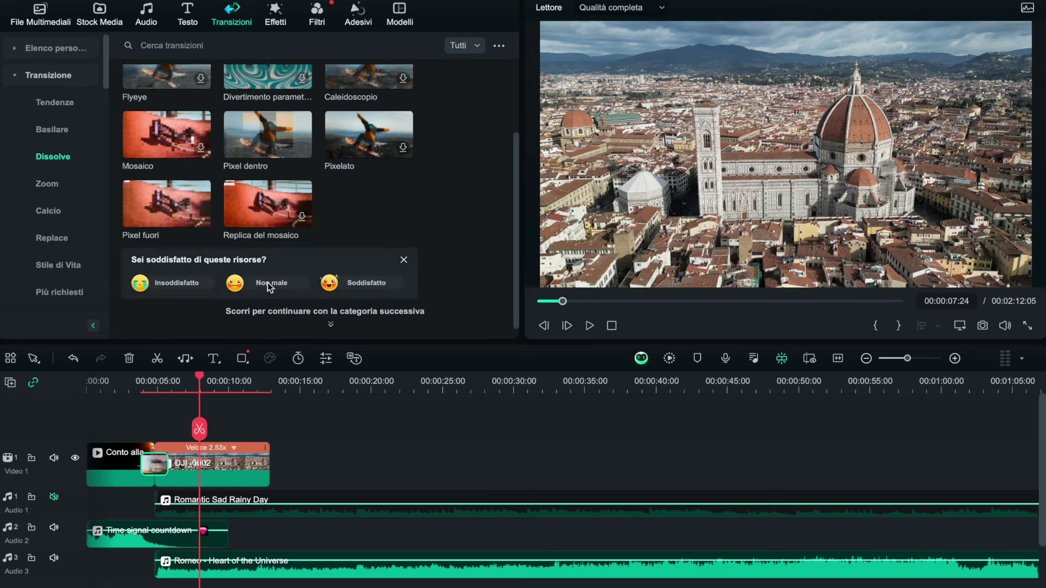
scroll(267, 282, down, 3)
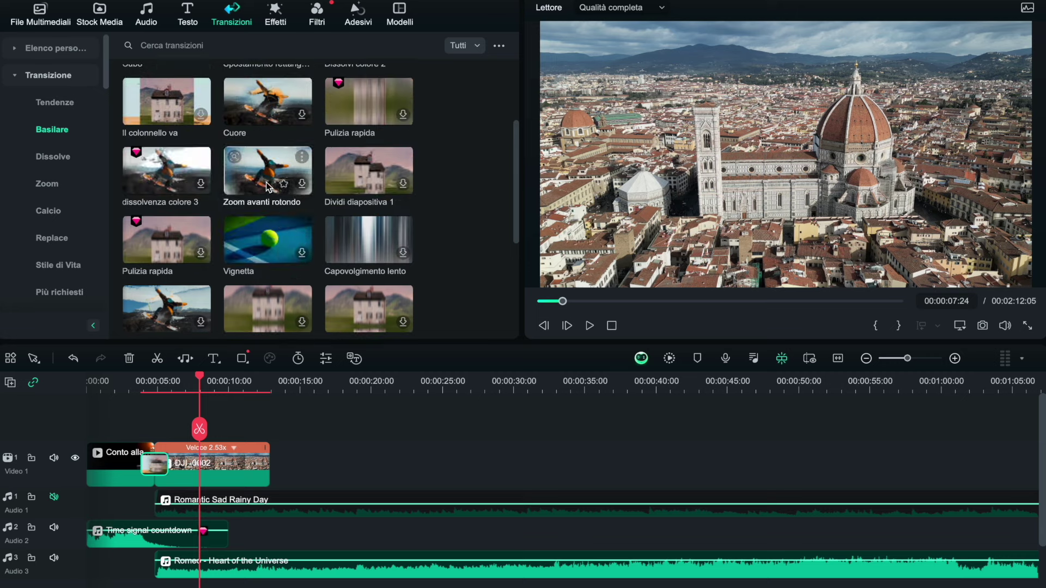
click(172, 165)
drag(172, 165, 151, 466)
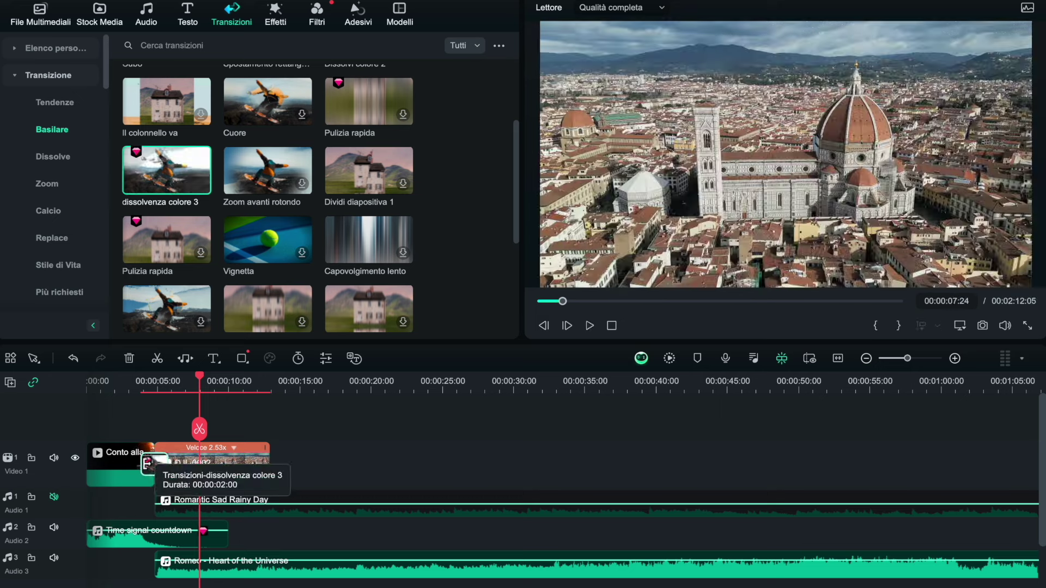
Step: Play the cut with dissolvenza colore 3 from about 3 seconds, and undo the transition replacement
click(129, 380)
click(589, 326)
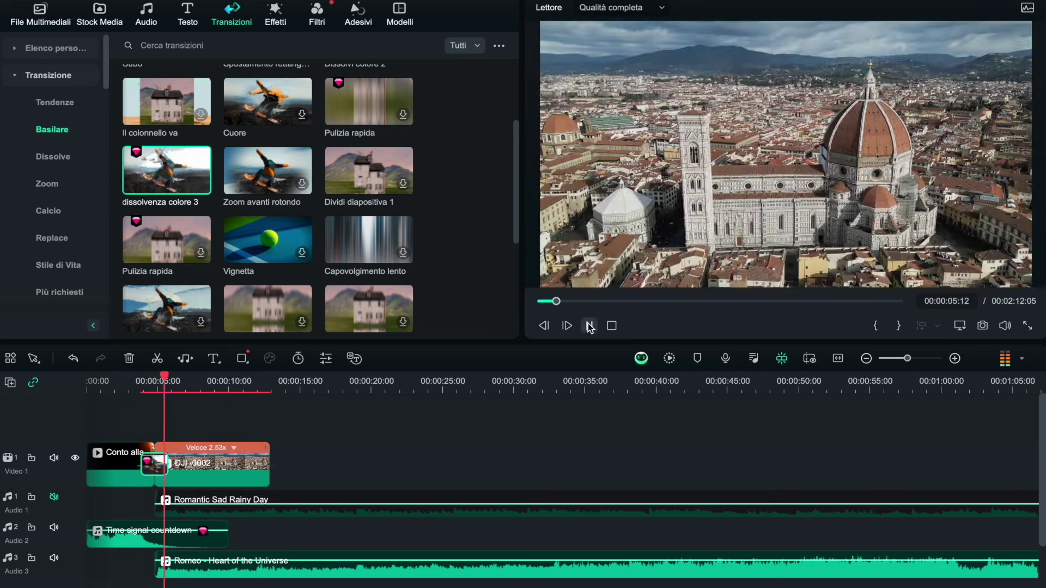
click(590, 326)
click(74, 359)
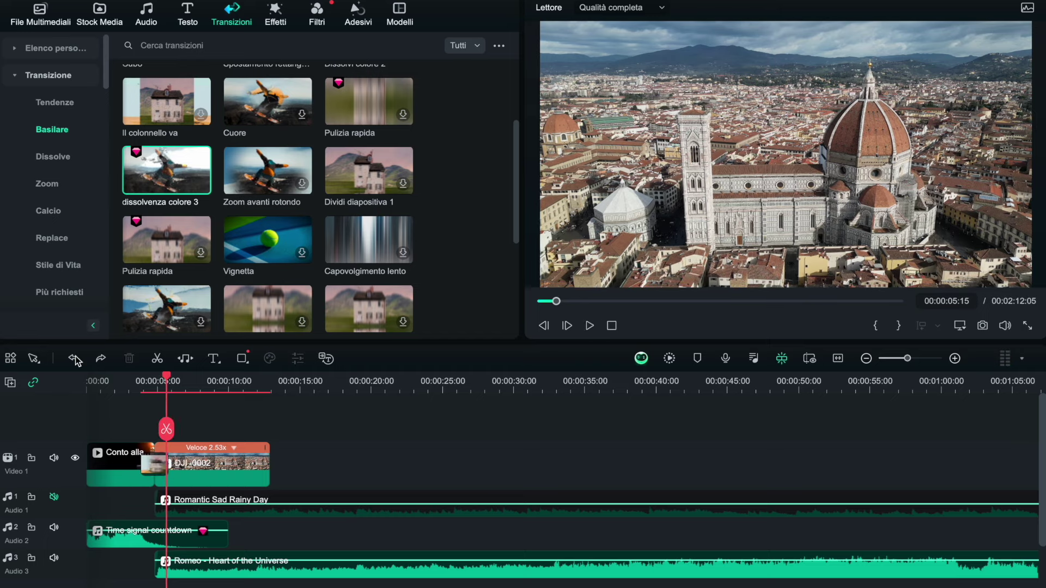
Step: Play the cut again from about 3 seconds to review the restored Vento transition
click(131, 388)
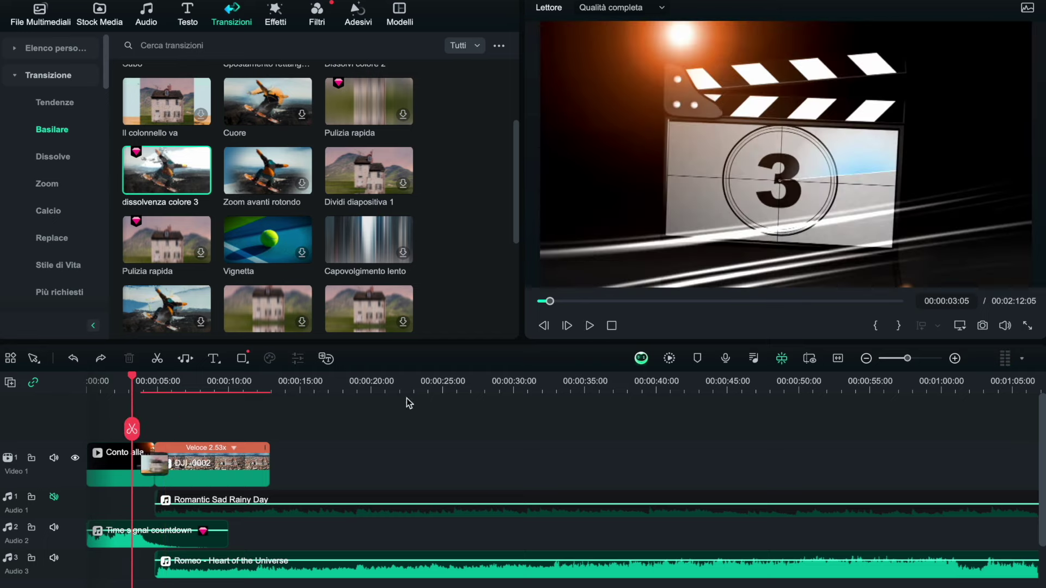
click(589, 325)
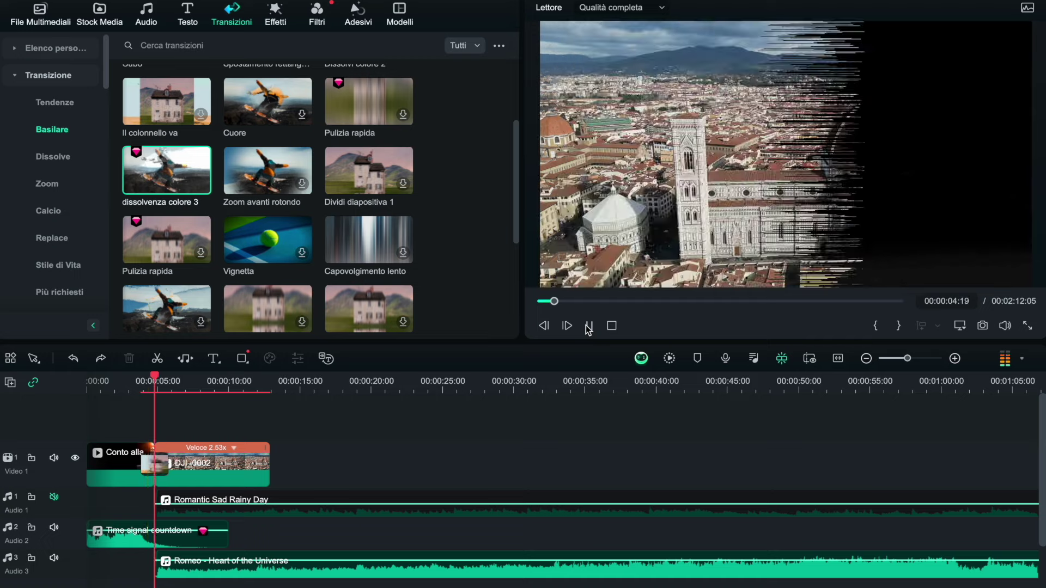
click(588, 326)
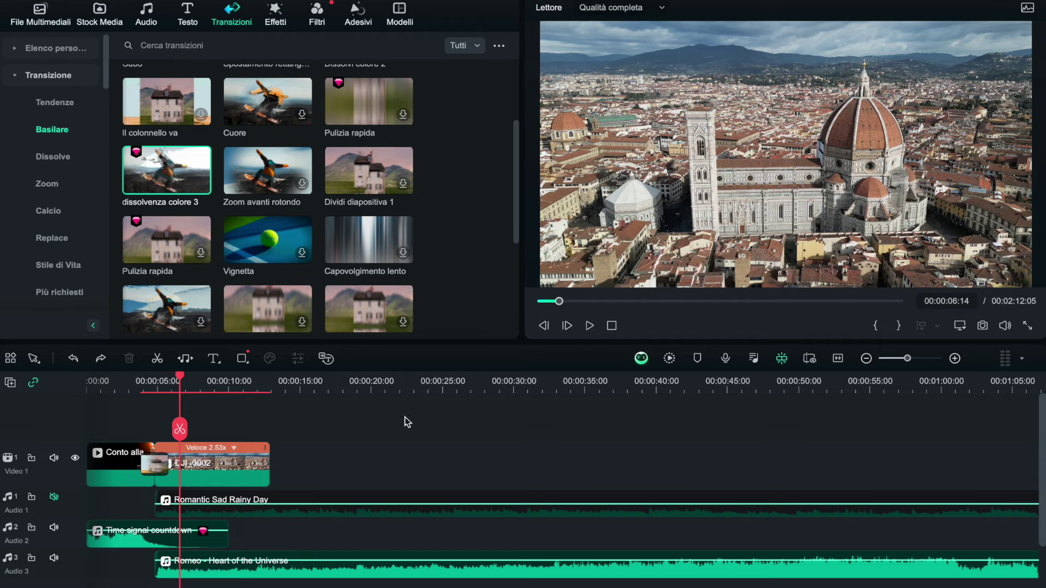
Step: Move the playhead to the middle of the Vento transition and search the sound effects for "vento forte"
drag(181, 380, 156, 376)
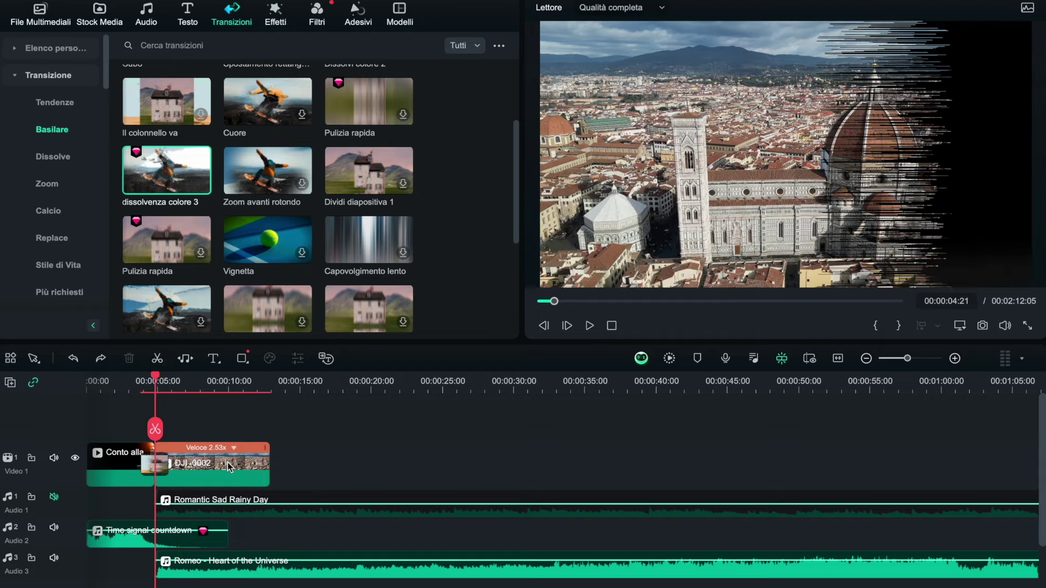
scroll(233, 495, down, 2)
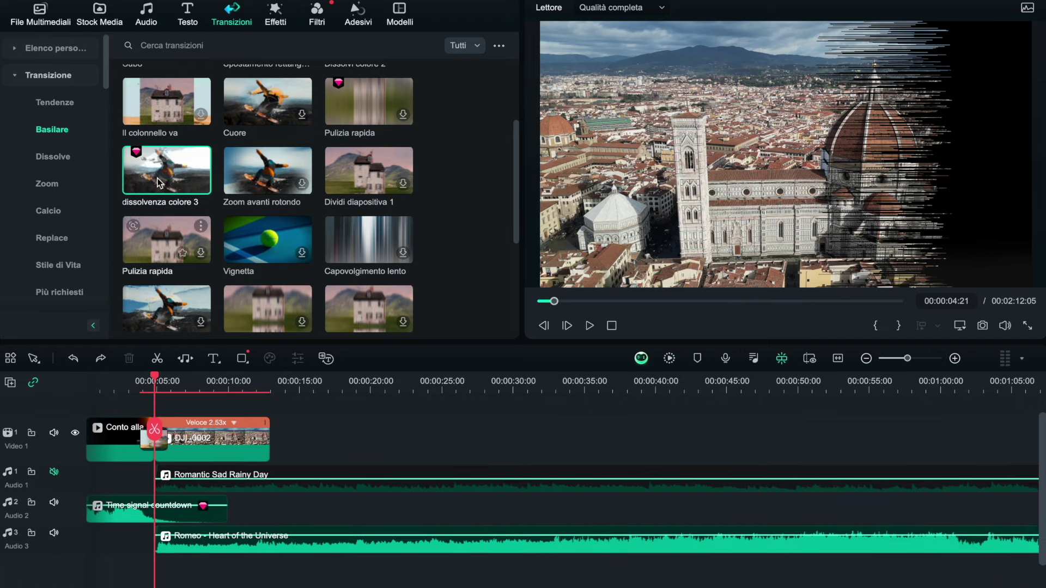
click(142, 15)
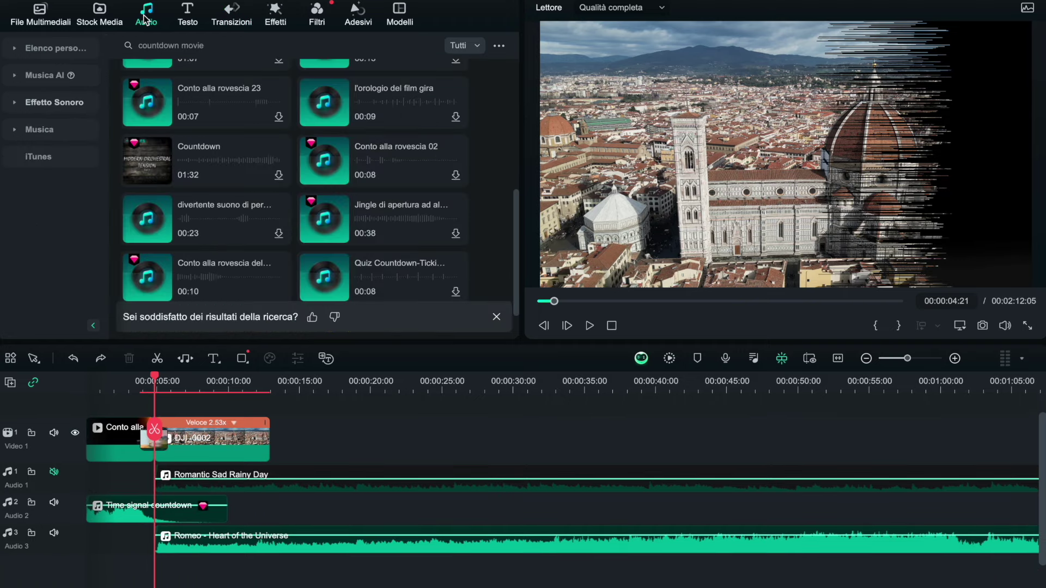
click(60, 102)
click(188, 48)
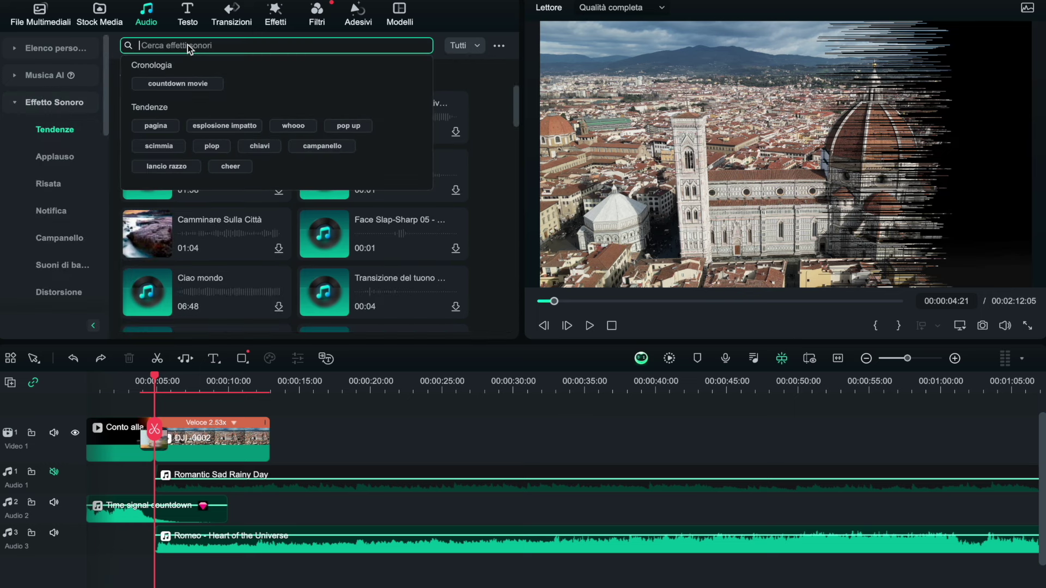
text(vento)
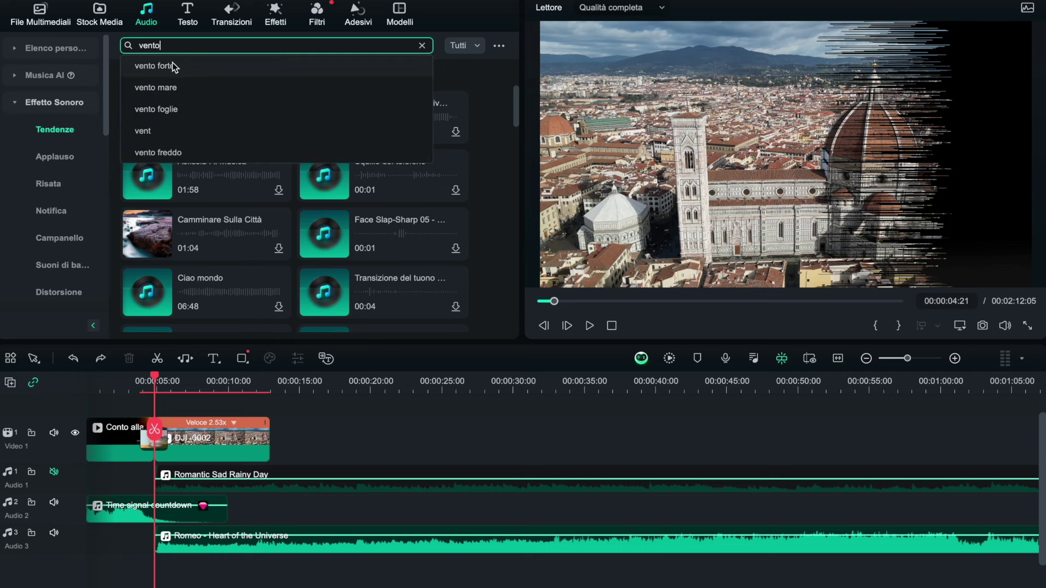
click(172, 66)
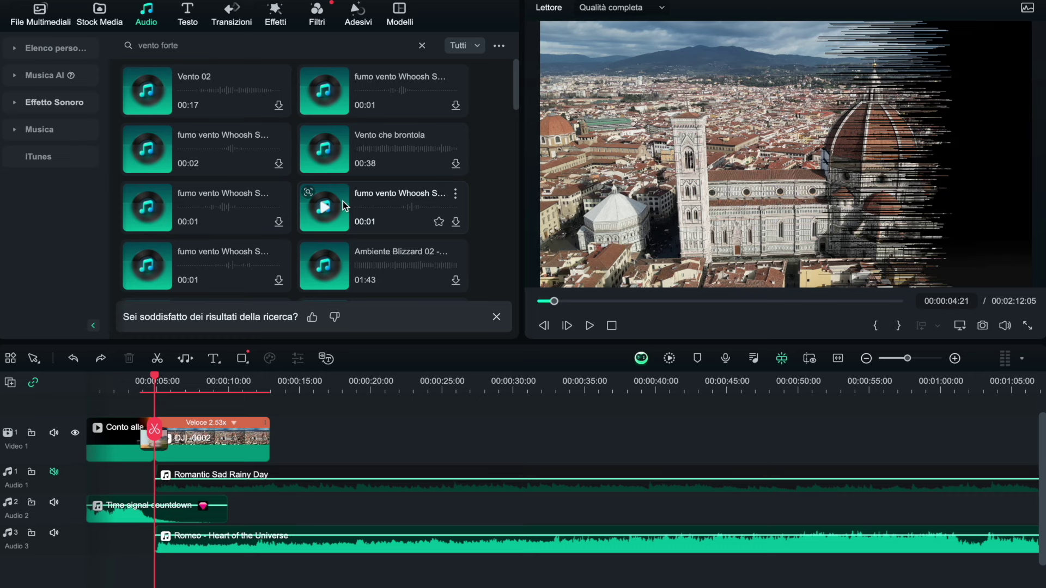
Step: Preview the Seraccolta 126 sound effect and place it on a new audio track below Audio 3, starting at the playhead
scroll(343, 205, down, 3)
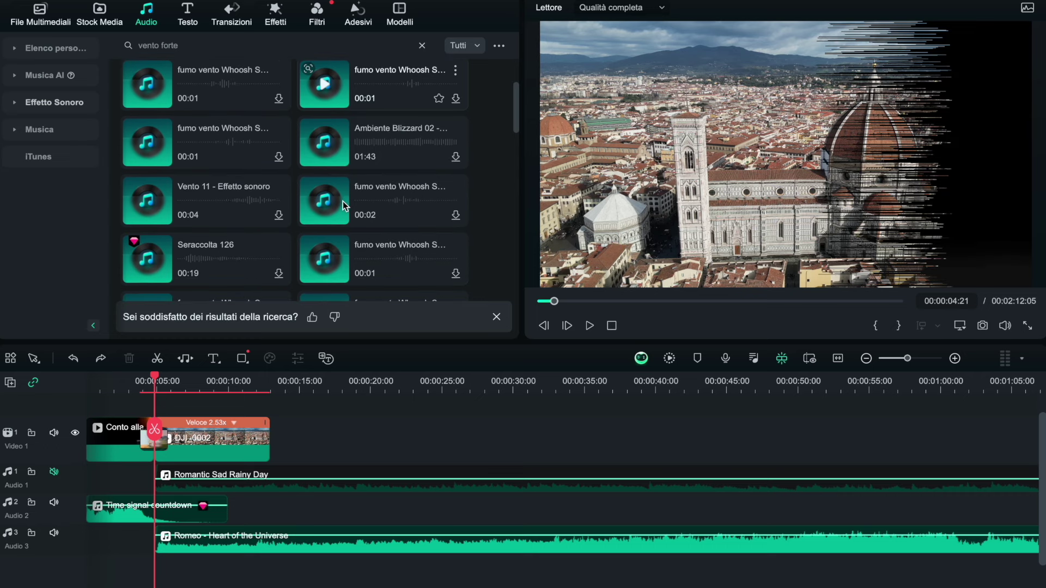
scroll(343, 203, down, 1)
click(148, 235)
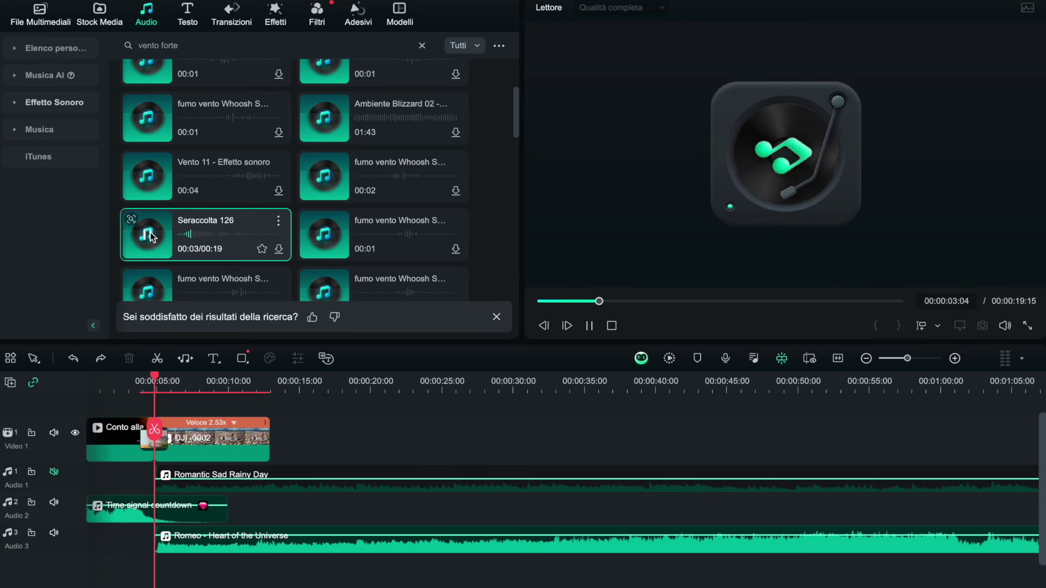
click(151, 237)
drag(212, 235, 158, 575)
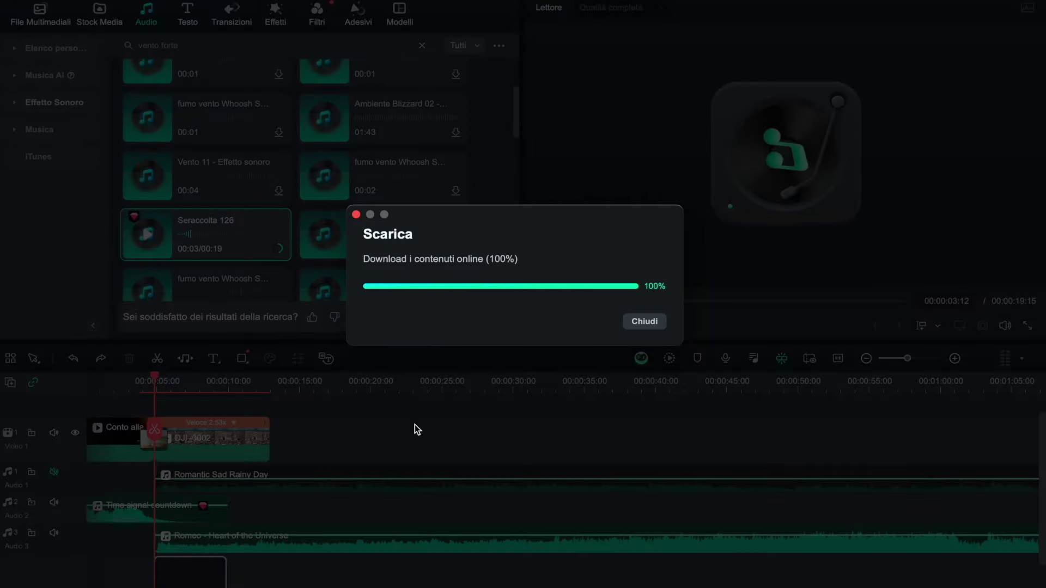
Step: Play the cut from about 4 seconds to the end of the DJI_0002 clip to review the added wind sound
scroll(415, 430, down, 2)
scroll(415, 429, up, 1)
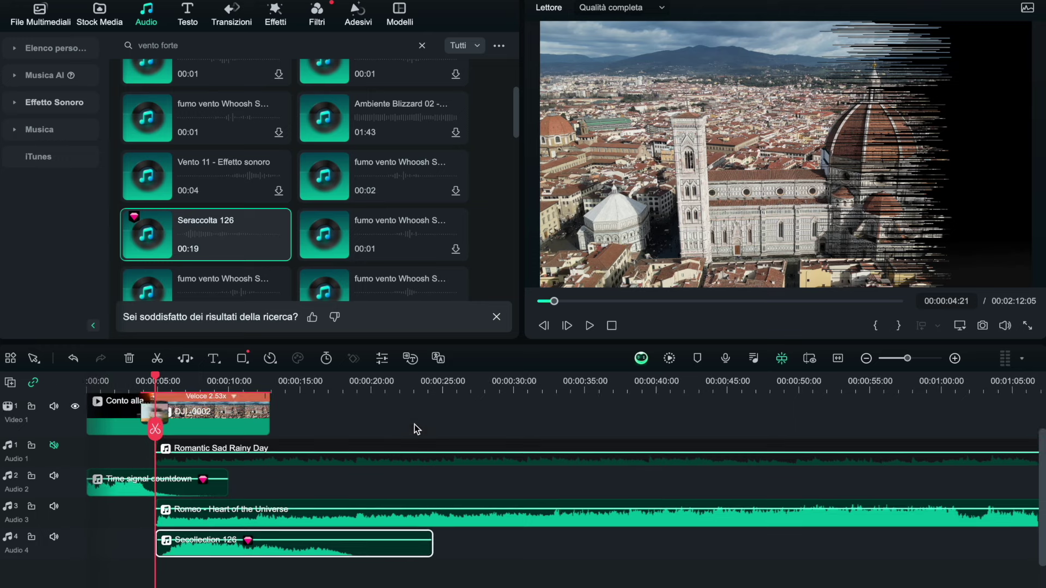
click(141, 383)
click(590, 325)
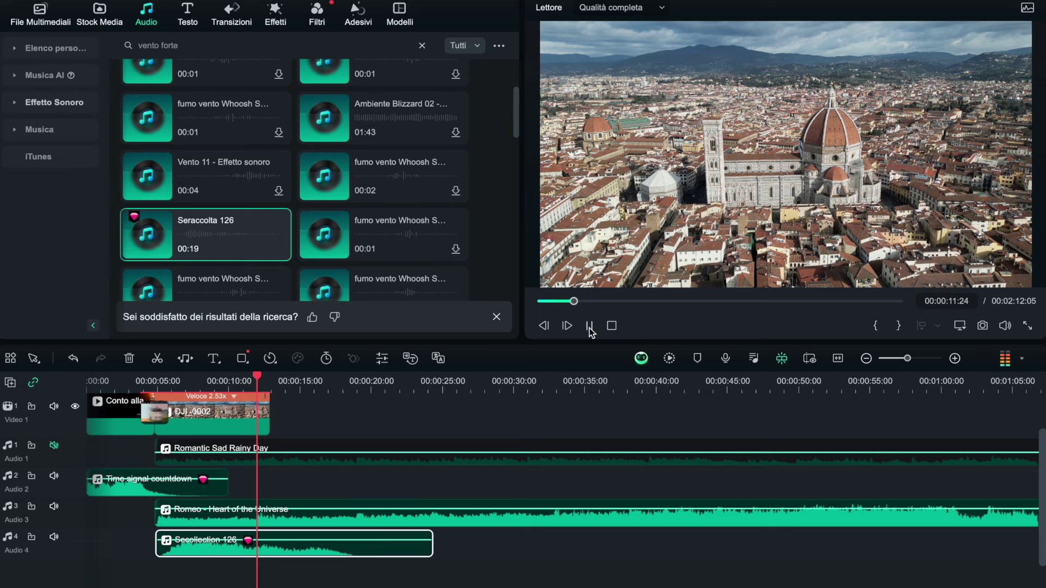
click(591, 332)
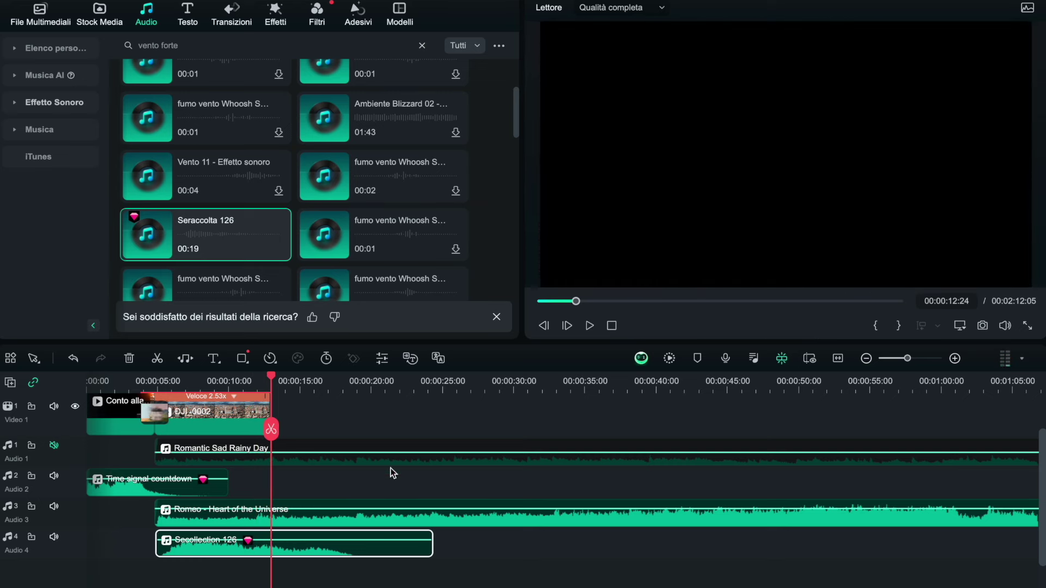
Step: Replay the cut from about 3 seconds and pause just before the end of the DJI_0002 clip
click(229, 382)
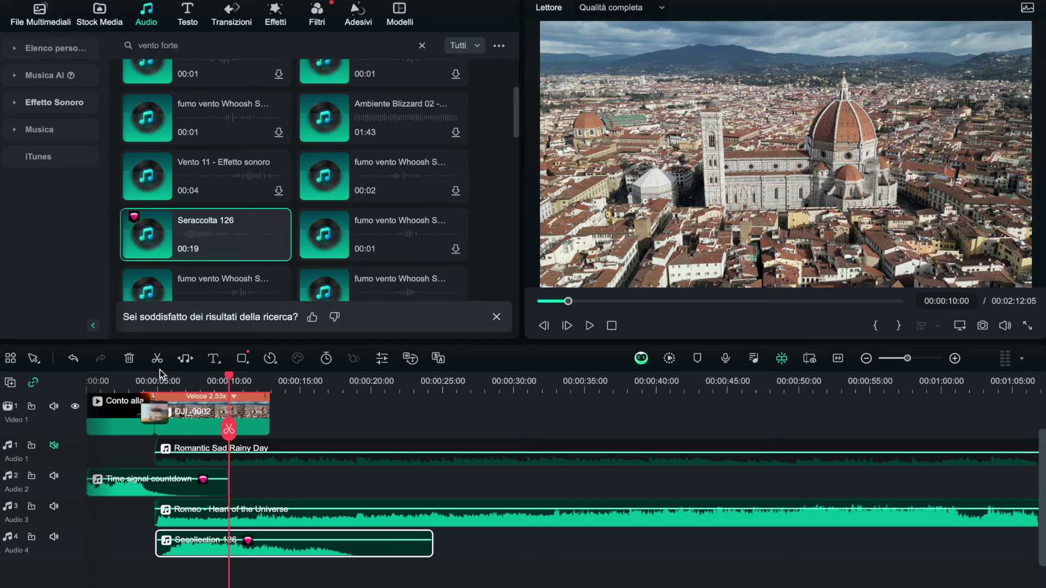
click(127, 381)
click(588, 327)
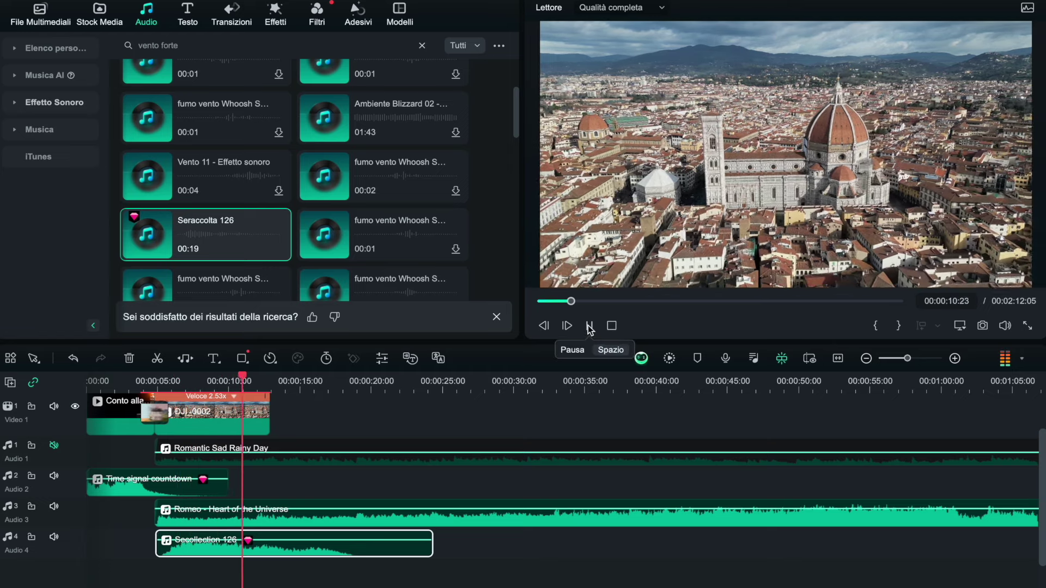
click(589, 327)
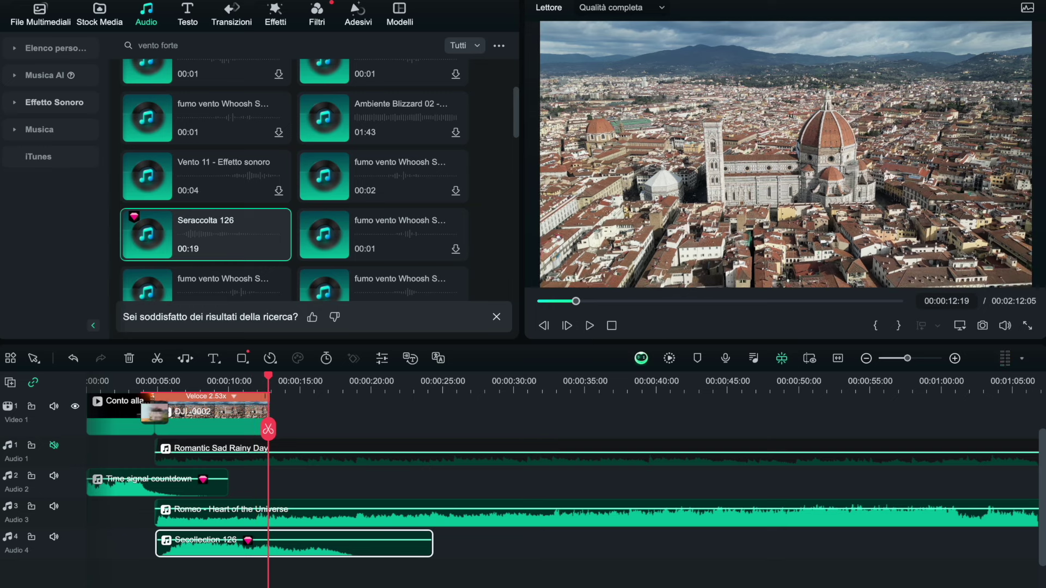
click(35, 15)
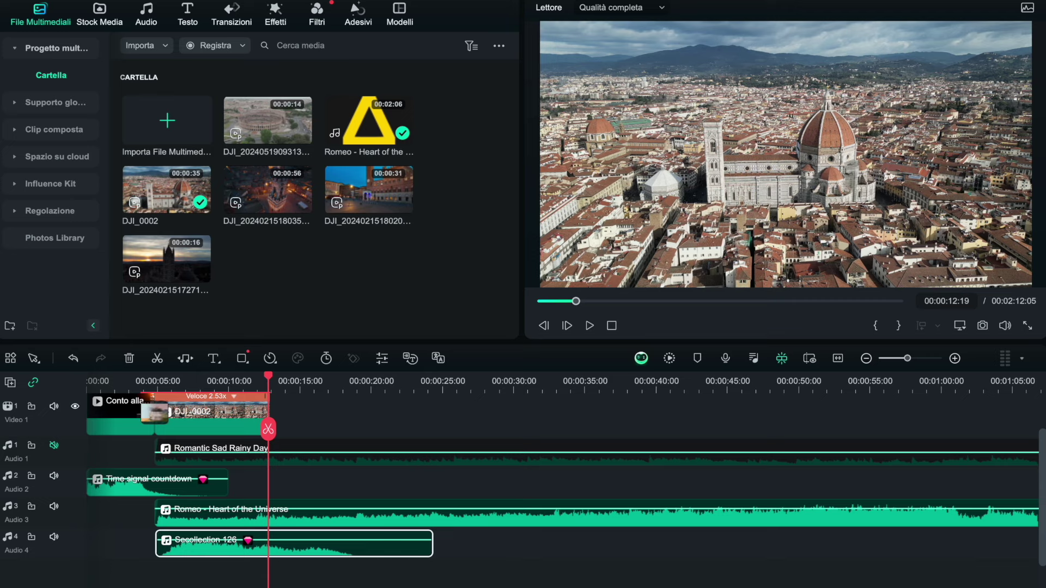
click(257, 135)
drag(257, 135, 279, 410)
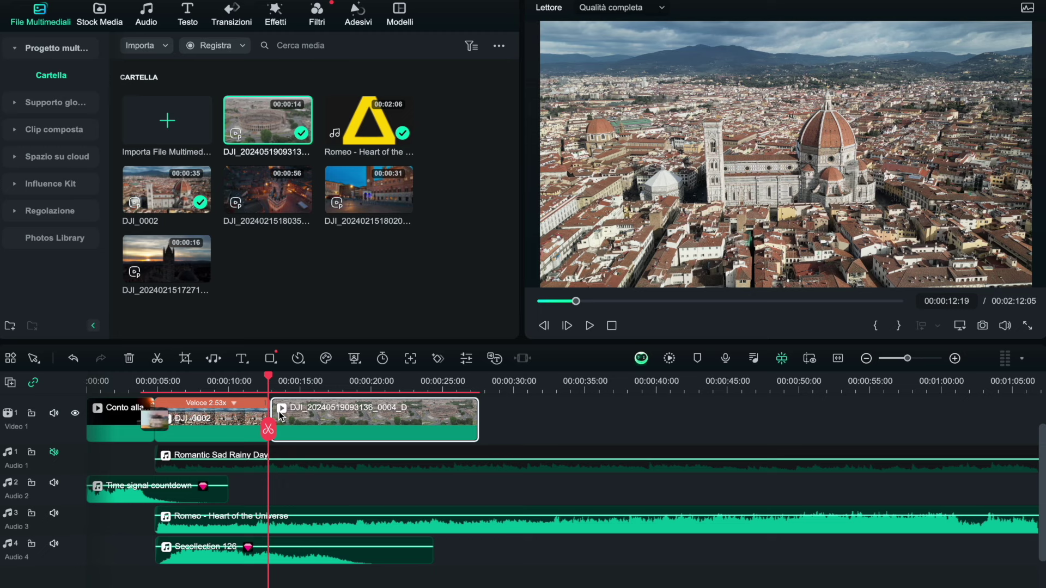
Step: Trim about 2 seconds off the start of the Colosseum clip and about 1 second off its end
click(314, 384)
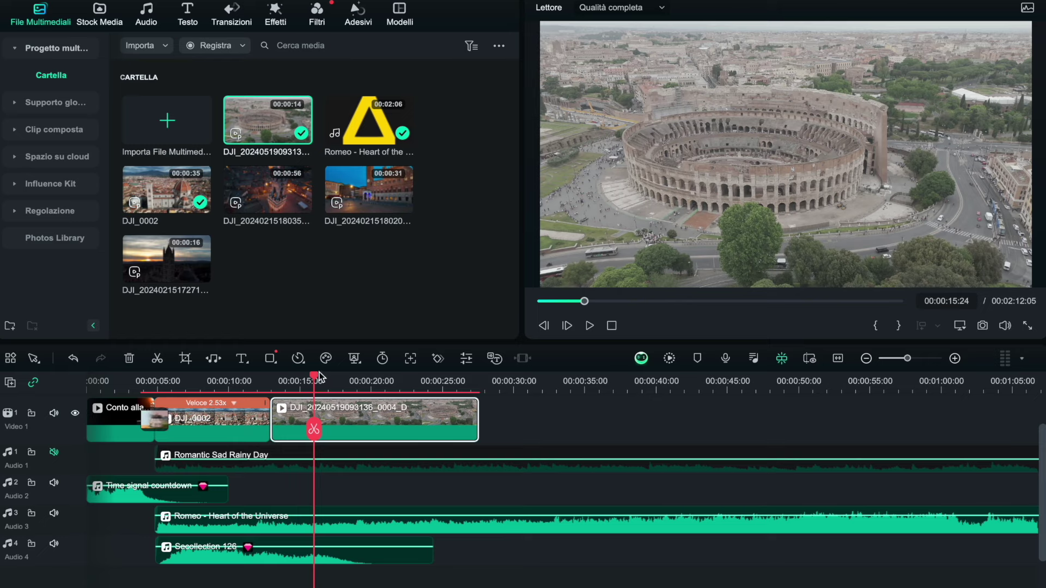
mouse_move(315, 376)
mouse_down()
mouse_move(433, 374)
mouse_move(262, 362)
mouse_move(304, 362)
mouse_up()
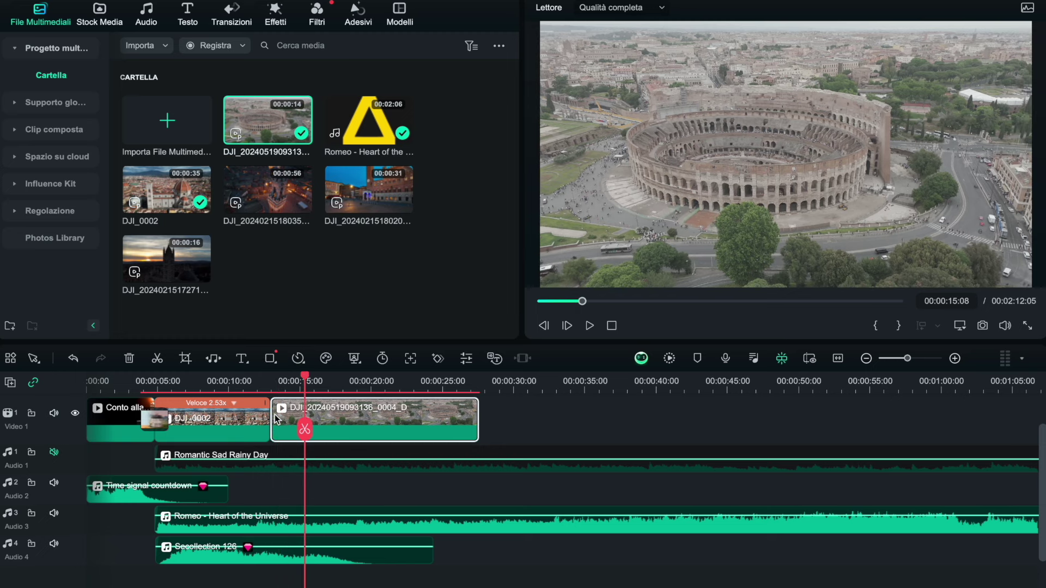
drag(274, 414, 306, 418)
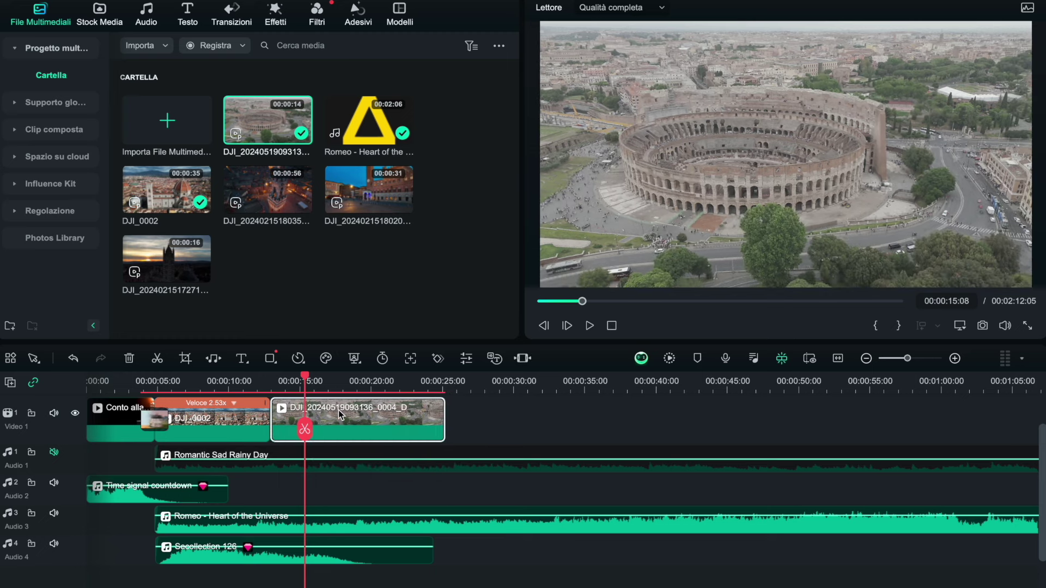
drag(307, 380, 430, 375)
drag(443, 413, 363, 370)
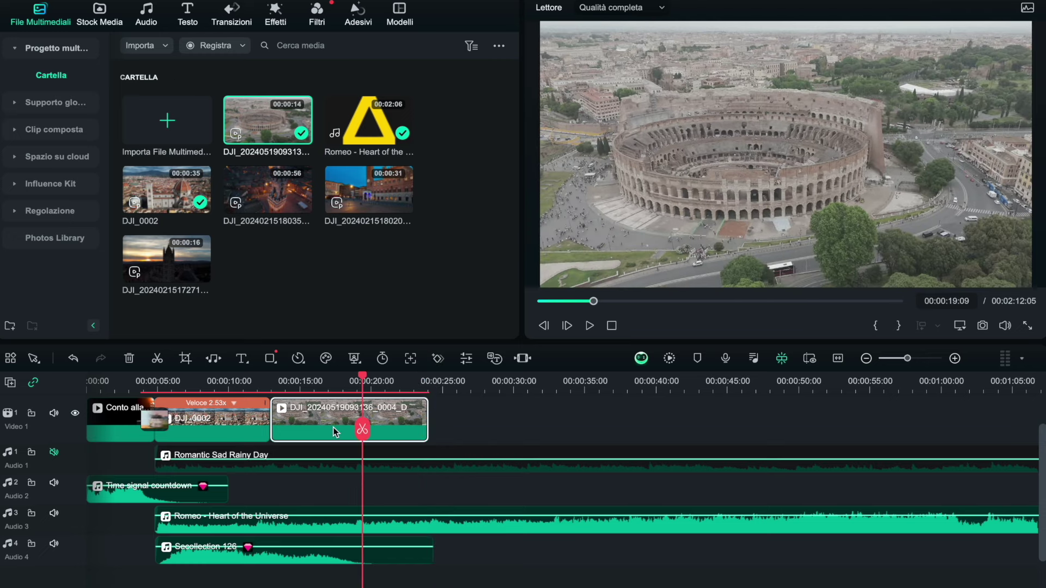
Step: Speed up the Colosseum clip with the fast 2x preset
click(304, 361)
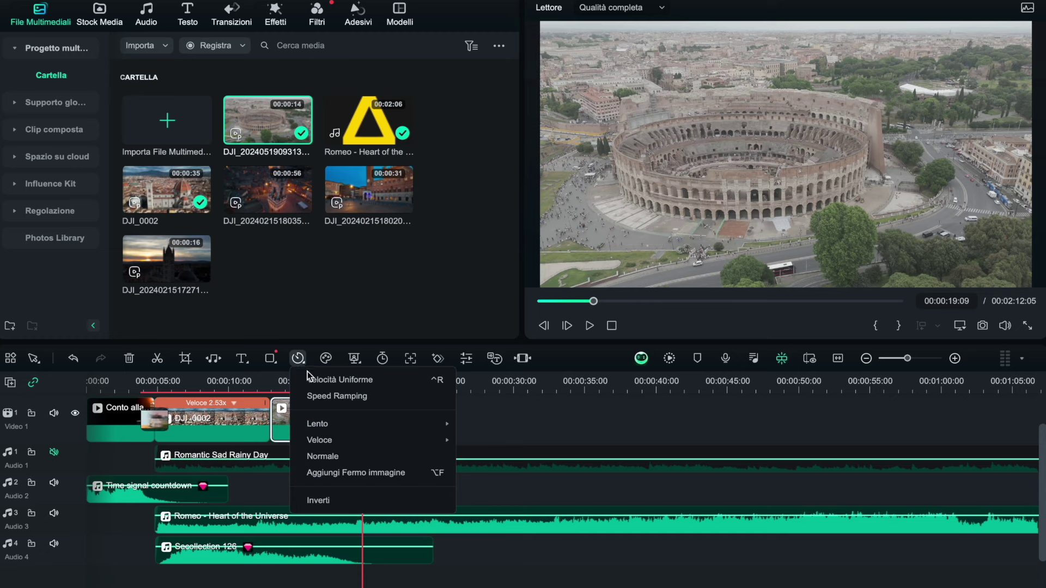
mouse_move(341, 437)
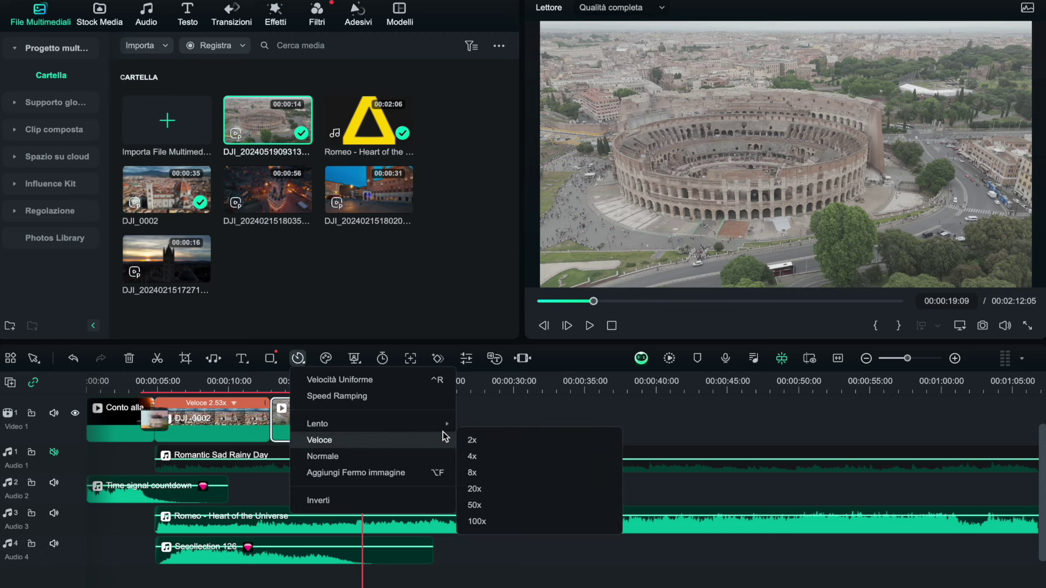
click(466, 435)
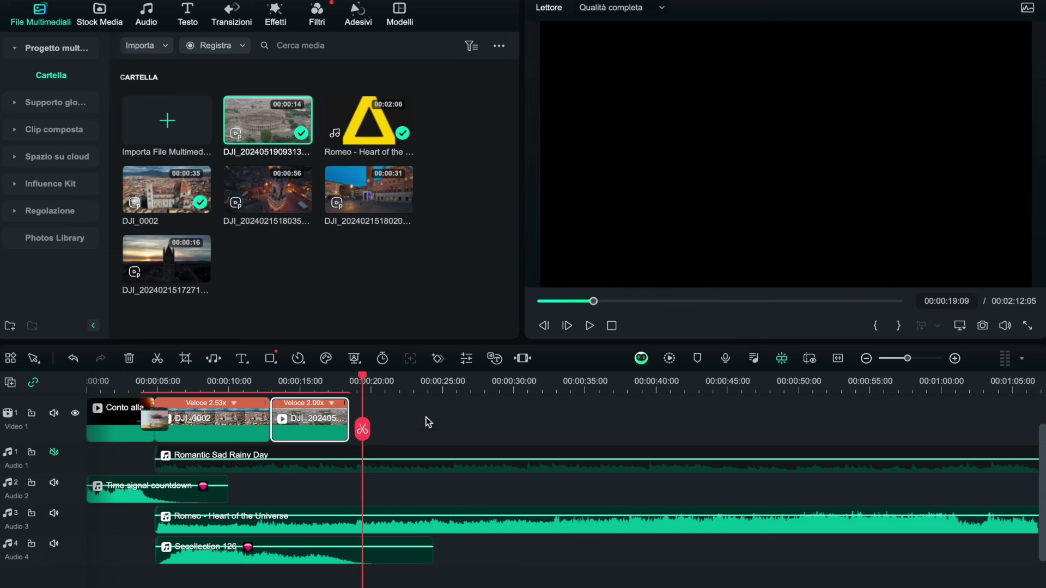
Step: Move the playhead to about 16 seconds, within the Colosseum clip, and open that clip's basic colour settings
drag(289, 387, 324, 370)
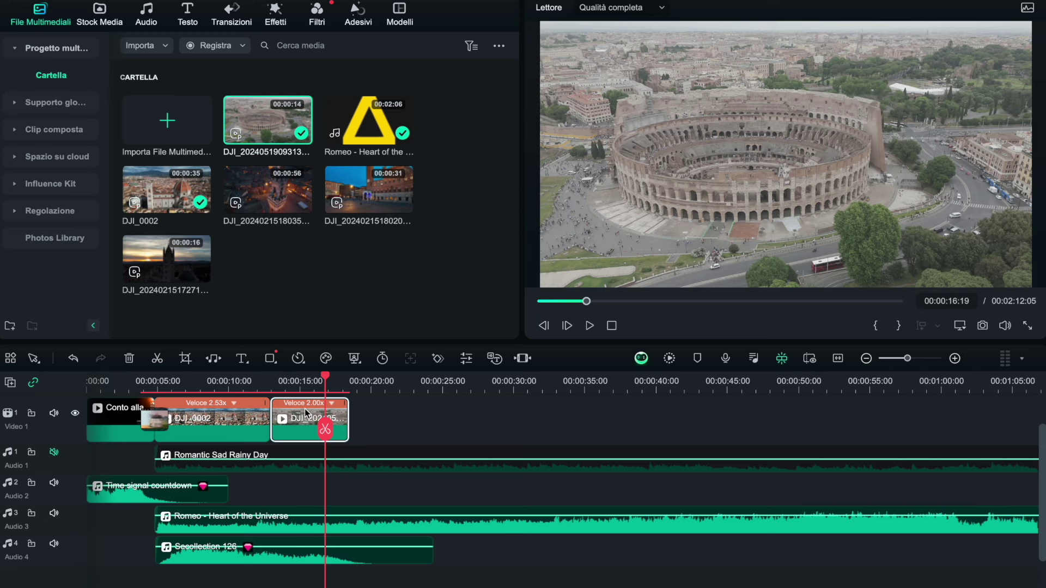
click(277, 21)
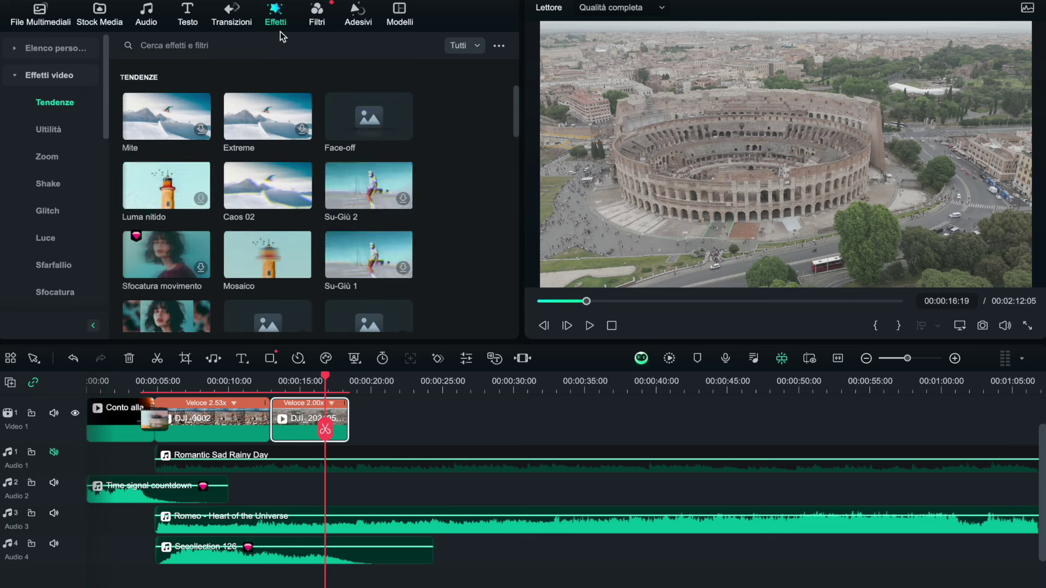
double_click(303, 416)
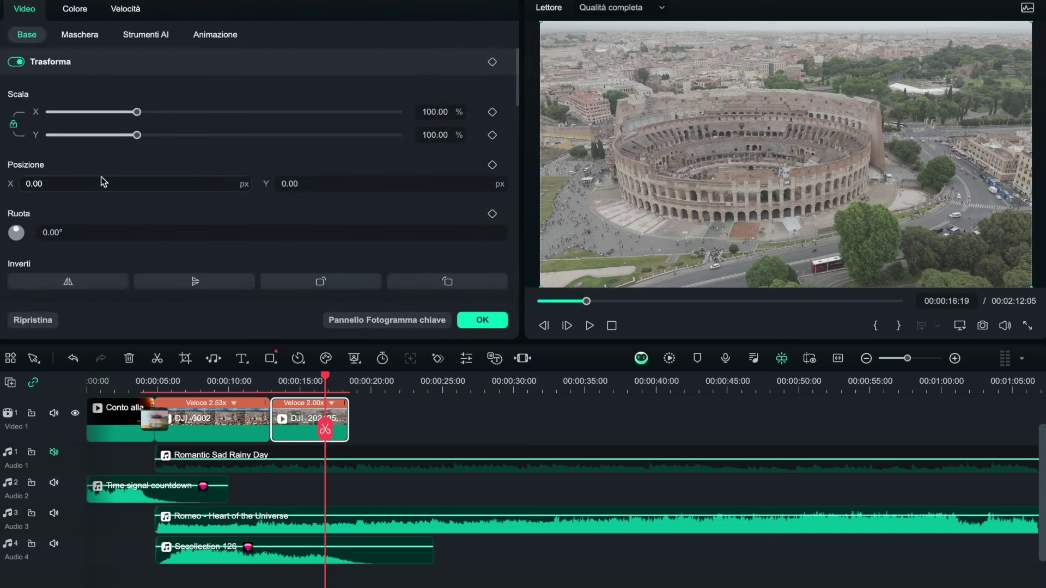
click(75, 9)
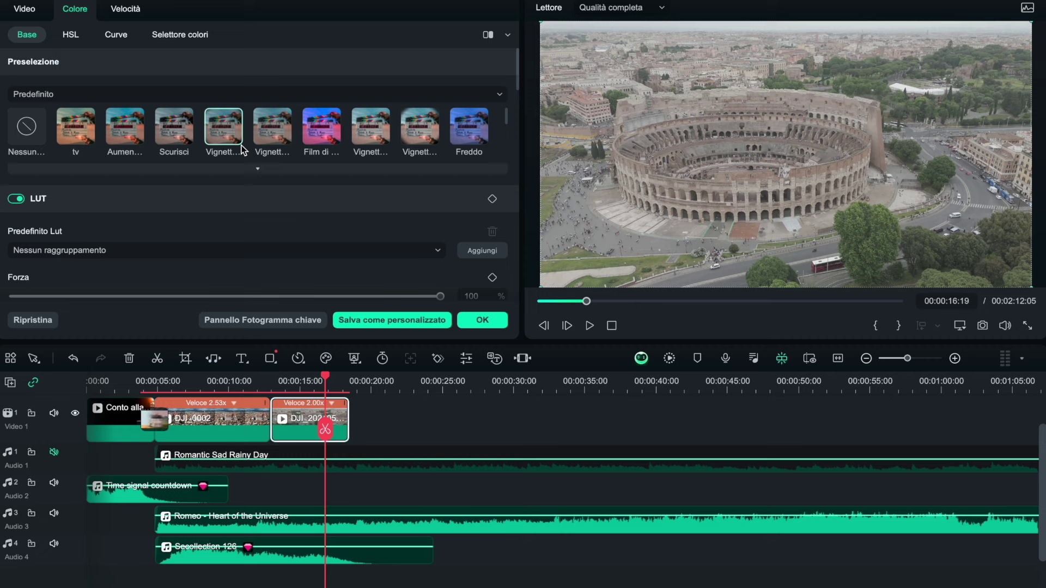
Step: Try several default colour presets on the Colosseum clip, including vignettes, and return the preset to none
click(131, 131)
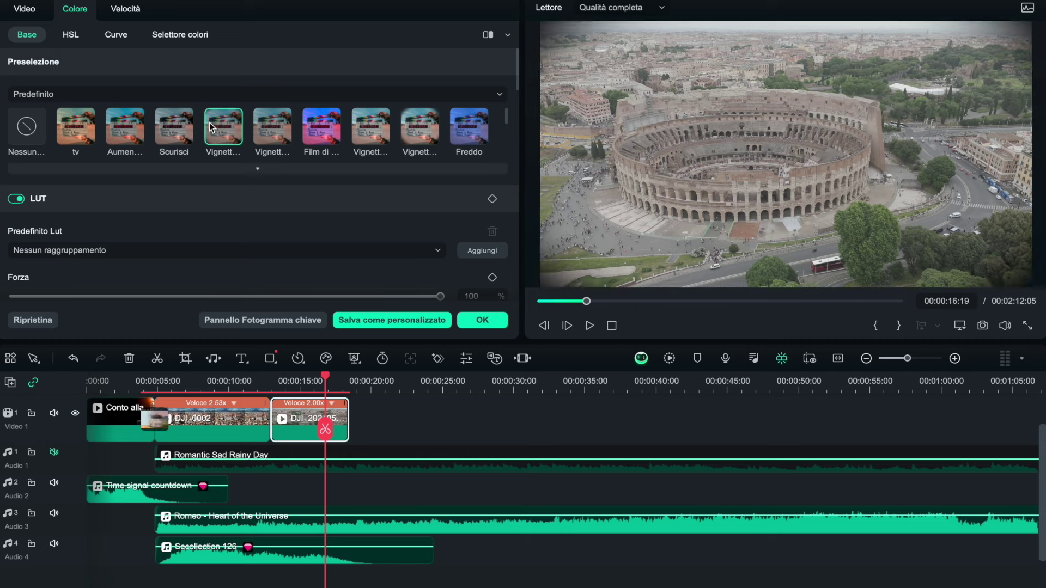
click(375, 138)
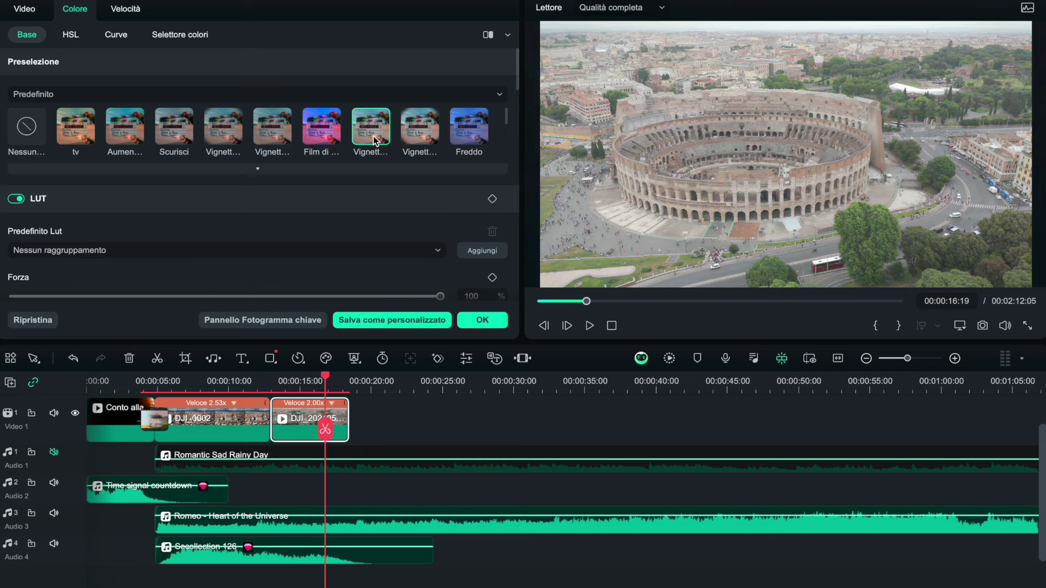
click(456, 128)
click(19, 138)
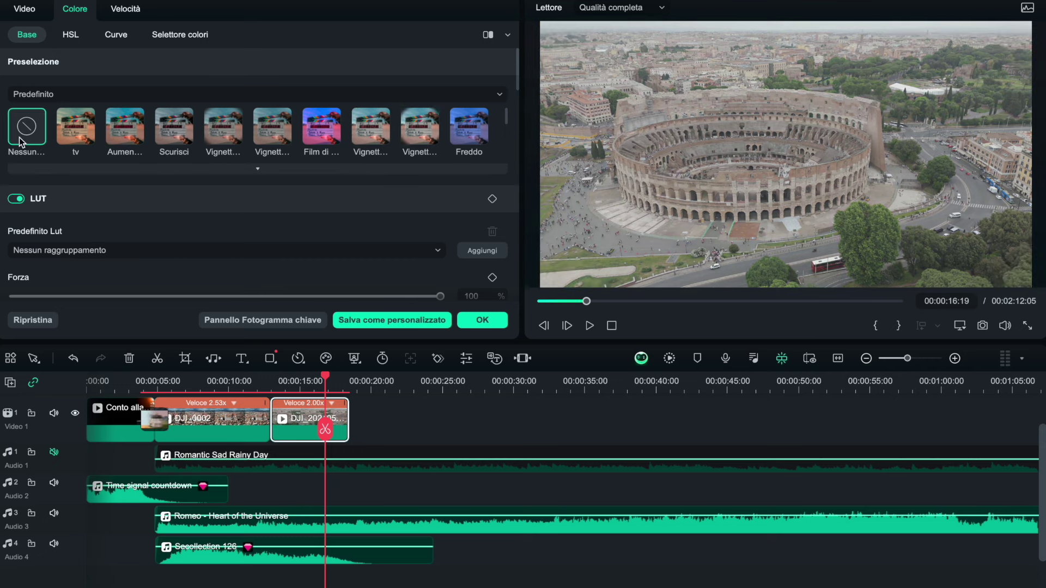
Step: Preview the 709-style LUT presets on the Colosseum clip without choosing one
scroll(122, 223, down, 3)
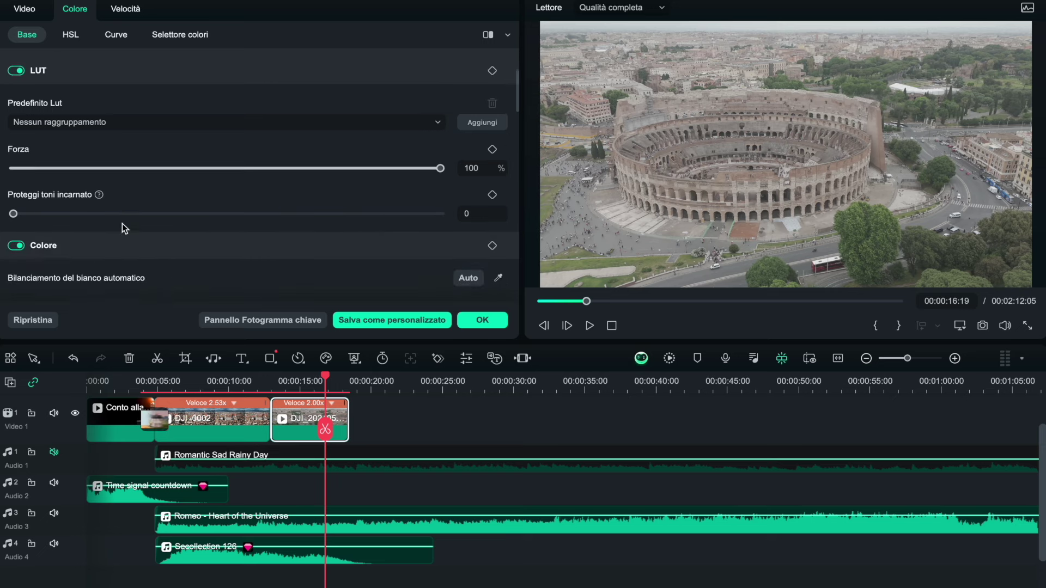
click(408, 123)
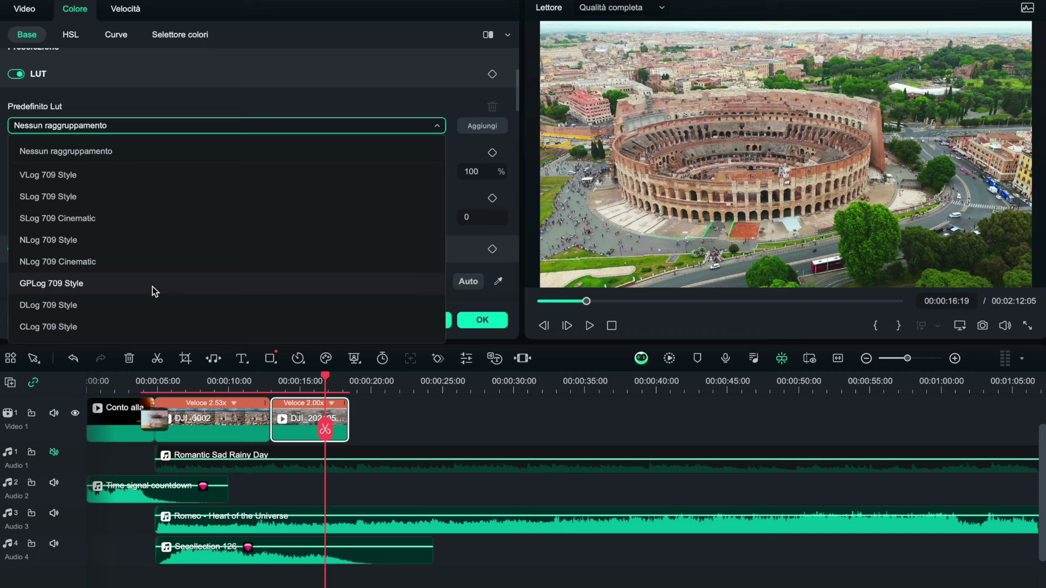
click(204, 54)
Step: In the Colosseum clip's light settings, set Contrasto to 6, Luminosità to 13 and Esposizione to -5
scroll(204, 159, down, 3)
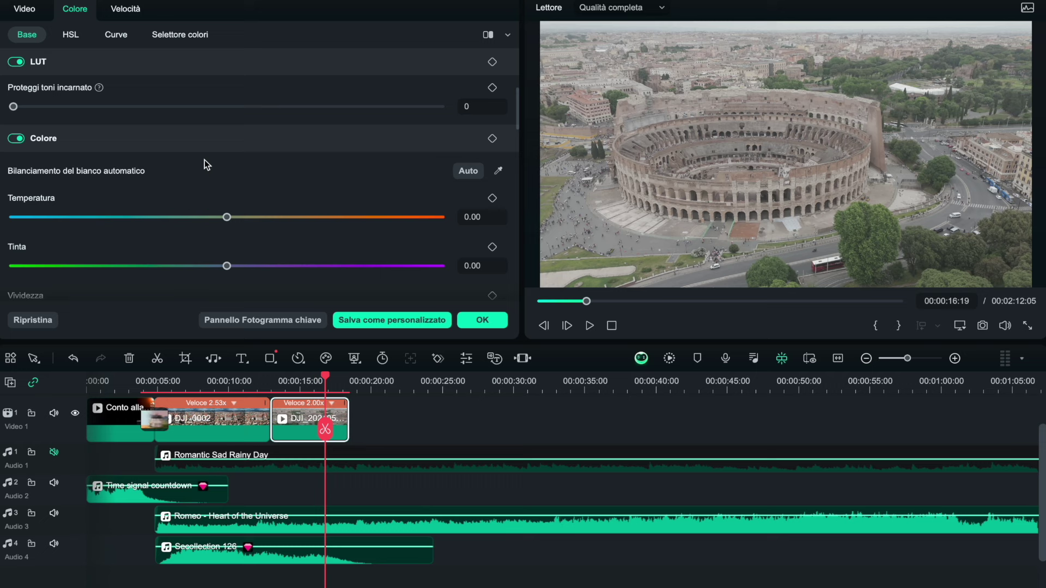
scroll(204, 159, down, 1)
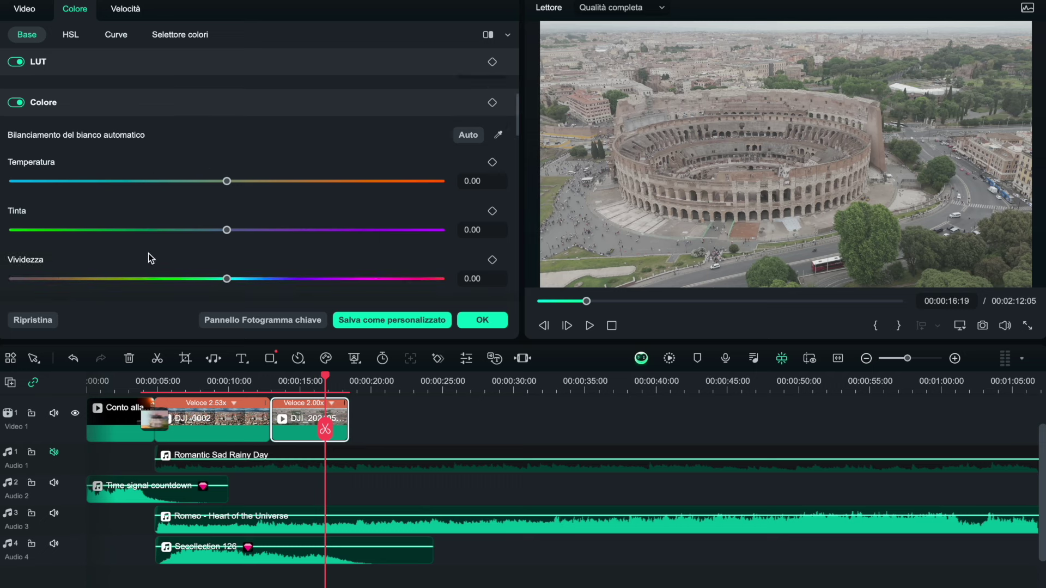
scroll(168, 267, down, 5)
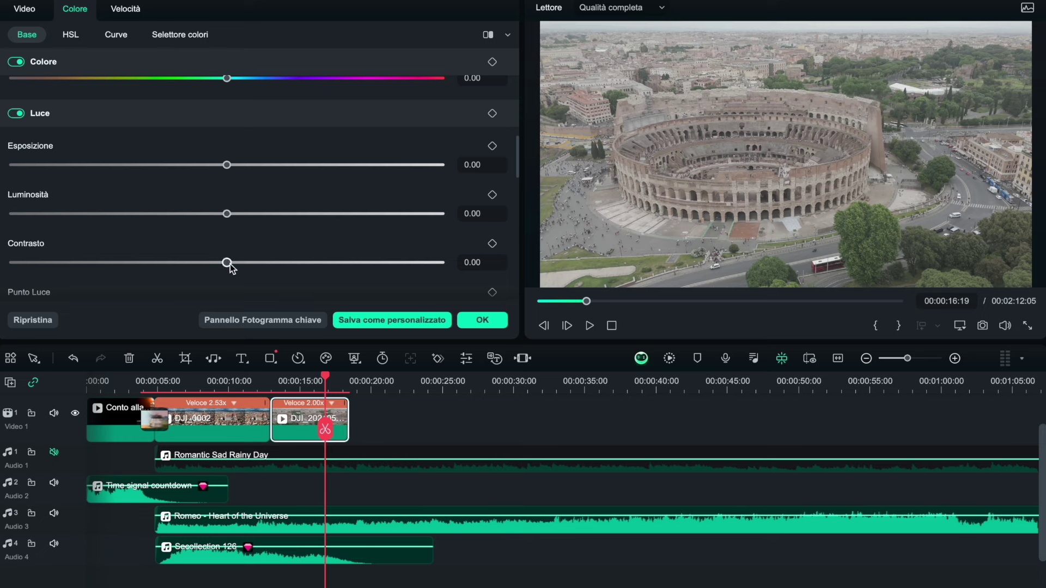
mouse_move(228, 264)
mouse_down()
mouse_move(257, 265)
mouse_move(187, 252)
mouse_move(273, 252)
mouse_move(241, 253)
mouse_up()
drag(226, 213, 257, 206)
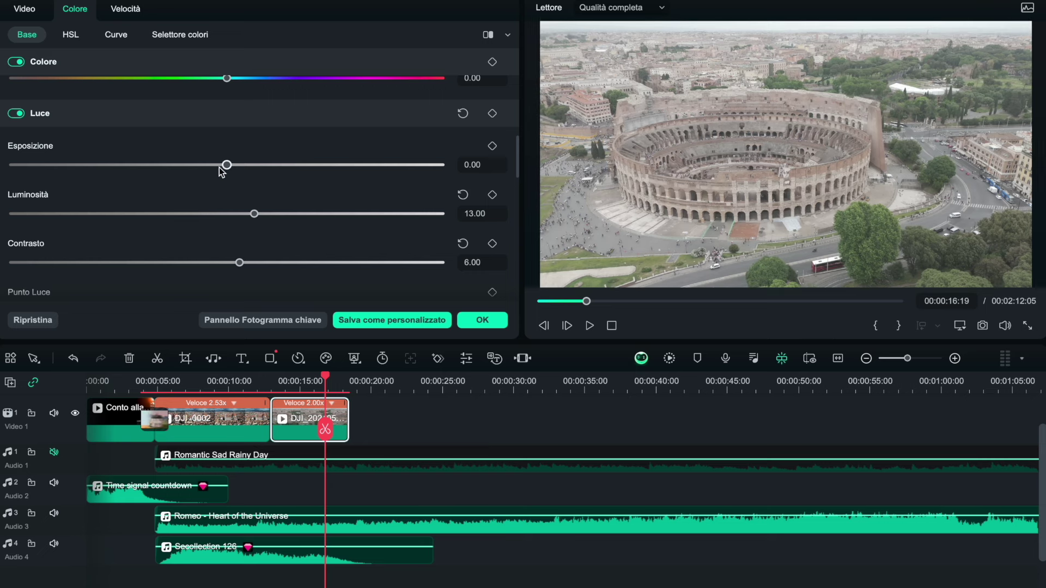
mouse_move(225, 165)
mouse_down()
mouse_move(185, 169)
mouse_move(294, 168)
mouse_move(216, 166)
mouse_up()
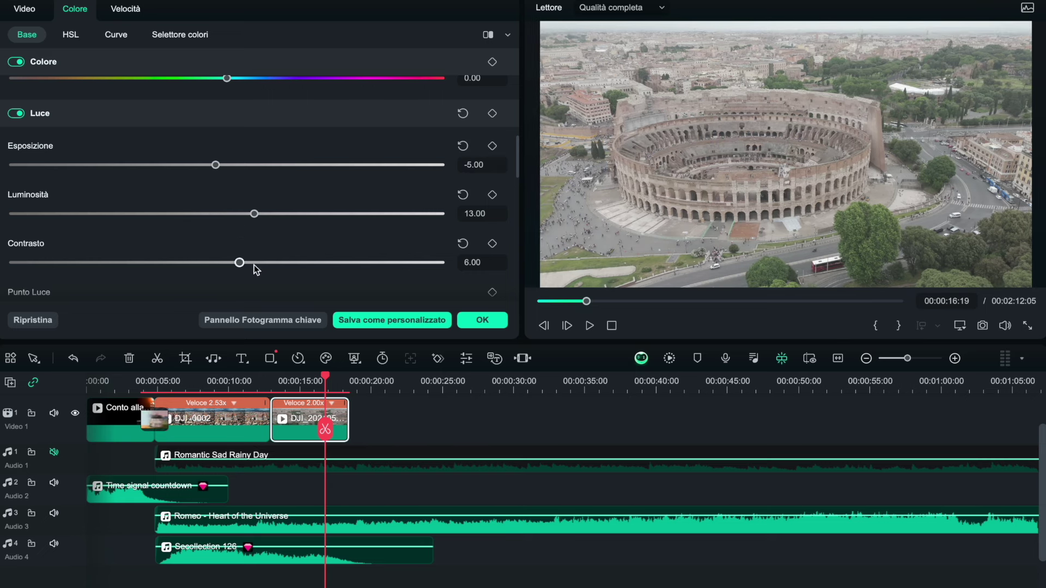
Step: Lower the Colosseum clip's Ombra to -82 and its Punto Luce to -16
scroll(215, 162, down, 2)
scroll(221, 218, down, 1)
drag(231, 277, 51, 271)
drag(226, 222, 193, 225)
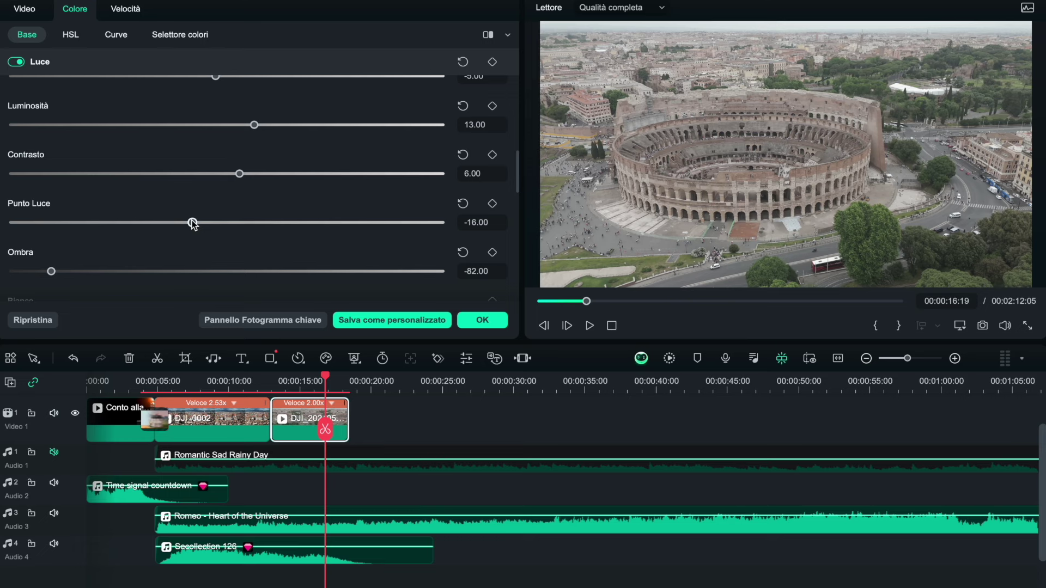
Step: Scrub through the colour-corrected Colosseum clip and play the cut from about 11 seconds past its end
click(289, 383)
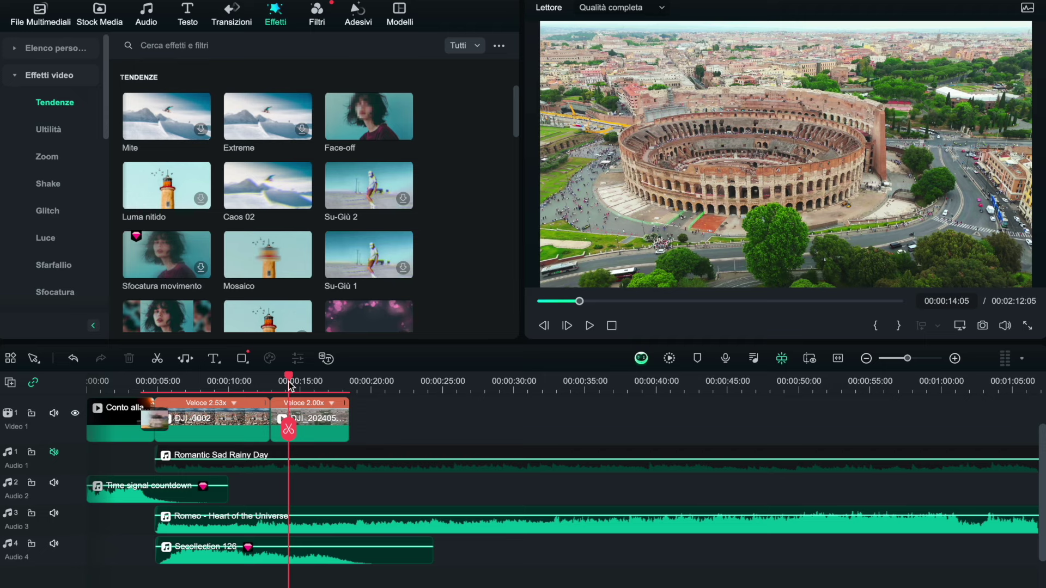
drag(289, 384, 322, 386)
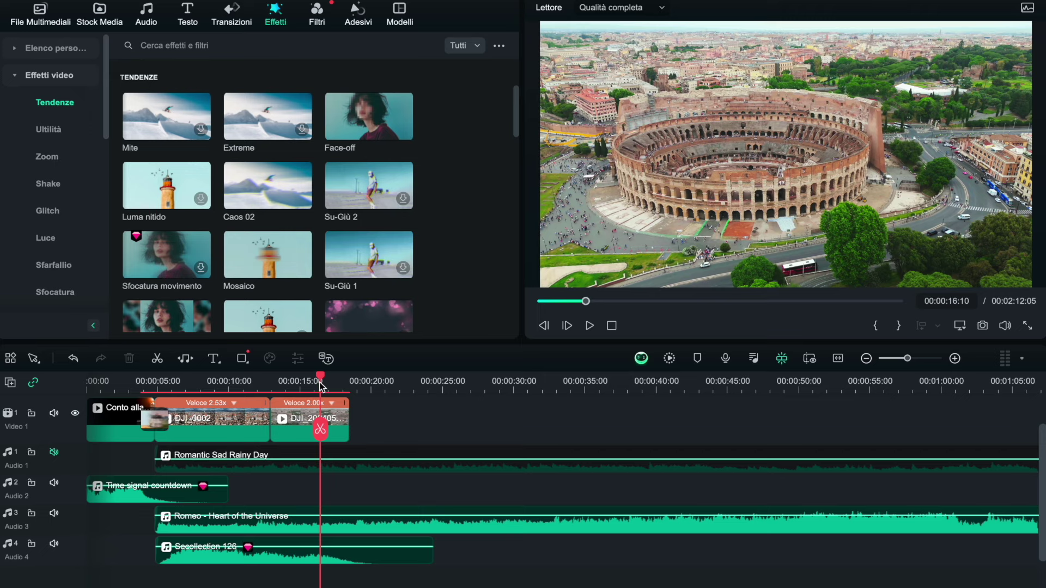
drag(321, 382, 243, 376)
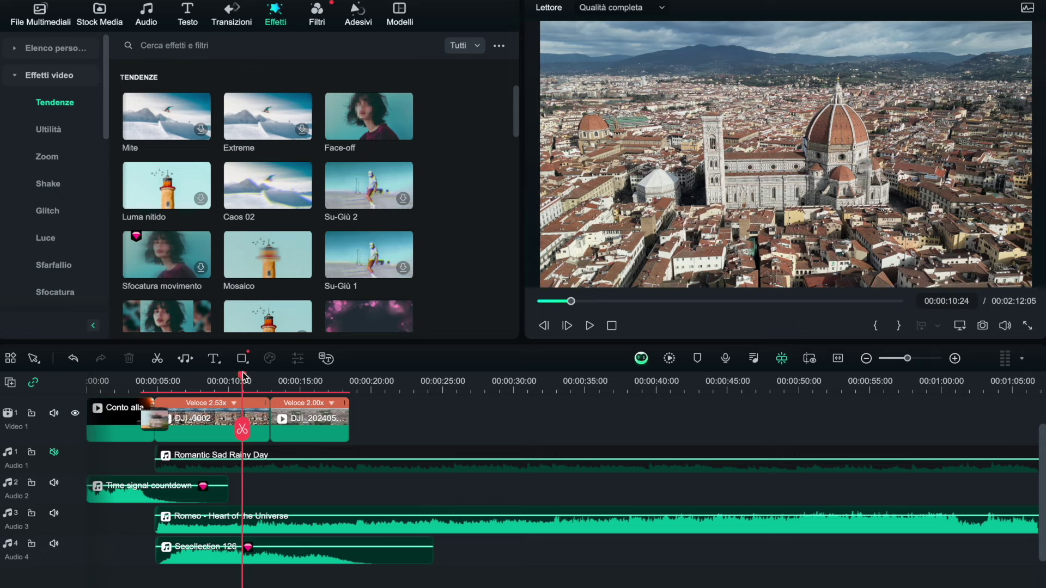
click(588, 326)
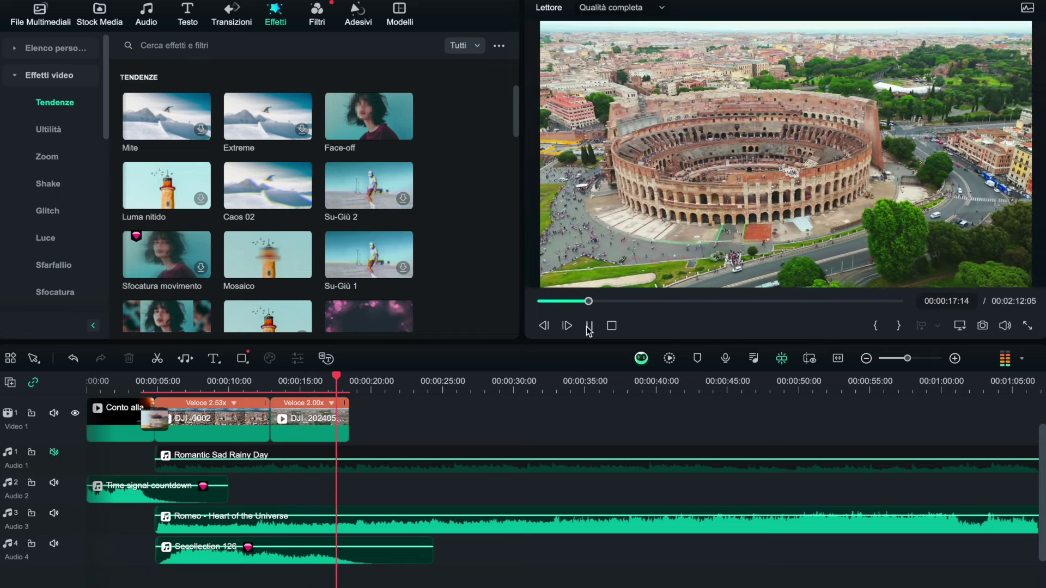
click(363, 384)
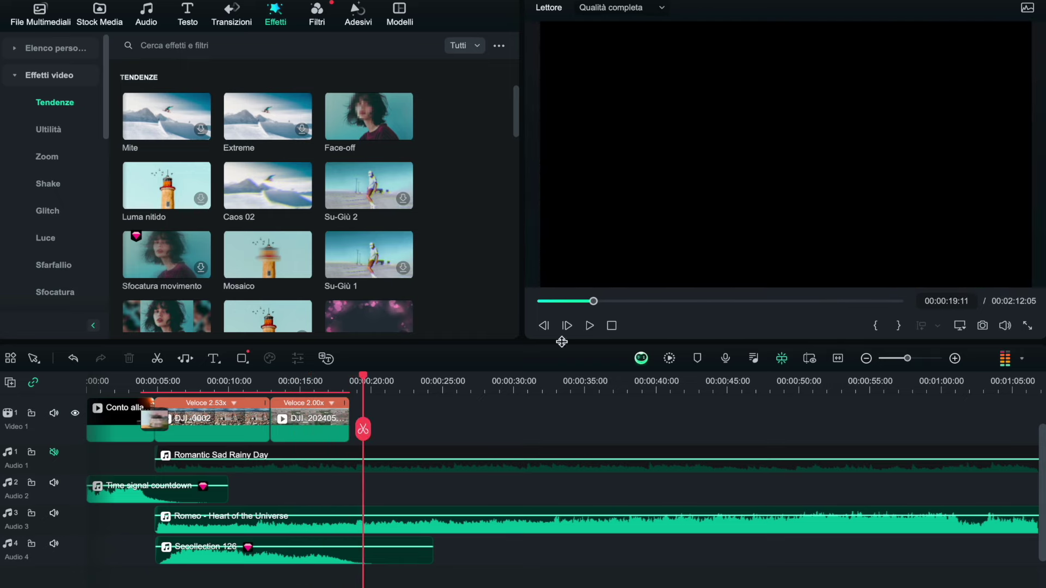
Step: Play the cut from 00:00:07:21 to 00:00:12:01 and speed the DJI_0002 clip up to 2.83x so it ends there
drag(362, 375, 197, 375)
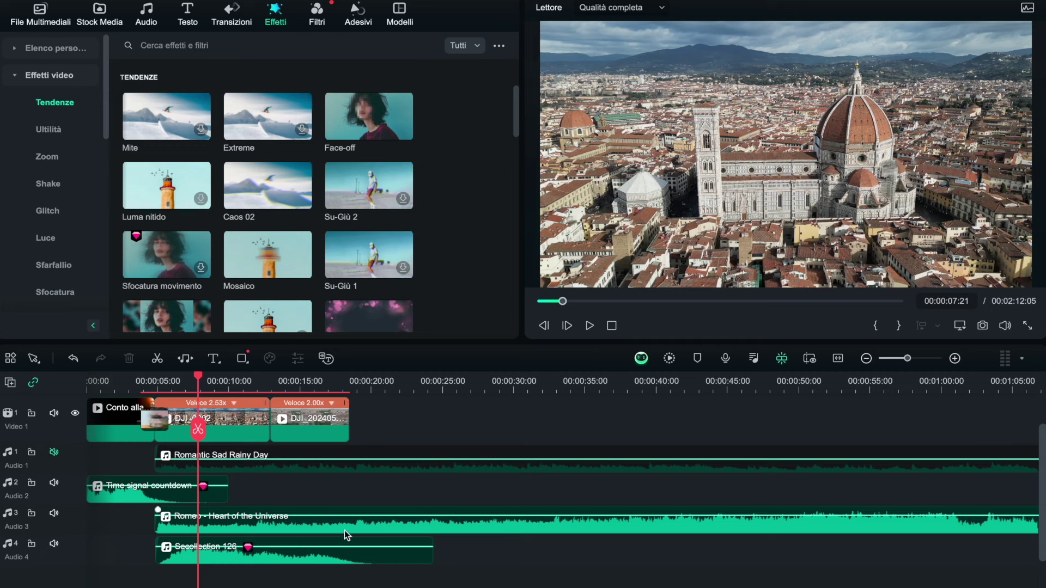
click(589, 326)
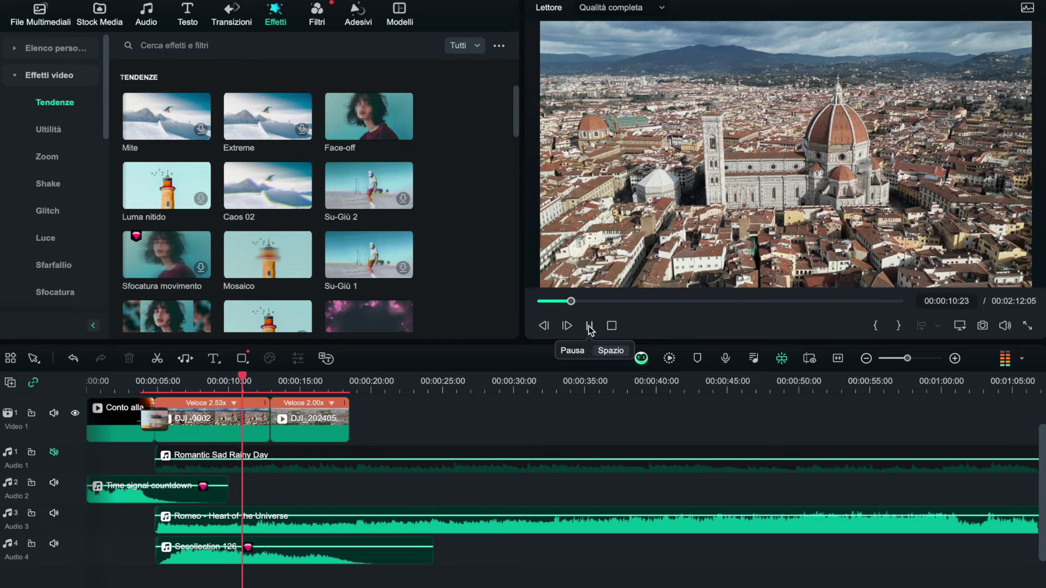
click(589, 326)
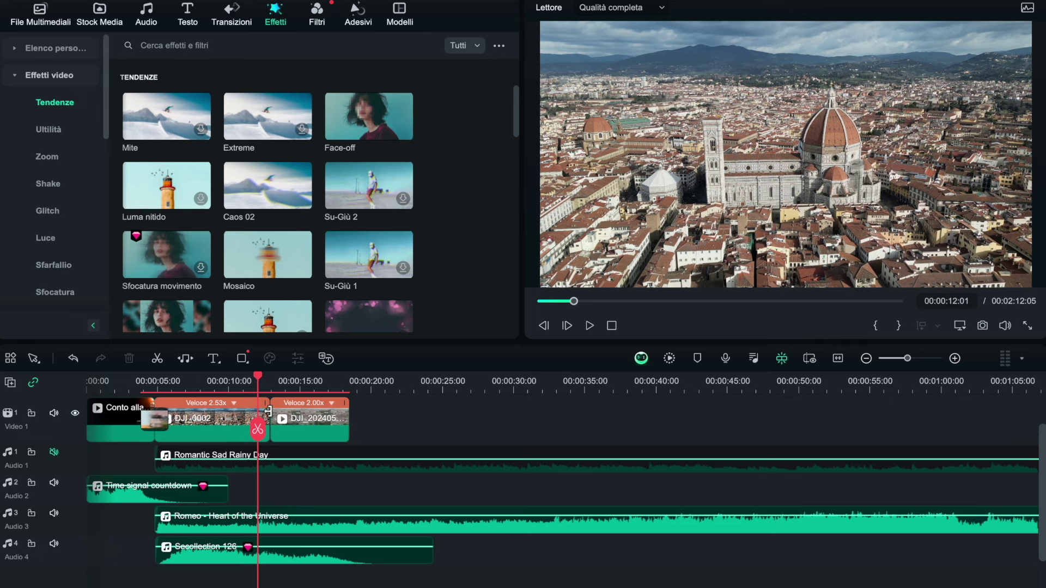
drag(265, 408, 256, 410)
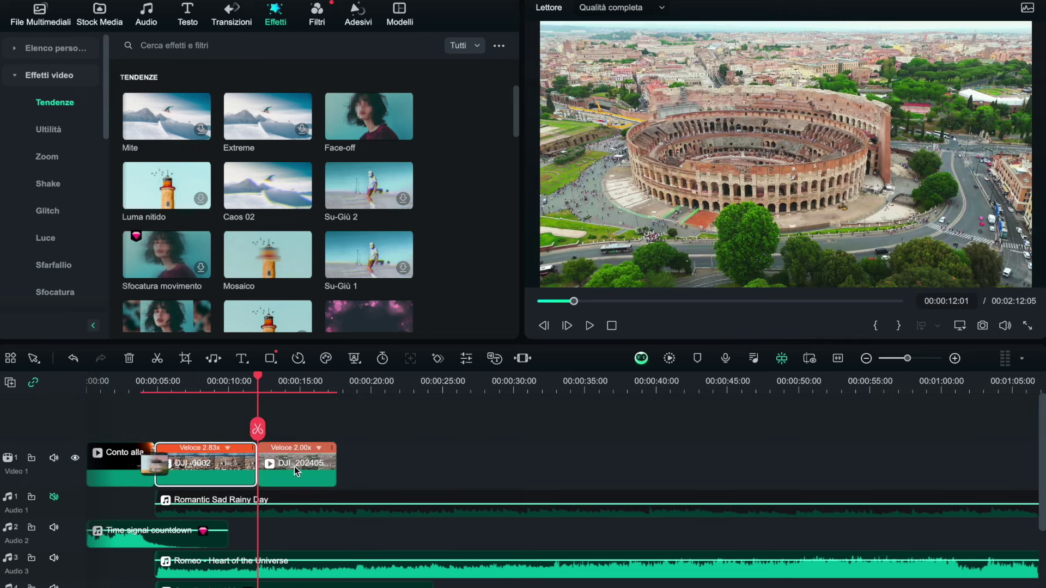
Step: Play the cut from 00:00:10:05 across the join between the DJI_0002 and Colosseum clips
scroll(296, 471, down, 1)
click(232, 384)
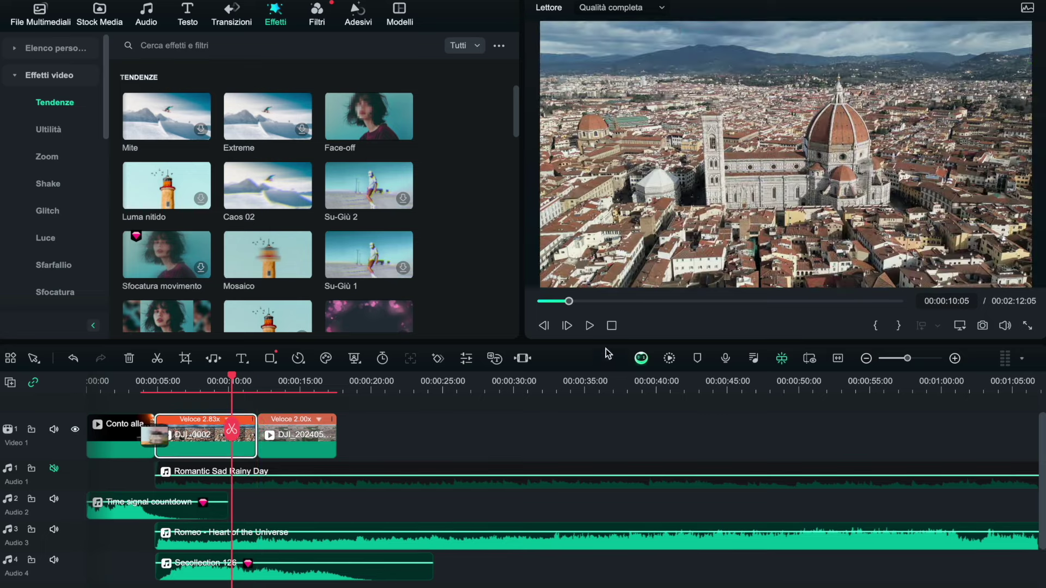
click(591, 332)
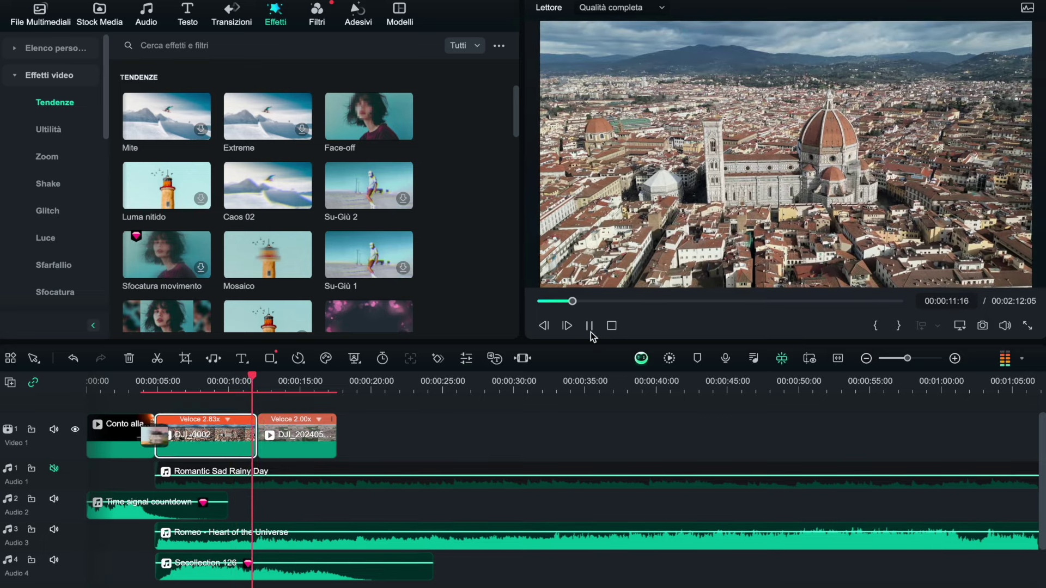
click(590, 332)
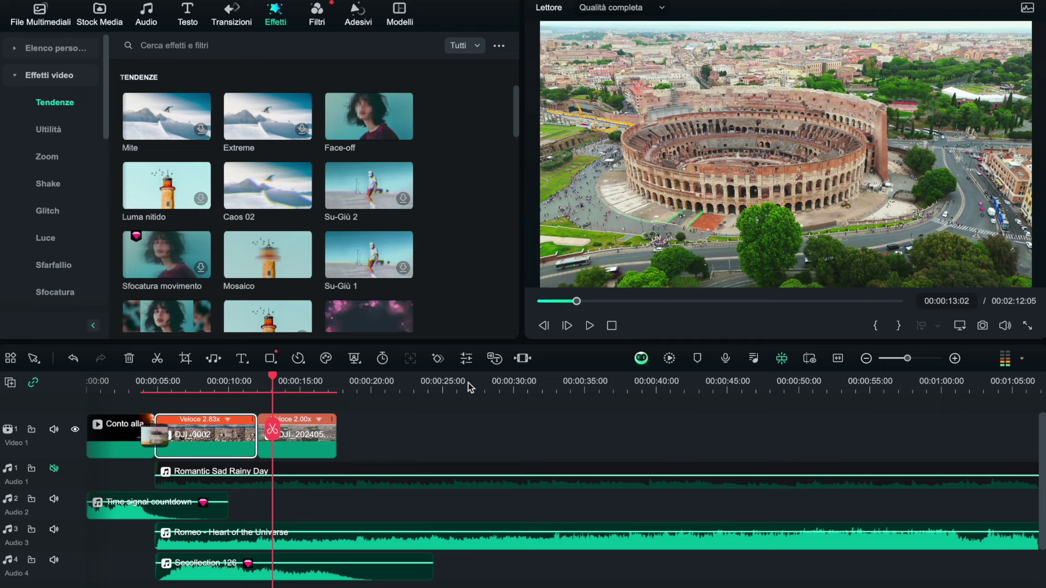
Step: Play on from 00:00:10:23 to 00:00:19:01 and stretch the Colosseum clip to end there at 1.59x speed
scroll(430, 444, up, 2)
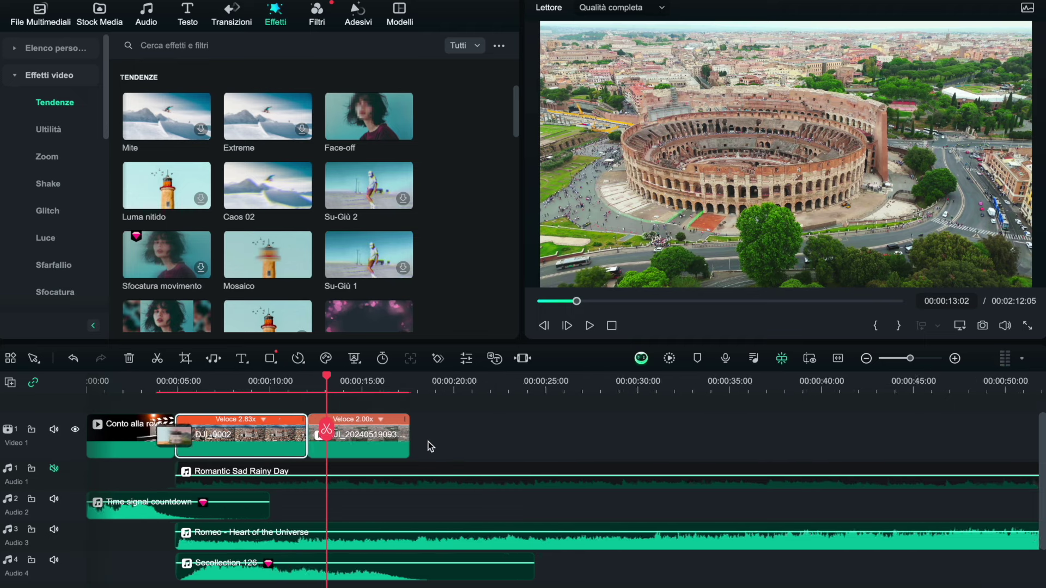
click(323, 385)
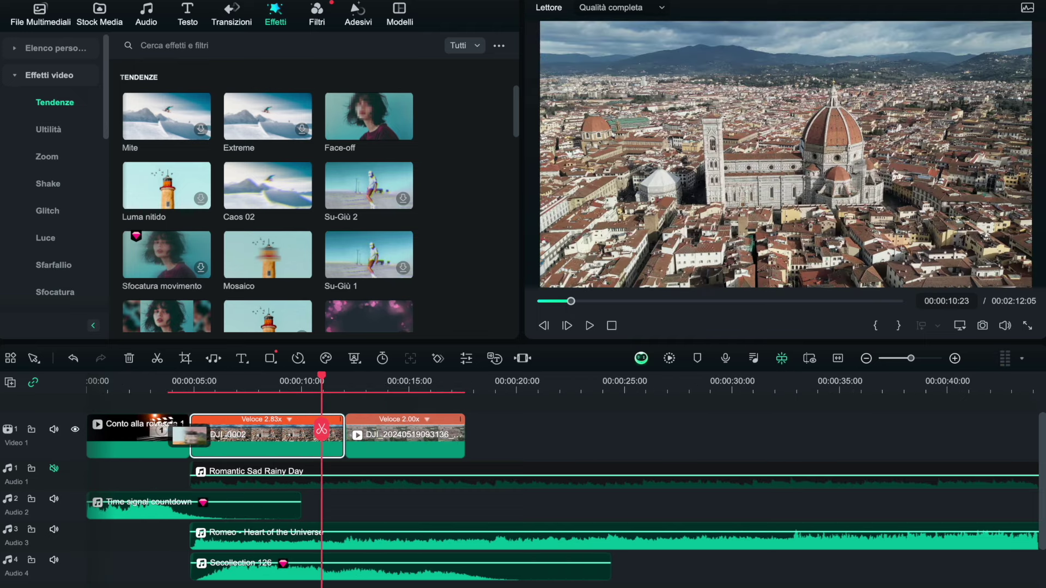
click(588, 327)
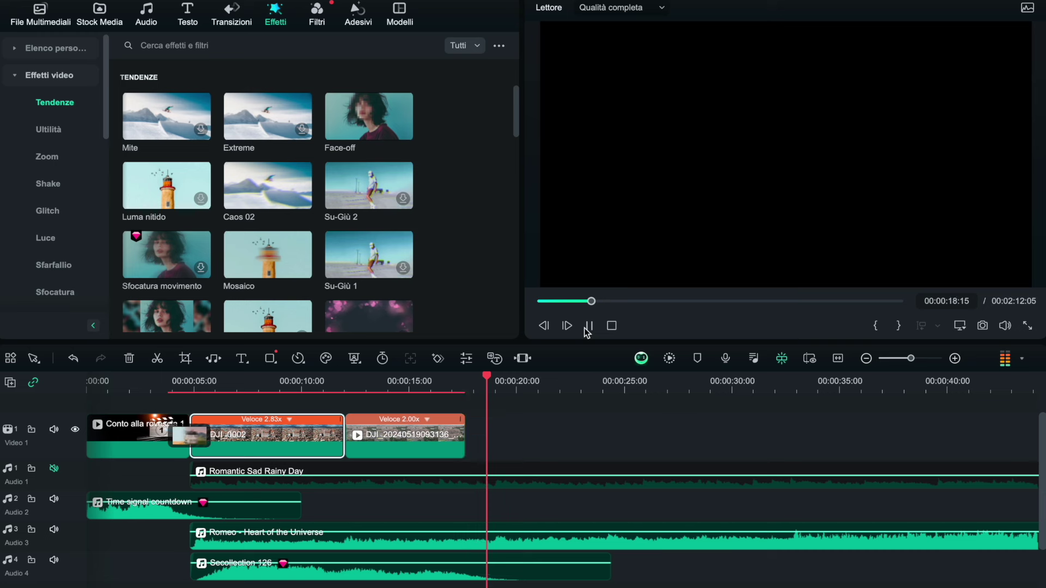
click(587, 330)
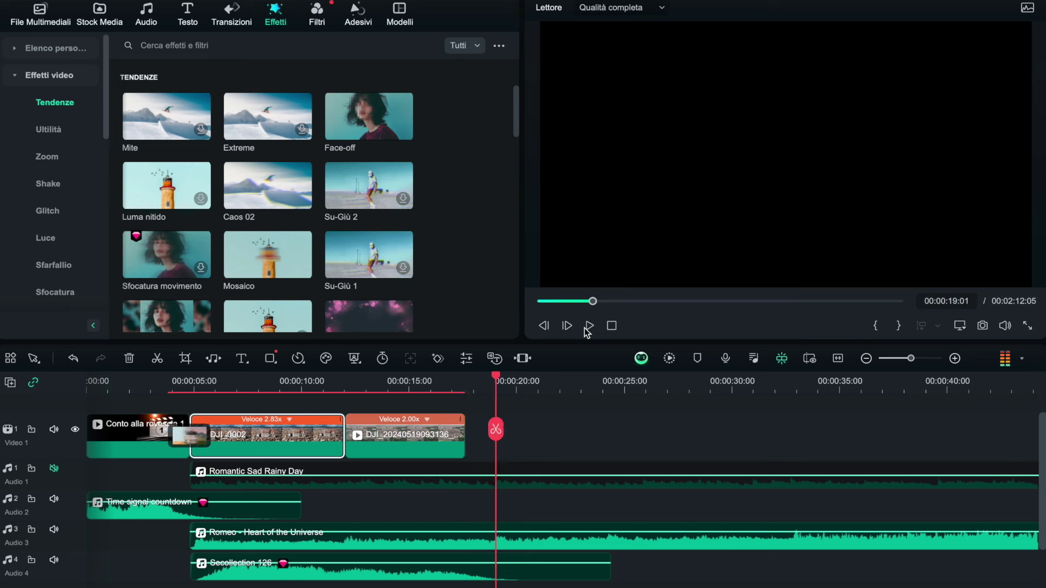
click(463, 421)
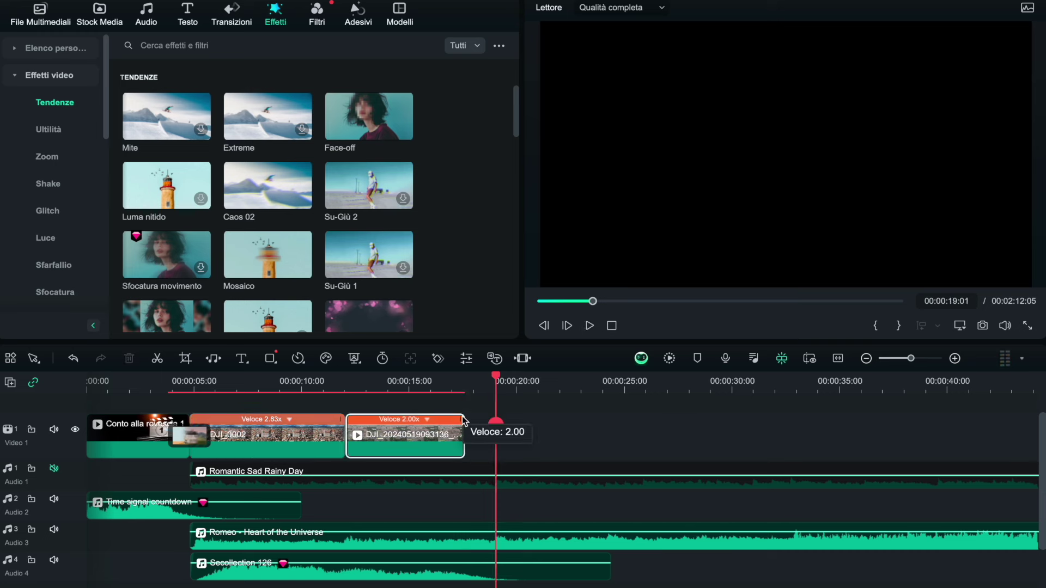
drag(462, 421, 493, 421)
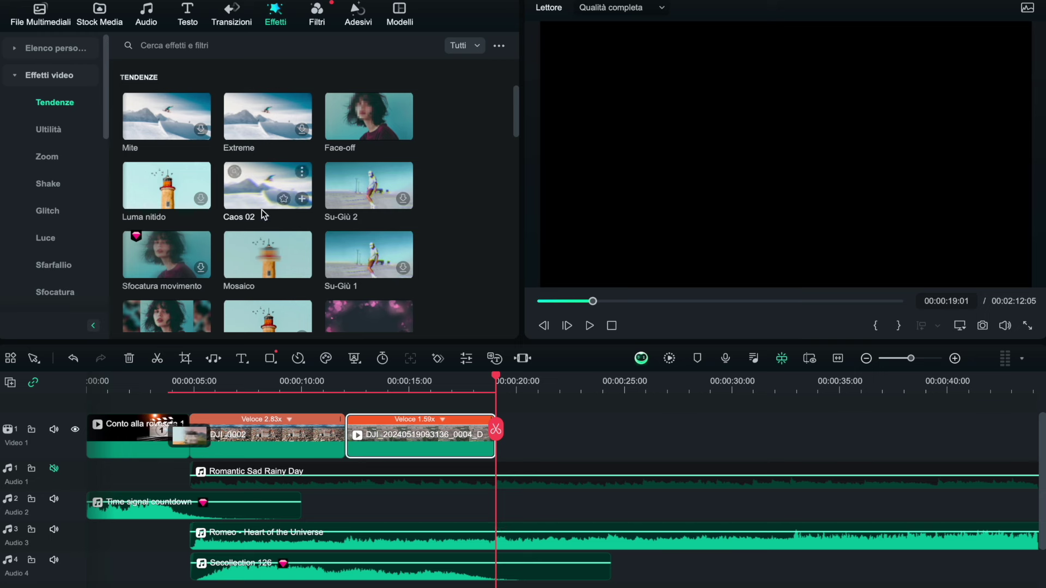
click(35, 12)
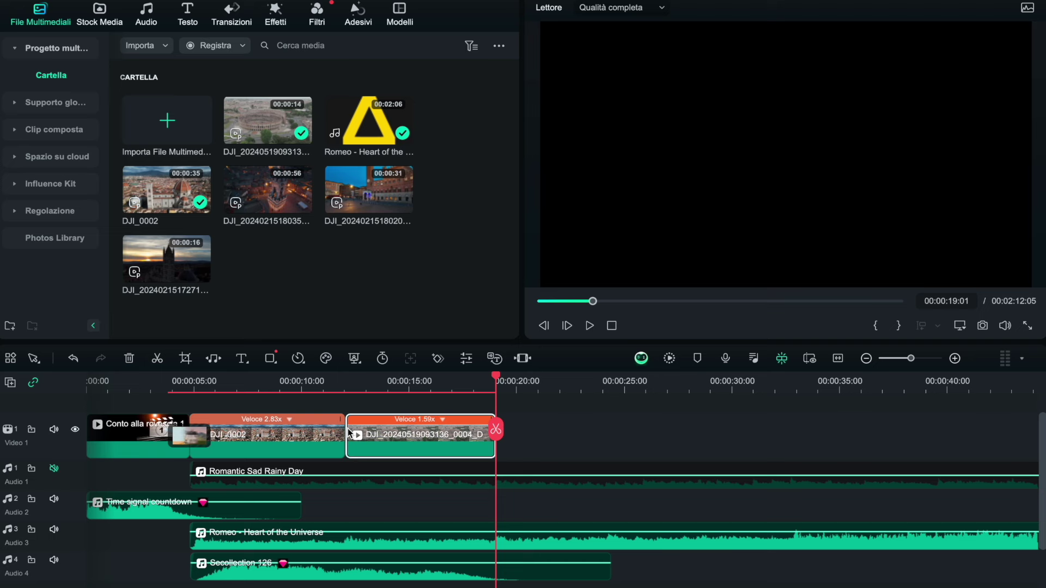
click(167, 130)
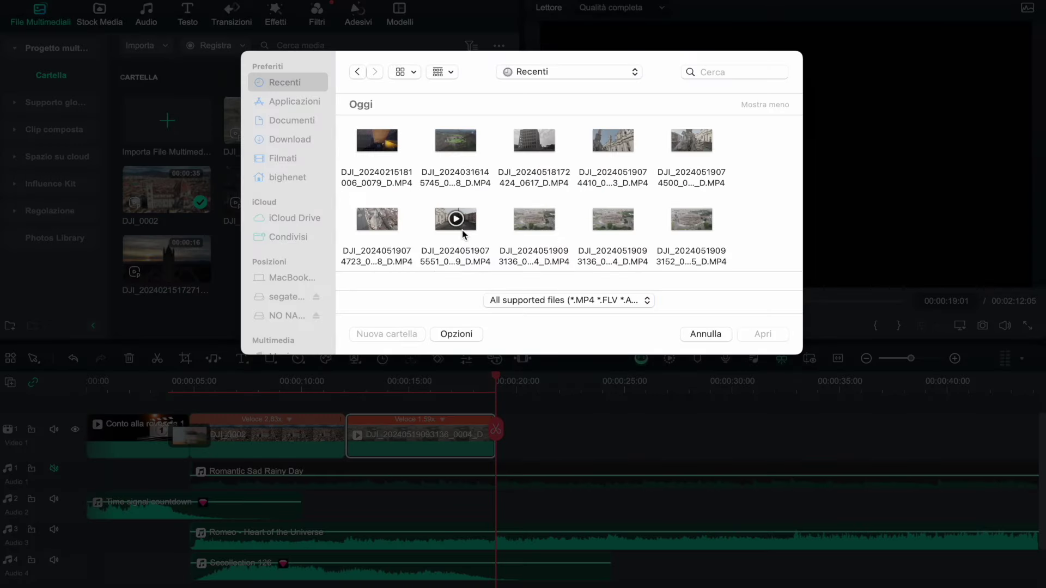
click(671, 148)
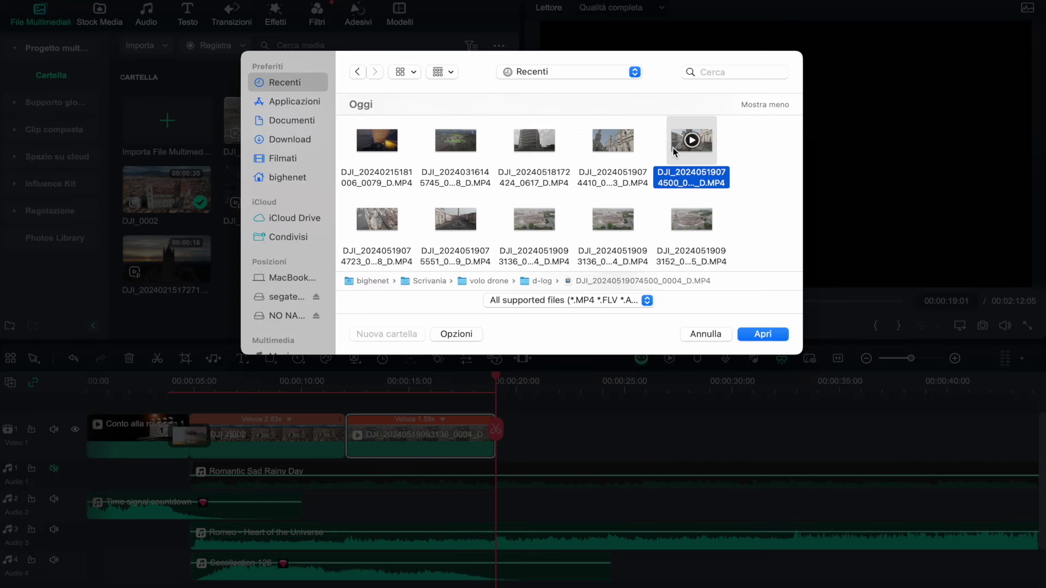
click(761, 334)
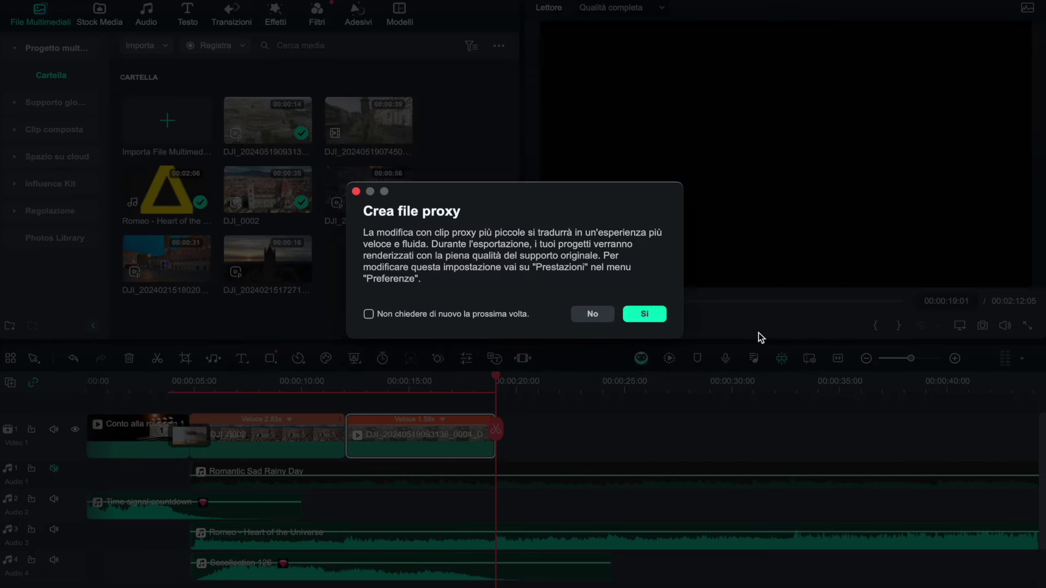
click(641, 315)
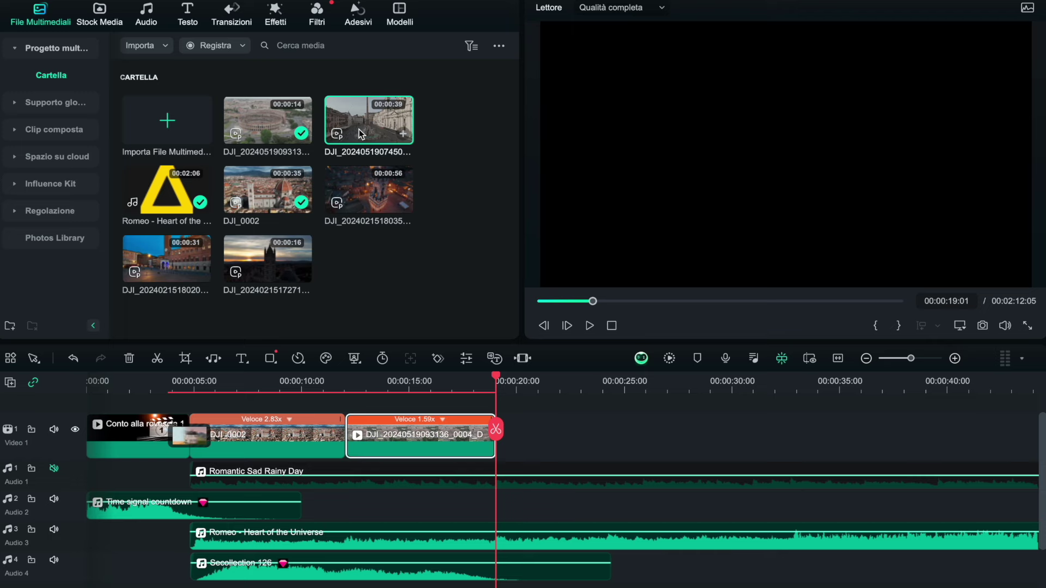
drag(359, 133, 503, 438)
Step: Split the Piazza Navona clip at 00:00:37:07, delete its first part, and trim the remaining clip's end to 00:00:35:08
scroll(501, 437, right, 6)
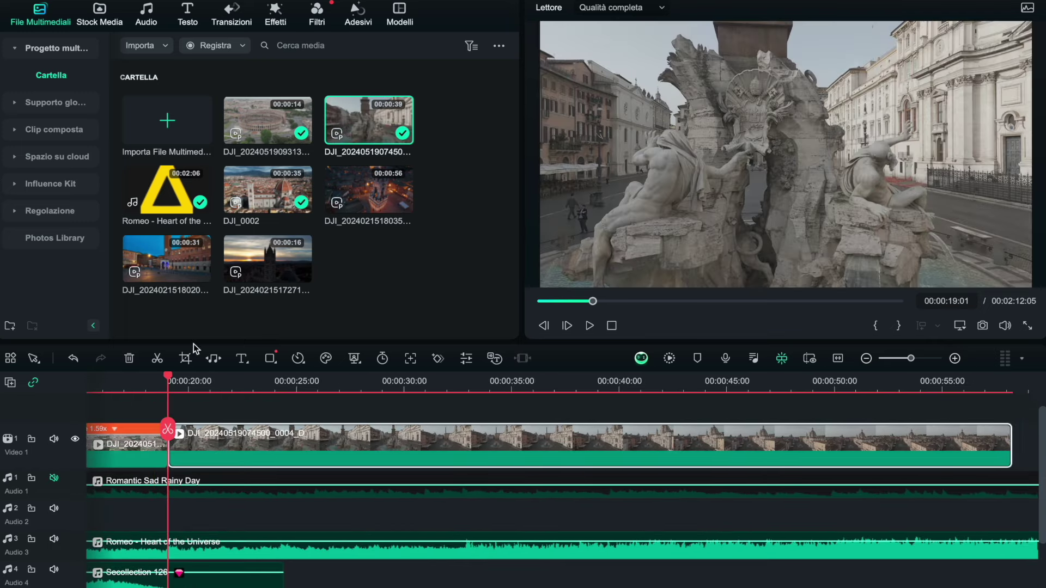
drag(168, 378, 562, 403)
click(561, 430)
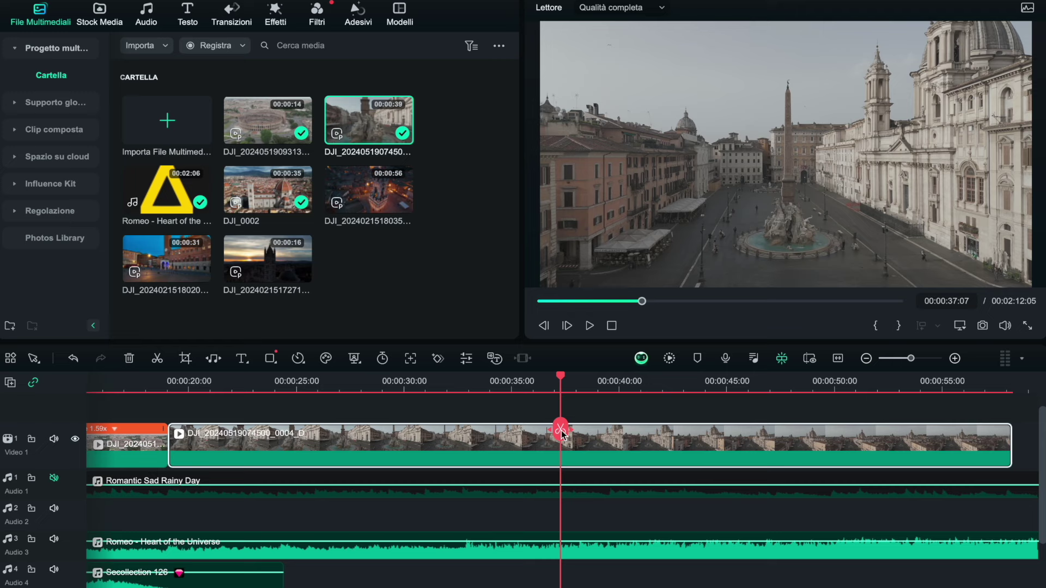
click(560, 430)
click(505, 450)
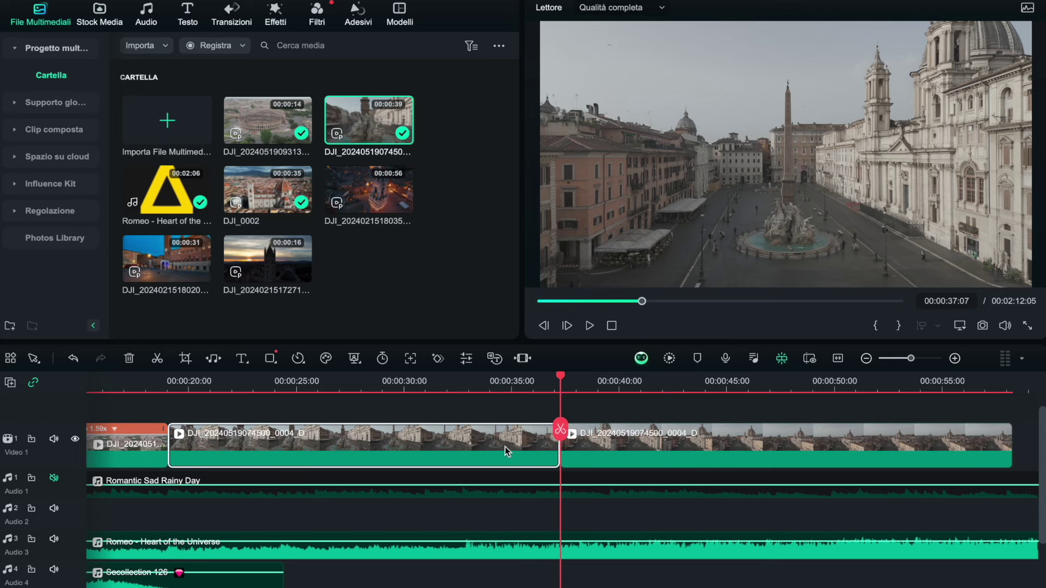
key(Delete)
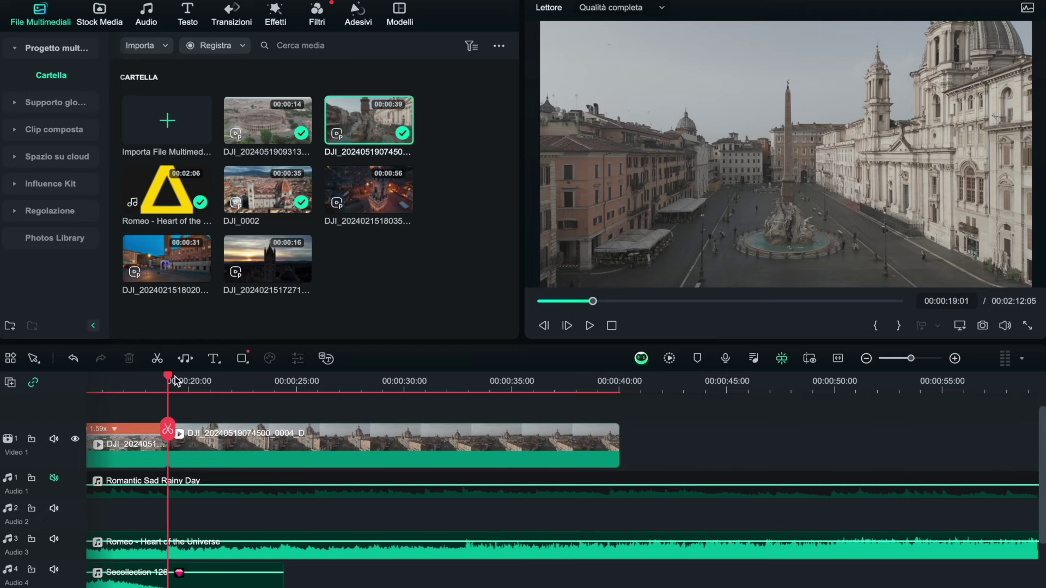
drag(169, 366, 518, 366)
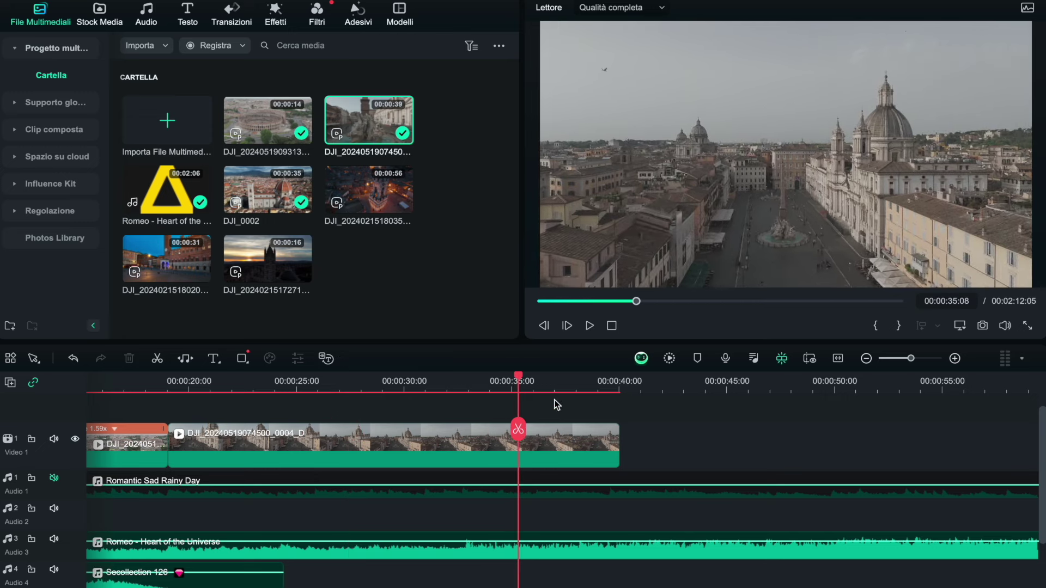
drag(619, 434, 518, 432)
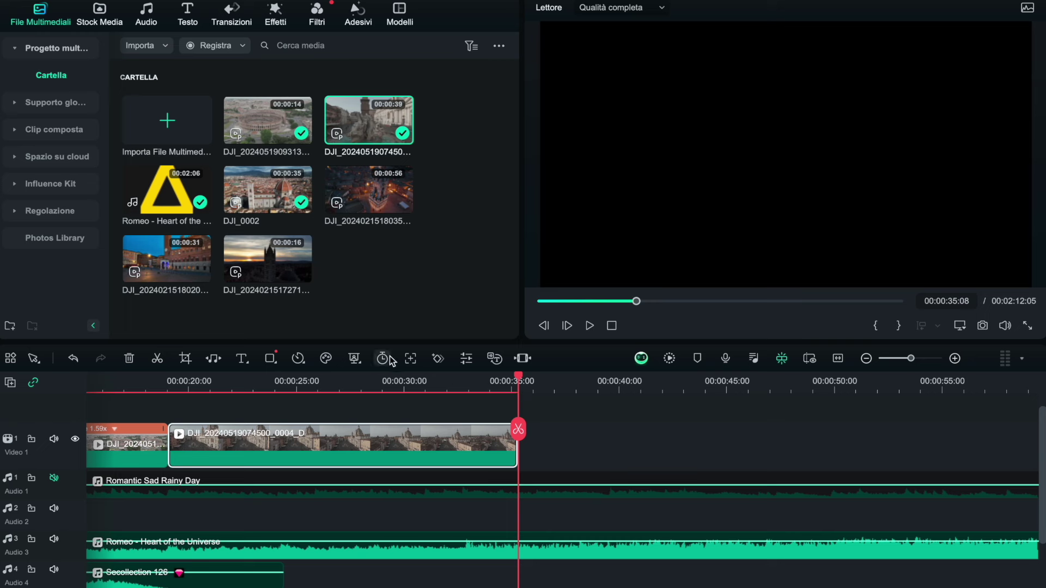
Step: Apply the 2x fast speed to the Piazza Navona clip and stretch it to 1.76x
click(299, 359)
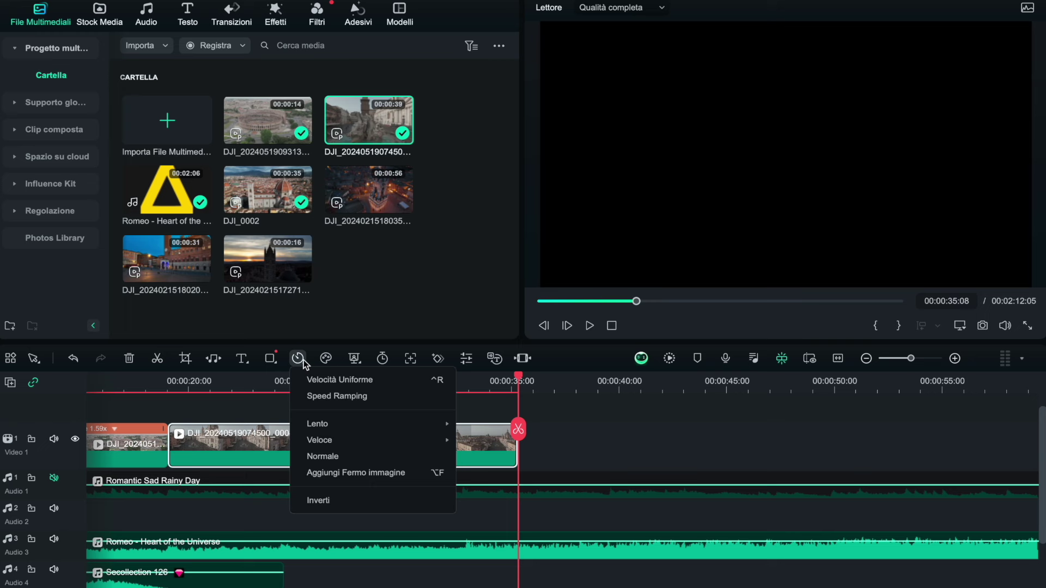
click(320, 453)
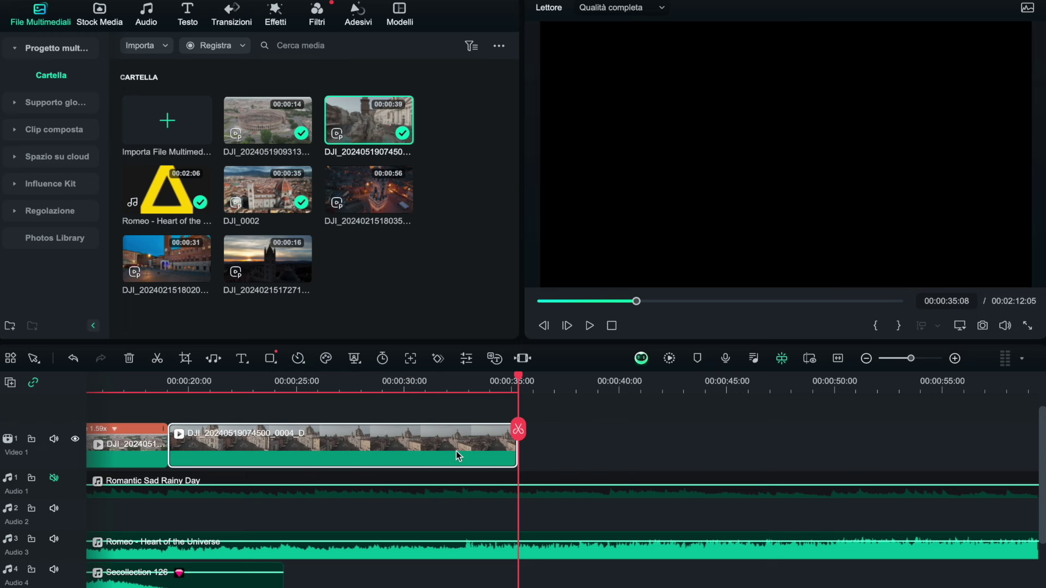
click(298, 358)
mouse_move(329, 435)
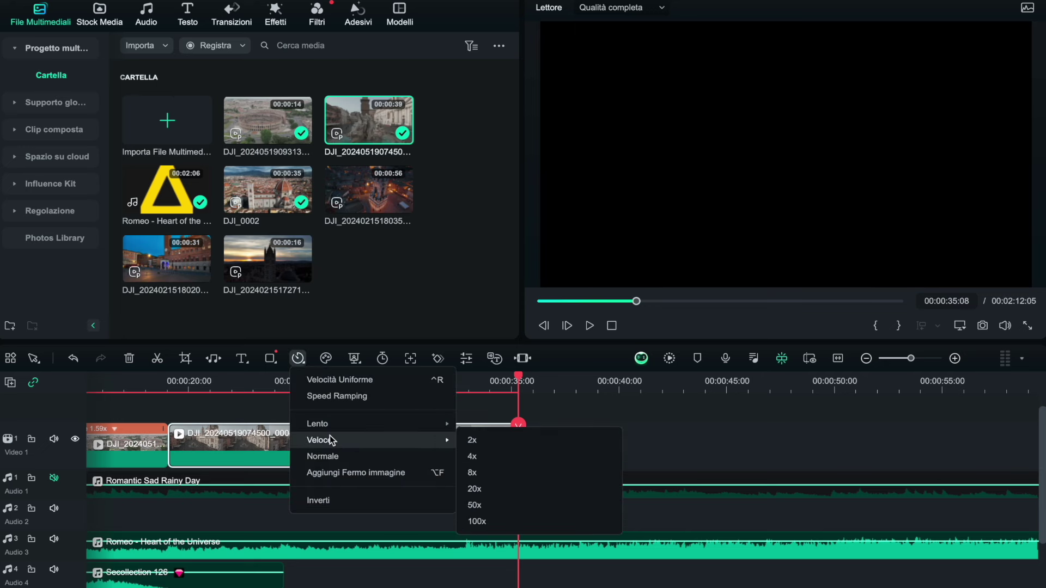
click(470, 440)
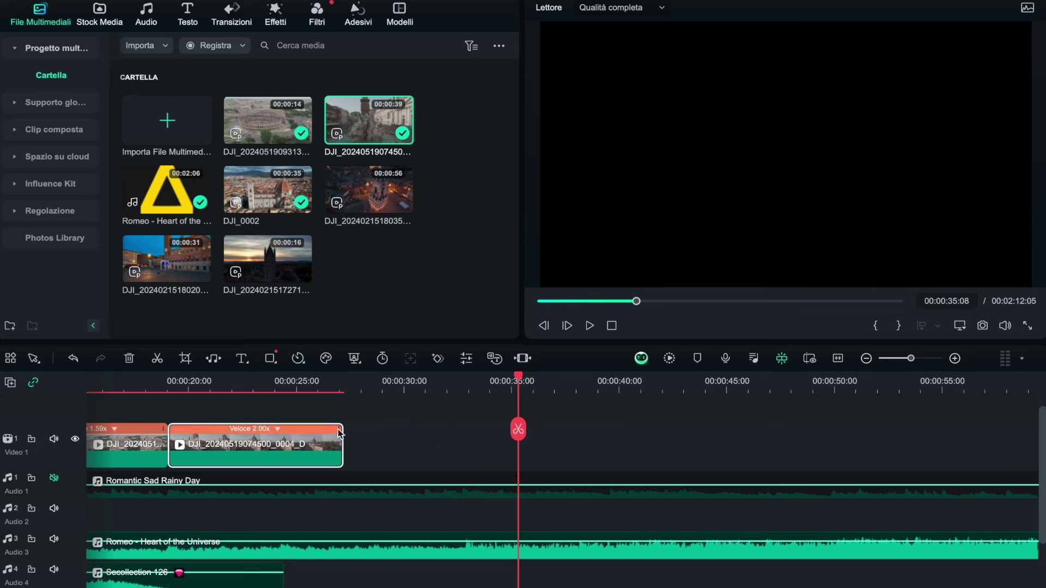
drag(340, 433, 366, 433)
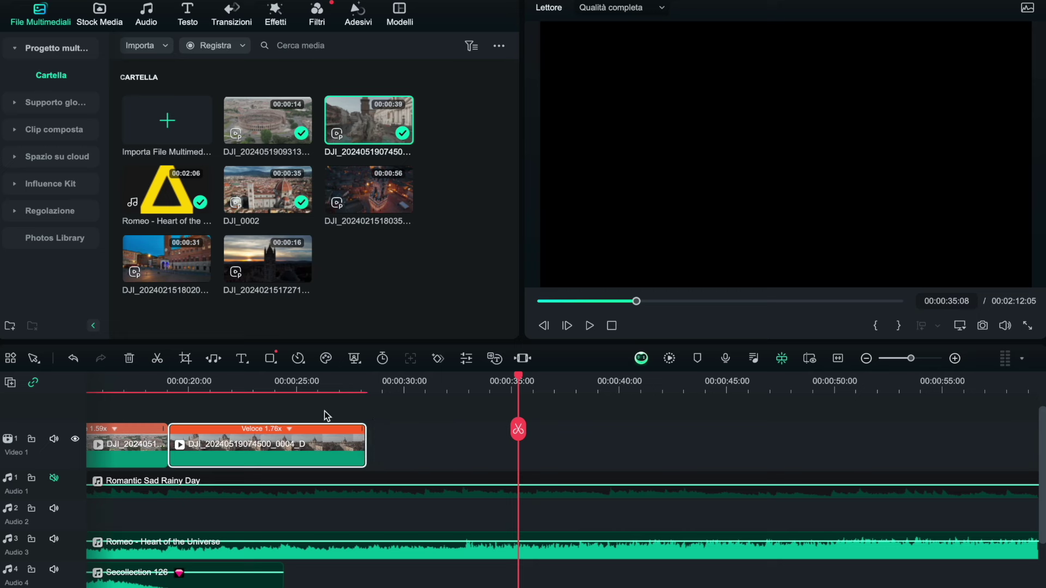
Step: Play the sped-up Piazza Navona clip from 00:00:24:18 past its end
click(290, 387)
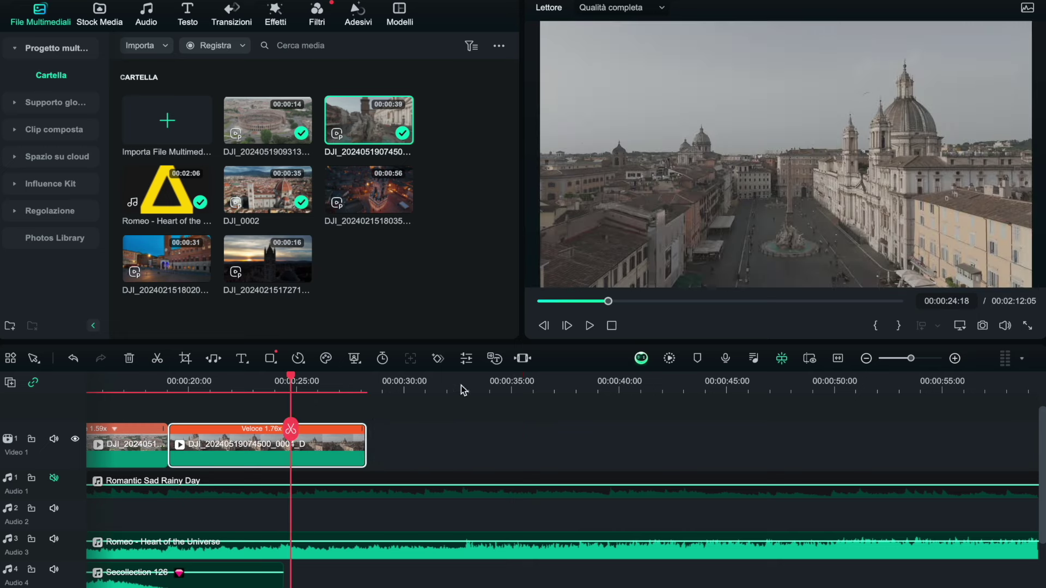
click(589, 326)
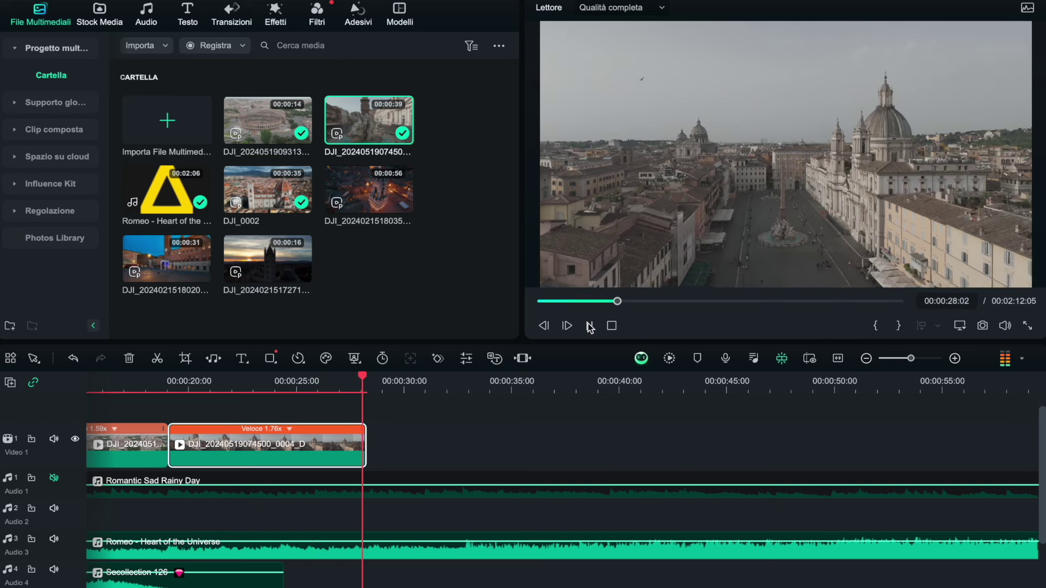
click(590, 326)
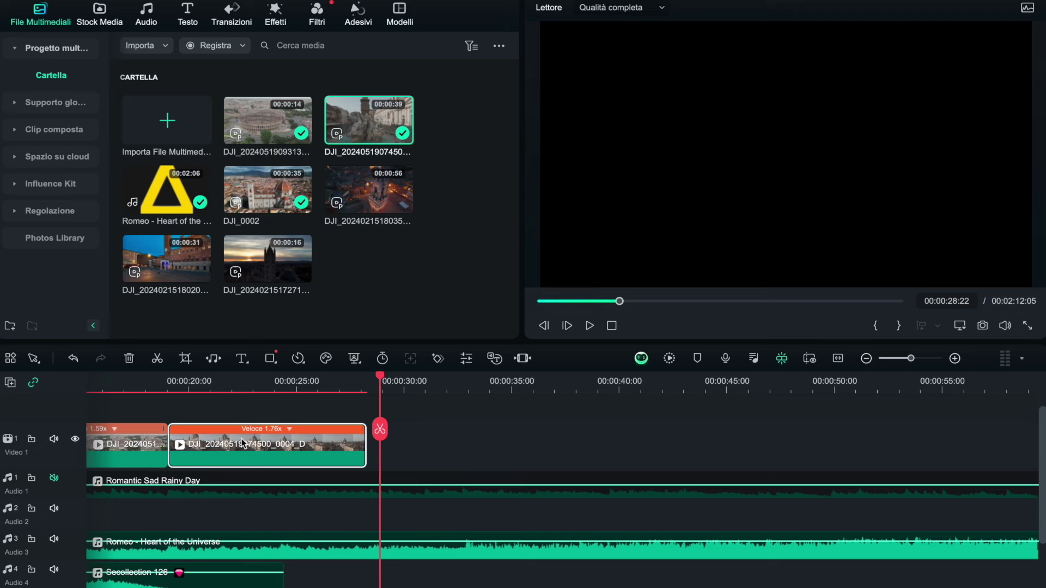
Step: Split the Piazza Navona clip at 00:00:22:03 and delete its first part, closing the gap
click(186, 383)
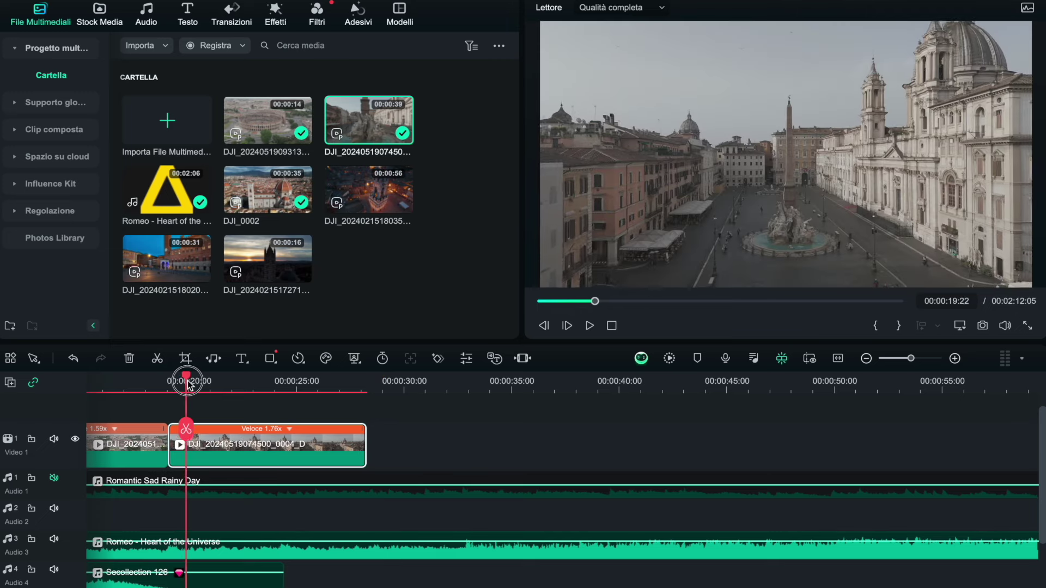
drag(188, 385, 235, 388)
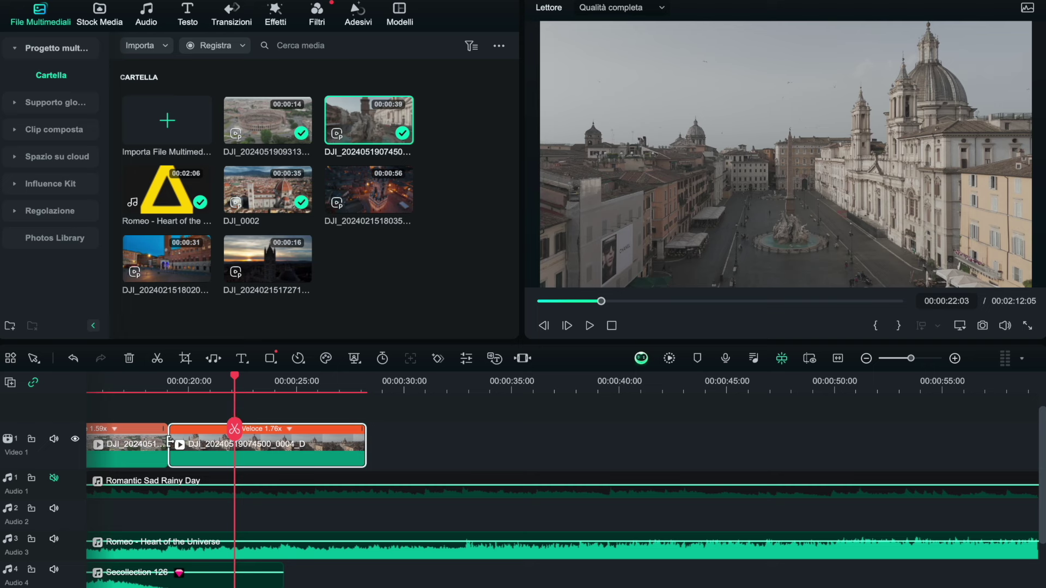
click(228, 430)
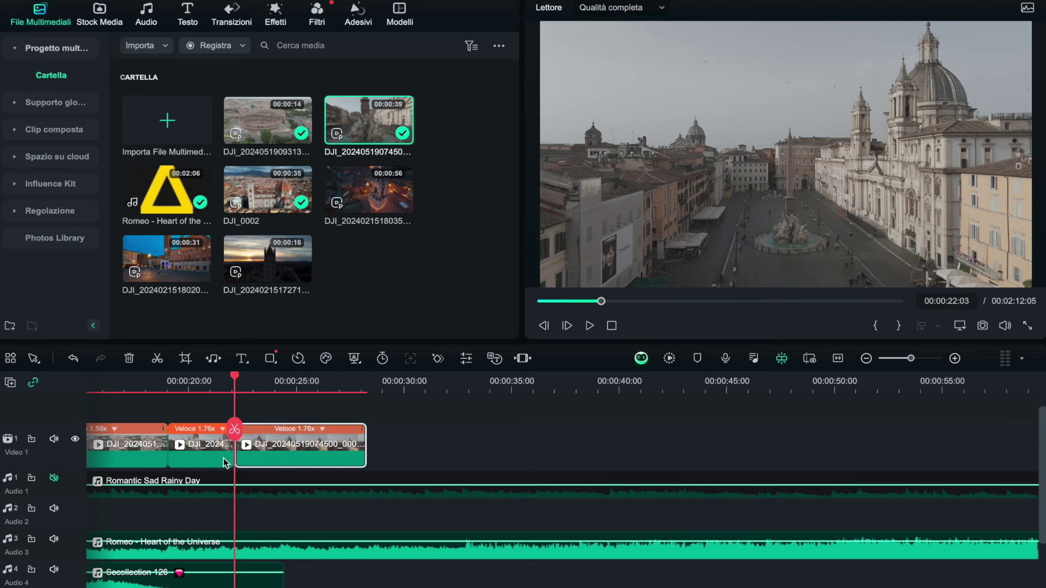
click(129, 360)
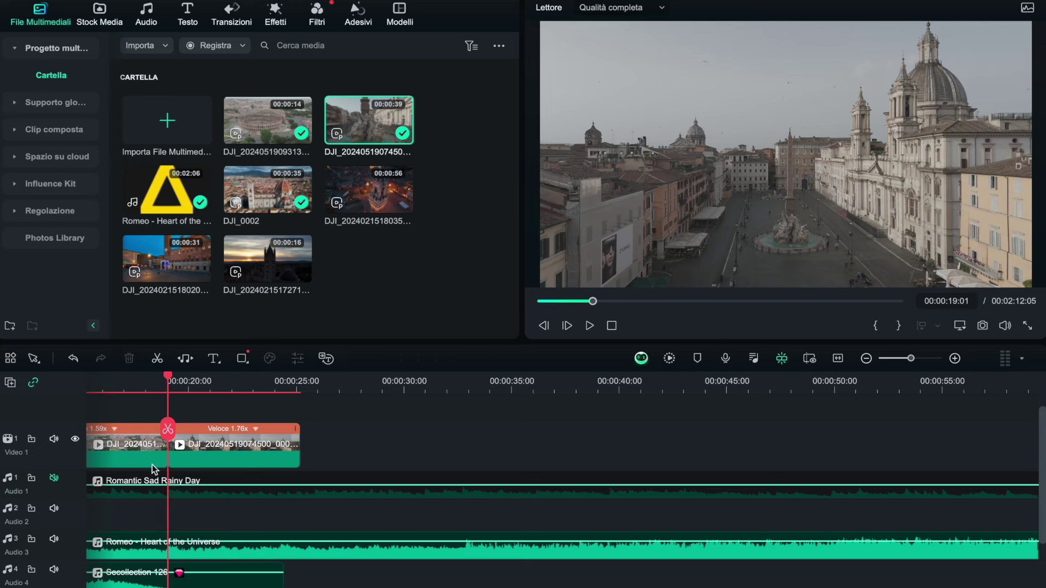
Step: Play the timeline from 00:00:18:00 through the Piazza Navona clip, stopping at 00:00:32:23
click(149, 390)
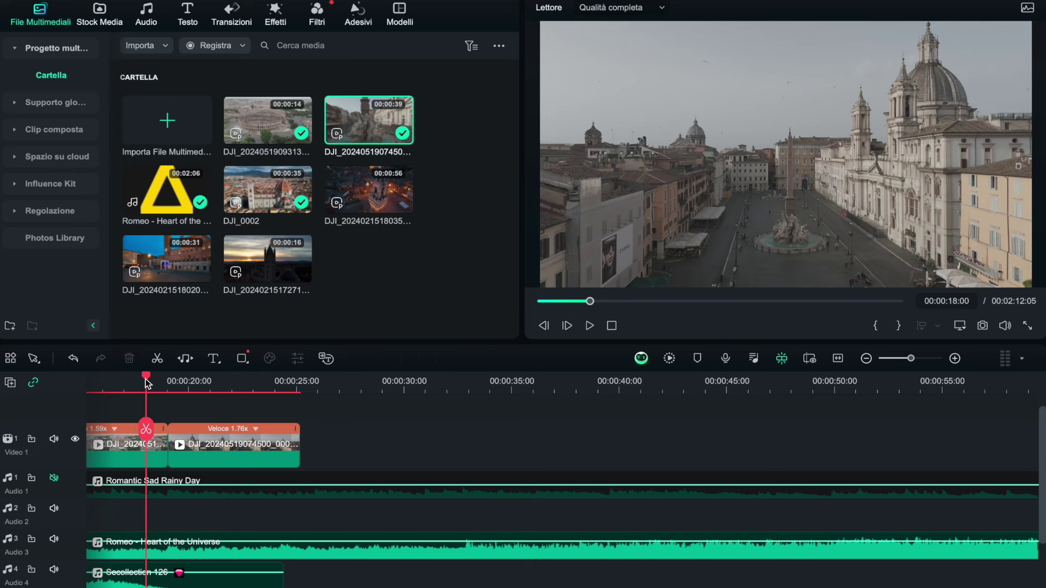
click(590, 329)
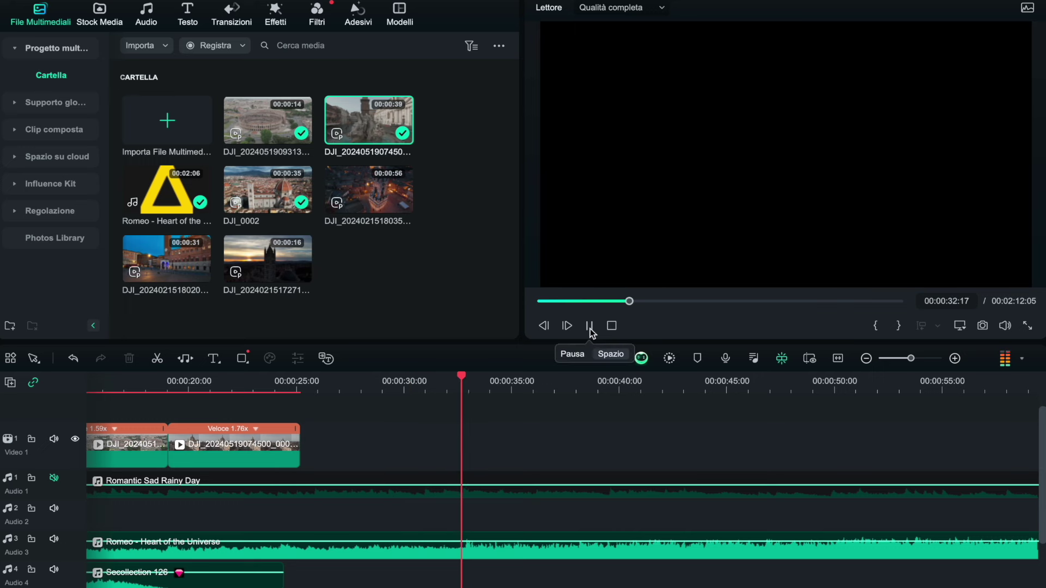
click(590, 327)
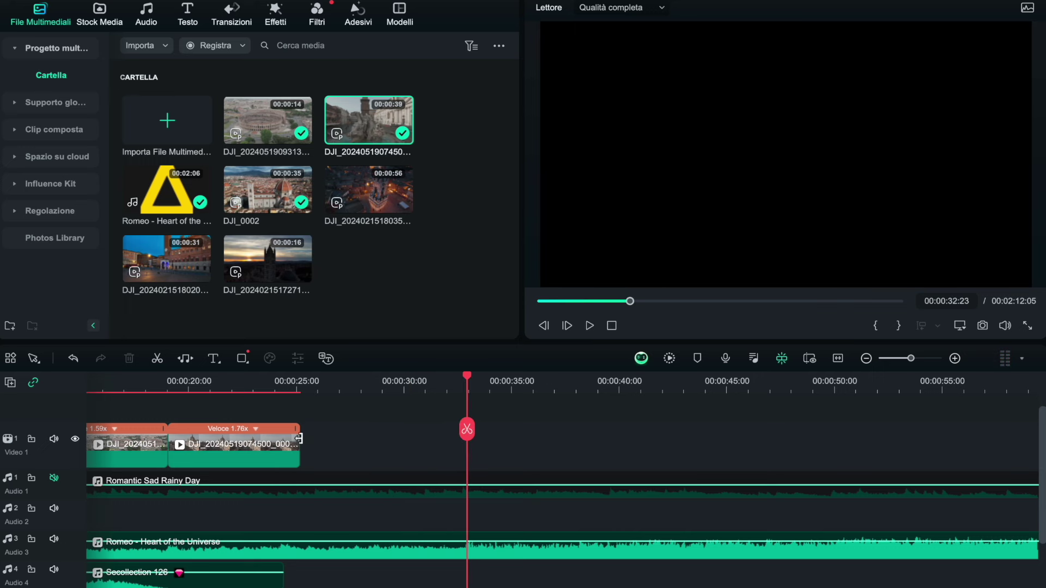
Step: Extend the Piazza Navona clip's footage at both its end and start, and stretch it to 1.29x so it ends at 00:00:32:21
drag(299, 439, 330, 439)
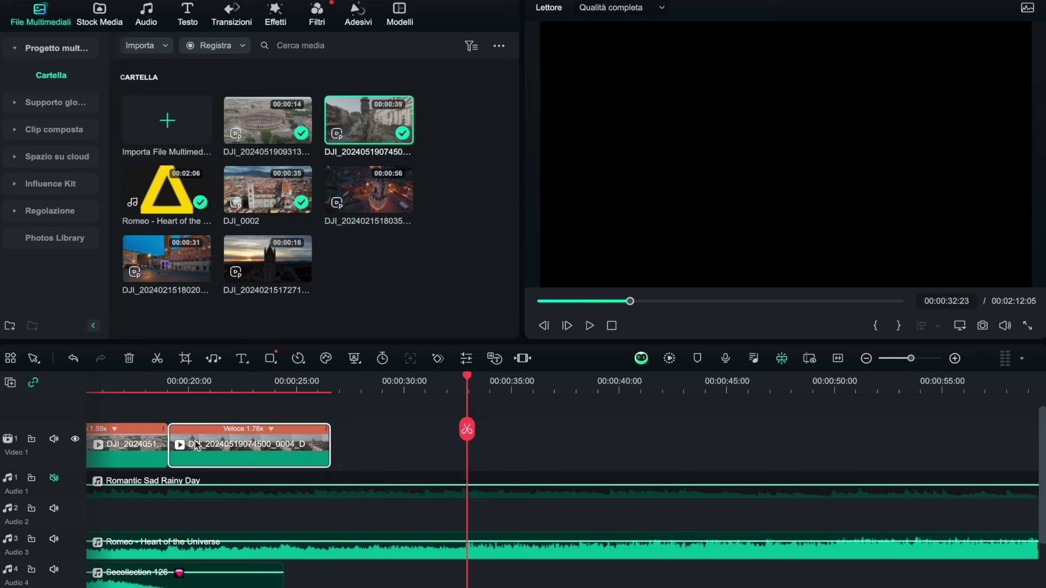
drag(169, 439, 115, 432)
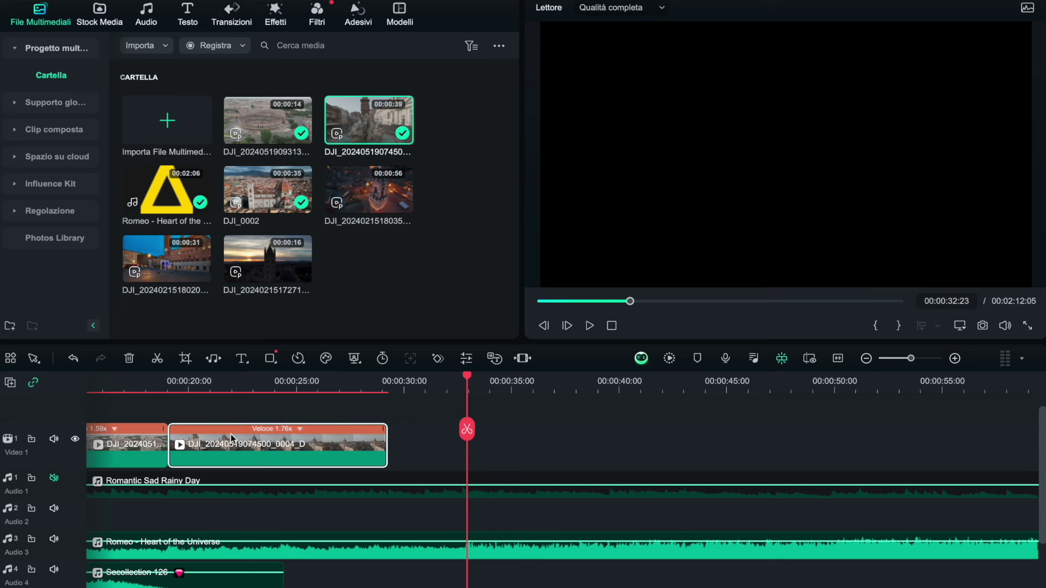
drag(385, 430, 429, 435)
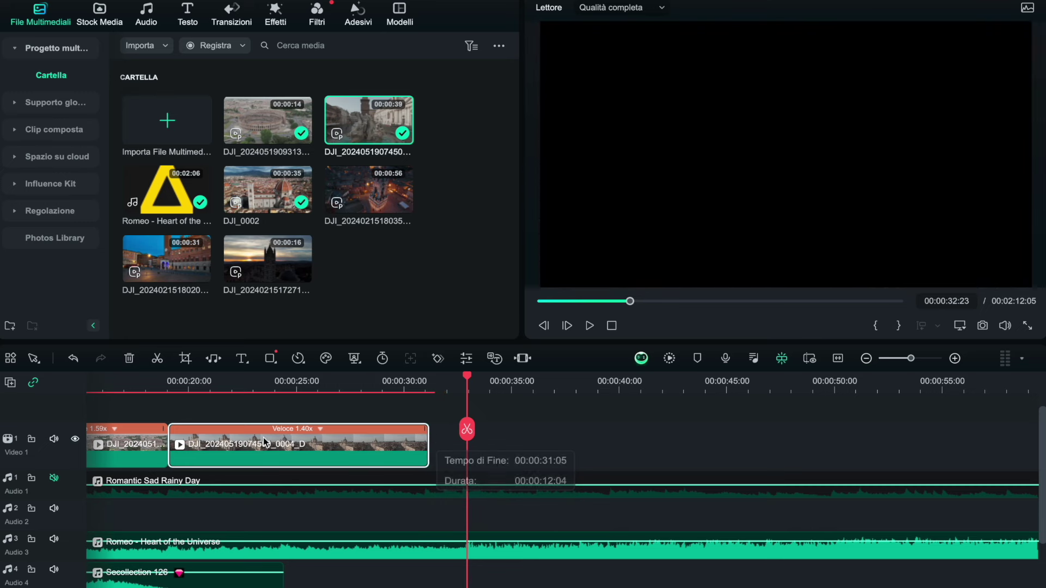
drag(170, 436, 465, 404)
scroll(173, 403, up, 1)
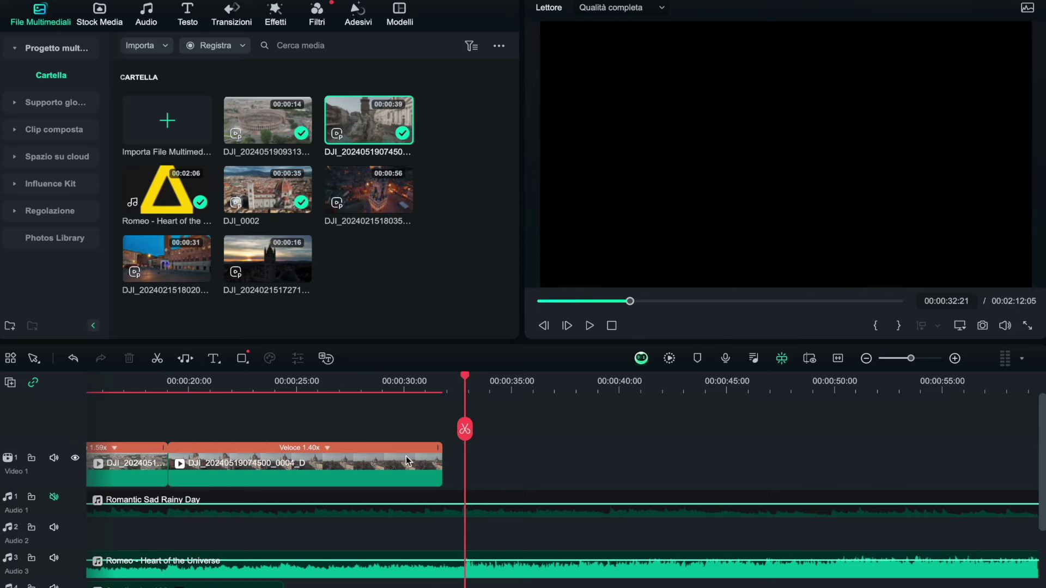
drag(440, 450, 462, 450)
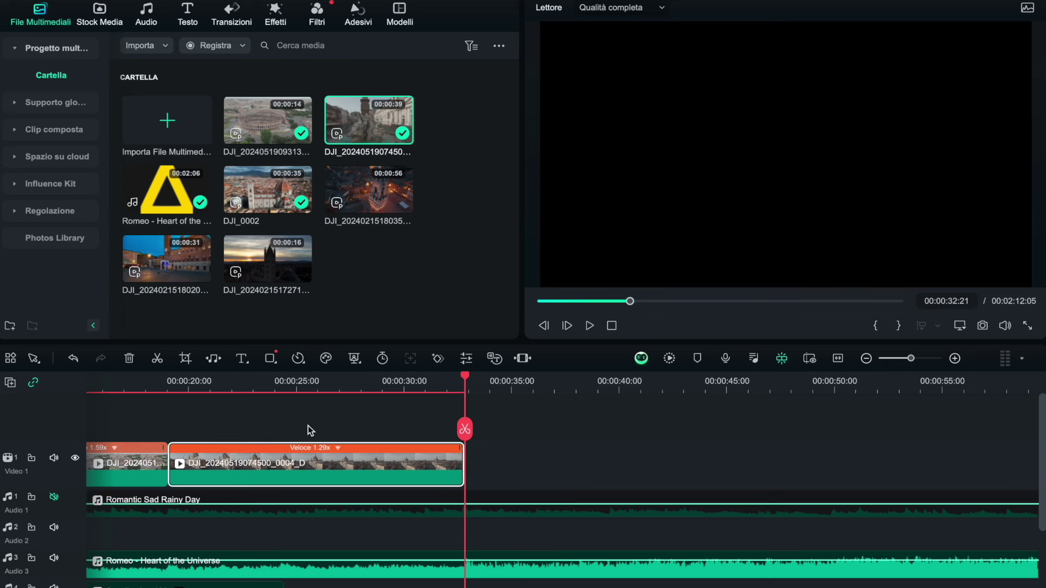
Step: Play from the end of the Colosseum clip through the stretched Piazza Navona clip, stopping at 00:00:34:00
click(277, 383)
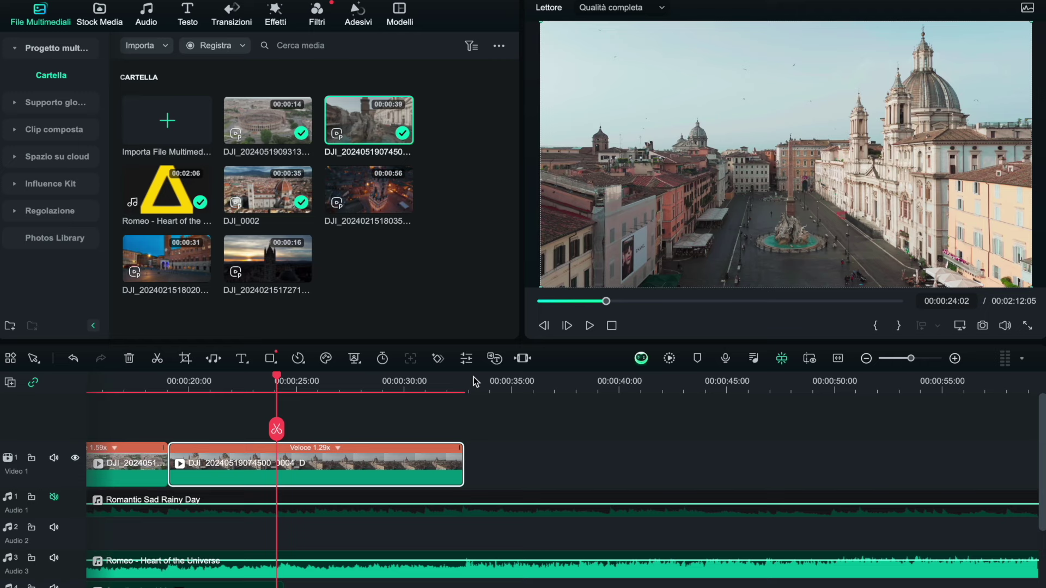
click(138, 385)
click(588, 327)
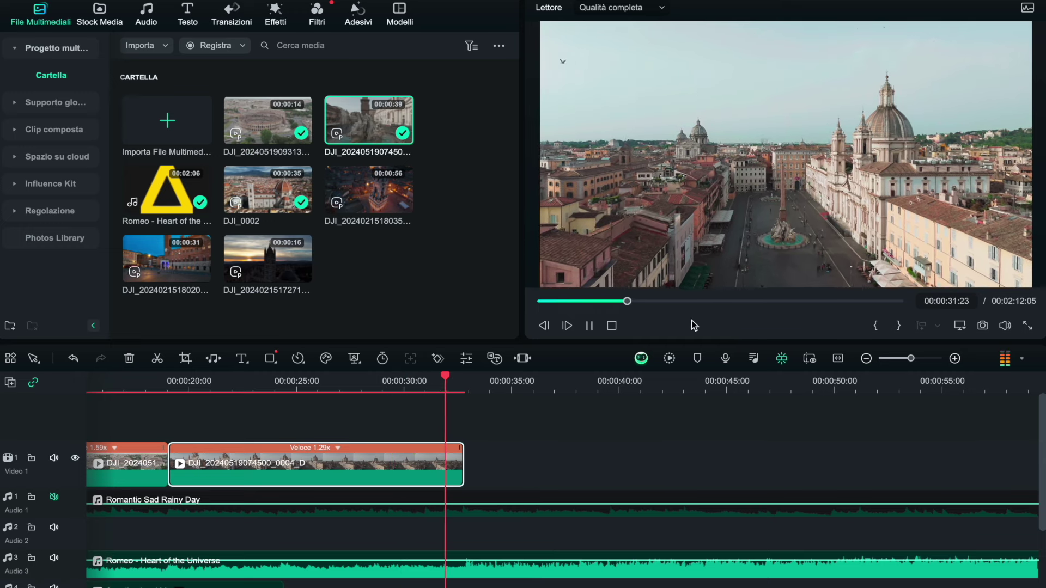
click(589, 326)
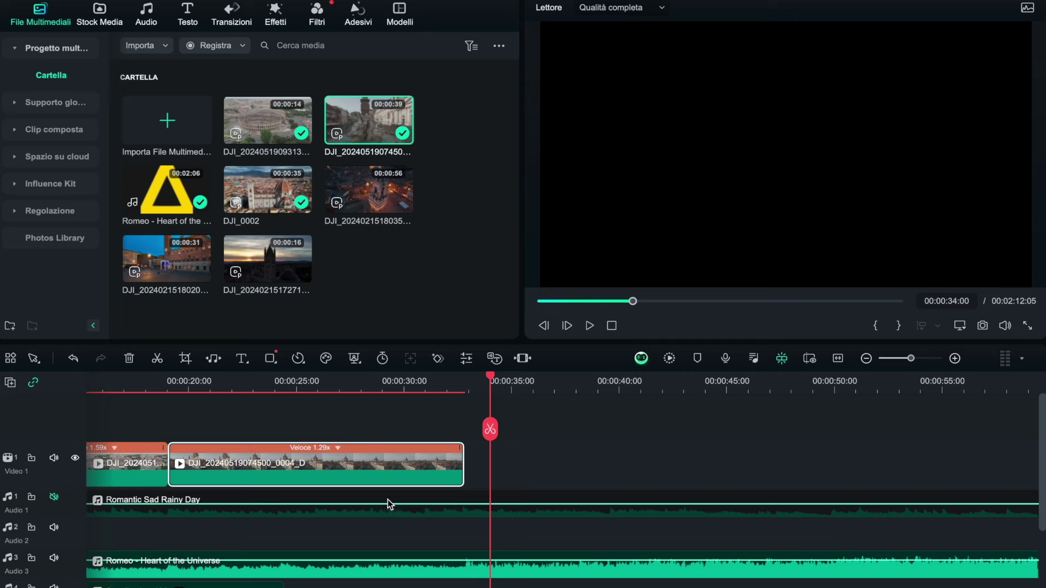
Step: Place the playhead at 00:00:27:05 over the Piazza Navona clip and search the audio library's sound effects for "gabbiano"
click(312, 388)
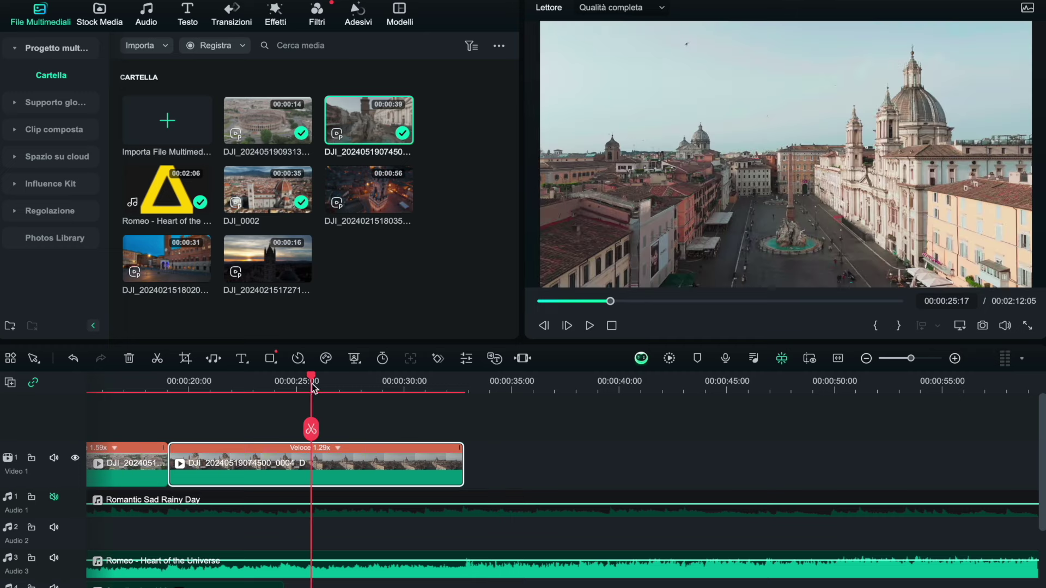
drag(311, 380, 344, 384)
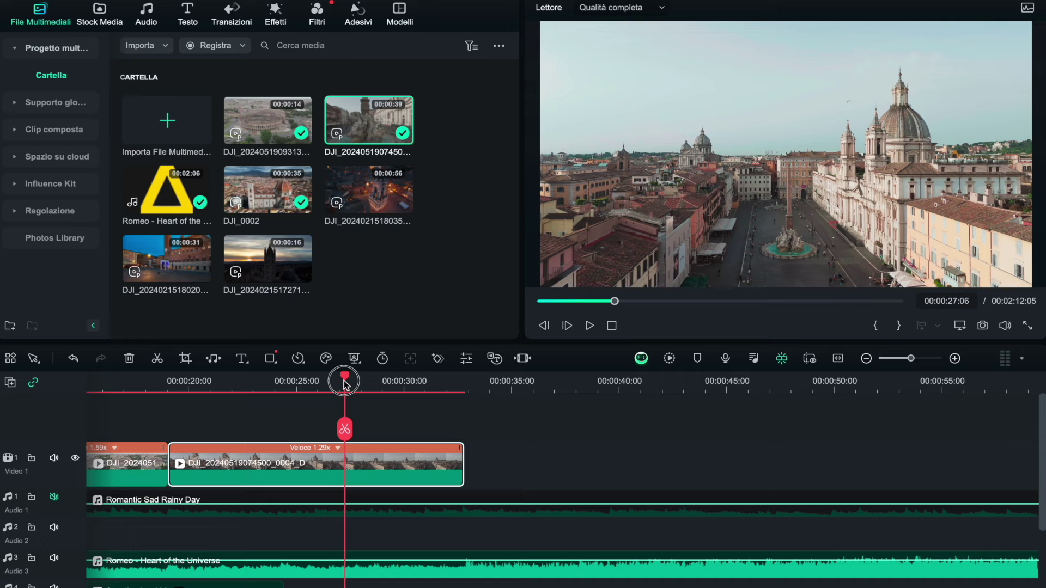
click(275, 15)
click(213, 48)
text(gabbian)
click(140, 20)
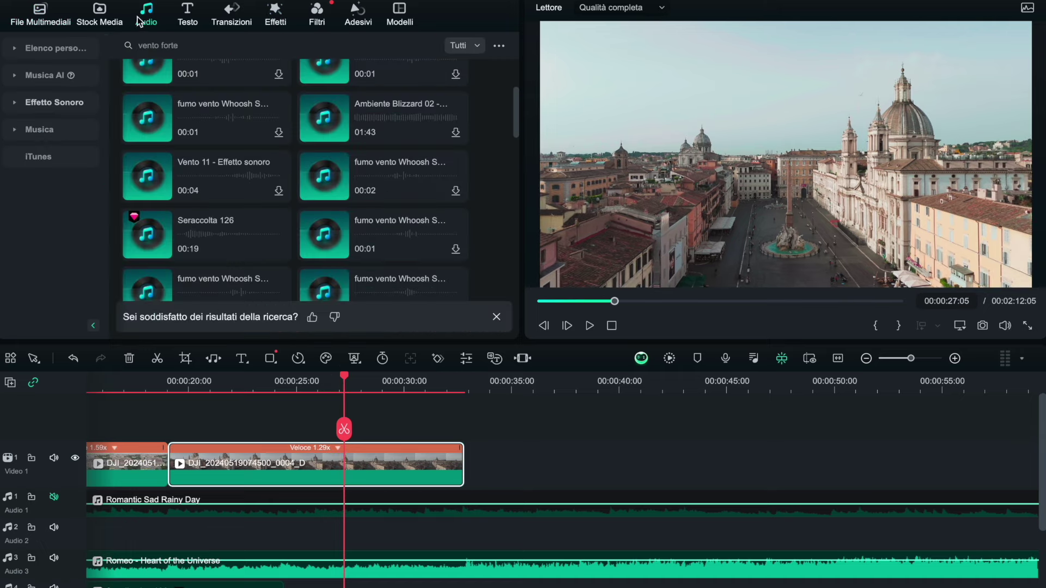
scroll(149, 123, up, 5)
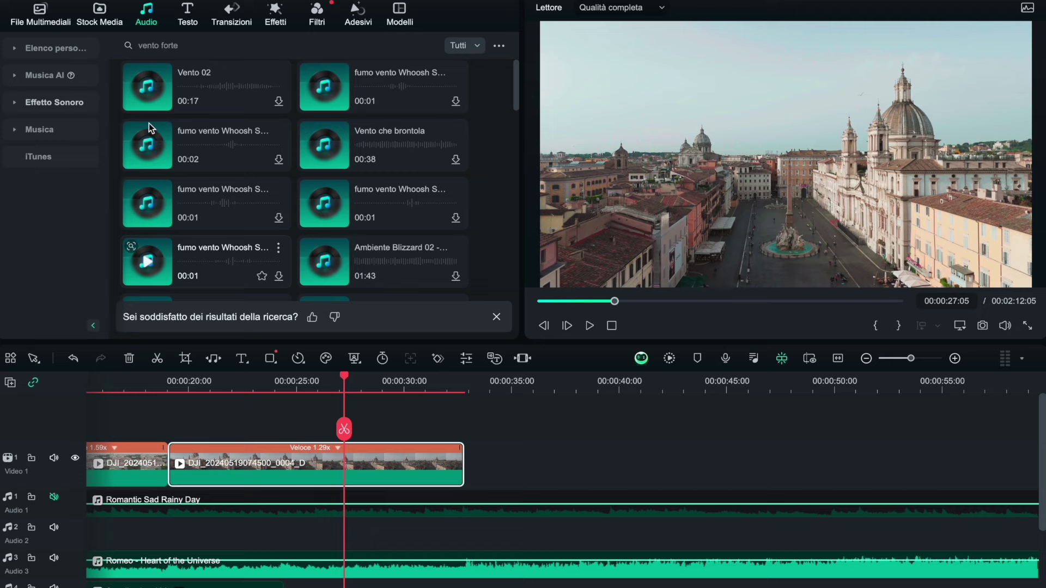
click(167, 46)
text(g)
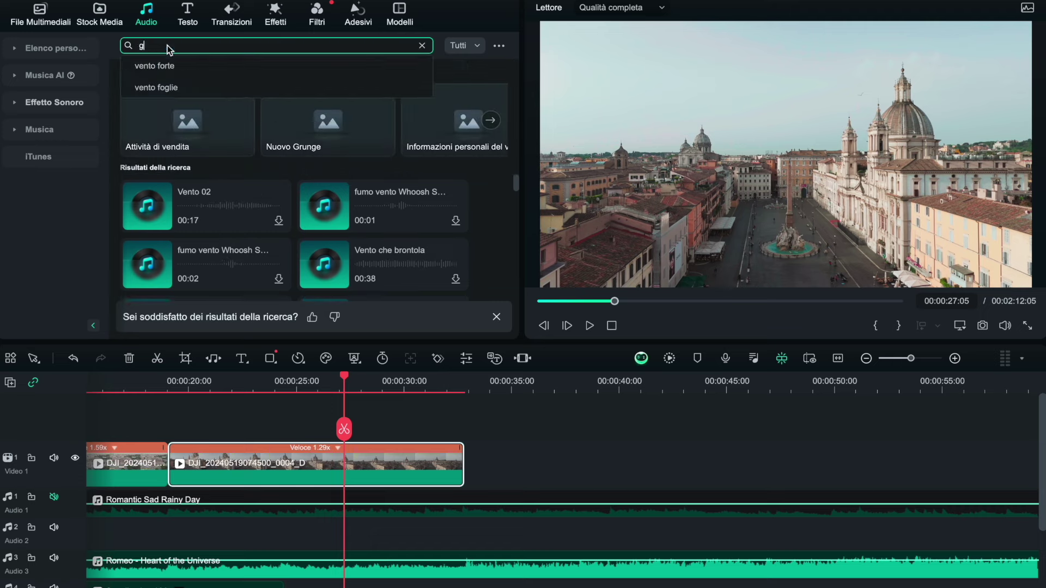
text(abbiani)
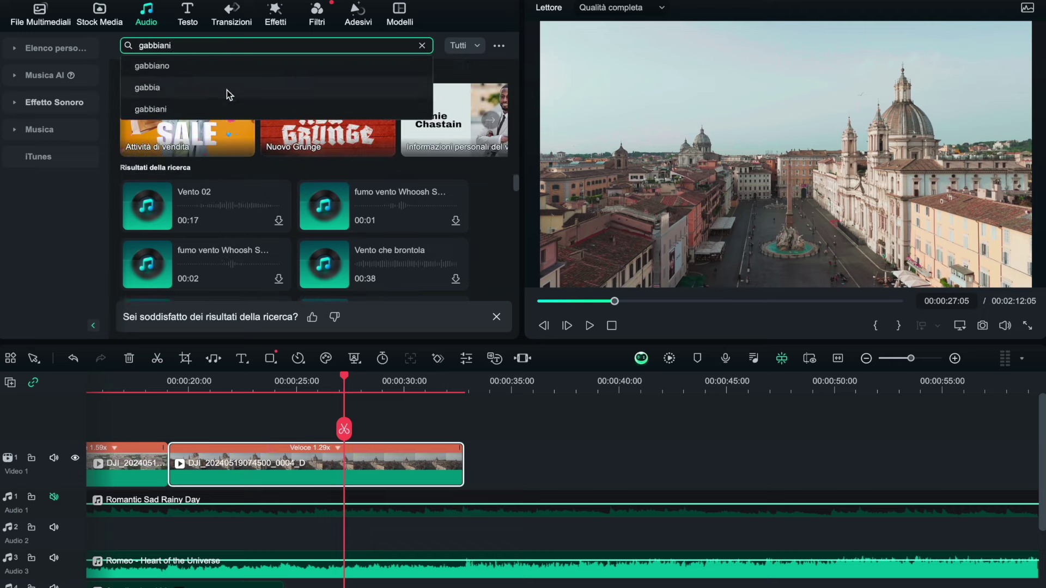
click(207, 70)
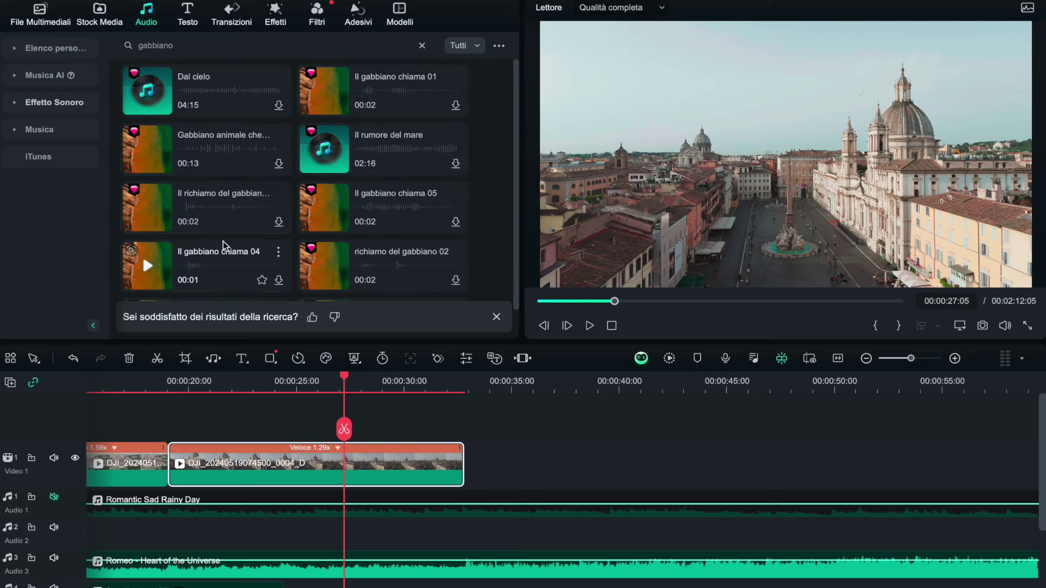
Step: Audition the seagull sound effects, including both longer "Gabbiano animale" sounds of 13 and 20 seconds and several short calls
click(17, 108)
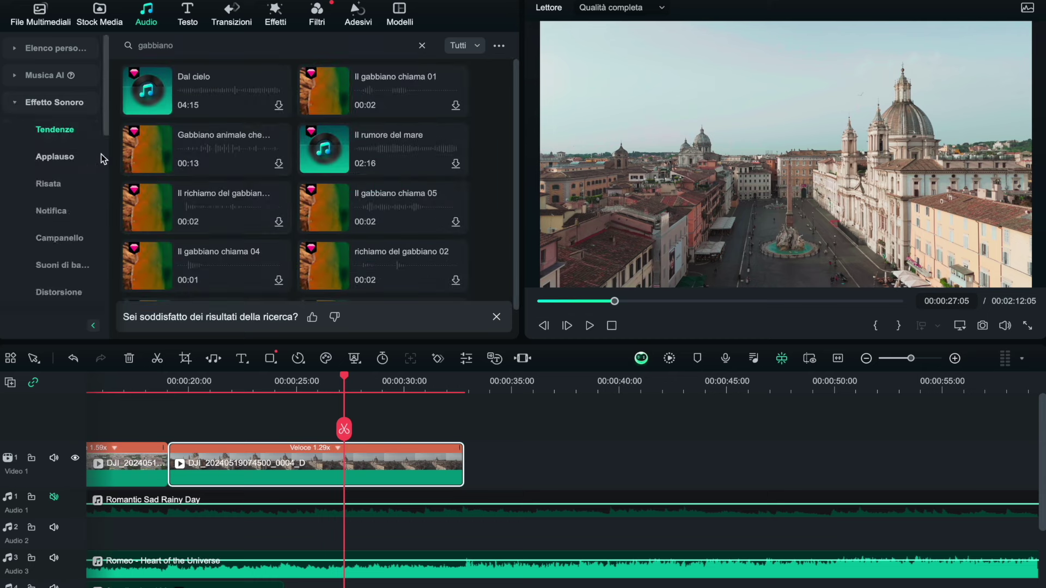
click(148, 146)
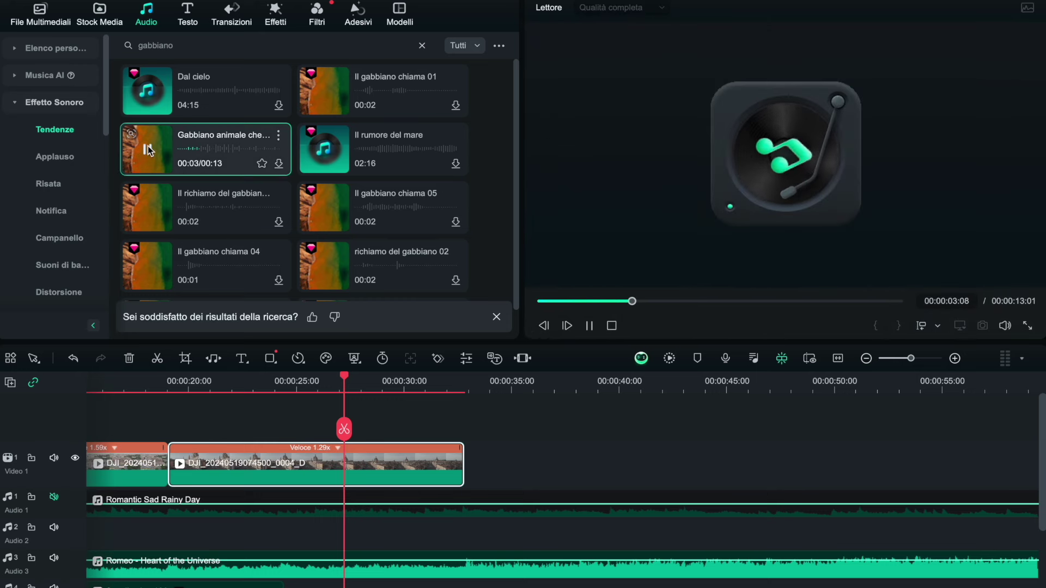
click(321, 208)
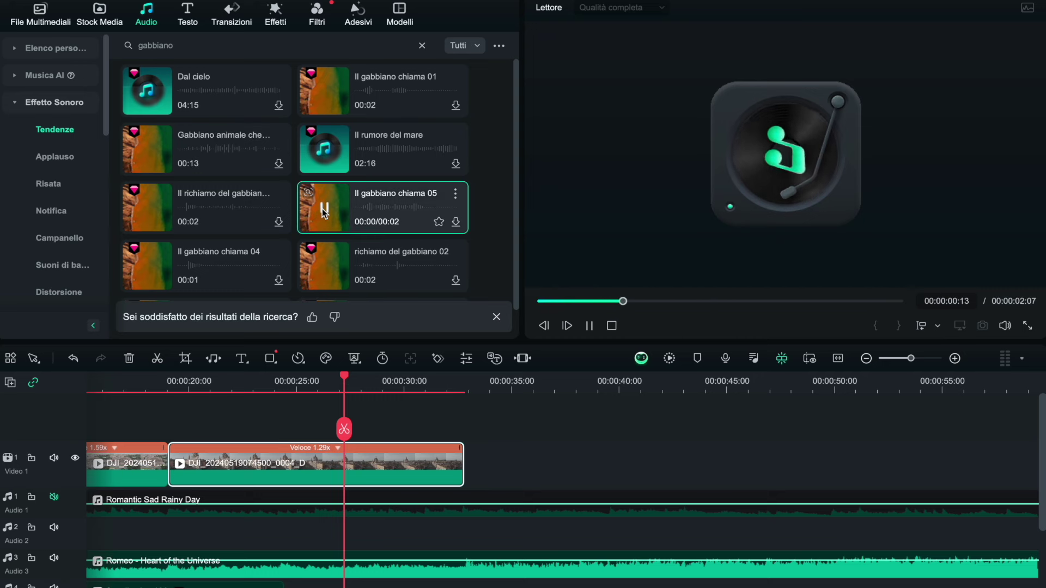
click(154, 211)
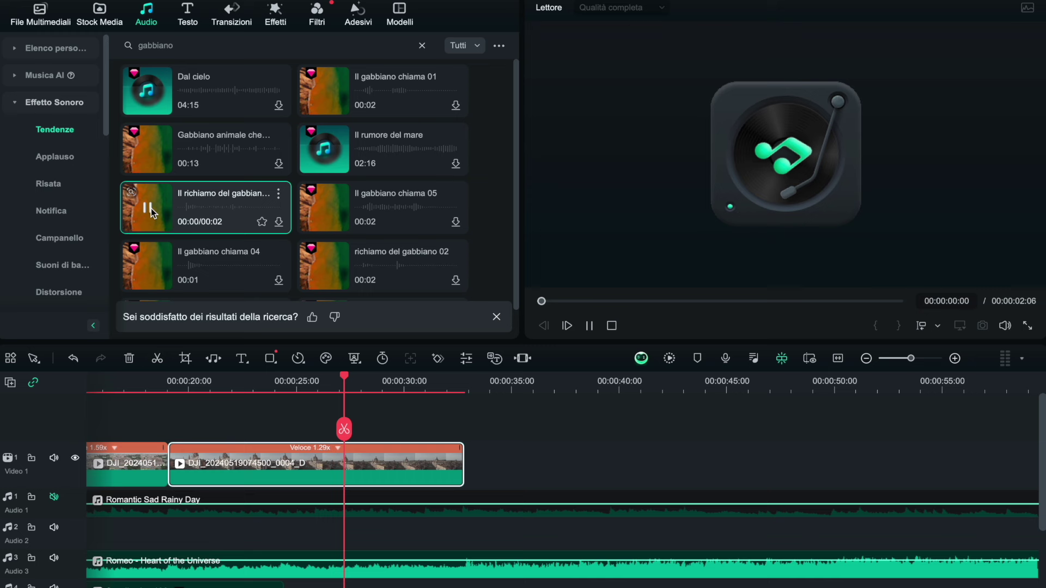
click(146, 266)
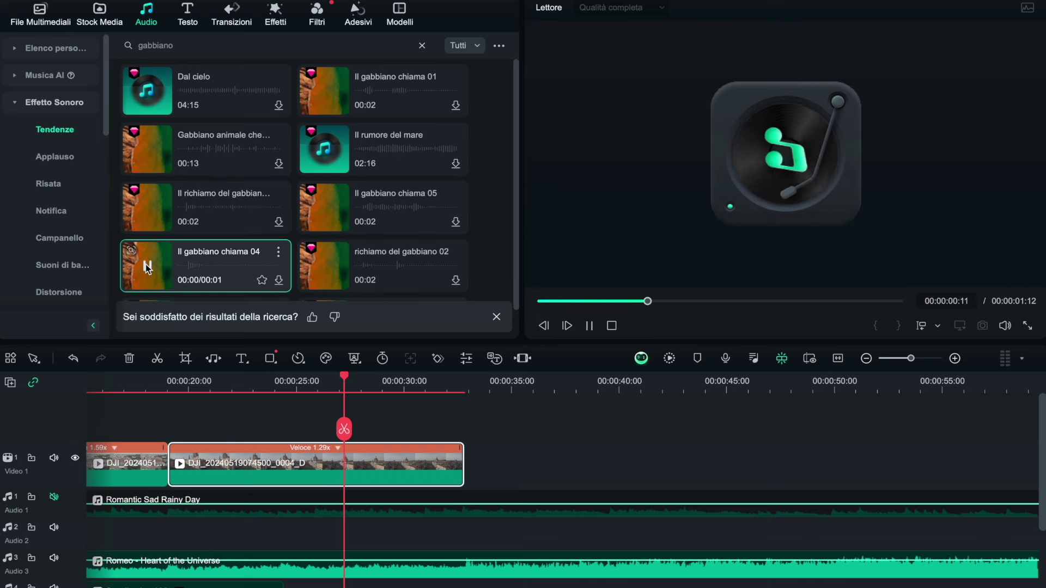
click(325, 267)
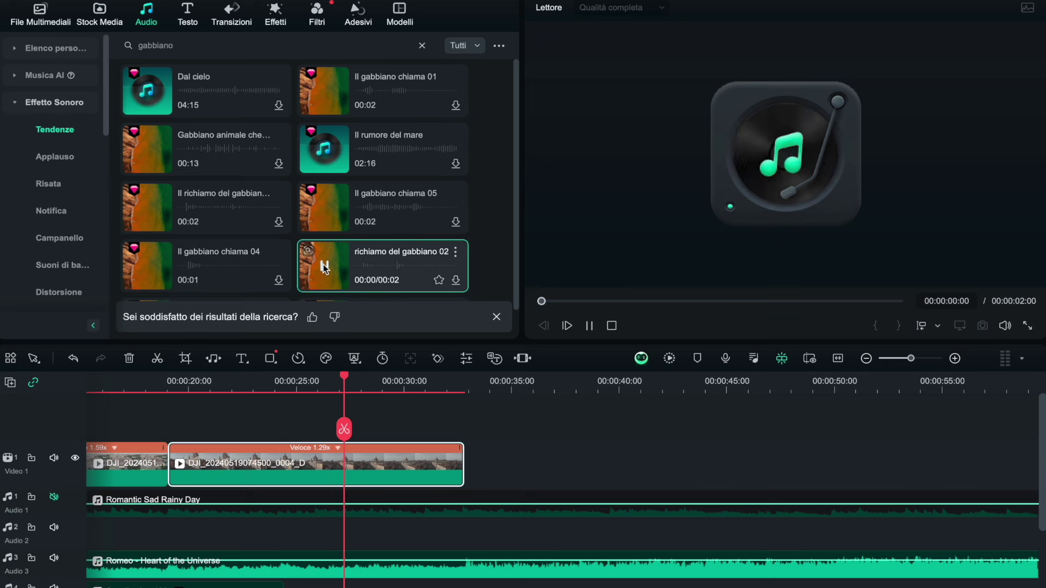
click(148, 151)
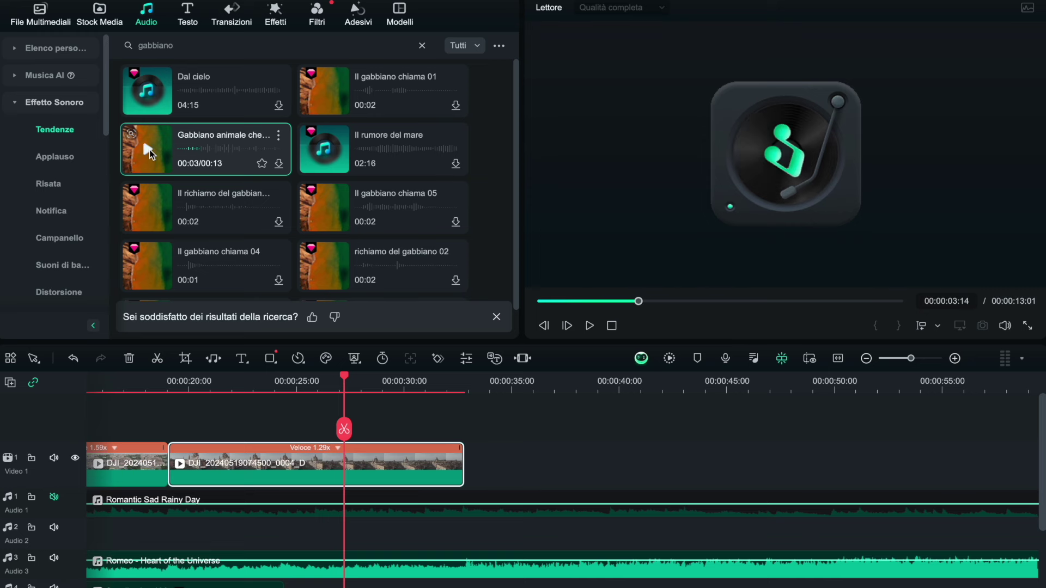
scroll(179, 199, down, 1)
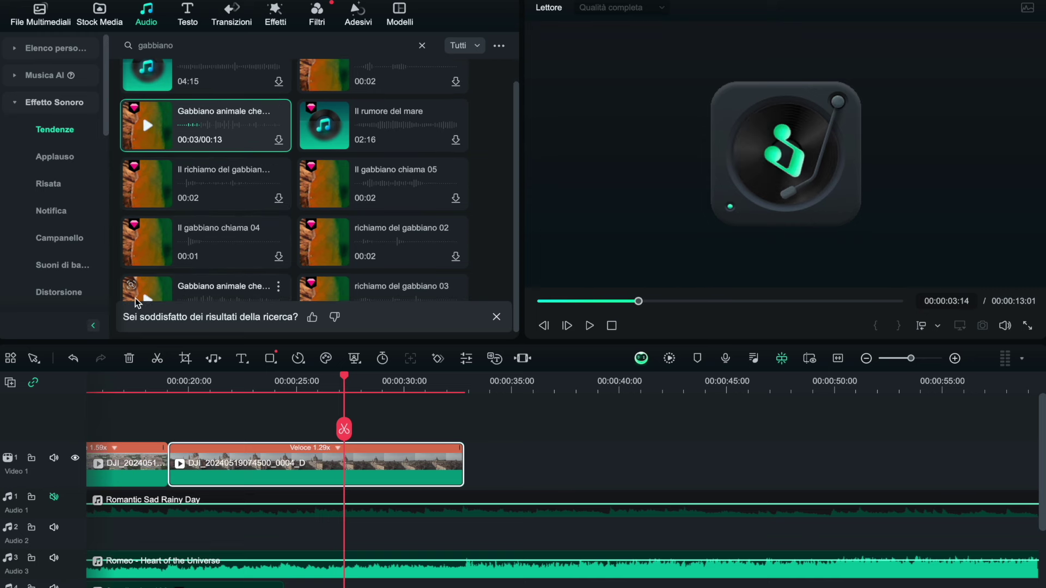
click(496, 316)
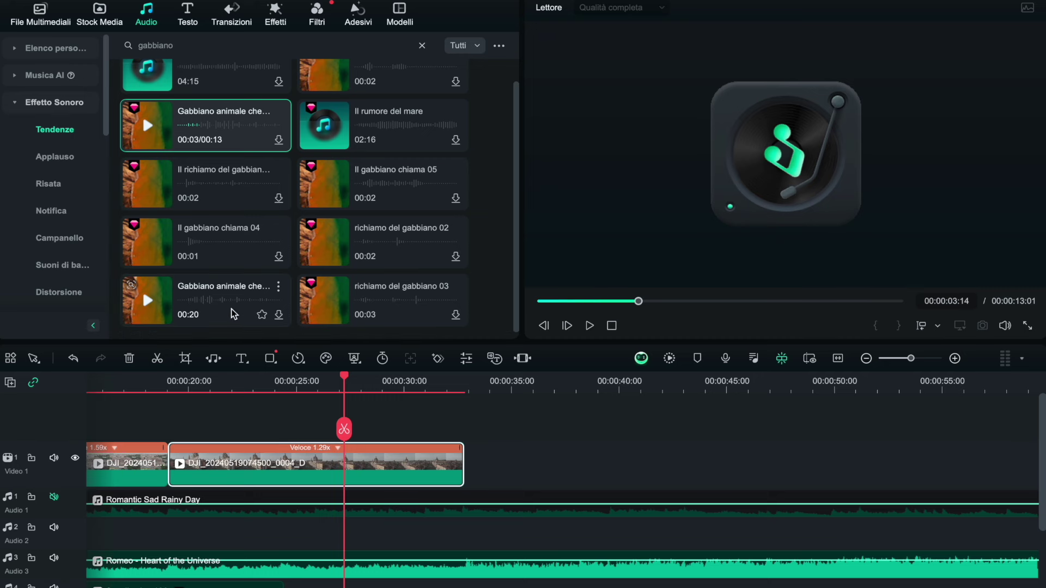
click(148, 299)
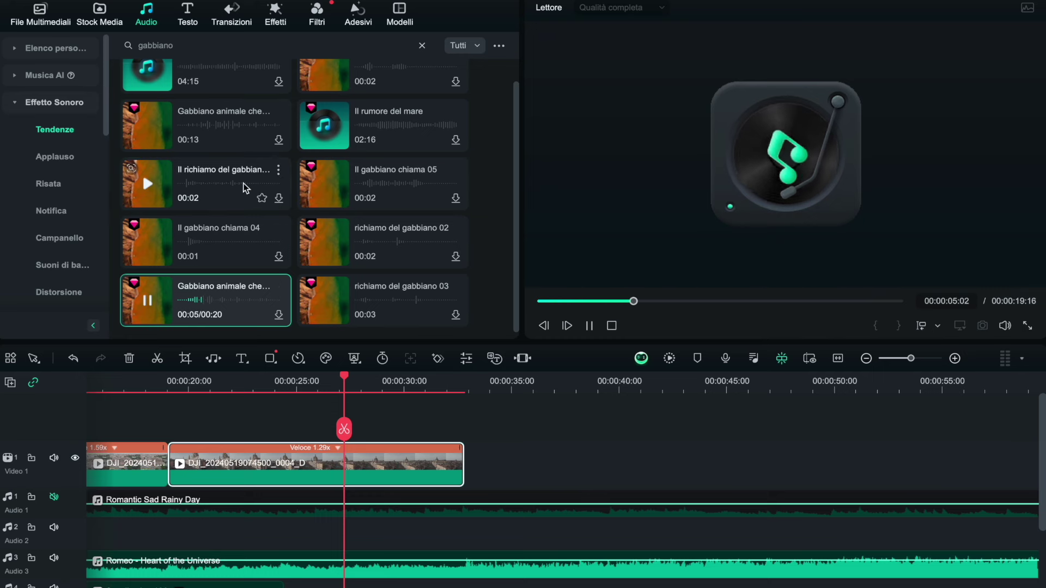
click(146, 300)
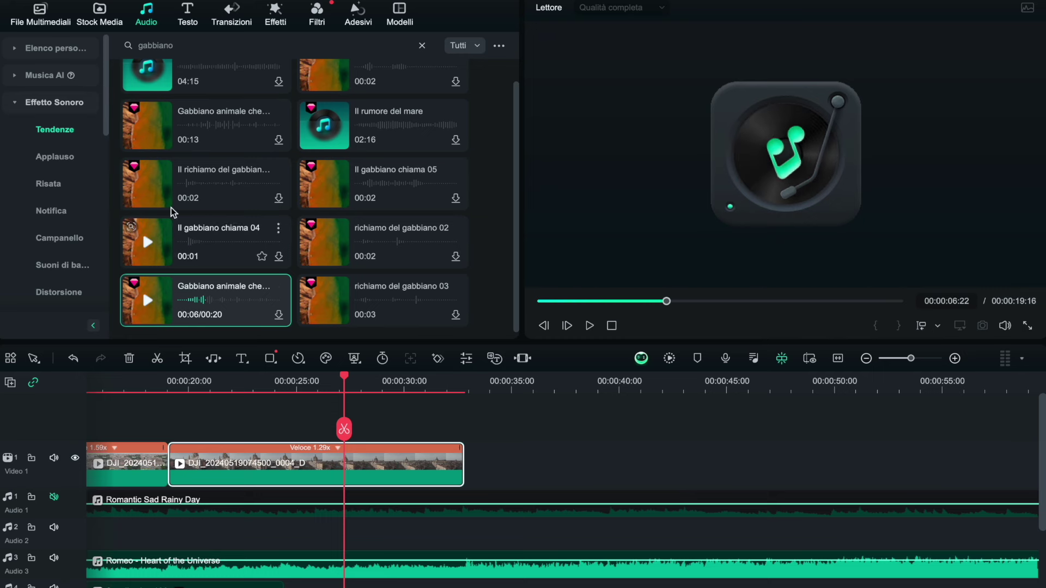
Step: Place the 13-second "Gabbiano animale" sound effect on Audio 2, starting at 00:00:27:05
click(185, 134)
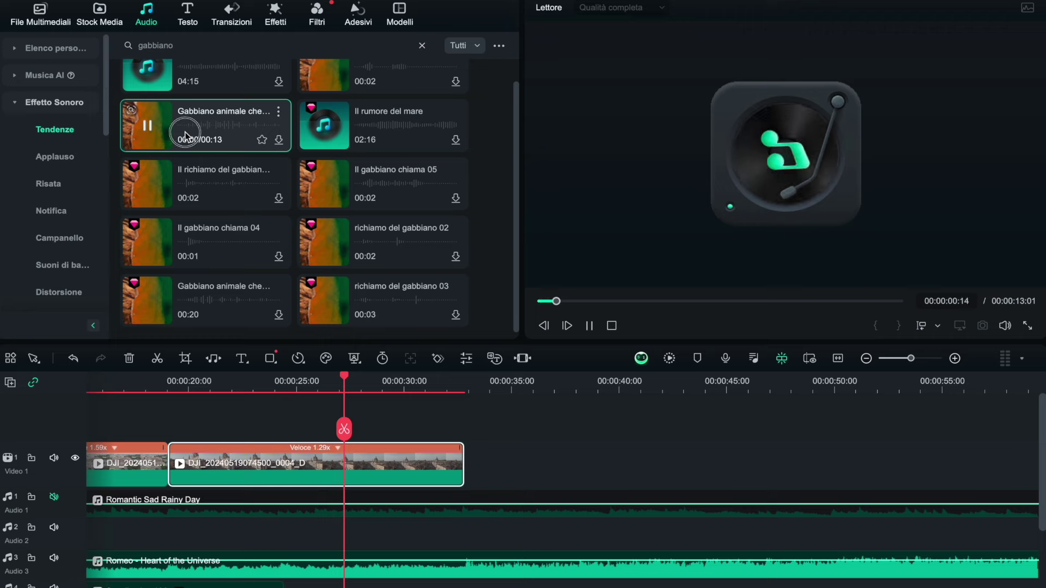
drag(185, 135, 341, 527)
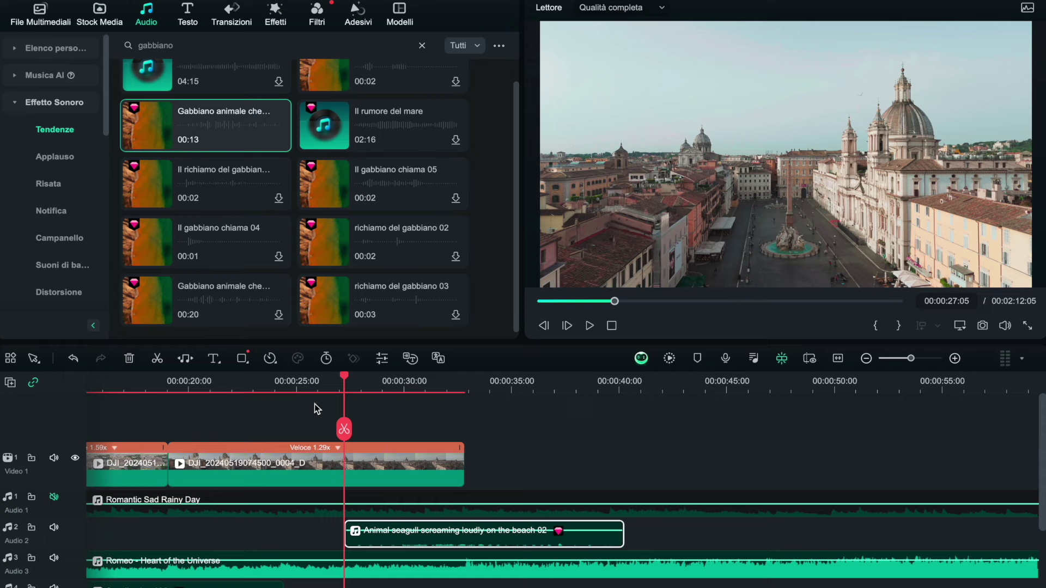
Step: Play the Piazza Navona clip with the seagull sound from 00:00:25:18, stopping at 00:00:30:18
click(312, 385)
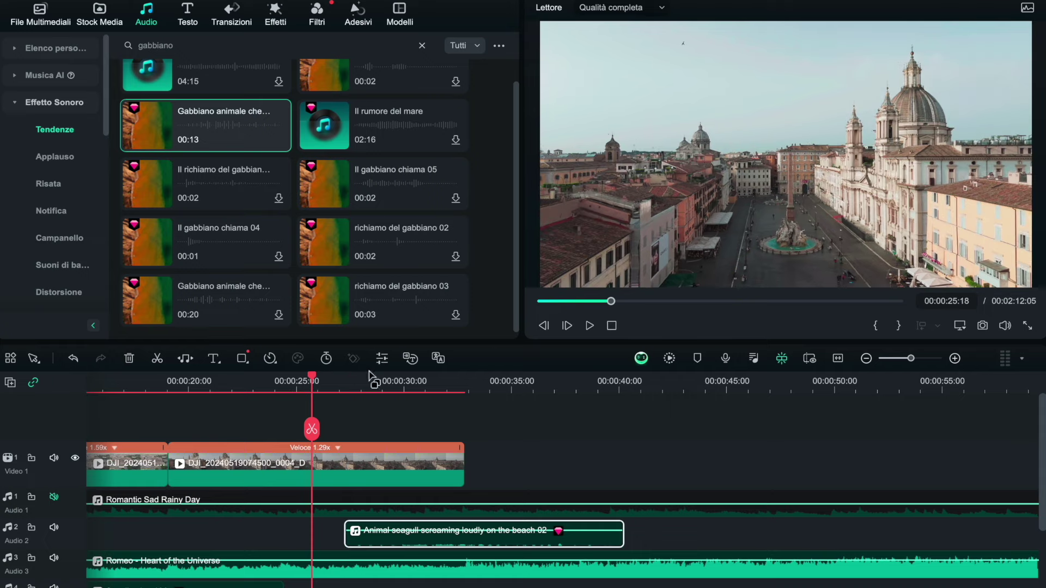
click(591, 330)
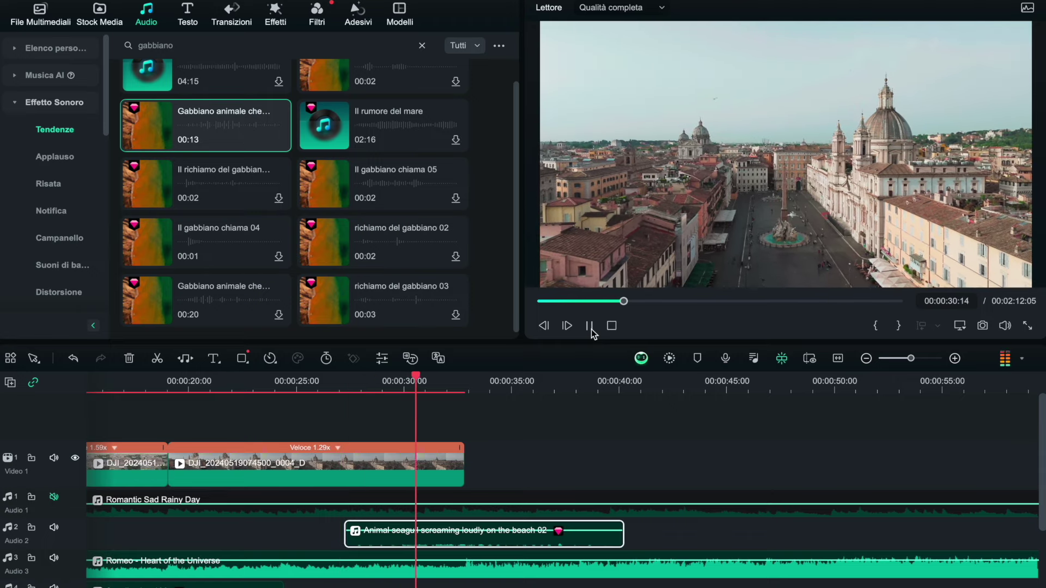
click(591, 330)
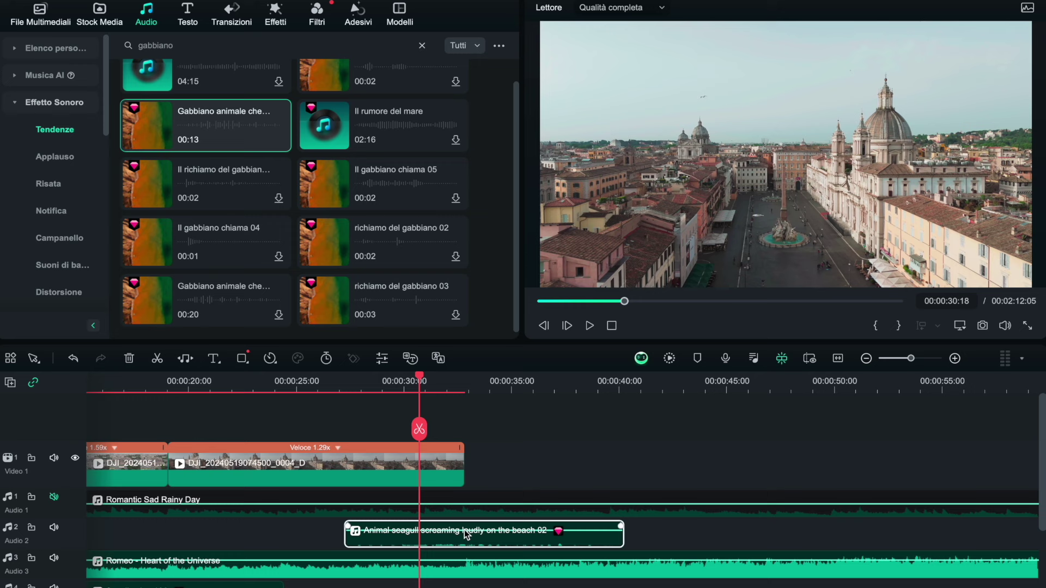
Step: Raise the volume of the seagull sound on Audio 2 and play the Piazza Navona section back up to 00:00:33:00
drag(463, 530, 466, 510)
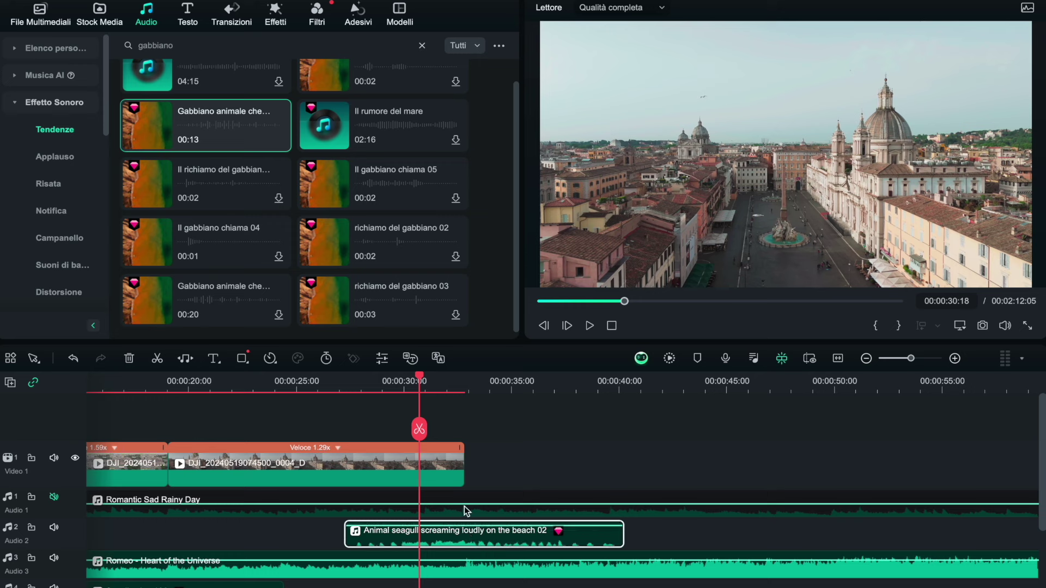
click(306, 375)
click(585, 333)
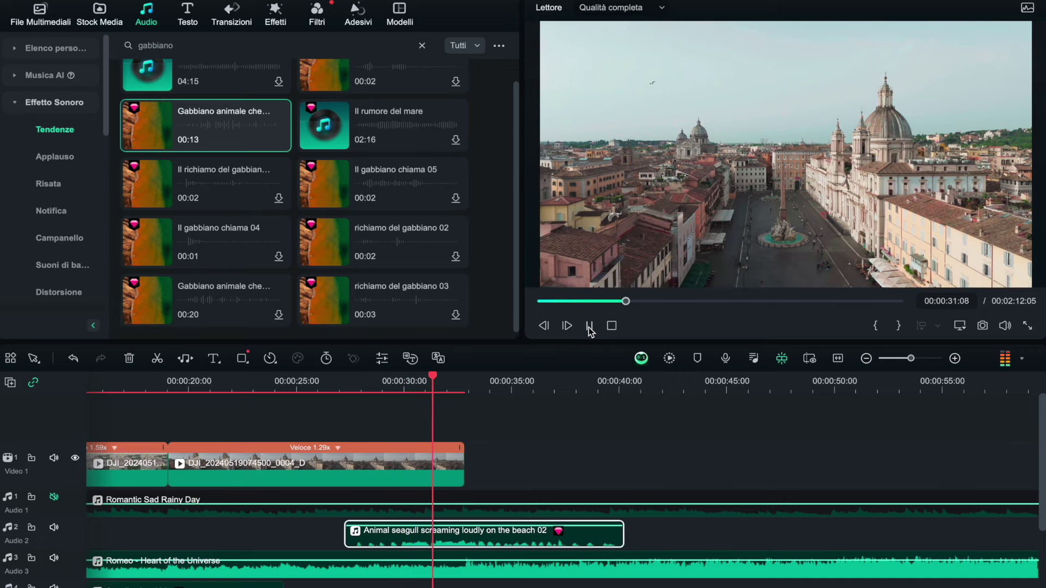
click(589, 326)
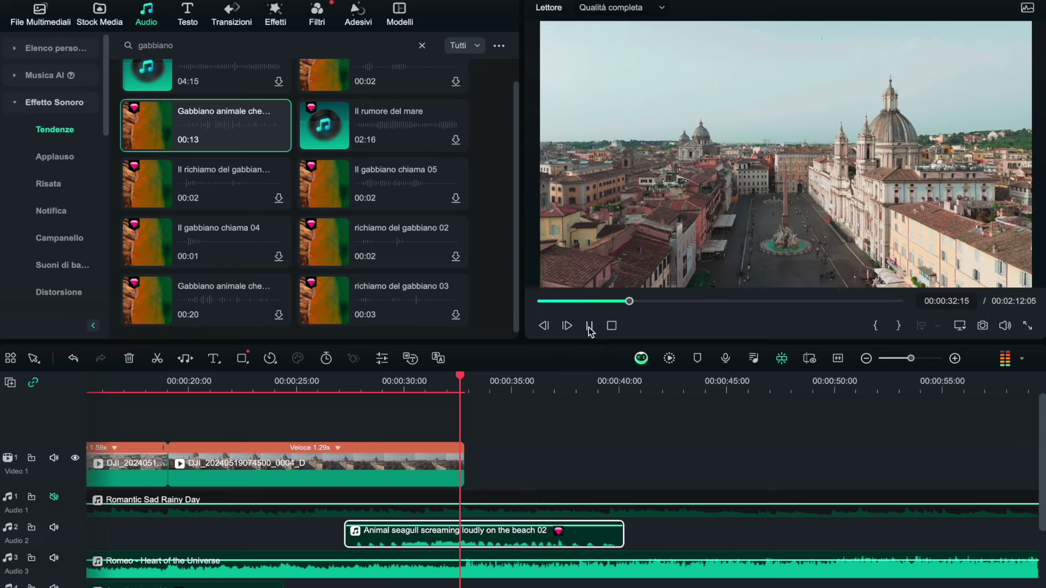
click(589, 326)
Step: Shift the seagull sound earlier to start at about 00:00:25:18 and trim its end to the playhead at 00:00:33:00
click(501, 515)
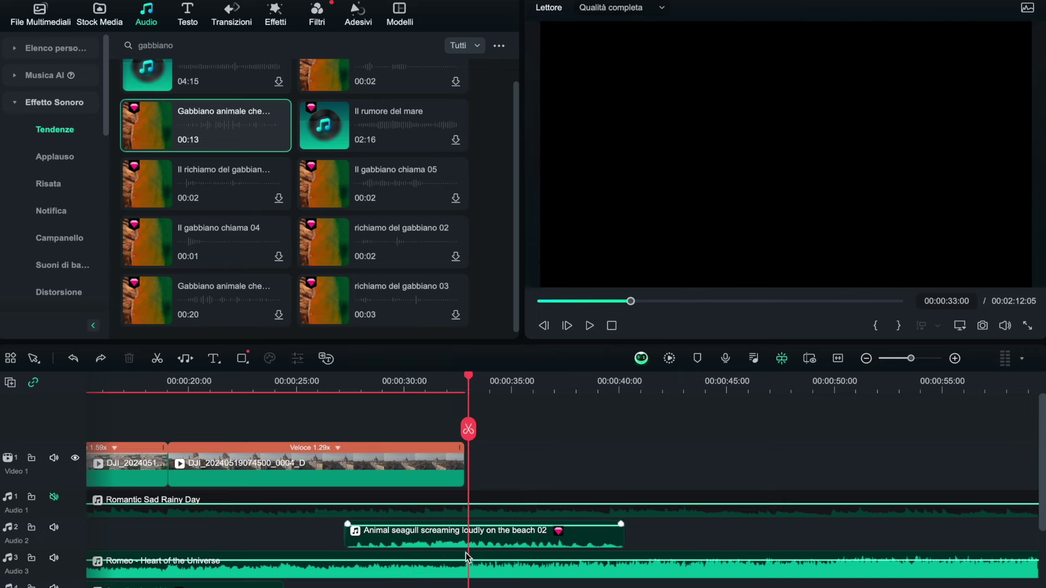
drag(492, 539, 458, 537)
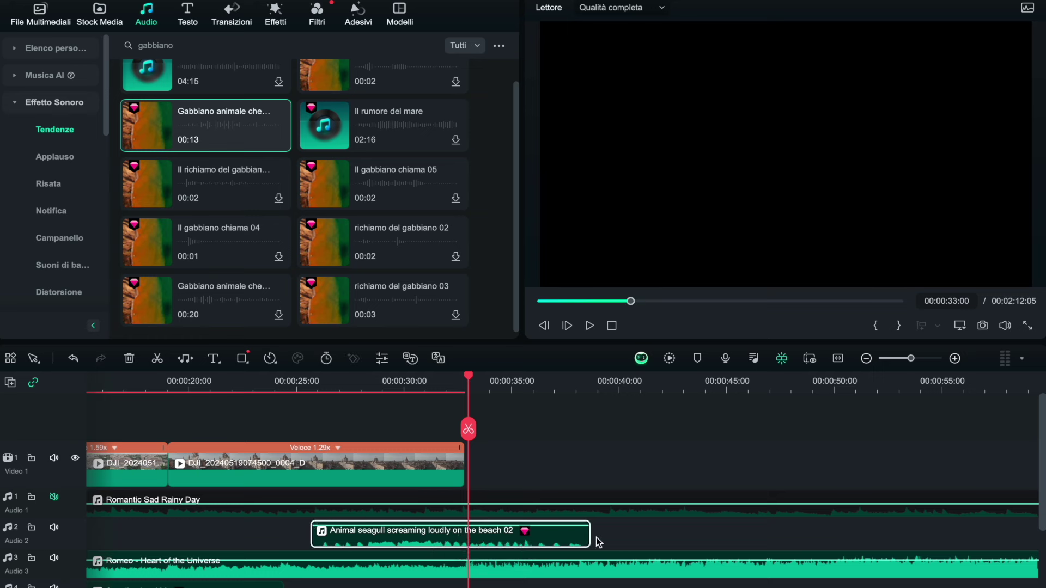
drag(585, 533, 470, 538)
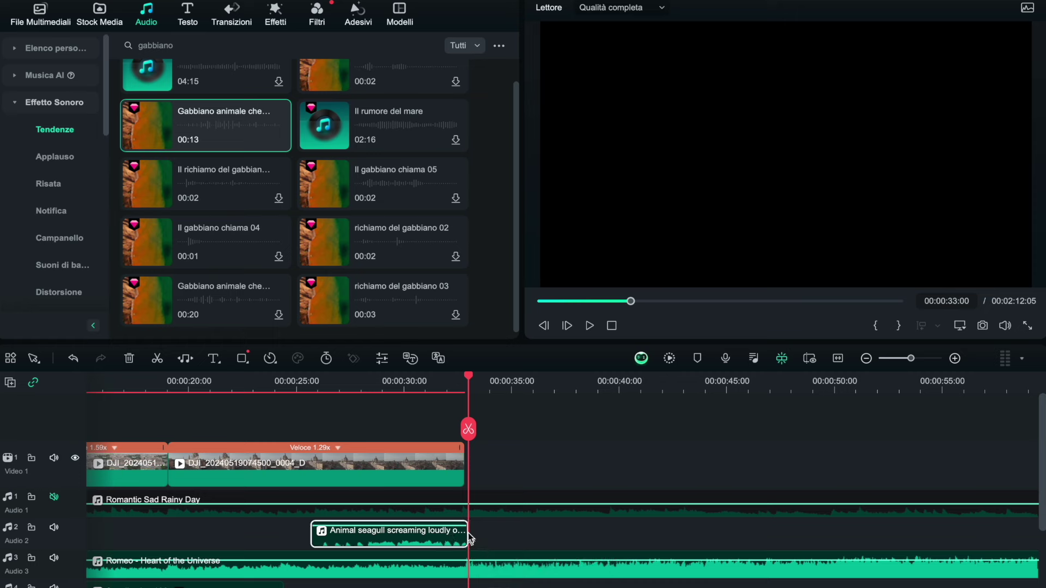
Step: Play the Piazza Navona section with the repositioned seagull sound, stopping at 00:00:34:04
click(286, 383)
click(589, 327)
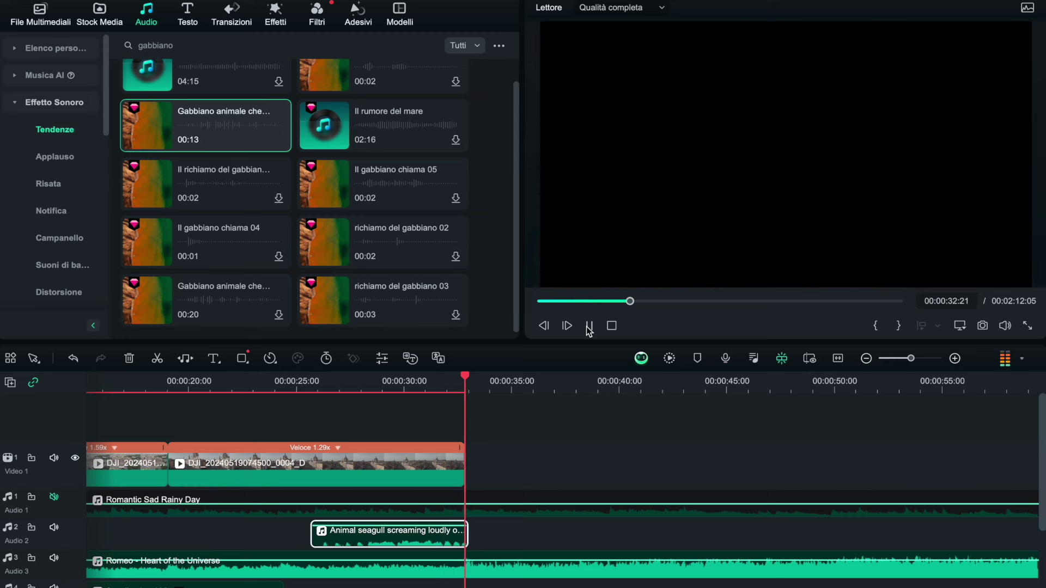
click(589, 326)
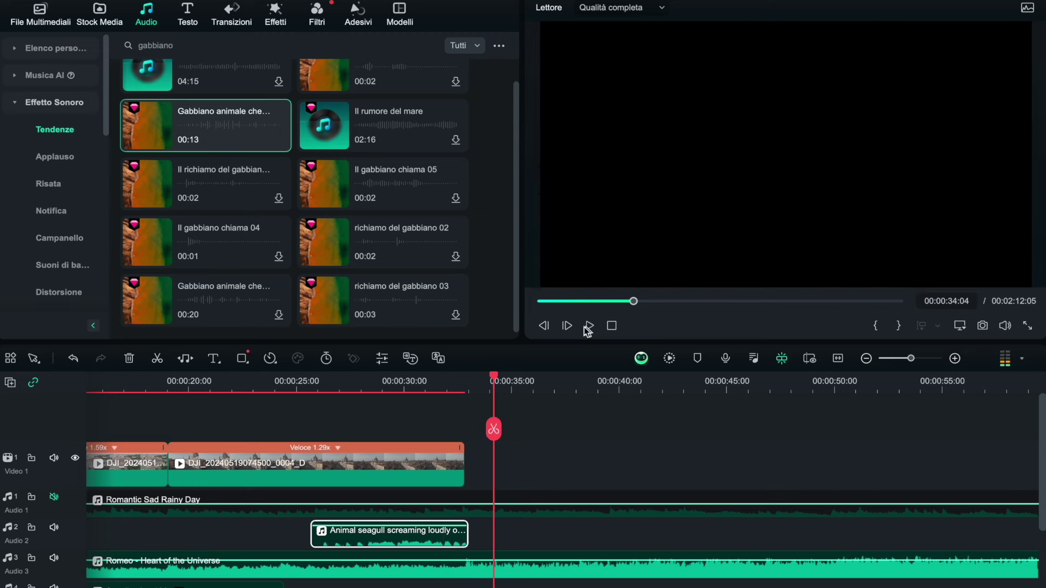
click(46, 18)
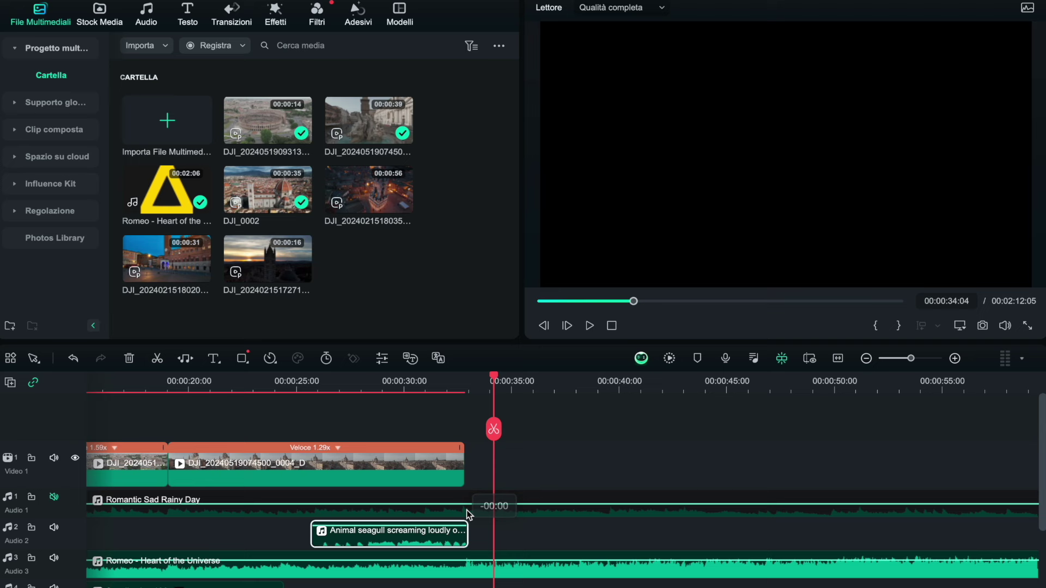
drag(468, 535, 464, 531)
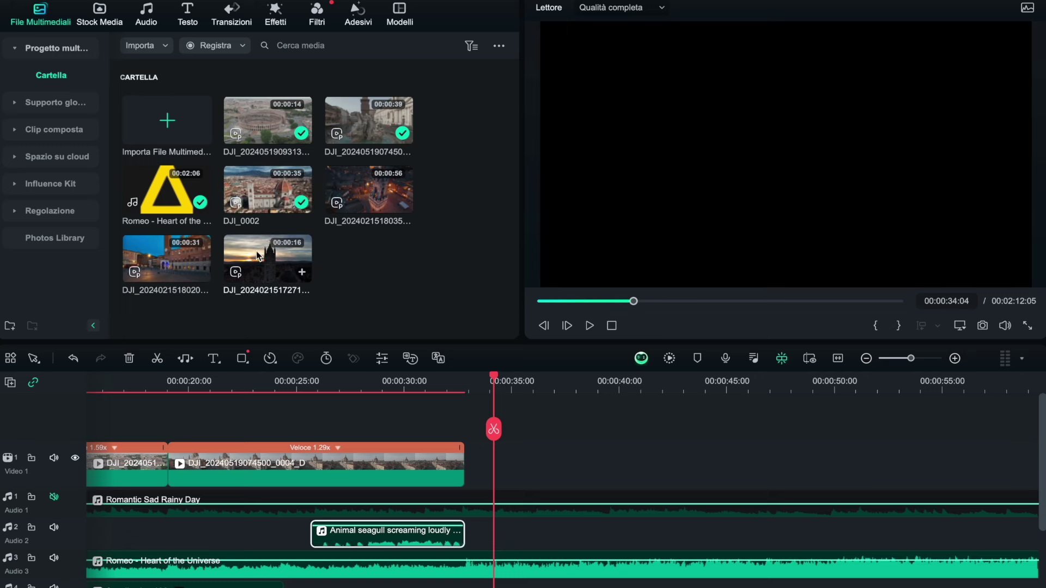
drag(254, 256, 474, 466)
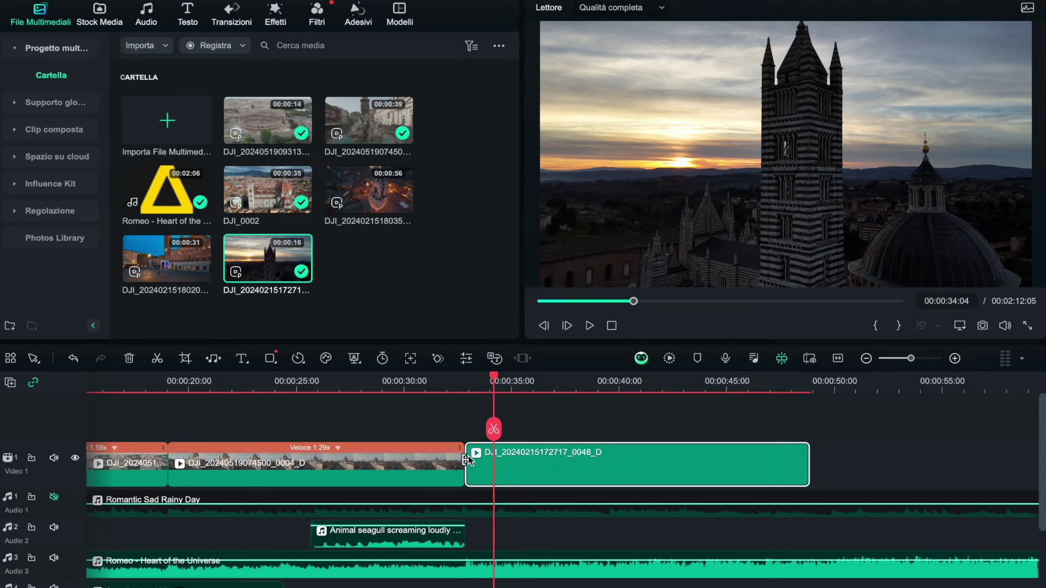
Step: Trim the sunset tower clip's start to the frame at 00:00:34:20 and reverse the clip's playback
mouse_move(497, 375)
mouse_down()
mouse_move(772, 381)
mouse_move(482, 392)
mouse_move(816, 379)
mouse_move(445, 396)
mouse_move(665, 375)
mouse_move(761, 375)
mouse_move(440, 390)
mouse_move(507, 389)
mouse_up()
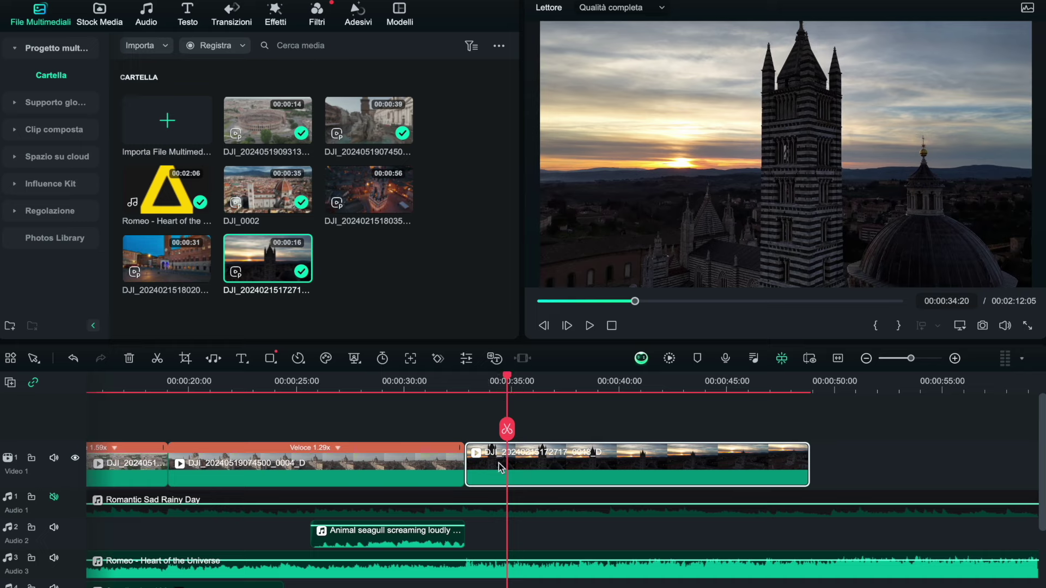
drag(470, 468, 506, 466)
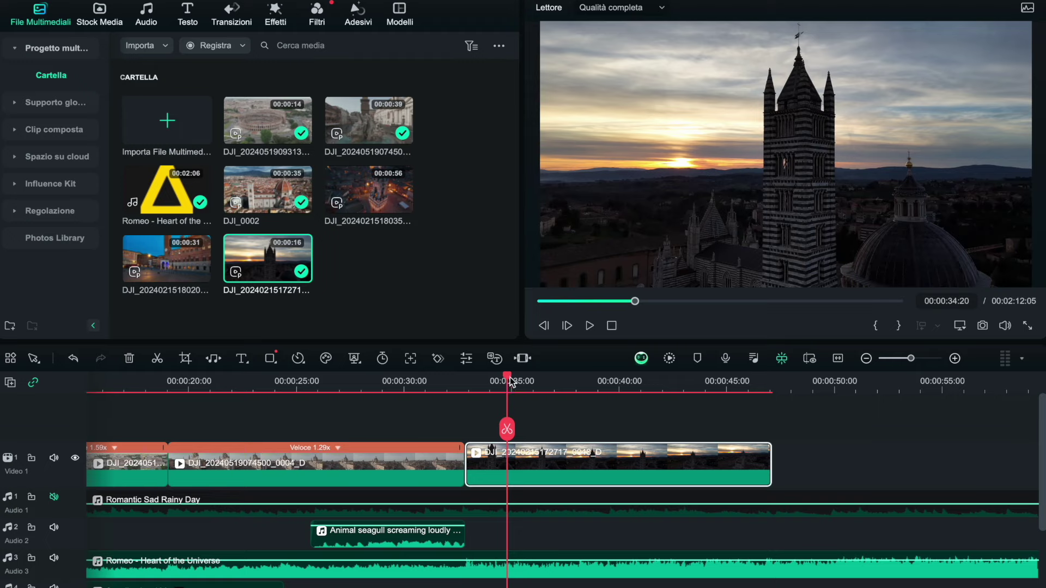
drag(510, 381, 604, 426)
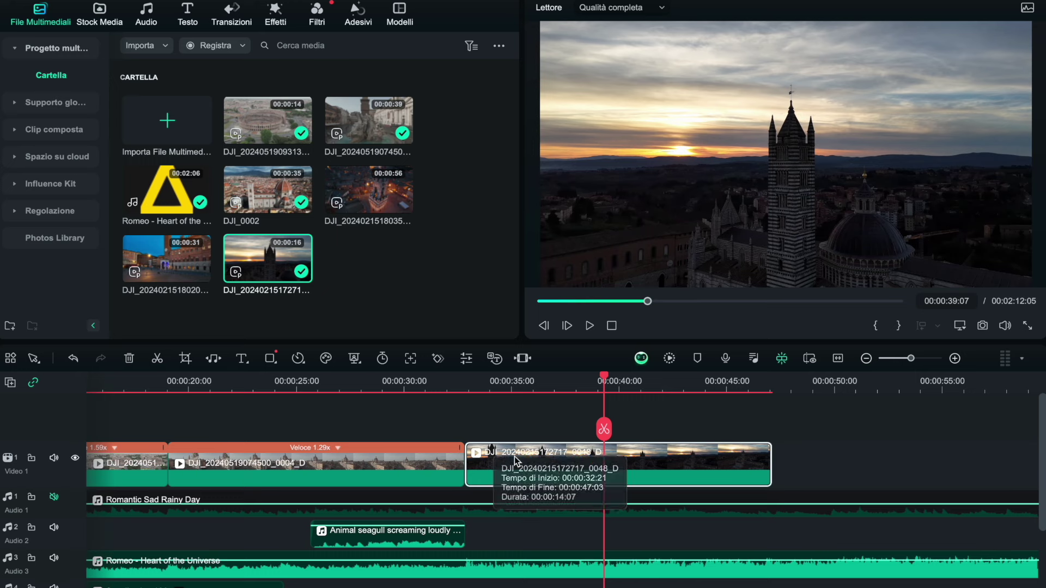
click(298, 359)
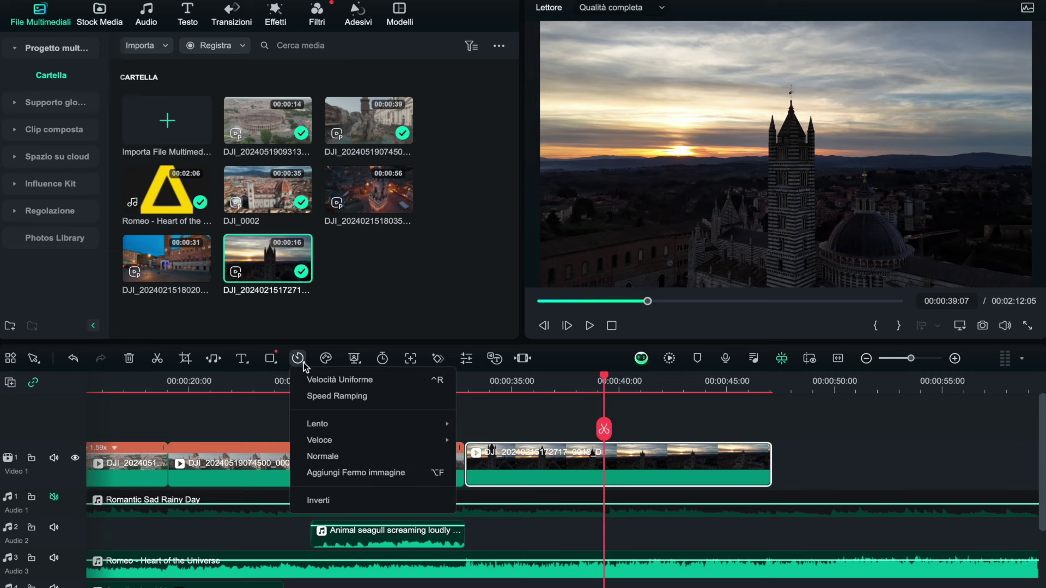
click(319, 499)
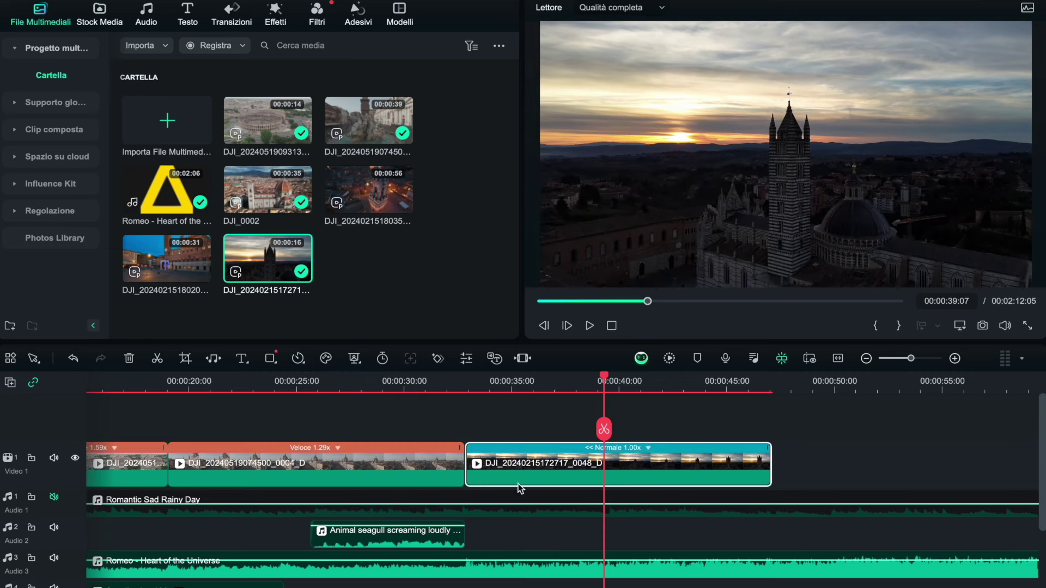
Step: Play from 00:00:31:00 through the reversed sunset tower clip, stopping past its end at 00:00:47:06
drag(607, 378, 427, 380)
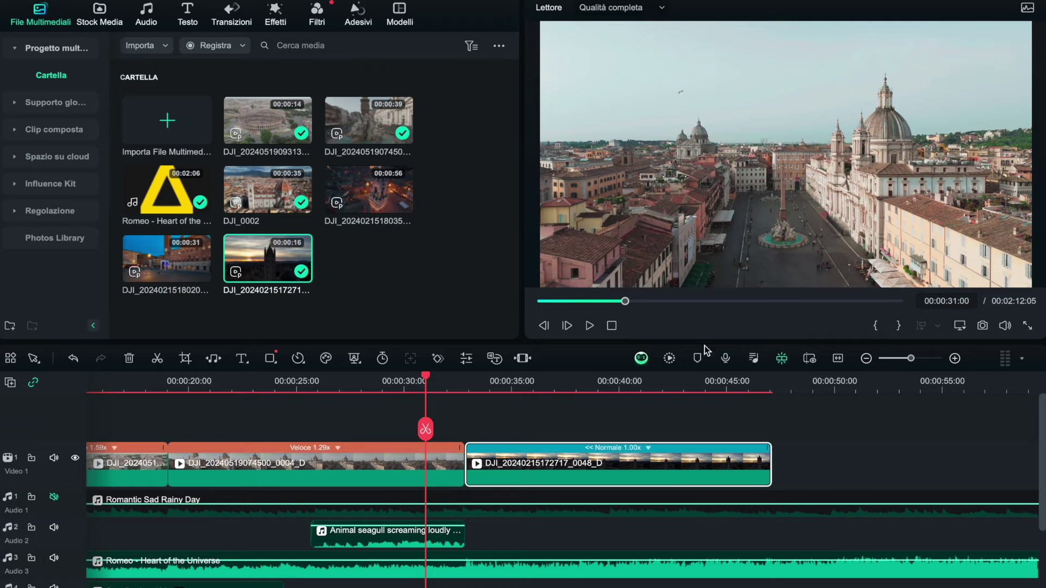
click(590, 325)
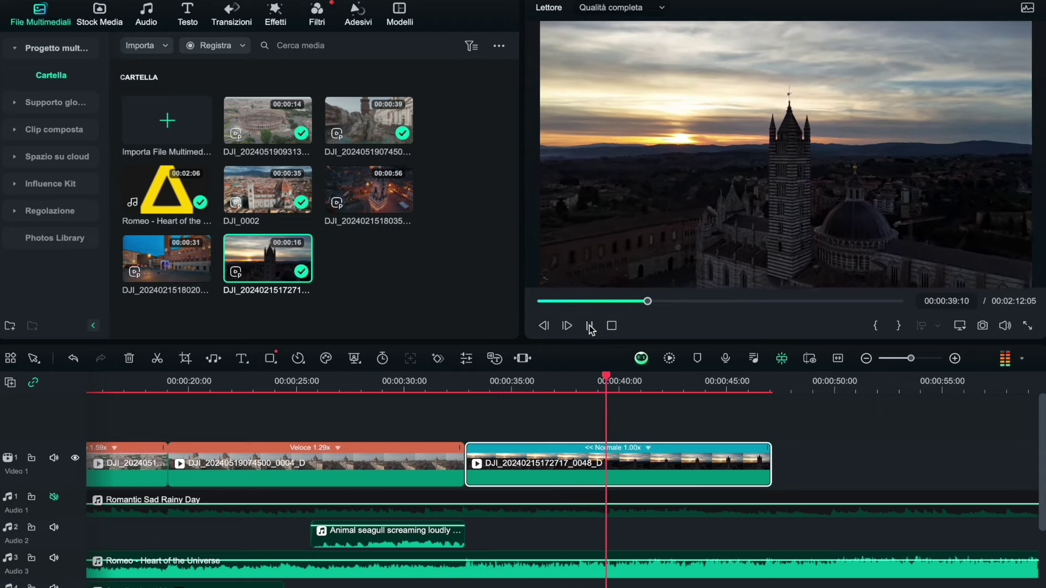
click(591, 326)
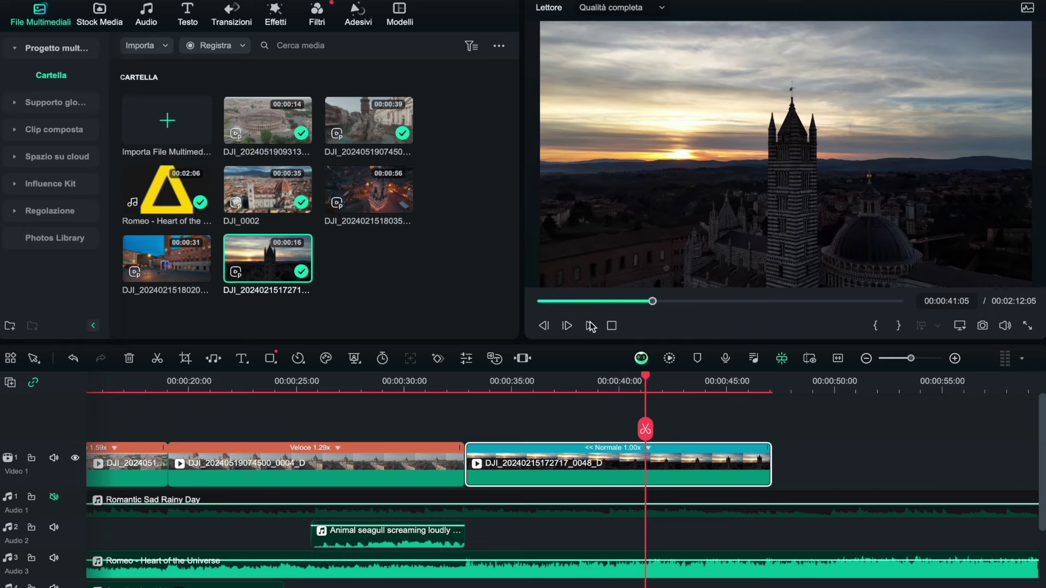
click(591, 326)
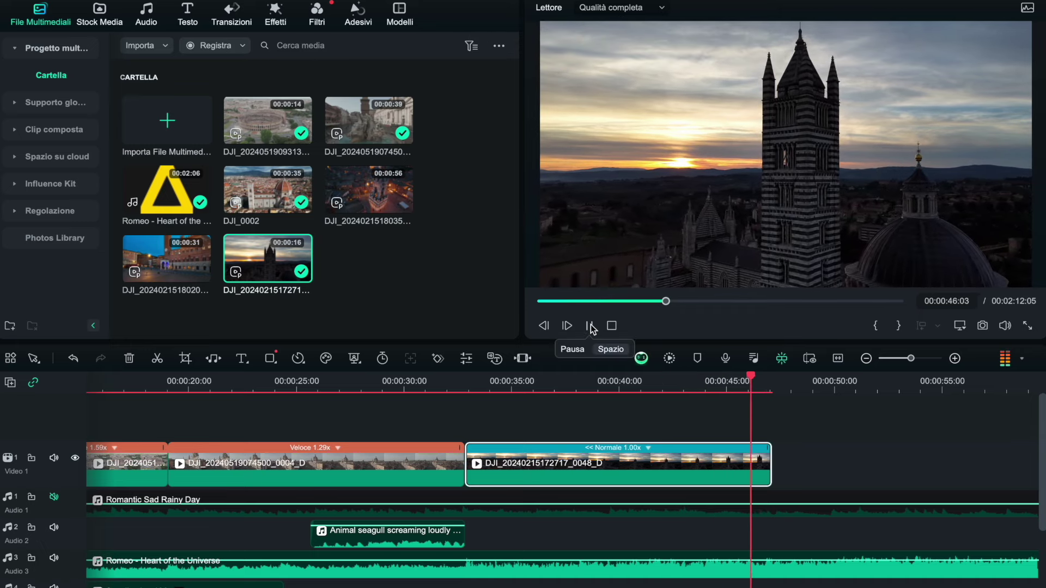
click(591, 326)
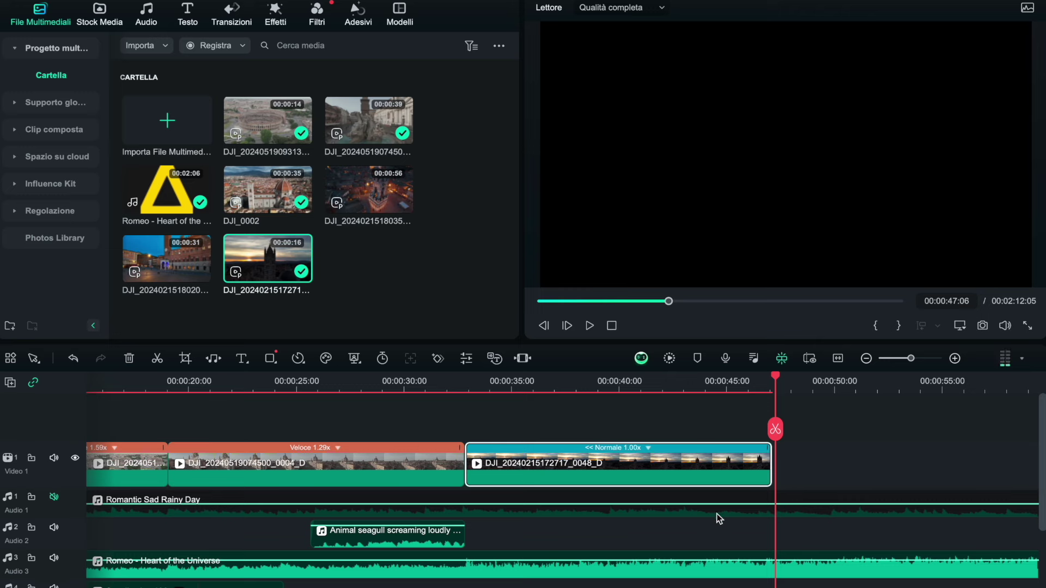
Step: Find the music cue at 00:00:46:22 and speed the reversed tower clip up to 1.02x so it ends there
scroll(717, 514, right, 5)
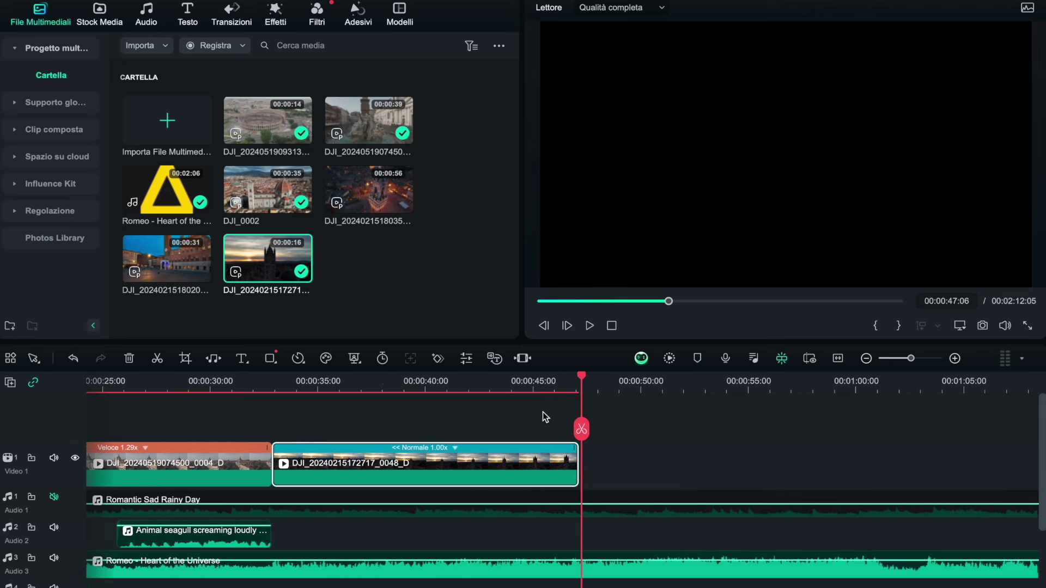
click(522, 411)
click(588, 326)
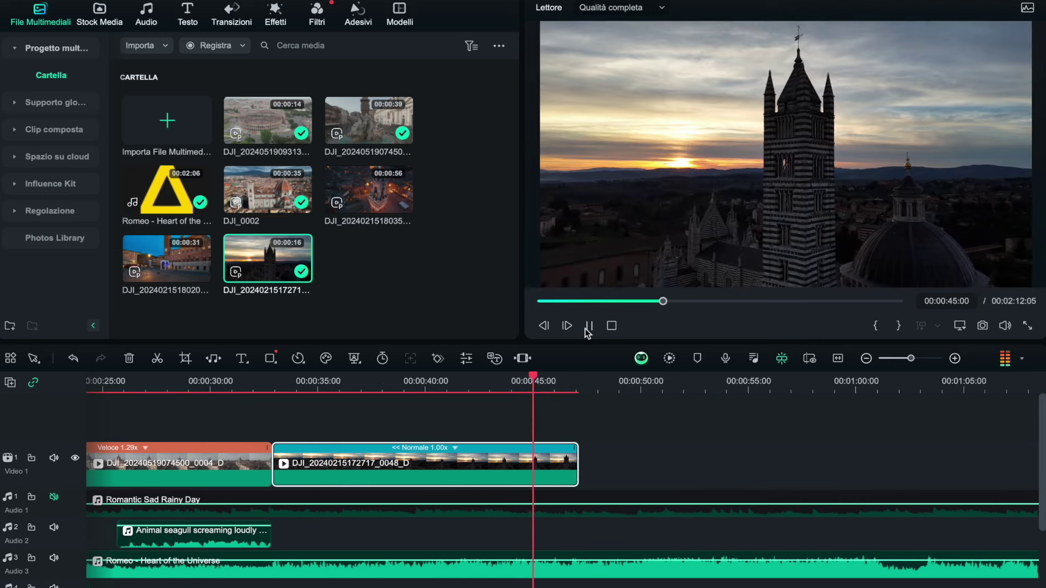
click(588, 326)
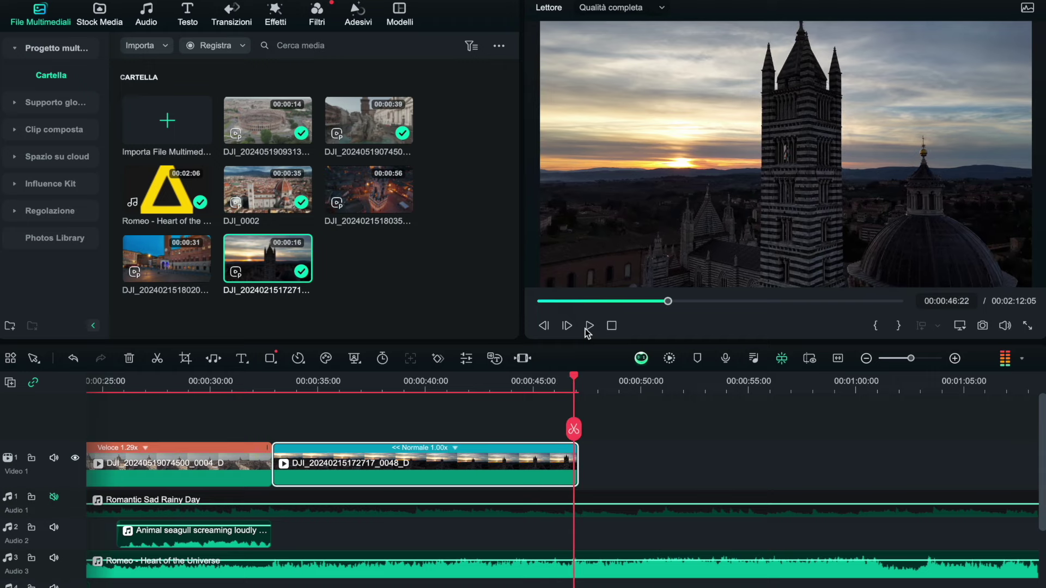
scroll(591, 457, up, 5)
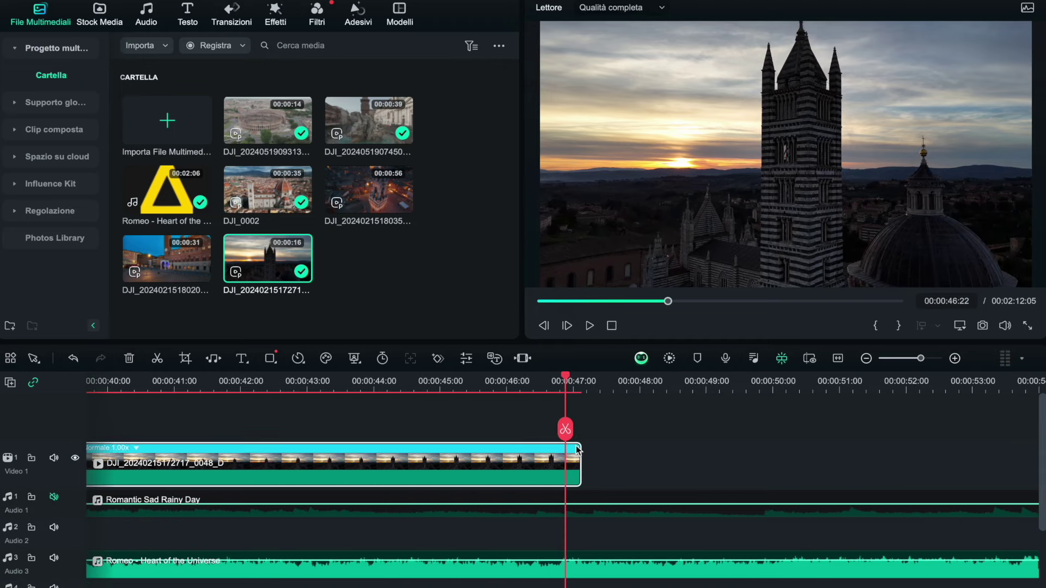
drag(577, 451, 566, 451)
scroll(584, 448, down, 4)
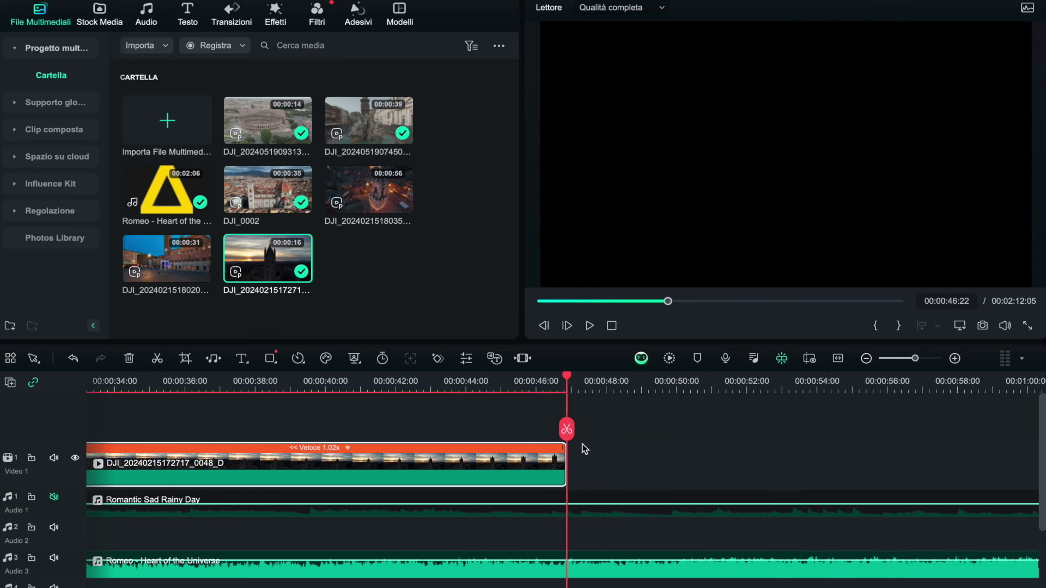
click(501, 381)
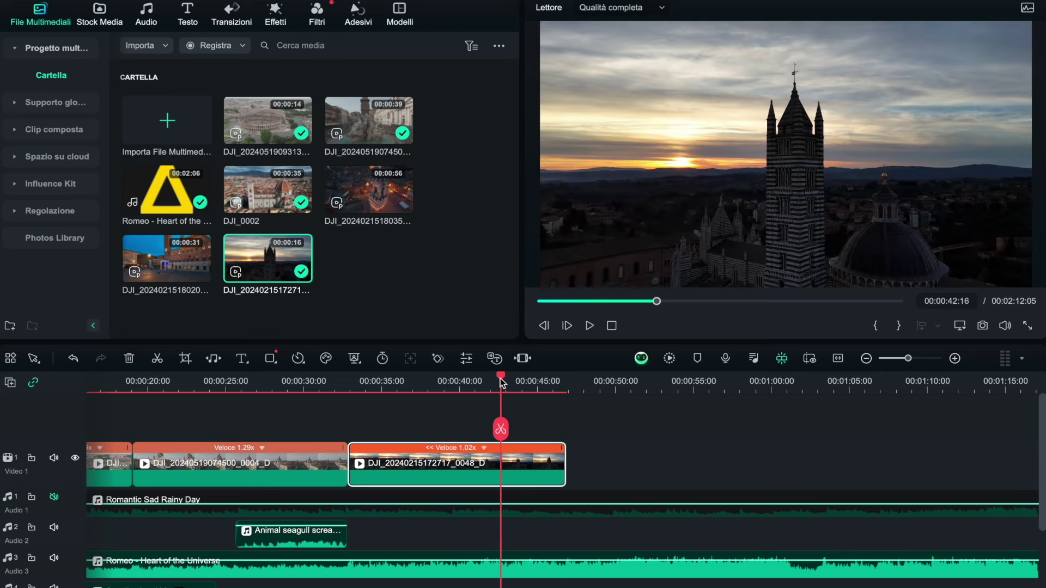
double_click(155, 256)
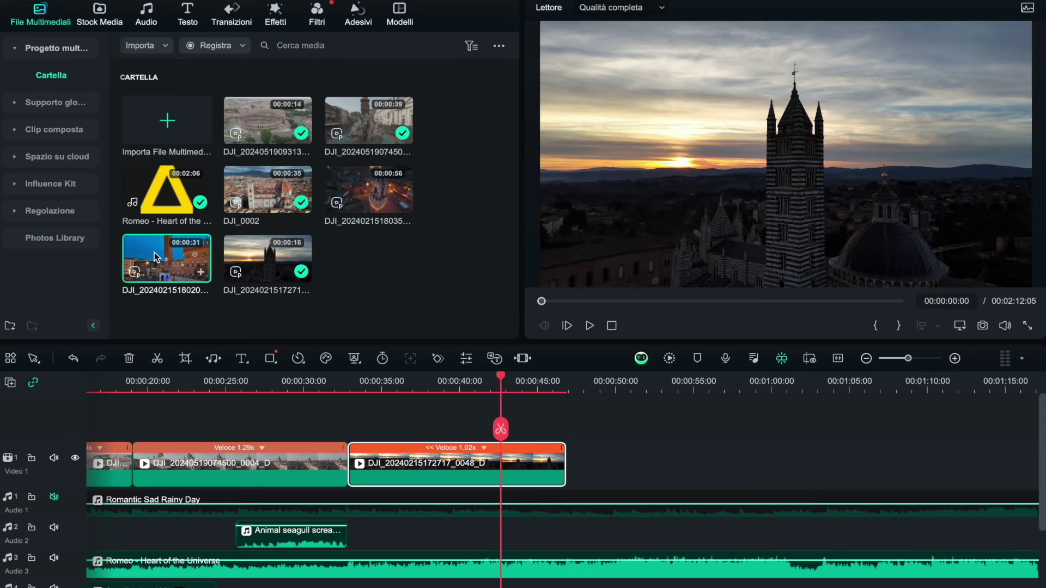
drag(155, 255, 576, 482)
scroll(576, 478, right, 5)
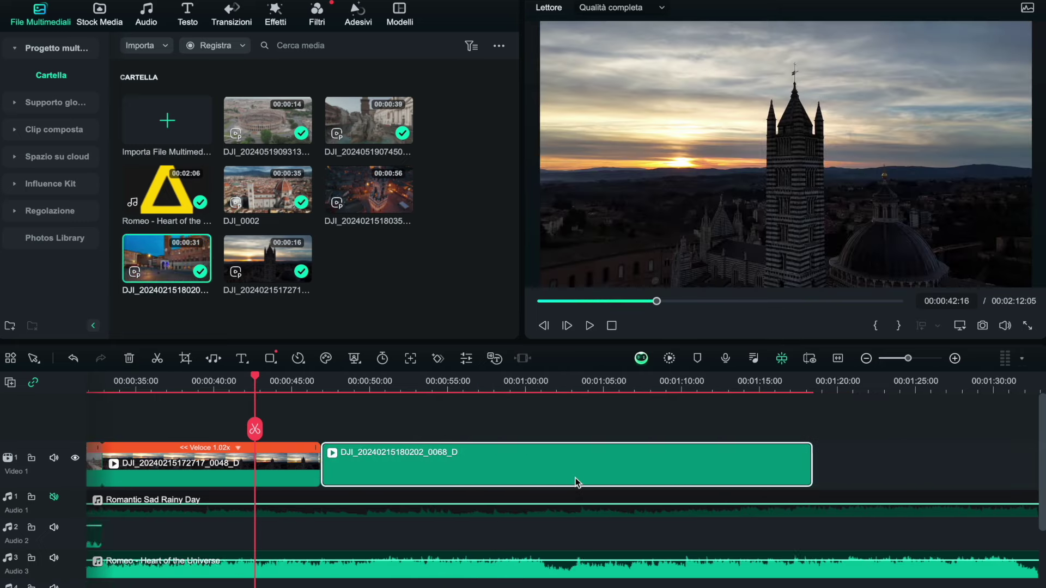
drag(238, 380, 438, 393)
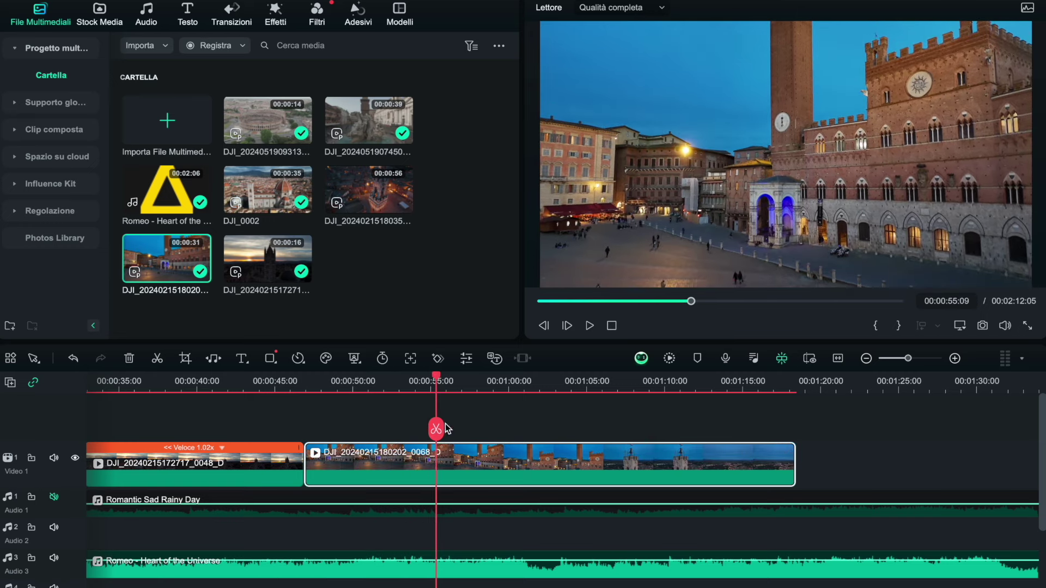
drag(437, 429, 440, 430)
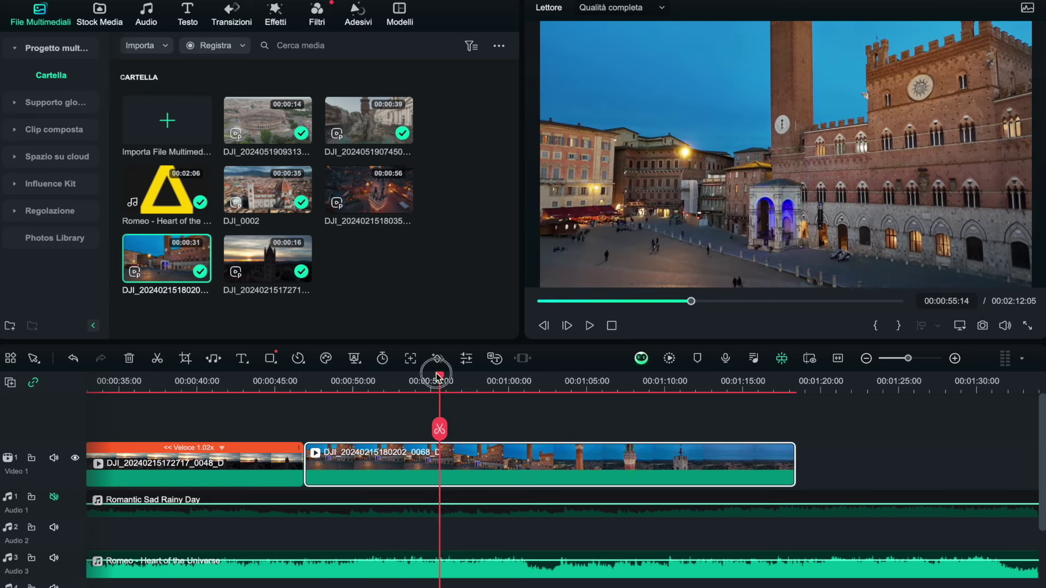
drag(438, 375, 432, 375)
click(431, 430)
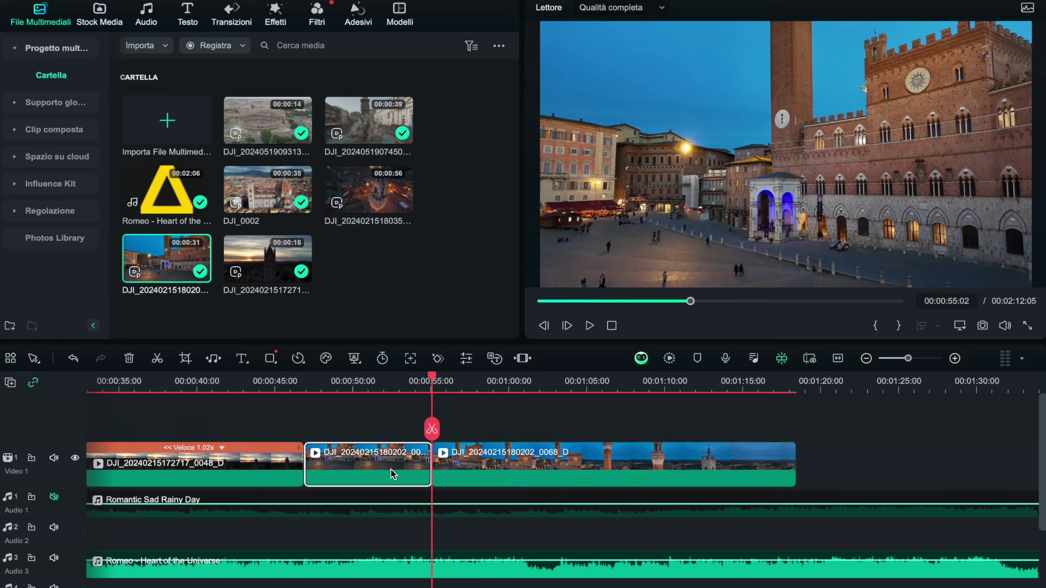
Step: Delete the dusk piazza clip's part before the split and trim the remaining clip's end to 00:01:03:09
click(130, 358)
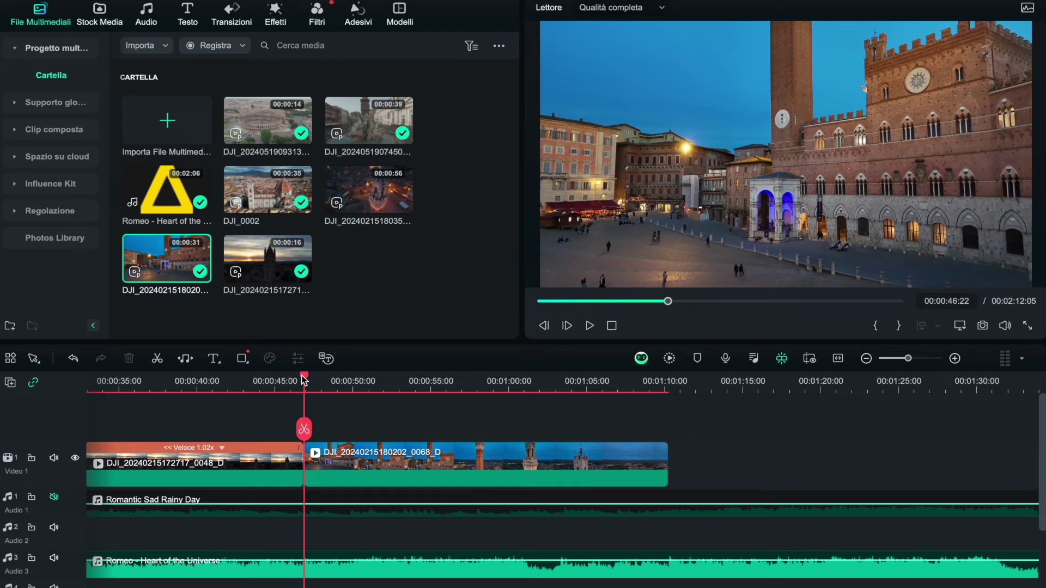
drag(304, 379, 456, 379)
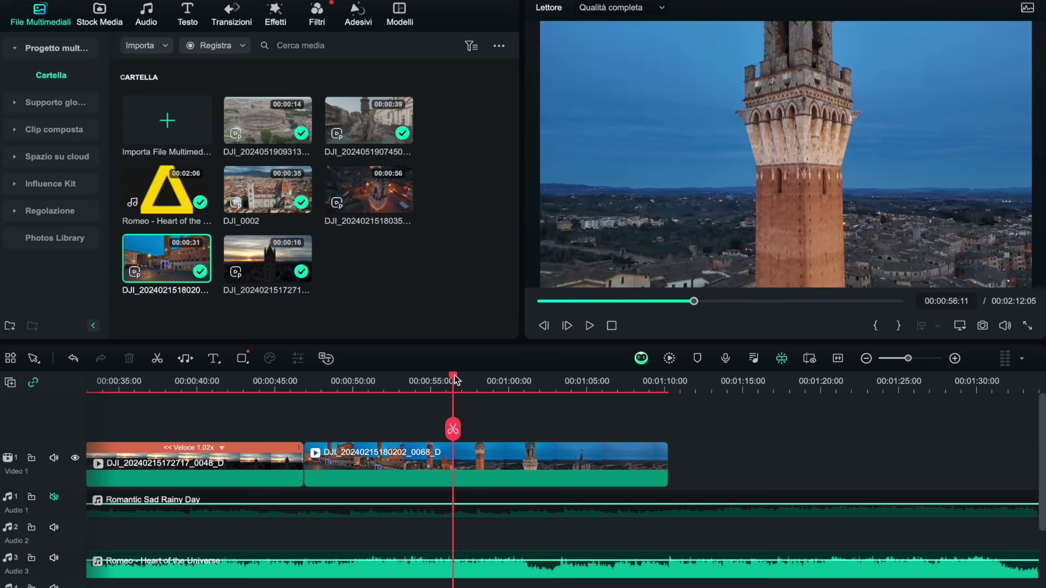
click(588, 327)
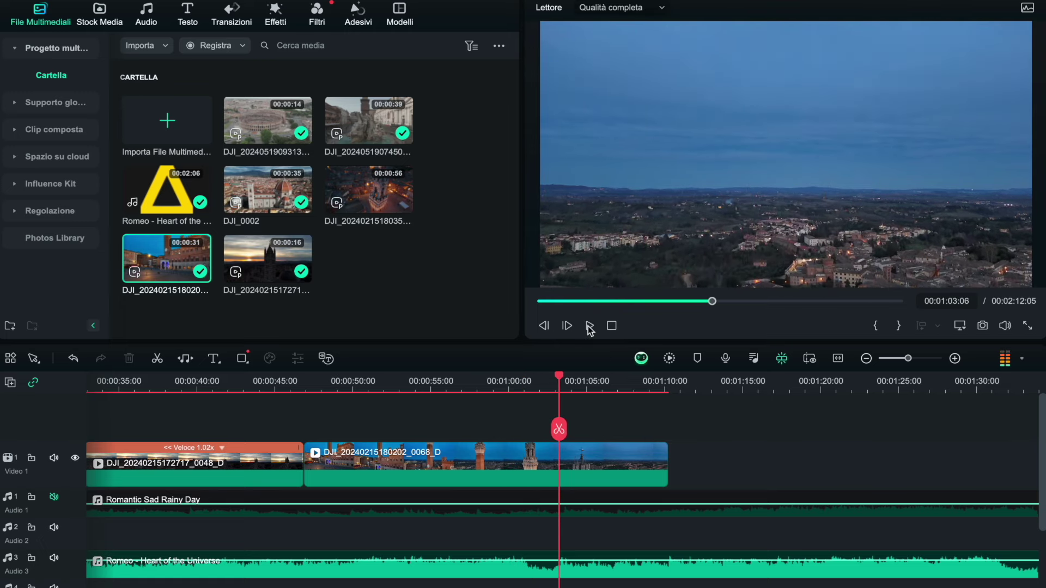
click(563, 379)
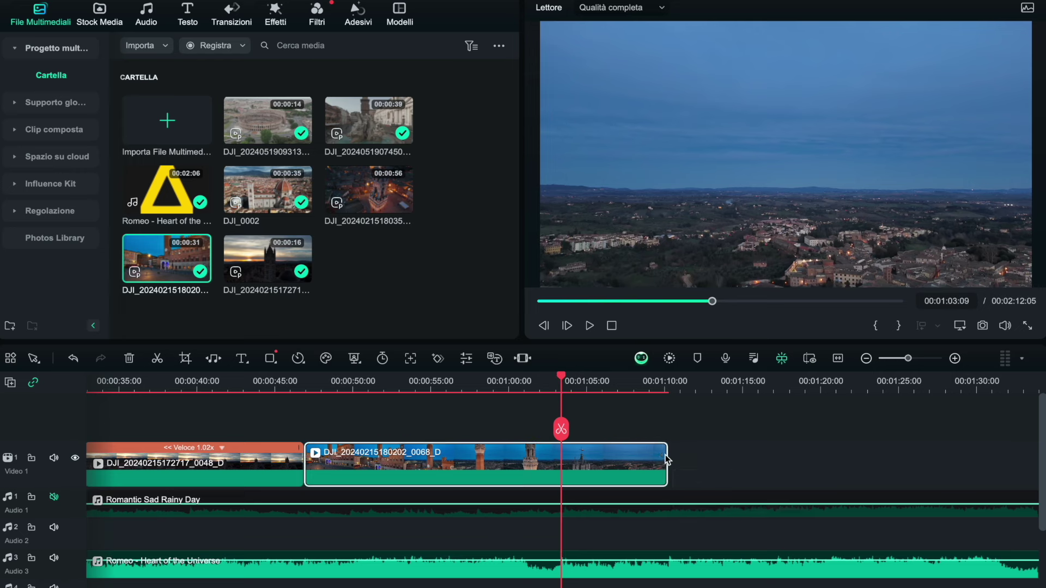
drag(665, 455, 557, 456)
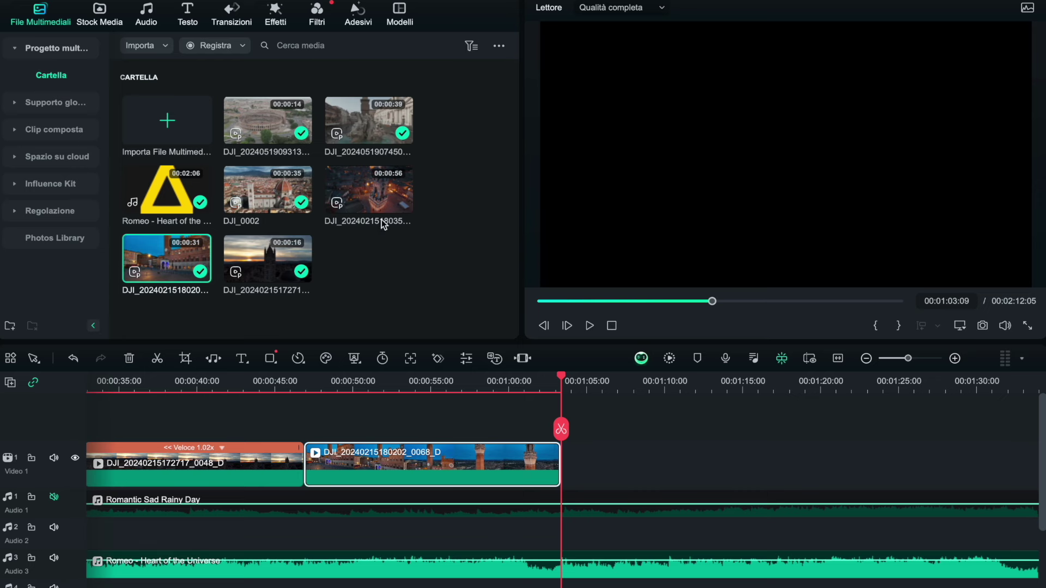
double_click(370, 204)
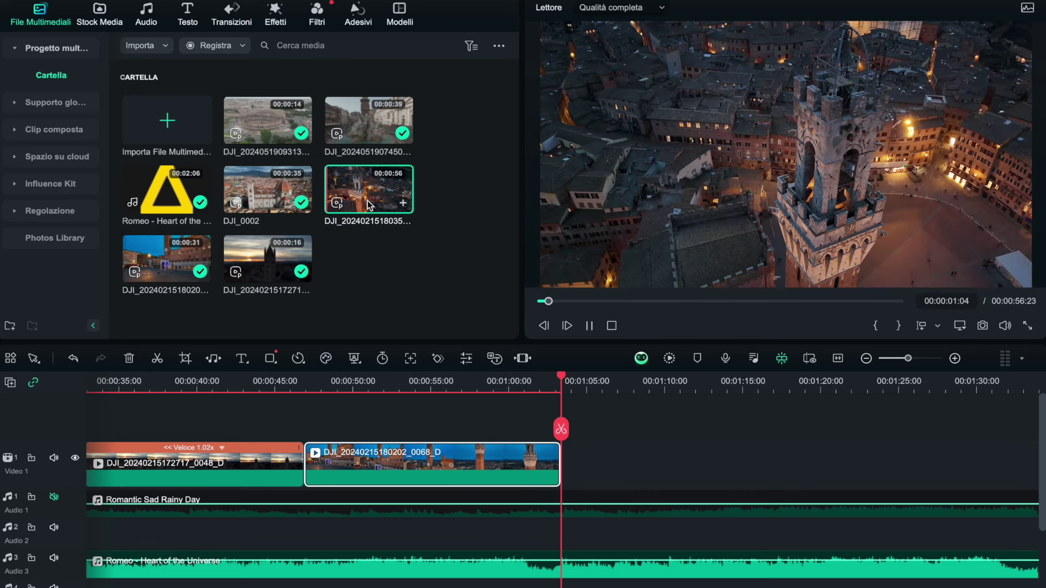
drag(370, 204, 567, 463)
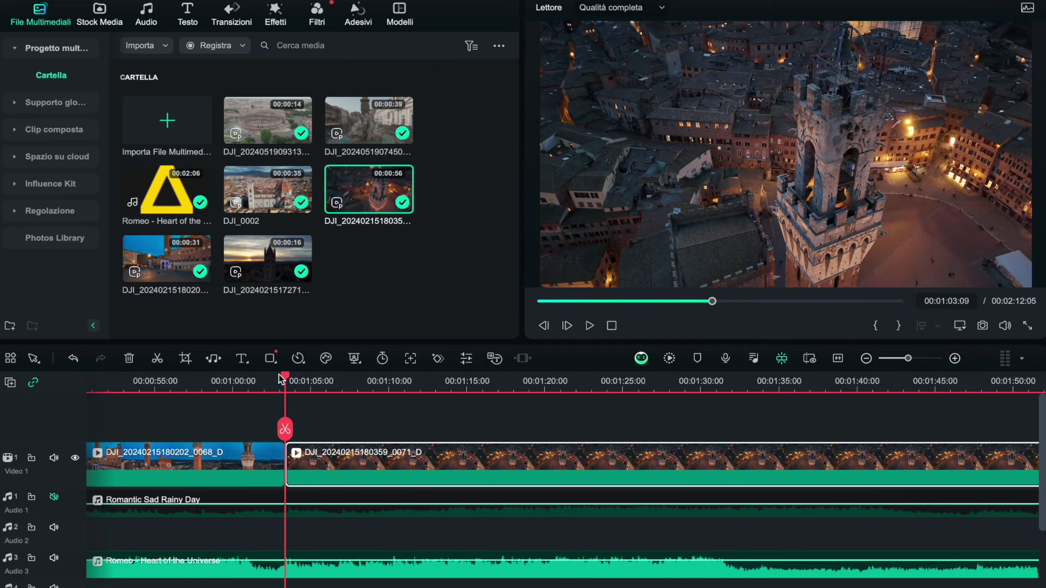
drag(288, 380, 384, 381)
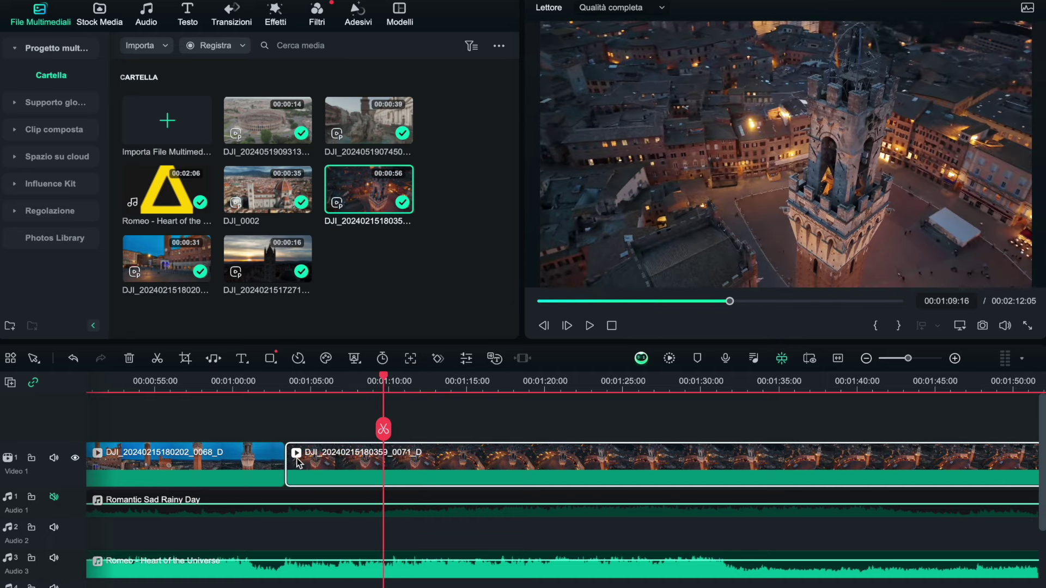
drag(292, 461, 384, 464)
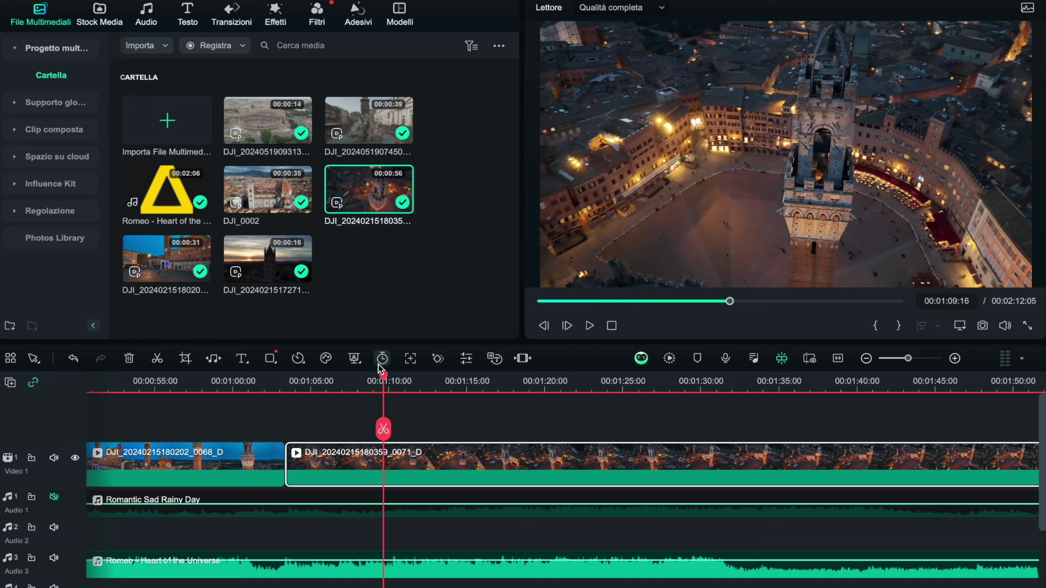
click(299, 360)
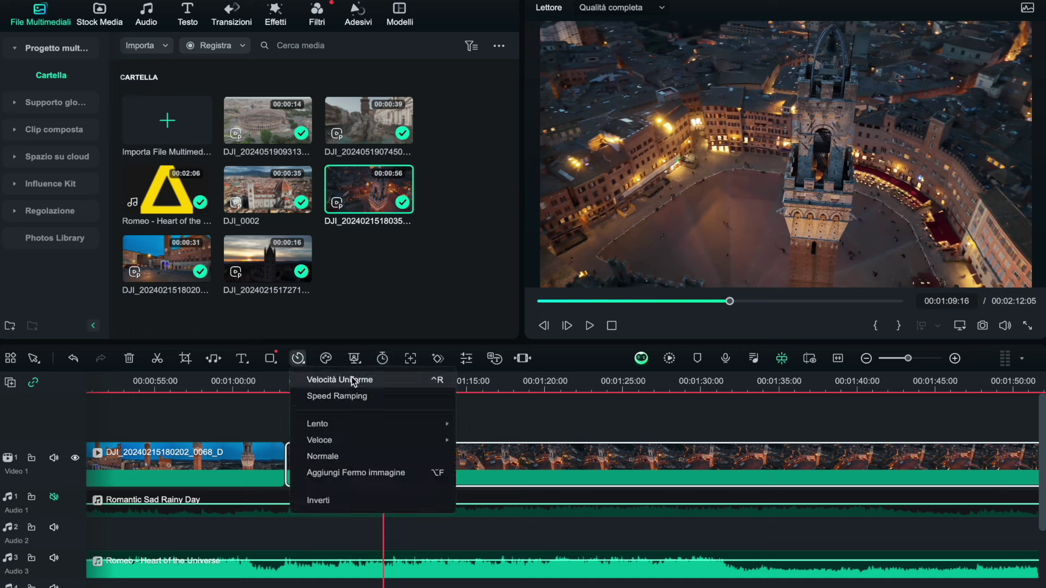
mouse_move(349, 426)
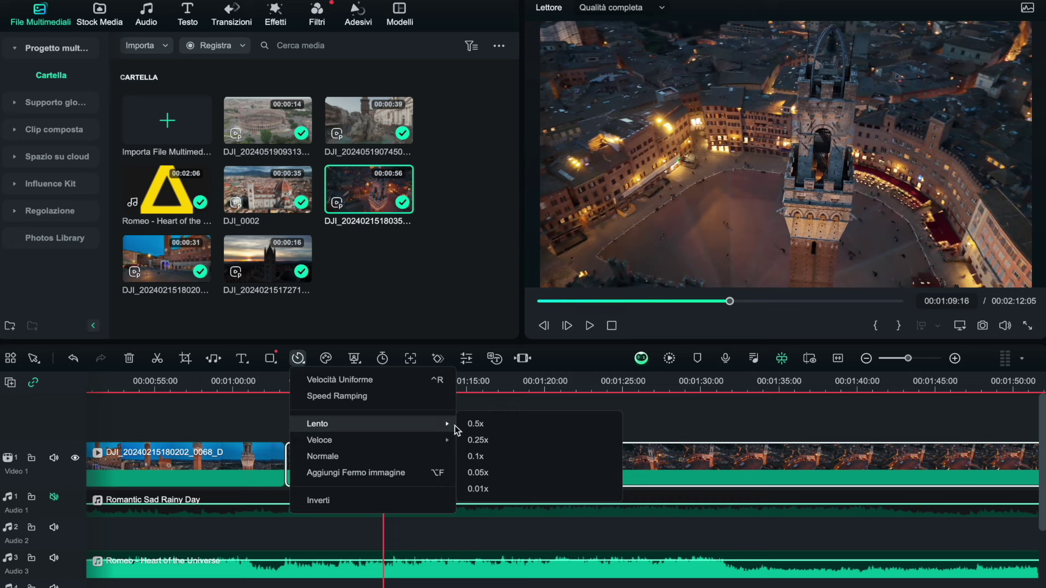
mouse_move(429, 438)
click(498, 439)
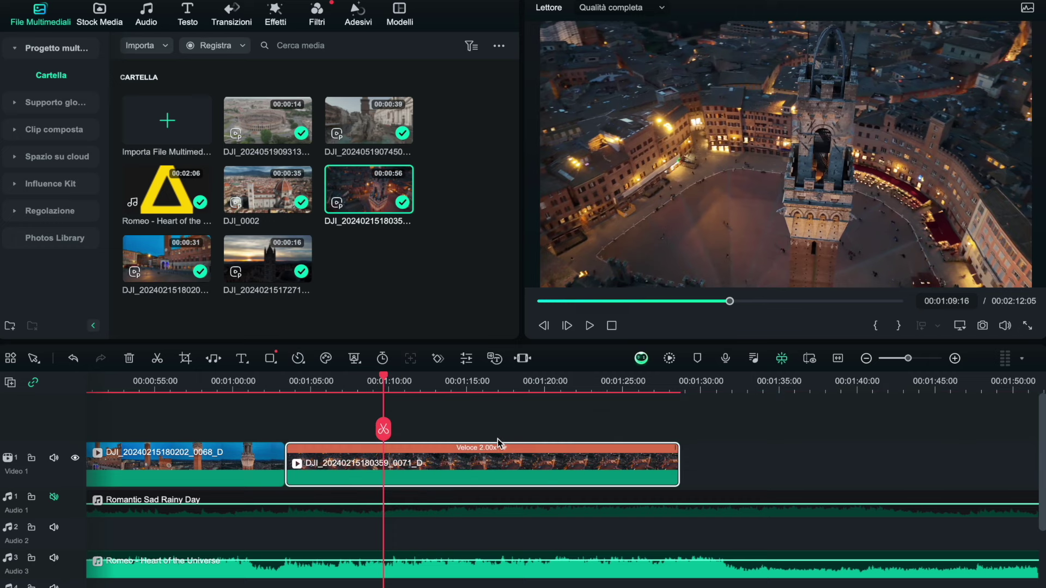
Step: Play the sequence from 00:00:41:23 through the reversed tower and dusk piazza clips into the 2x tower clip
click(238, 383)
click(188, 383)
scroll(261, 434, left, 5)
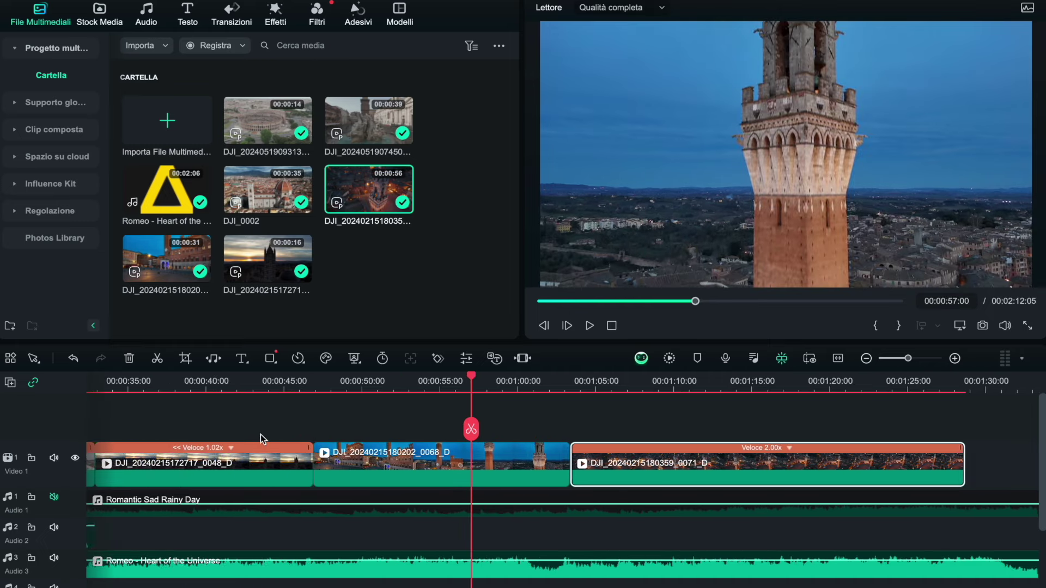
scroll(261, 433, left, 3)
click(362, 383)
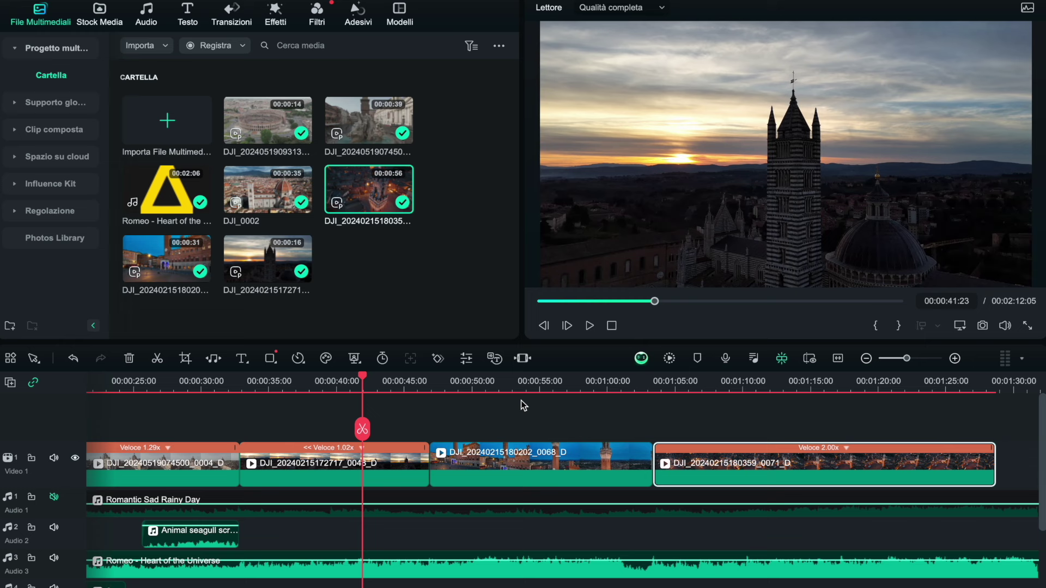
click(591, 329)
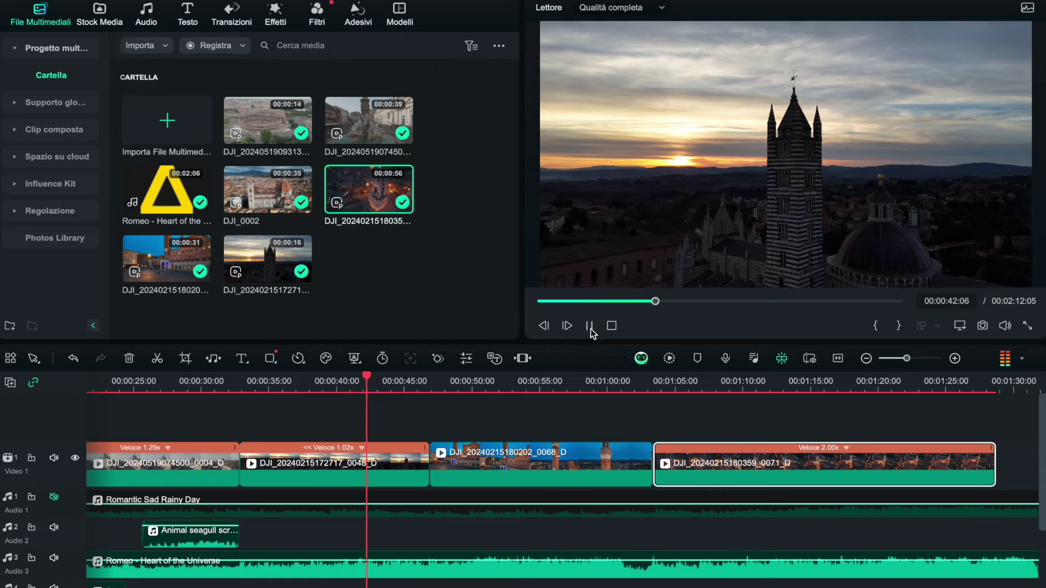
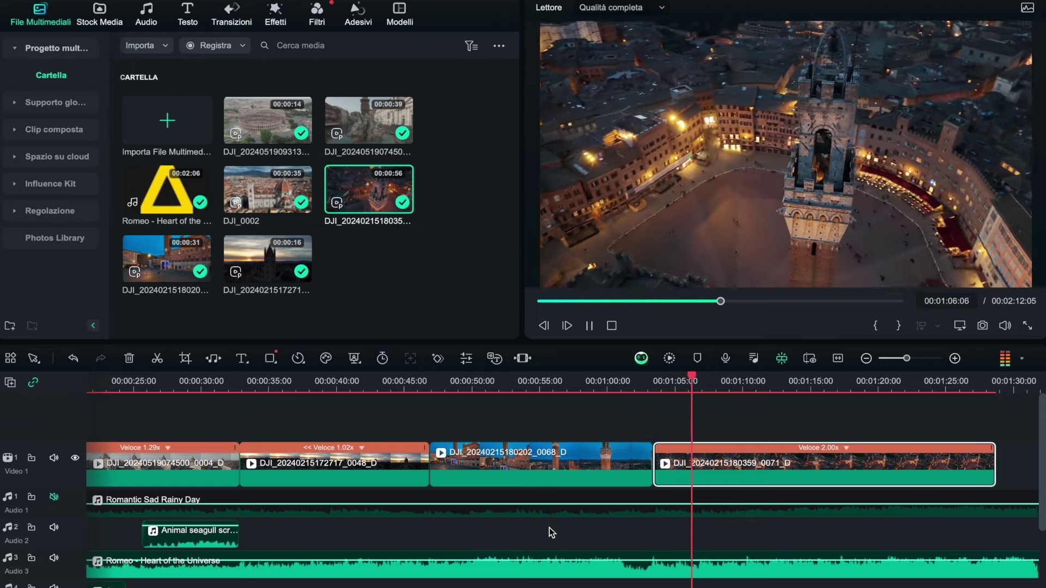
scroll(603, 519, right, 5)
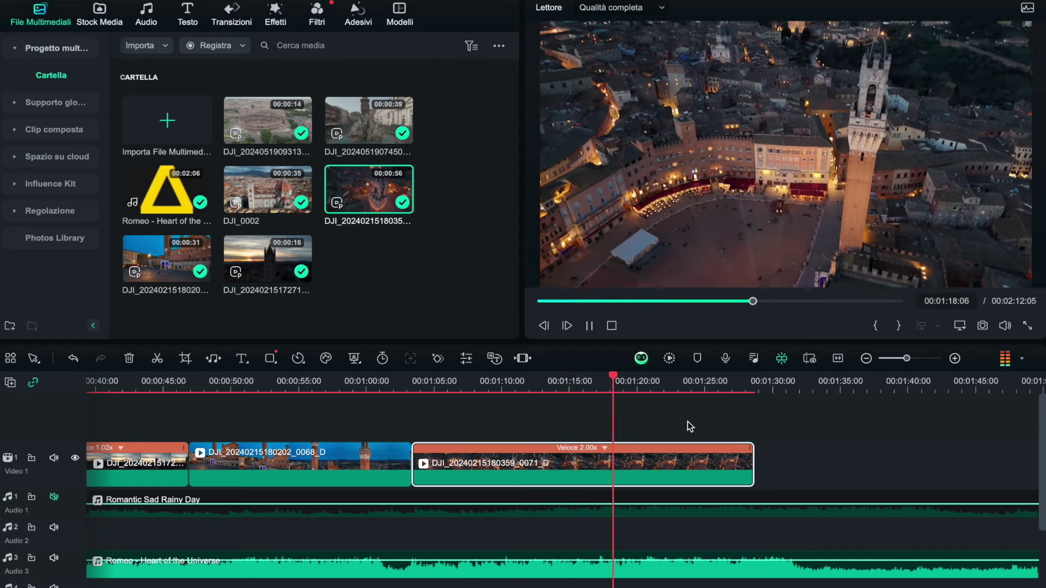
Step: Find the ending point at 00:01:17:08, split the 2x tower clip there and delete its remainder
click(567, 388)
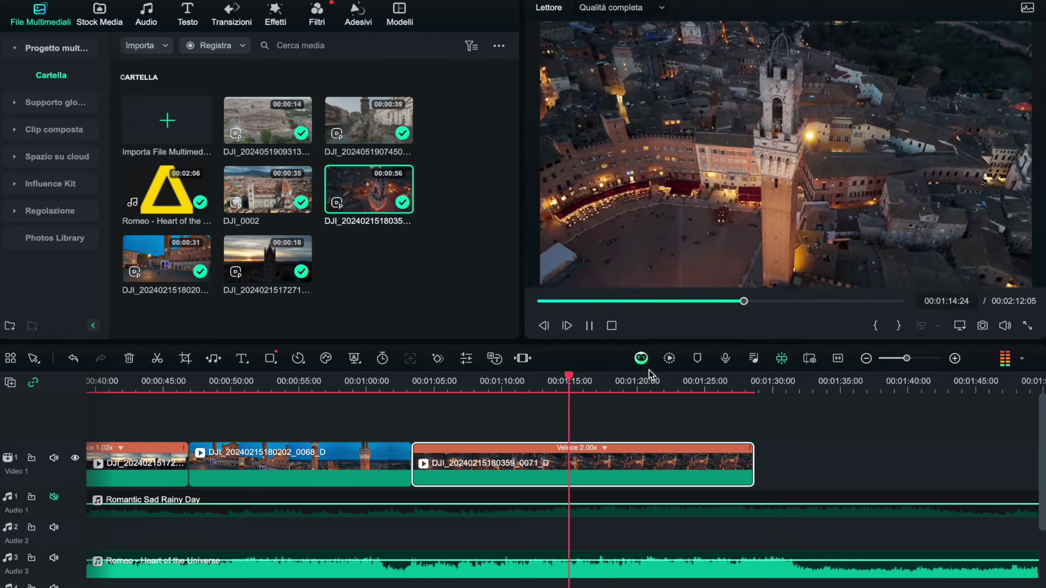
click(589, 326)
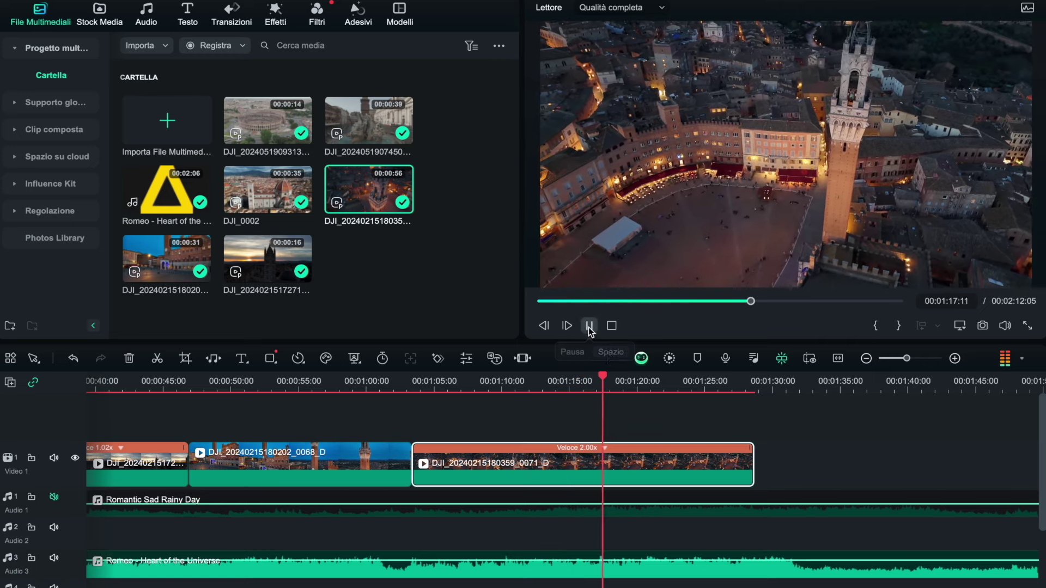
drag(603, 380, 582, 380)
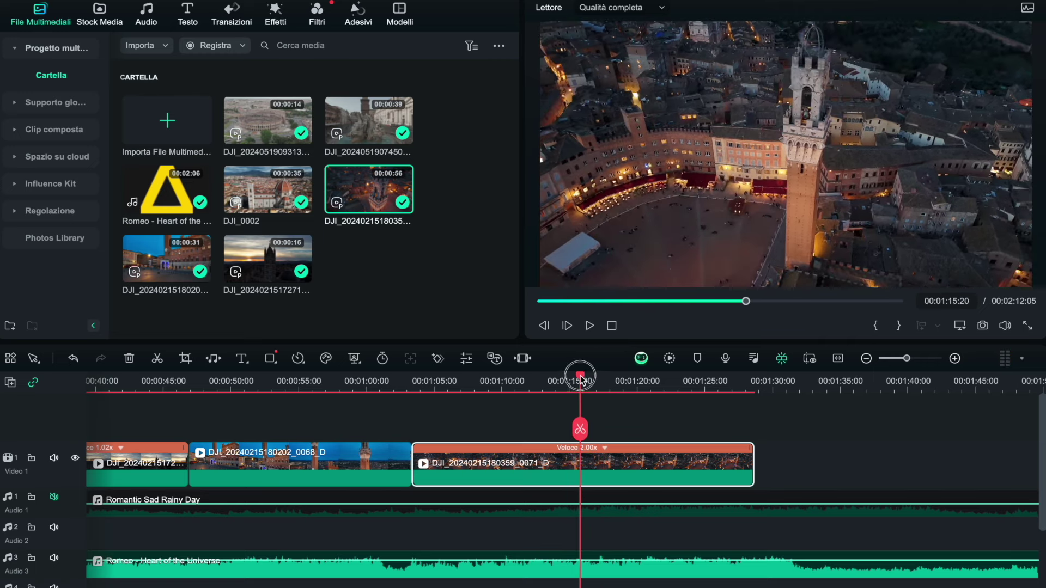
click(589, 327)
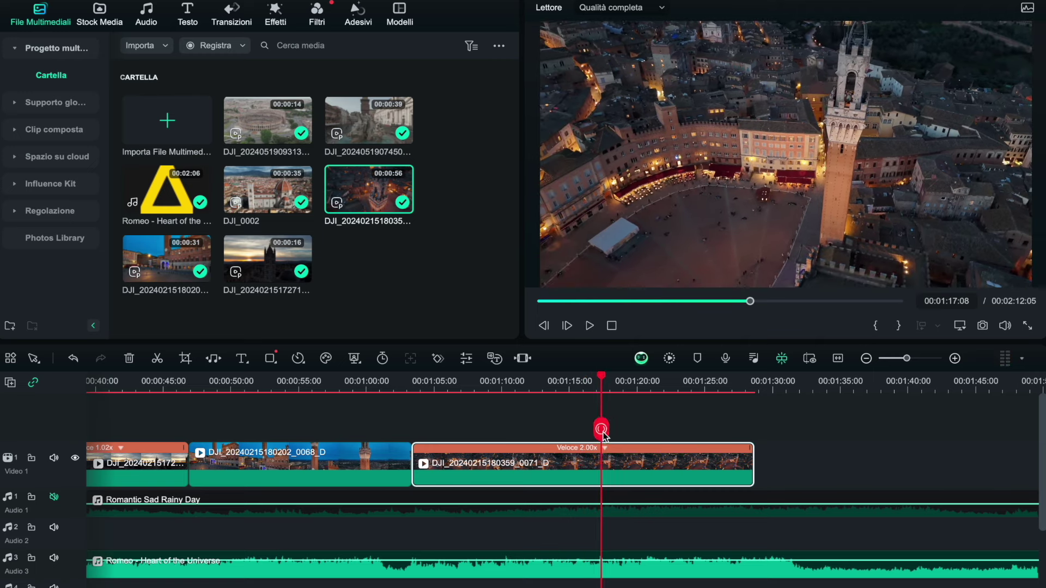
click(601, 429)
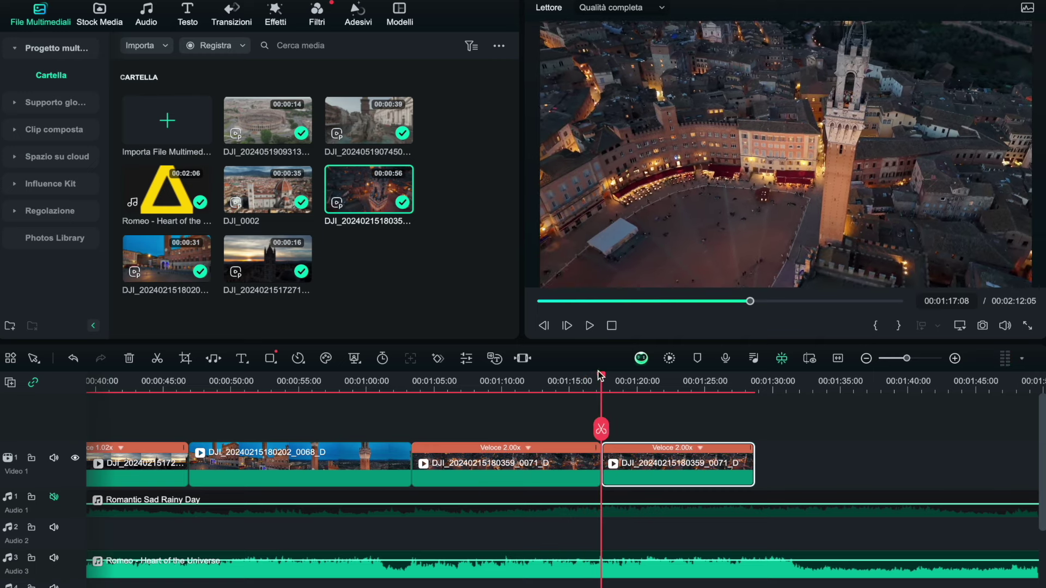
drag(599, 372, 735, 365)
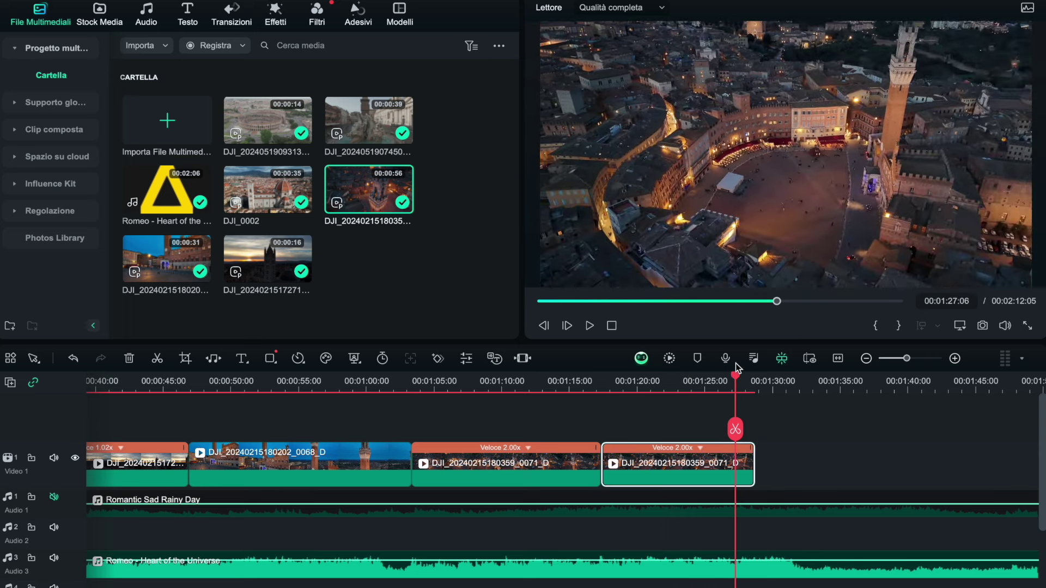
key(Delete)
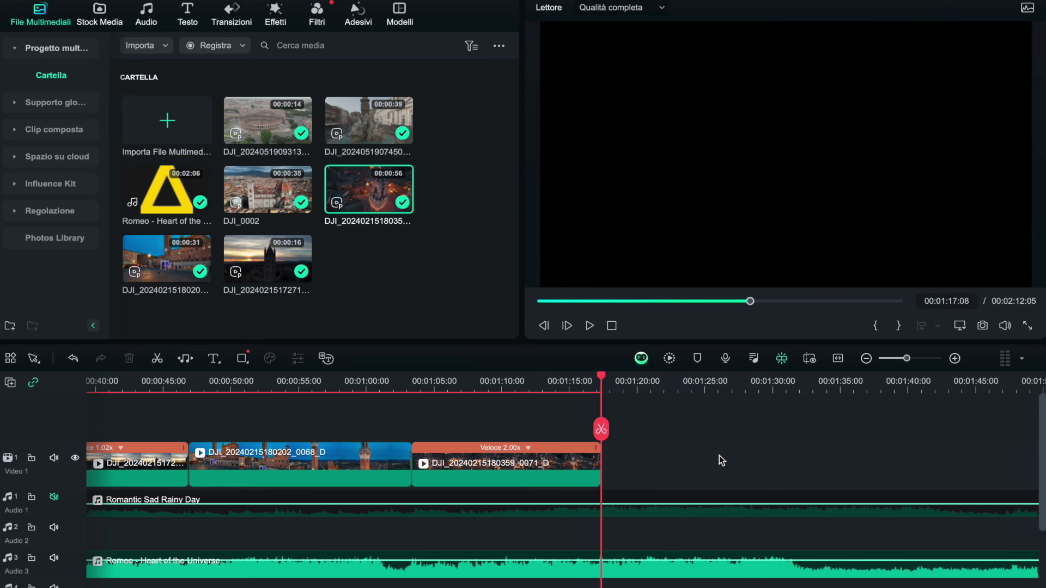
click(615, 573)
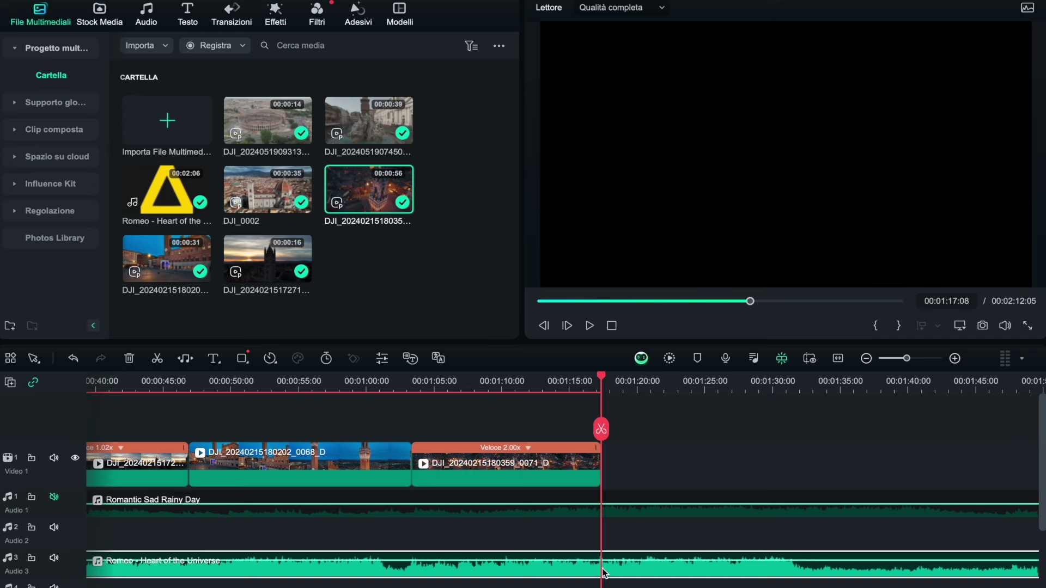
right_click(600, 569)
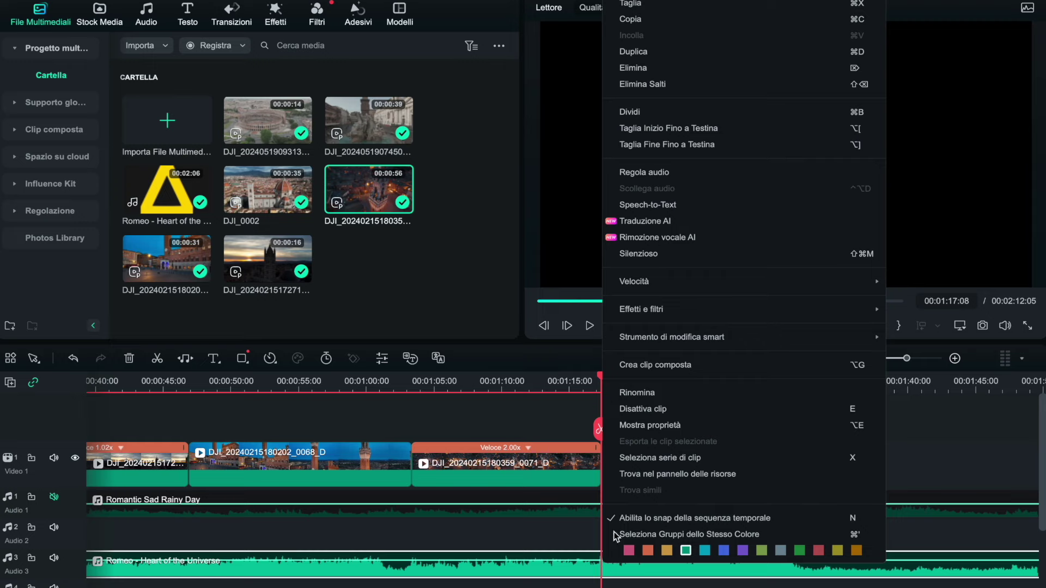
click(675, 177)
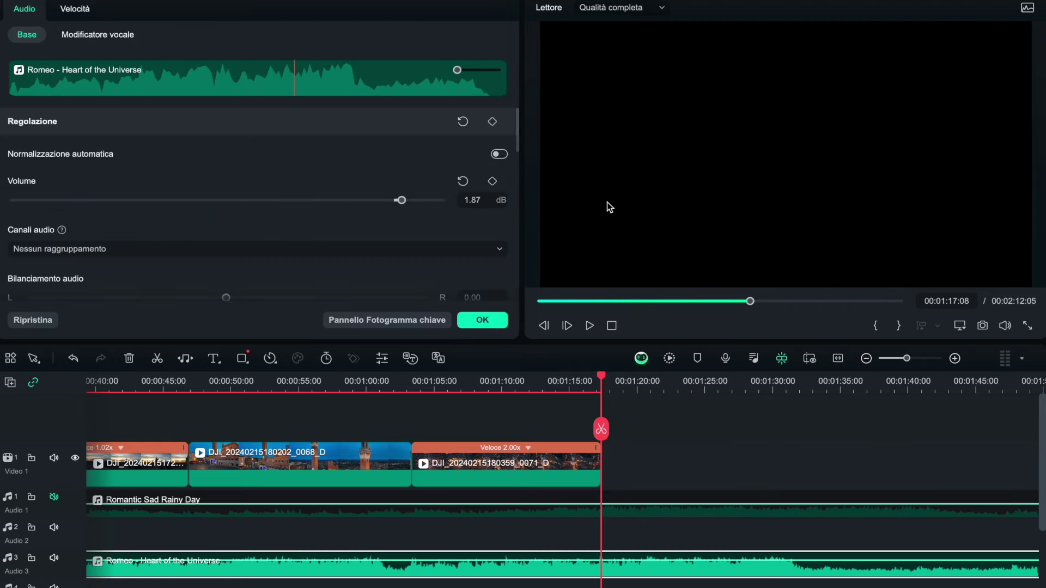
scroll(349, 228, down, 4)
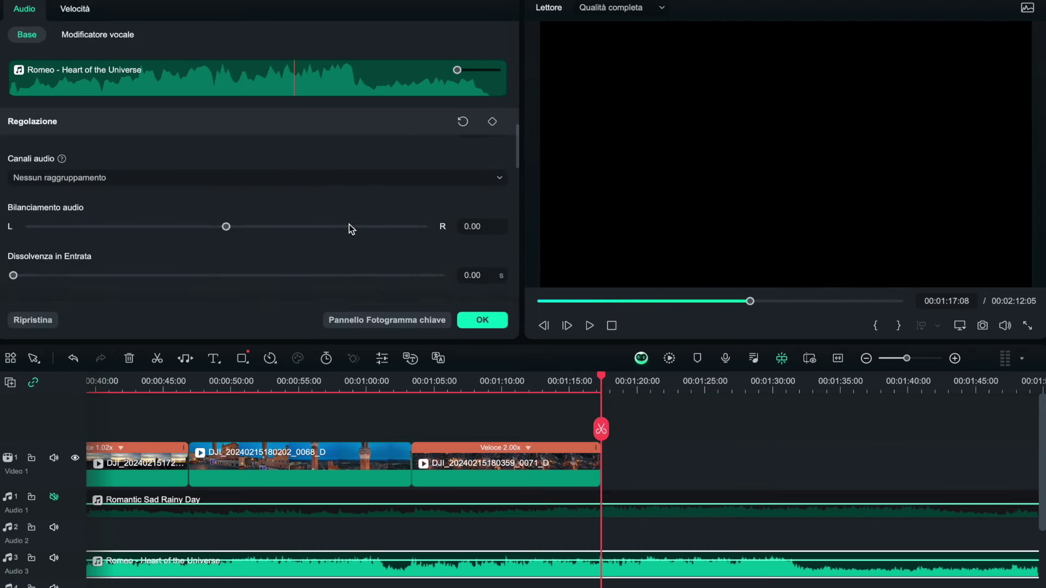
scroll(351, 229, down, 2)
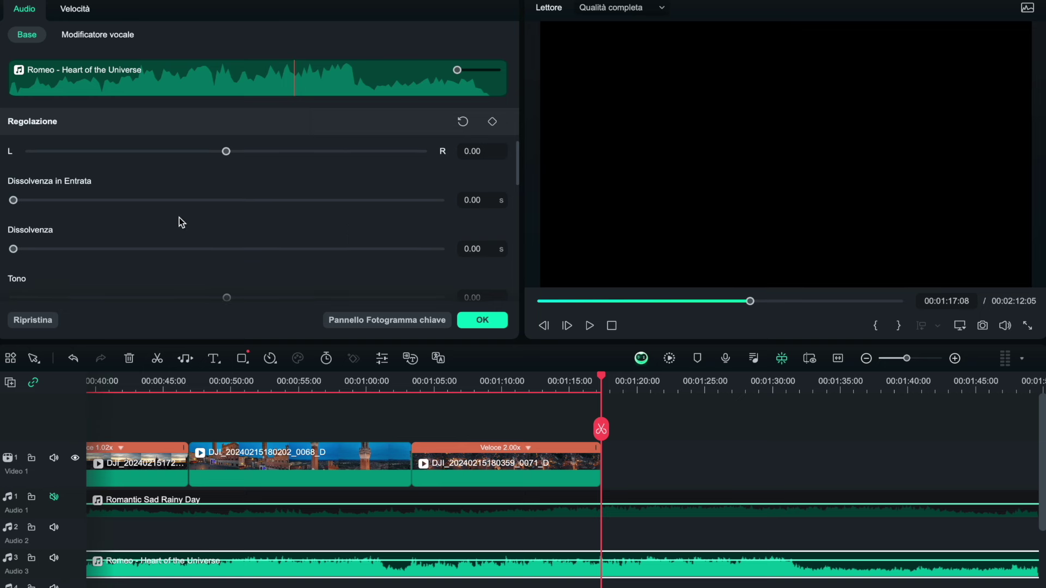
Step: Split the music Romeo - Heart of the Universe on Audio 3 at 00:01:17:08 and delete the part after it
click(600, 428)
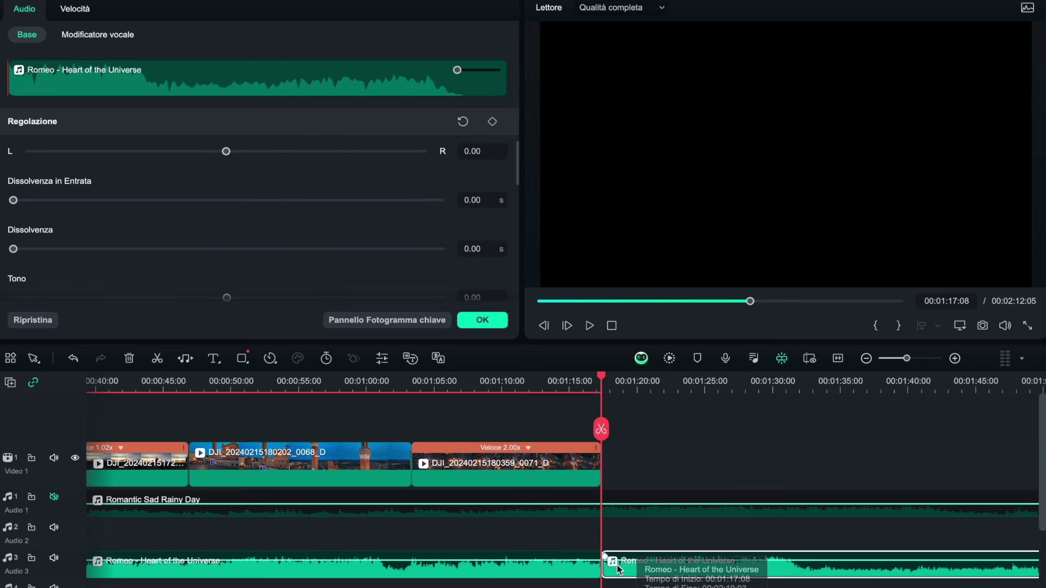
click(634, 571)
key(Delete)
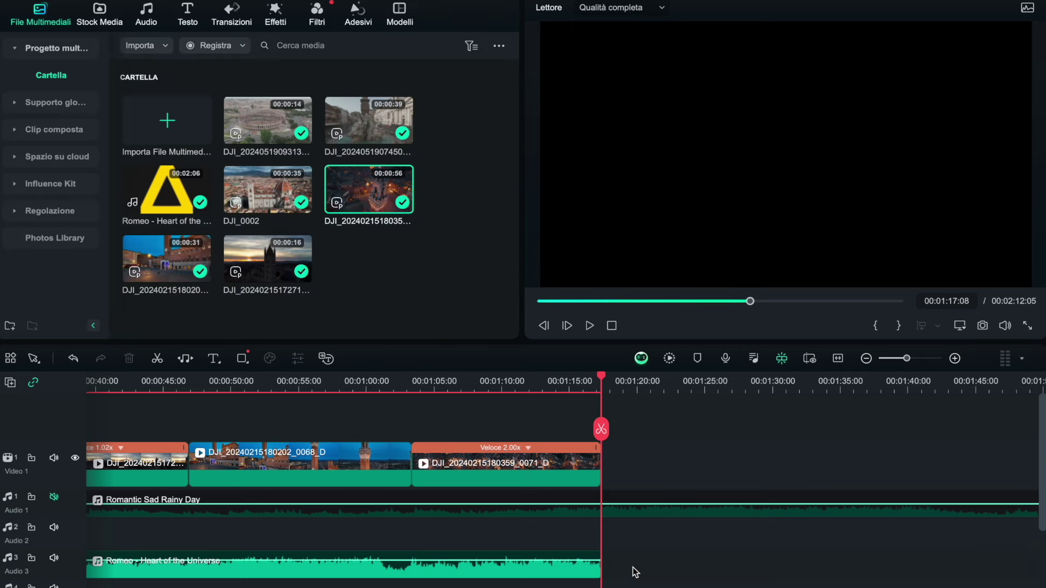
Step: Give the music Romeo - Heart of the Universe on Audio 3 a 4.12 s fade-out and play back its ending
click(555, 576)
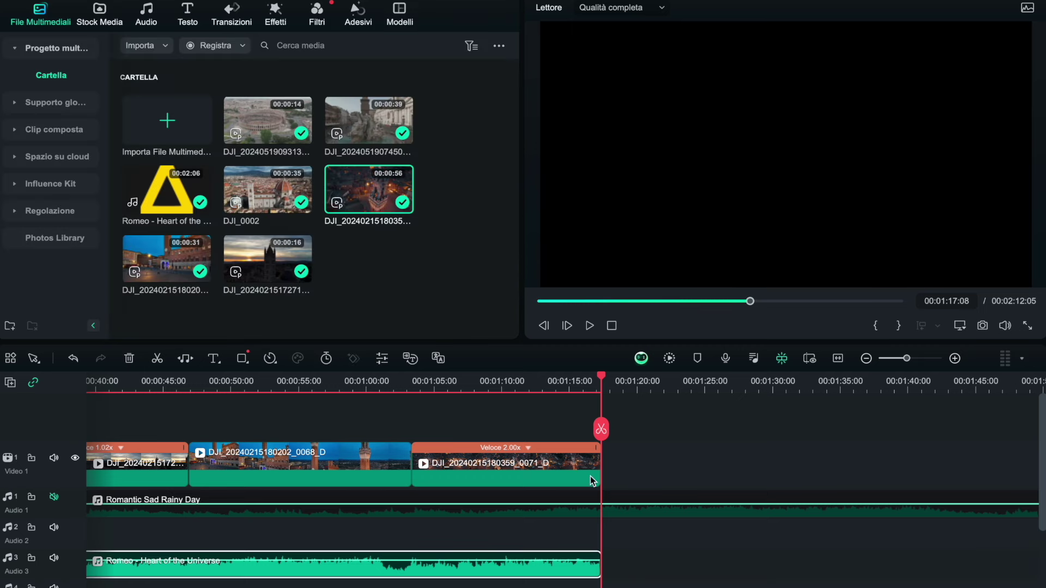
right_click(564, 563)
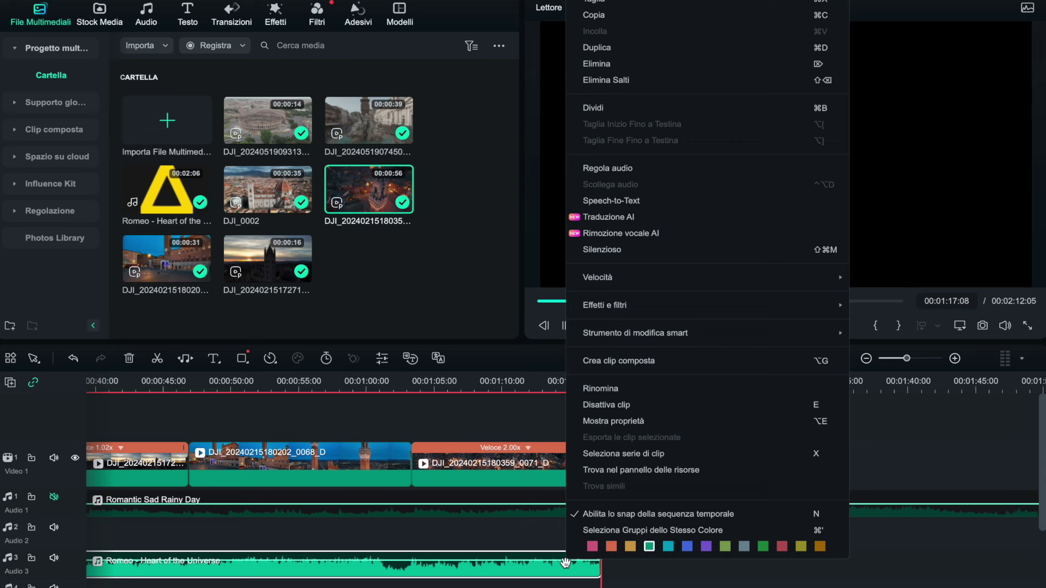
click(633, 167)
scroll(198, 200, down, 3)
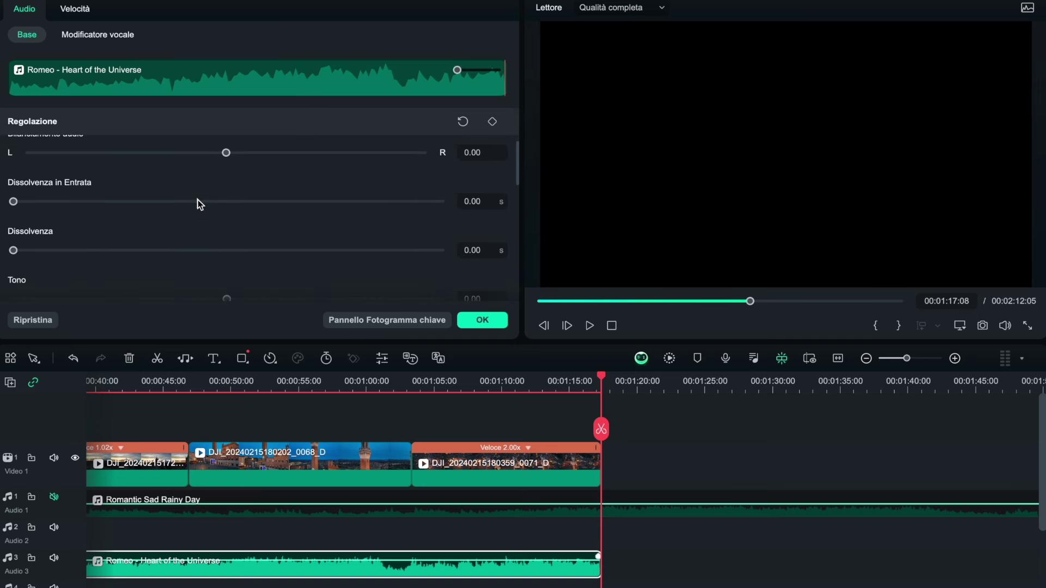
scroll(197, 200, up, 1)
scroll(197, 201, down, 3)
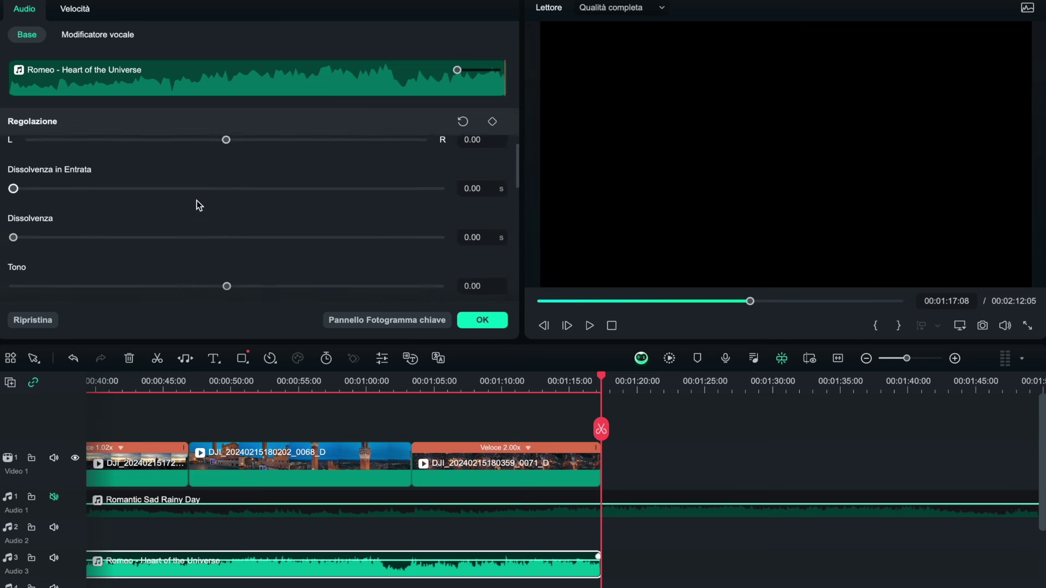
scroll(197, 201, up, 2)
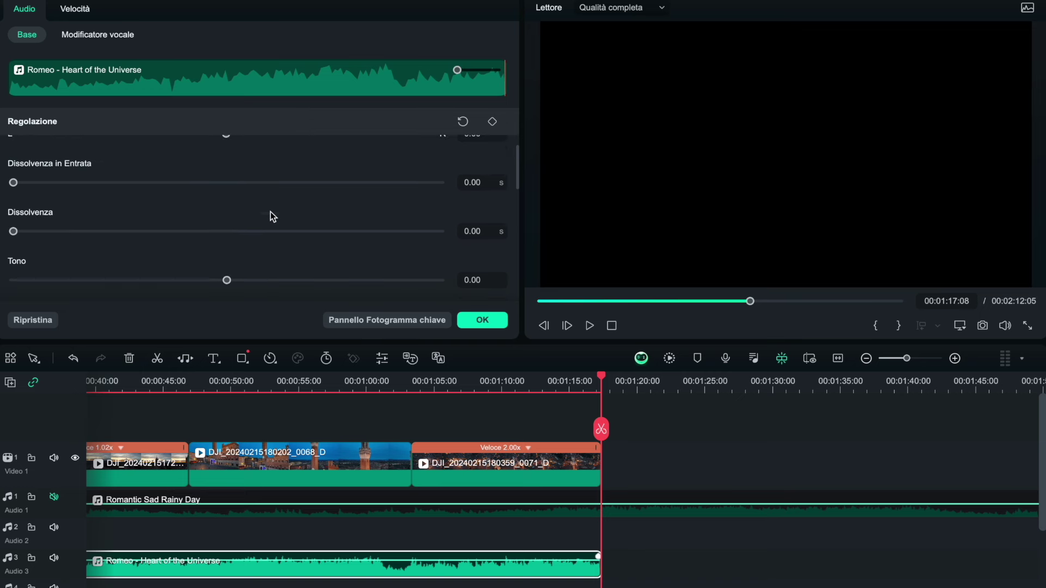
scroll(252, 212, down, 2)
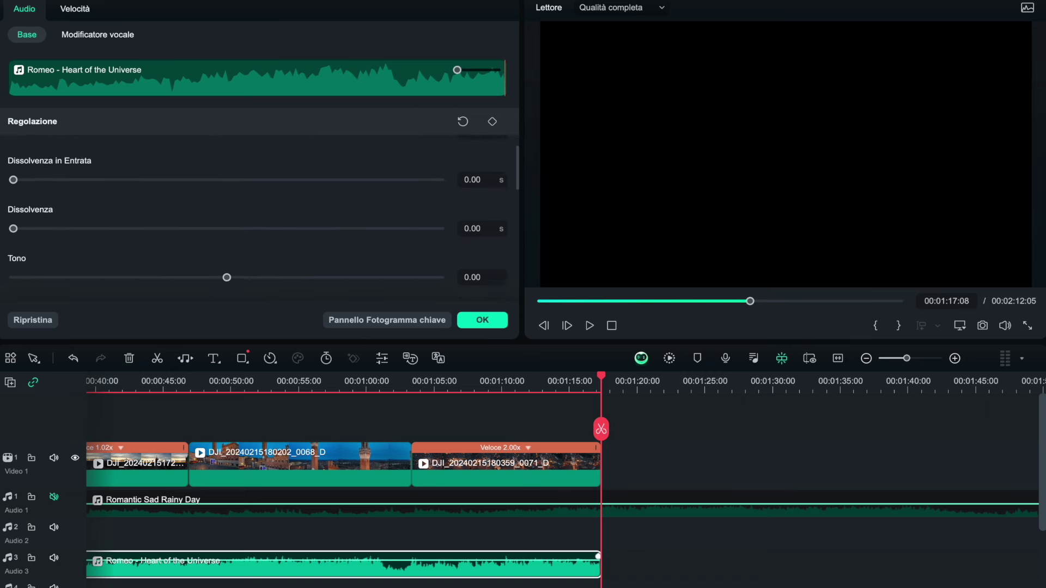
scroll(252, 212, down, 3)
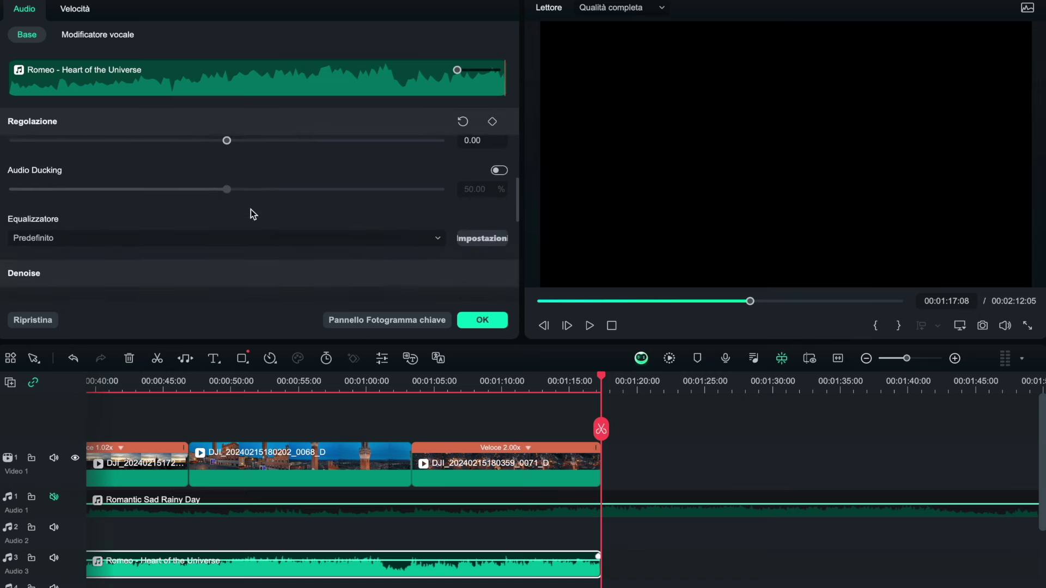
scroll(252, 213, up, 1)
scroll(250, 210, up, 3)
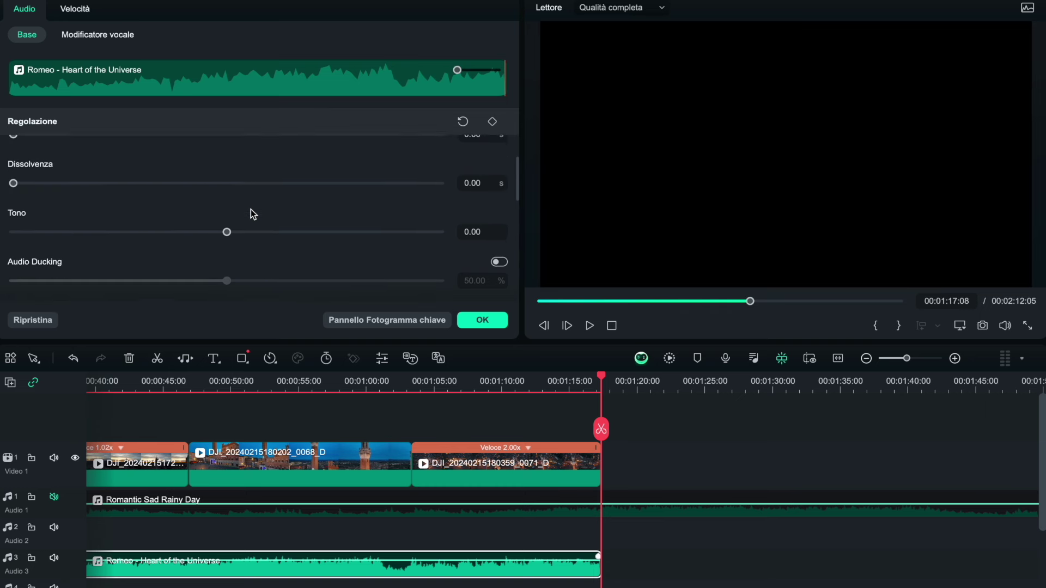
drag(15, 187, 44, 188)
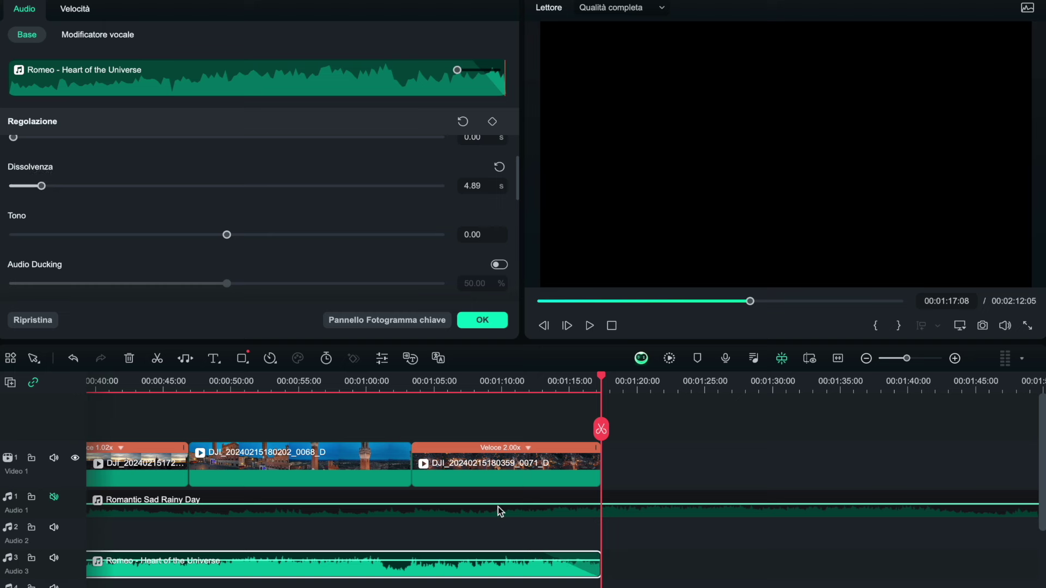
mouse_move(535, 556)
mouse_down()
mouse_move(564, 561)
mouse_move(541, 560)
mouse_up()
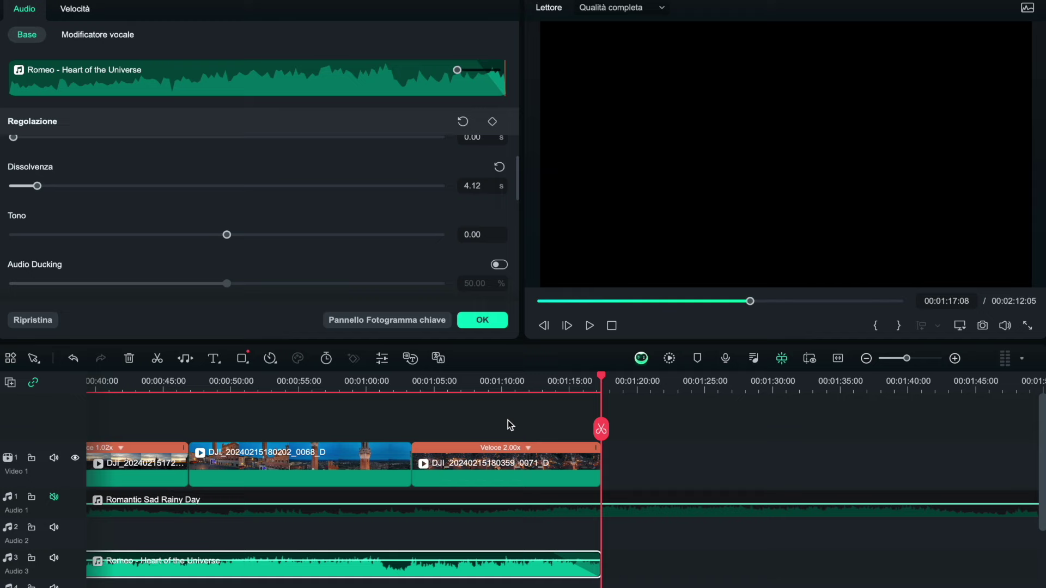
click(477, 386)
click(589, 325)
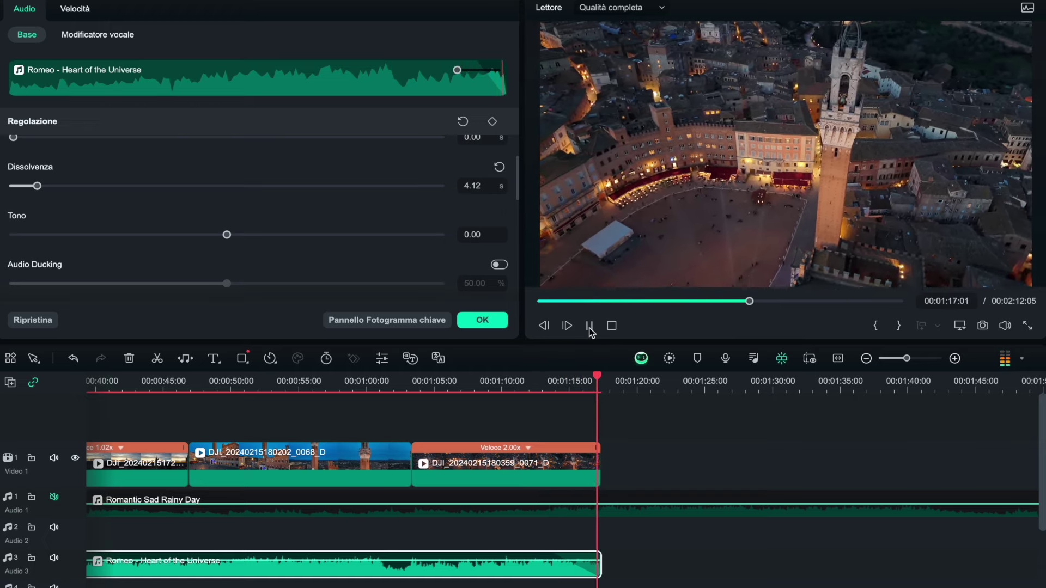
click(589, 325)
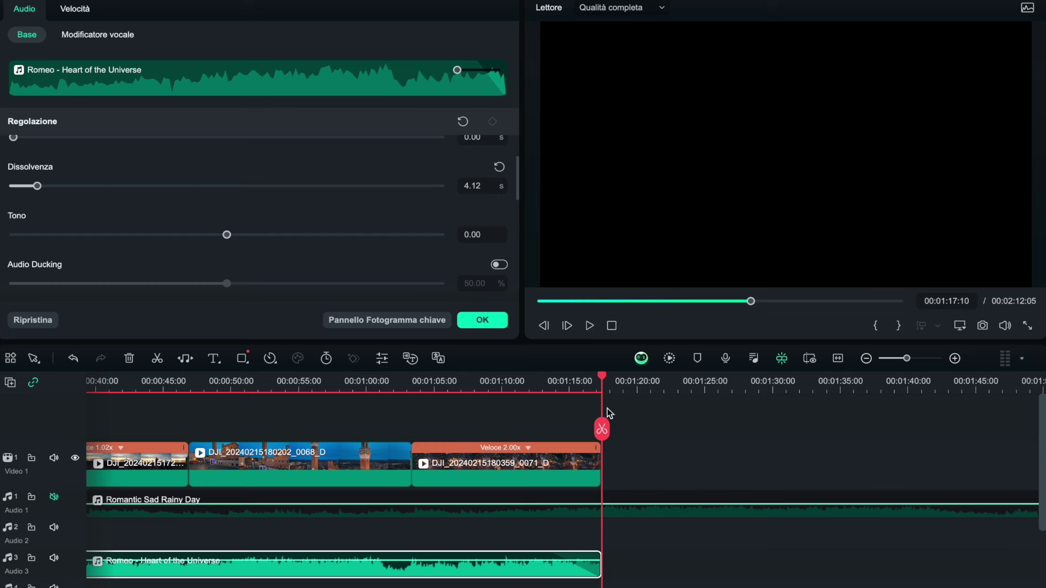
click(567, 463)
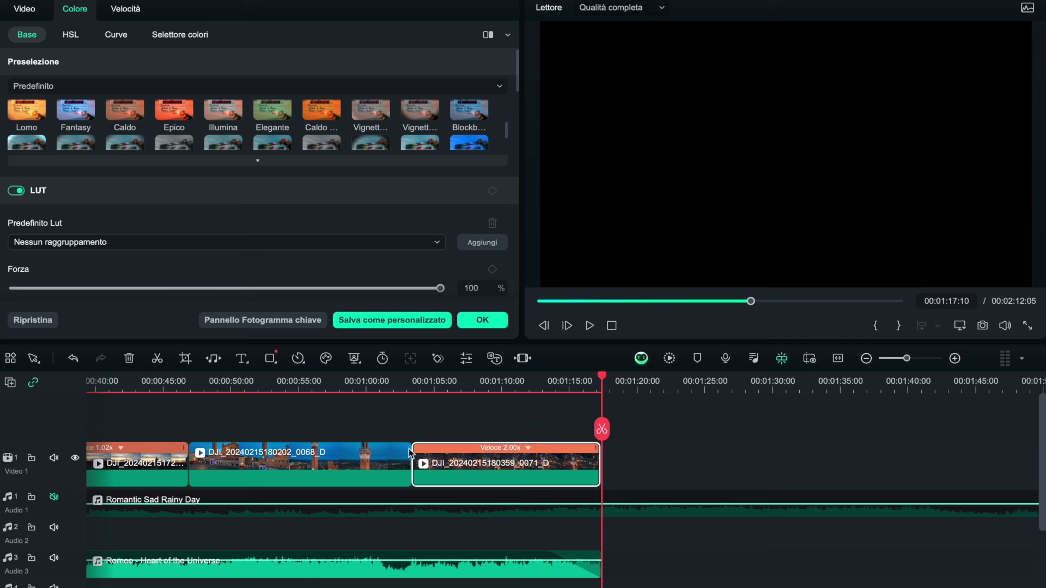
click(298, 358)
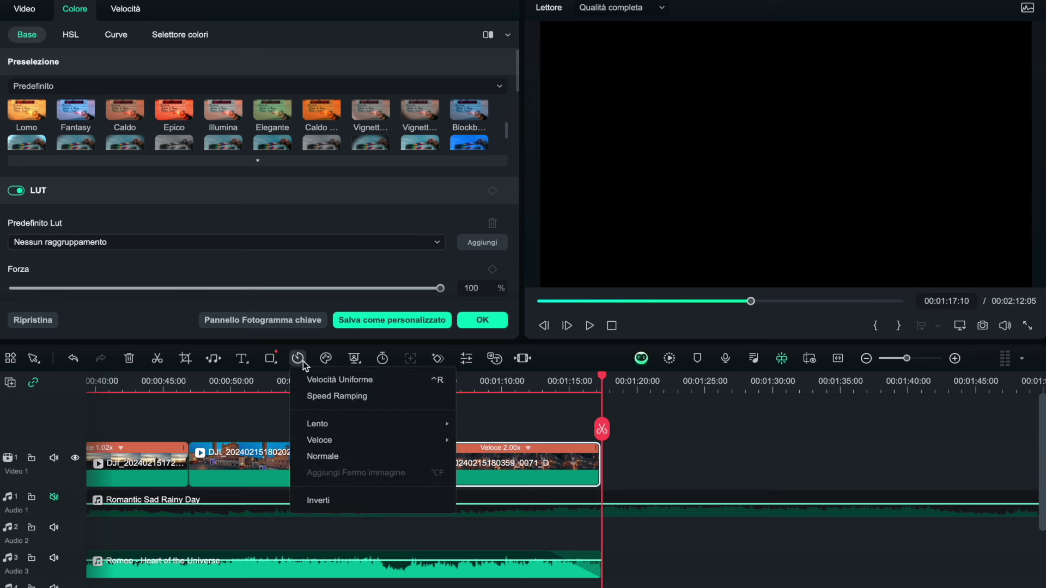
click(342, 380)
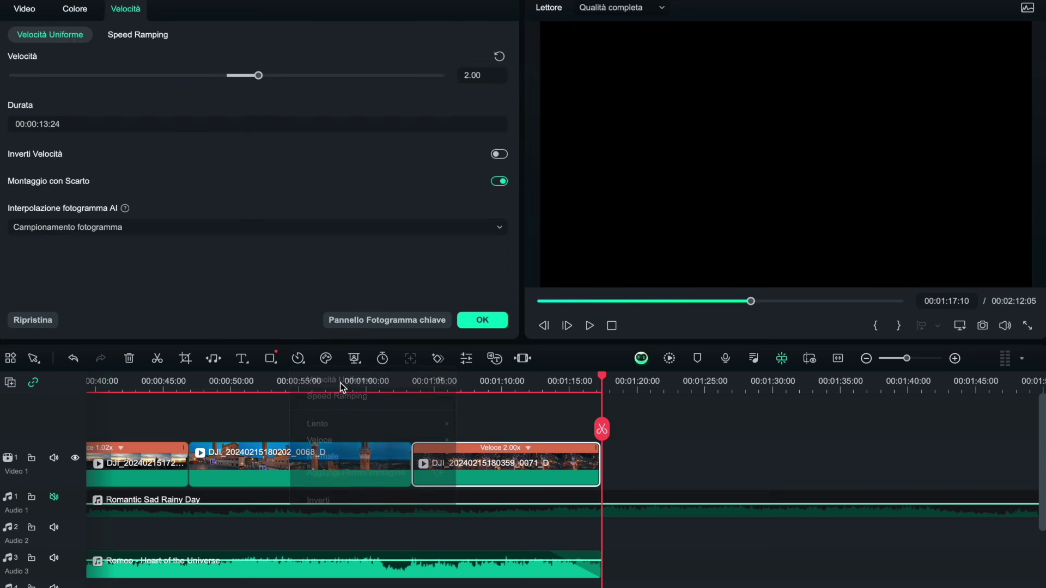
click(299, 359)
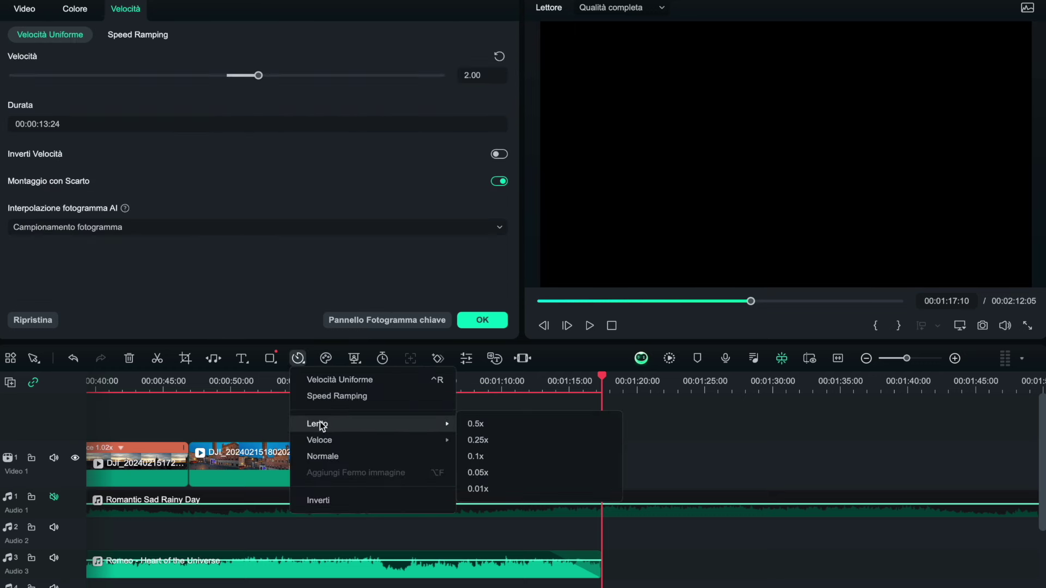
click(327, 452)
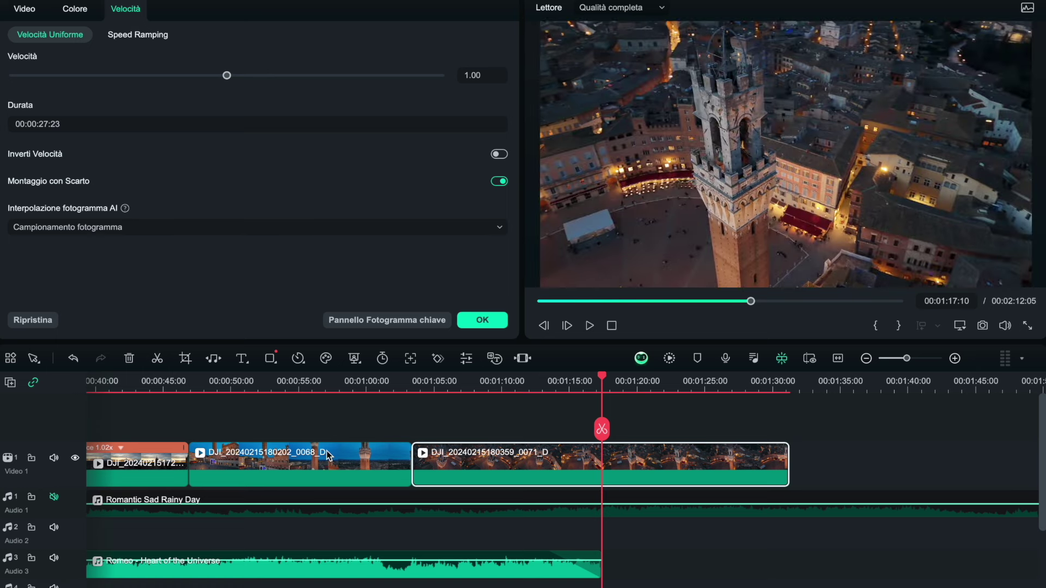
Step: Play the final tower clip, stop at 00:01:09:18 and apply the Montaggio speed ramping preset to the clip
click(472, 384)
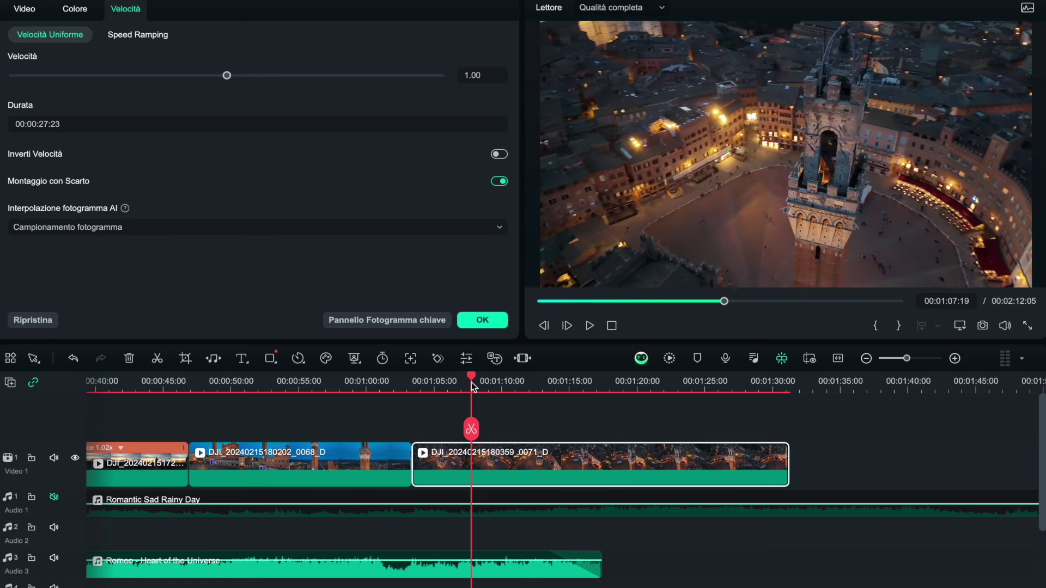
click(589, 326)
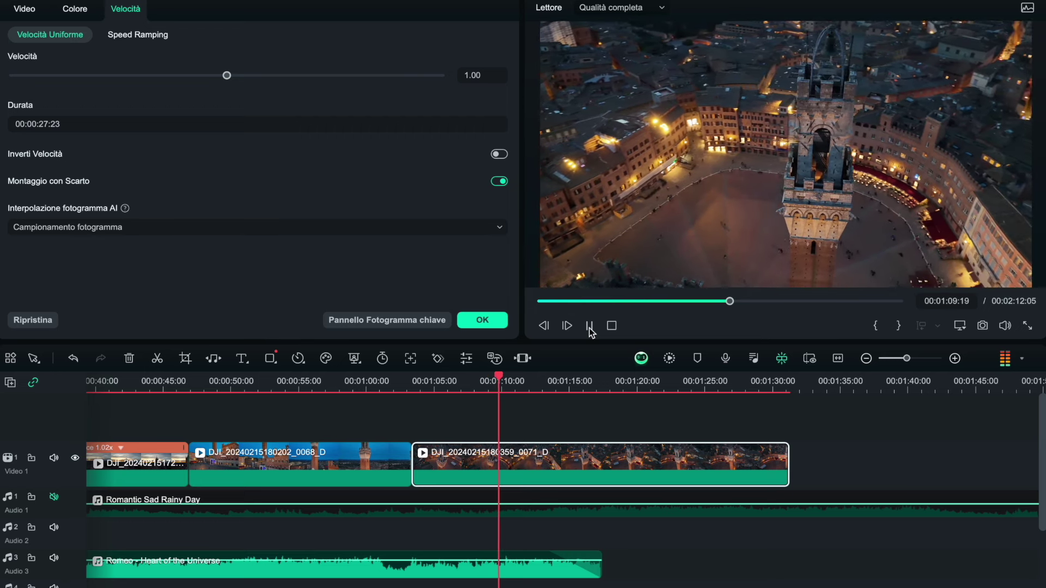
click(589, 326)
drag(506, 374, 499, 375)
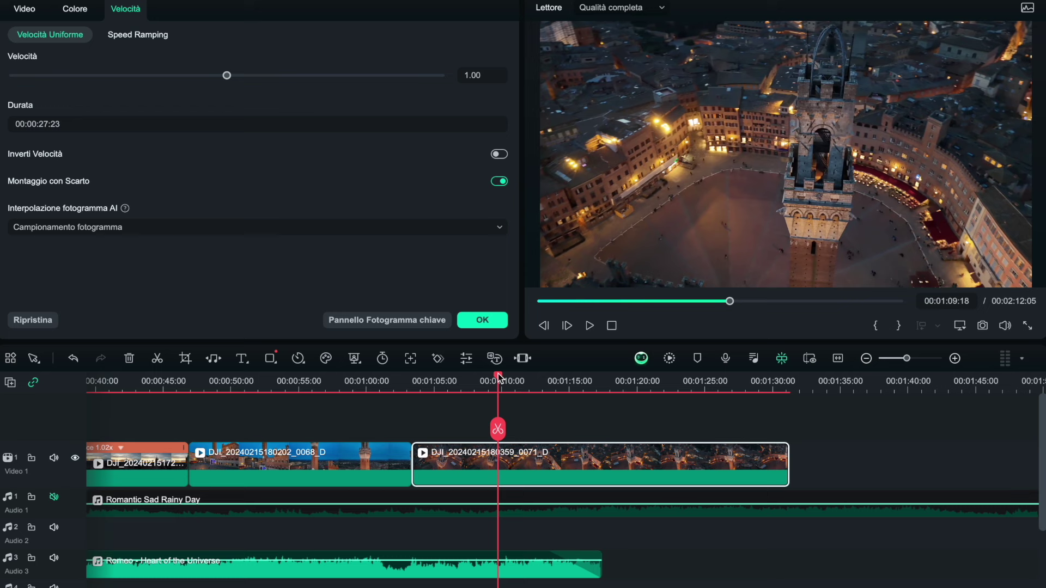
click(298, 359)
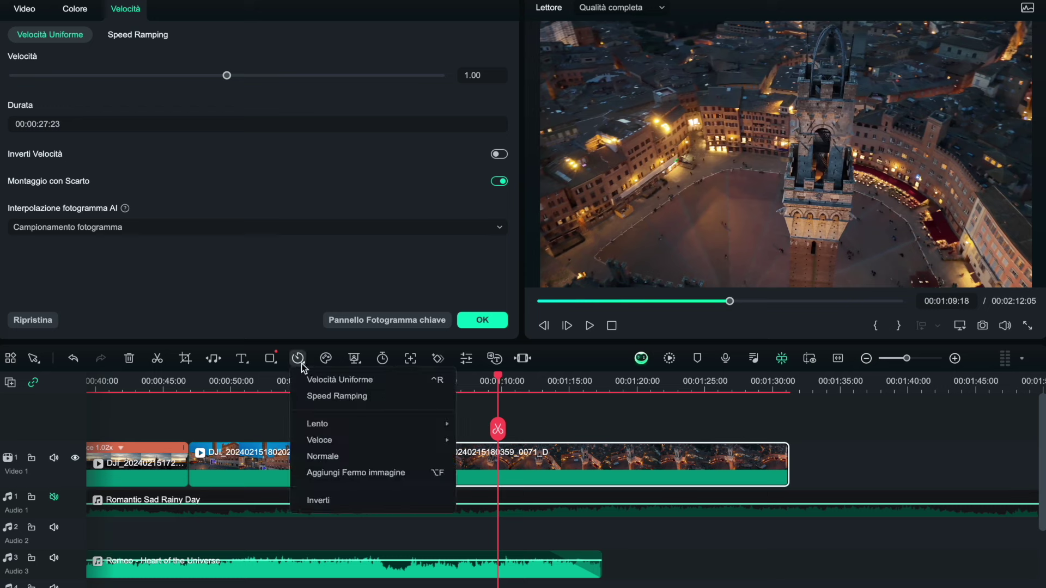
click(315, 396)
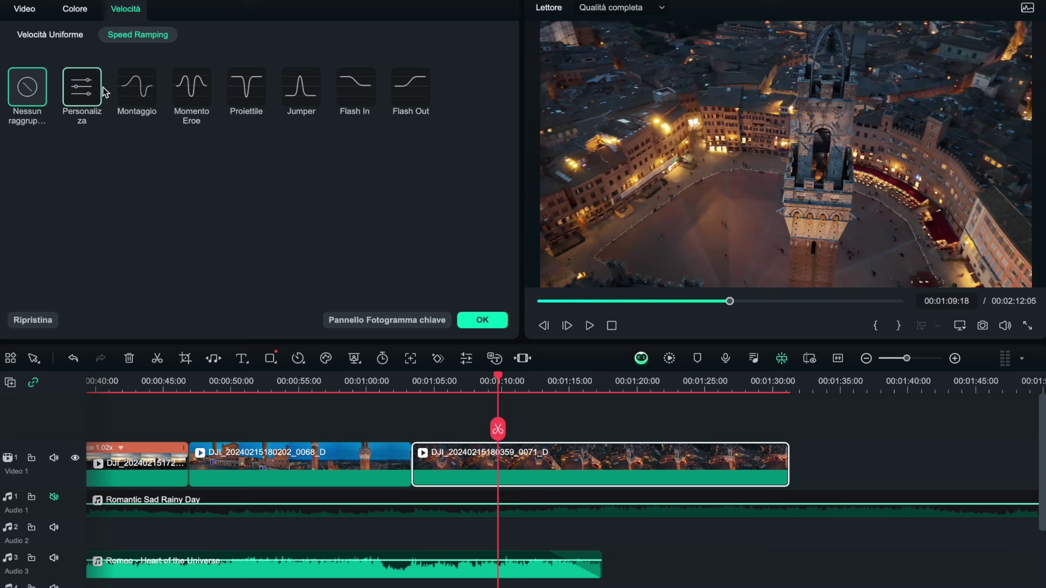
click(142, 92)
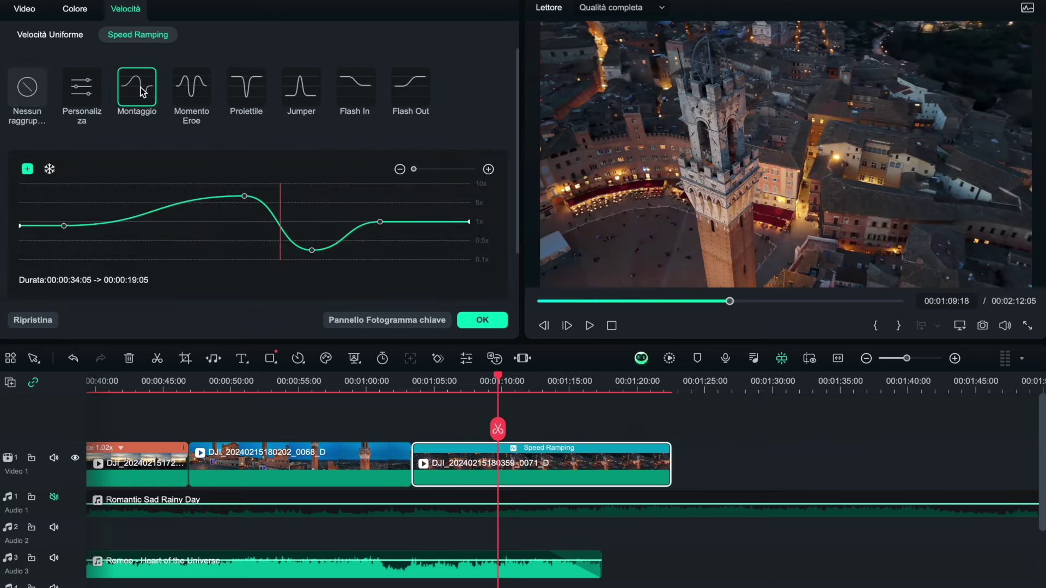
Step: Scrub through the speed ramp, reshape its curve into a single early peak between 5x and 10x, and play the result
click(235, 192)
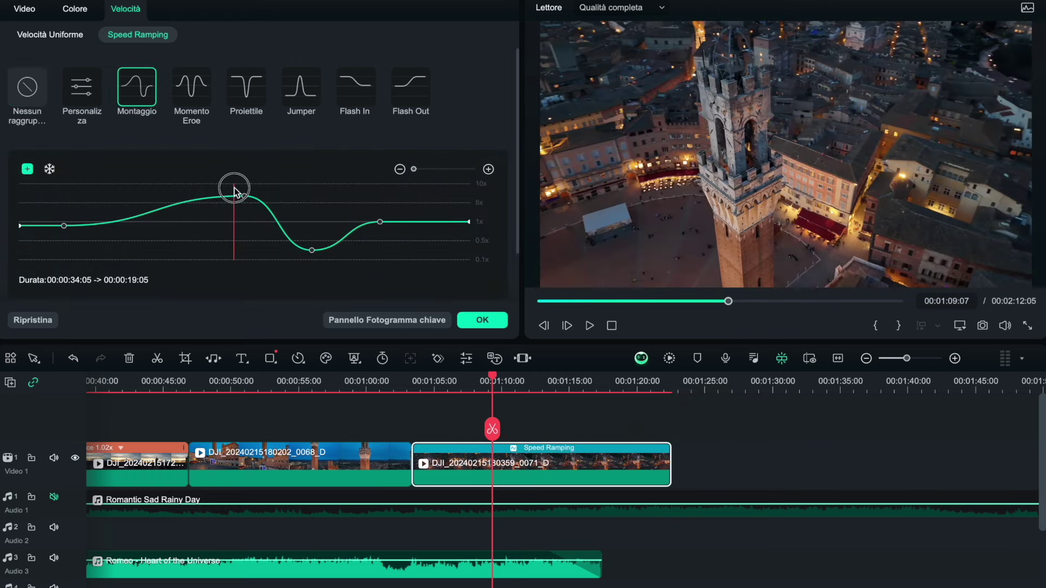
drag(234, 192, 403, 195)
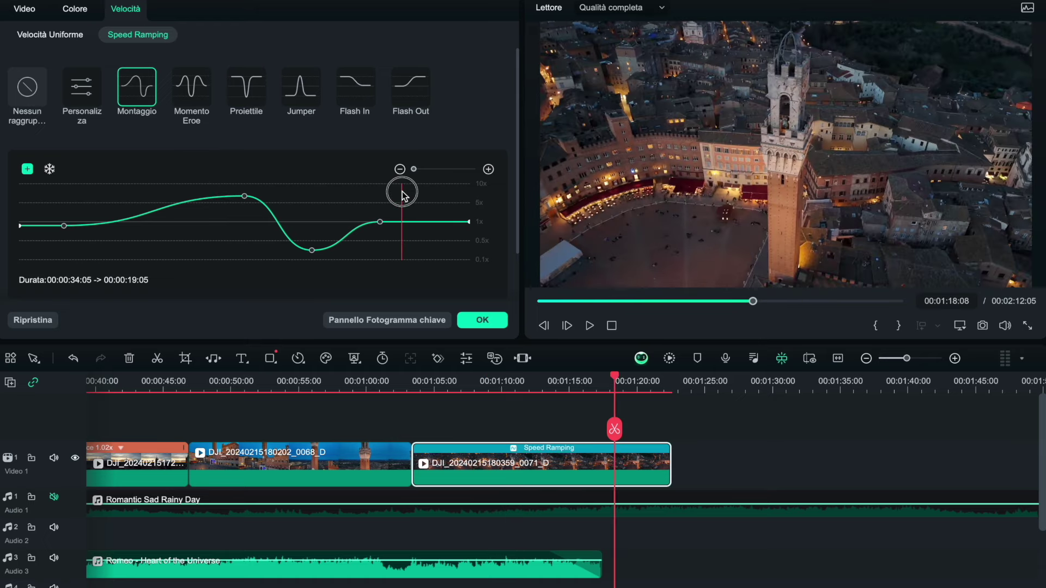
click(590, 326)
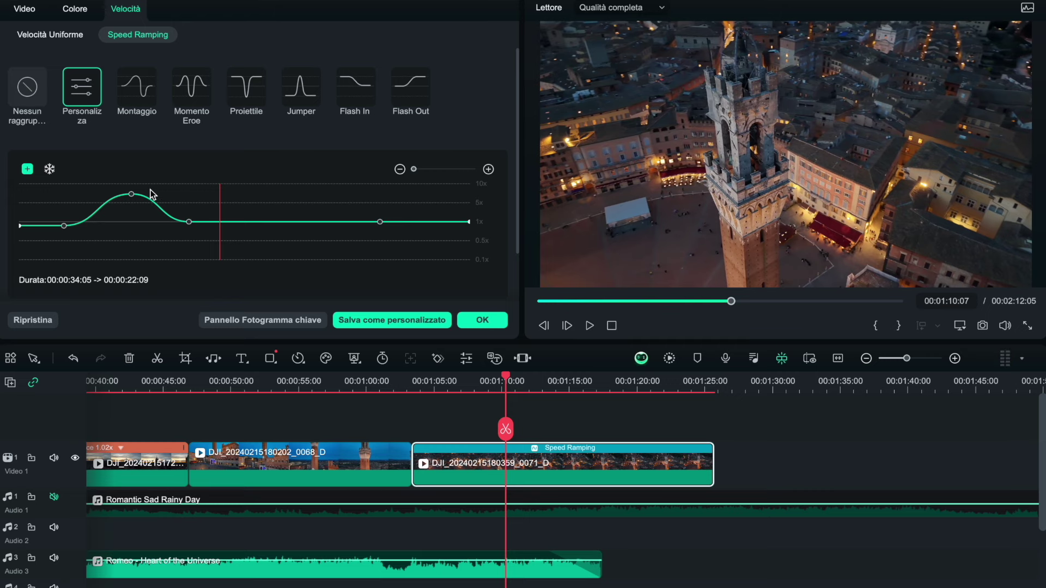
drag(145, 200, 211, 190)
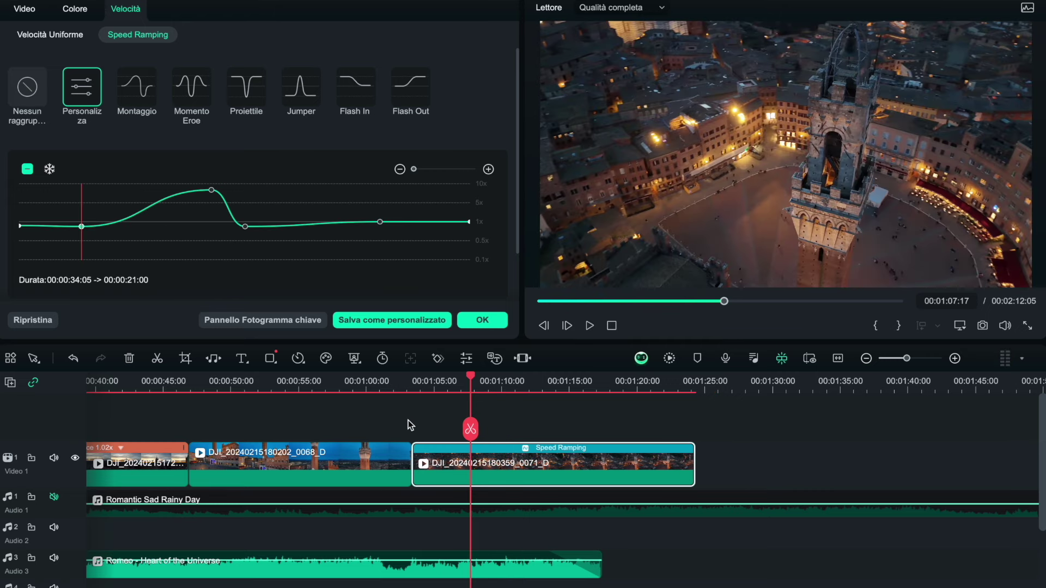
click(440, 387)
click(590, 327)
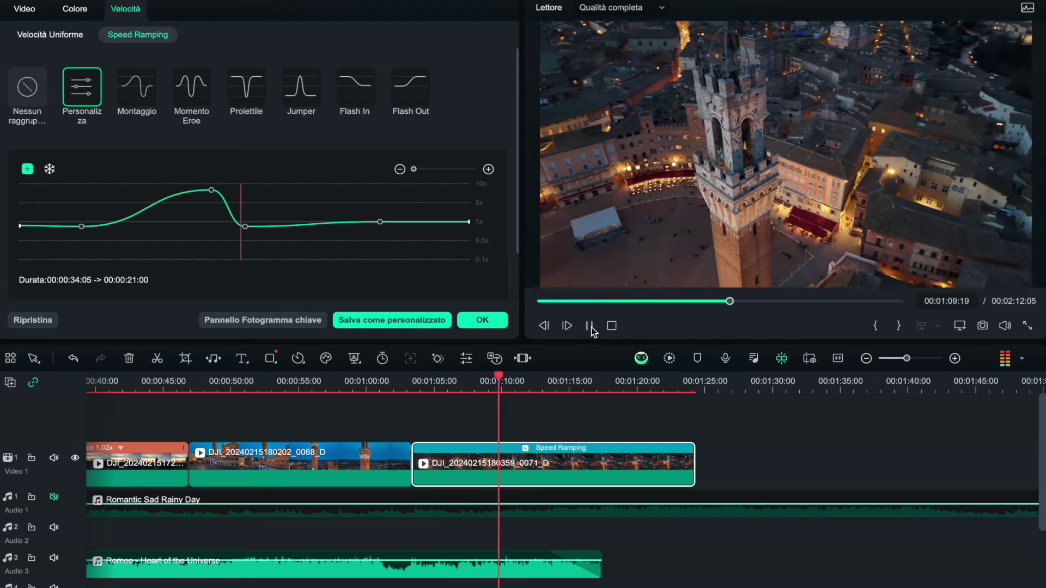
click(590, 326)
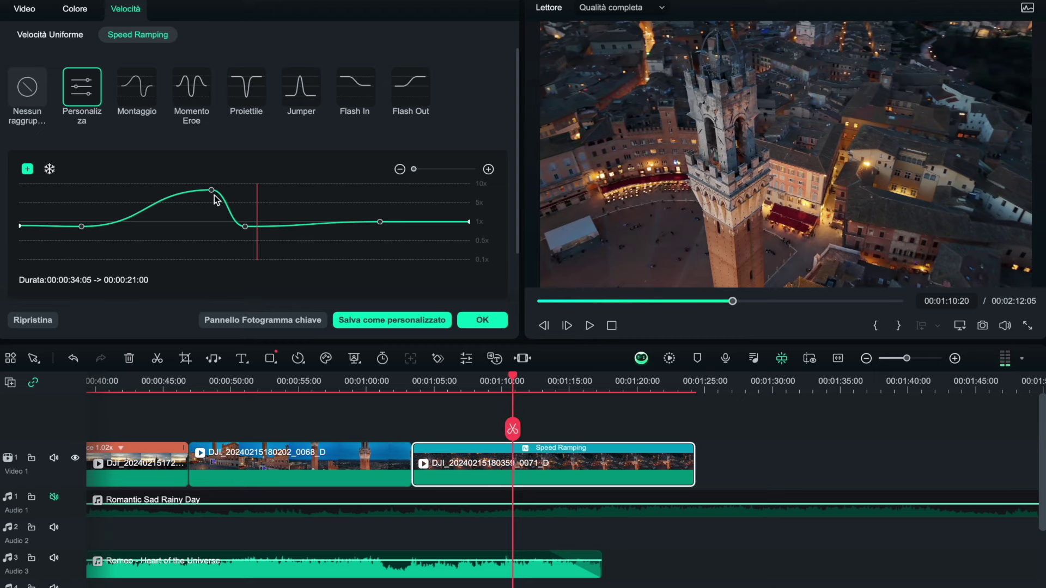
Step: Move the ramp's peak slightly later, level the points around it at about 1x, and scrub the clip back to 00:01:08:01
drag(212, 191, 226, 192)
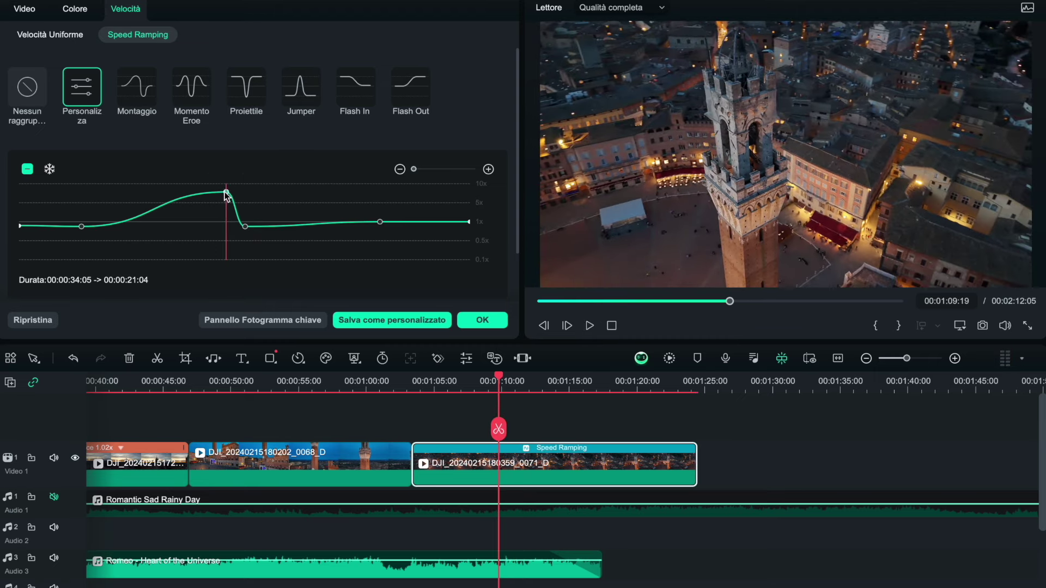
click(81, 226)
drag(81, 226, 140, 222)
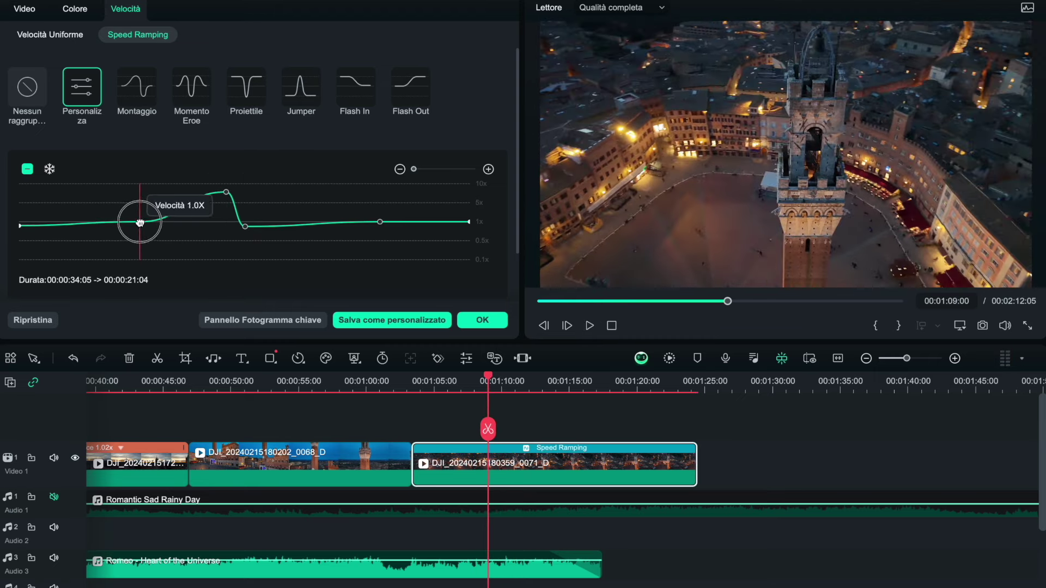
drag(21, 225, 20, 222)
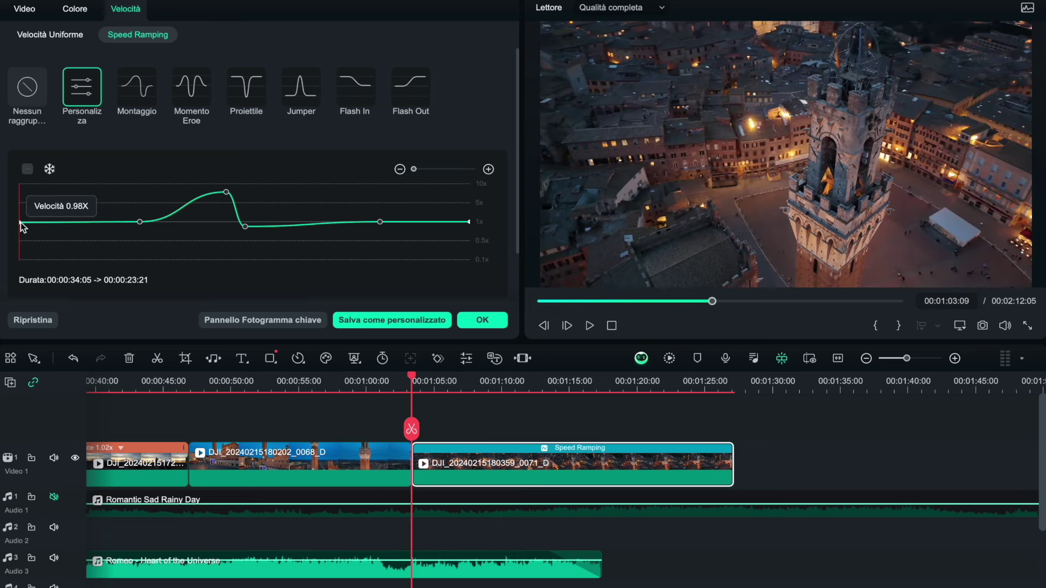
click(245, 227)
drag(245, 227, 243, 222)
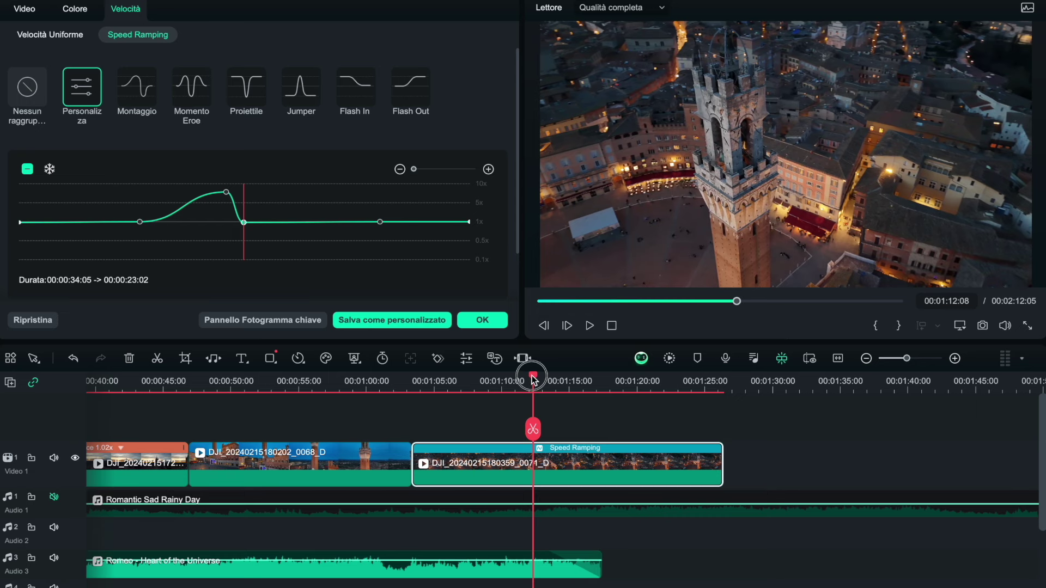
click(513, 375)
drag(513, 375, 507, 377)
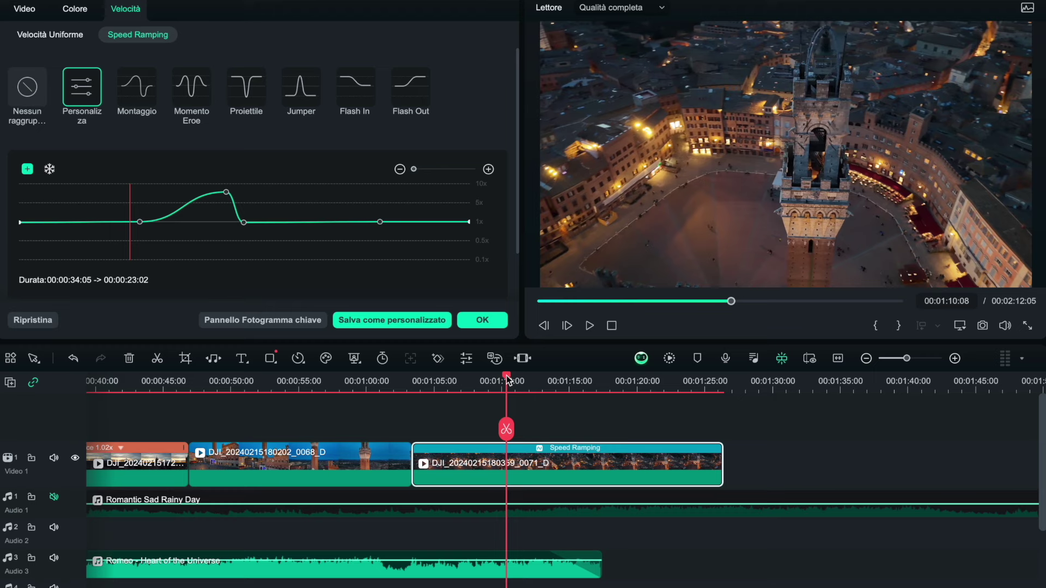
drag(506, 377, 476, 380)
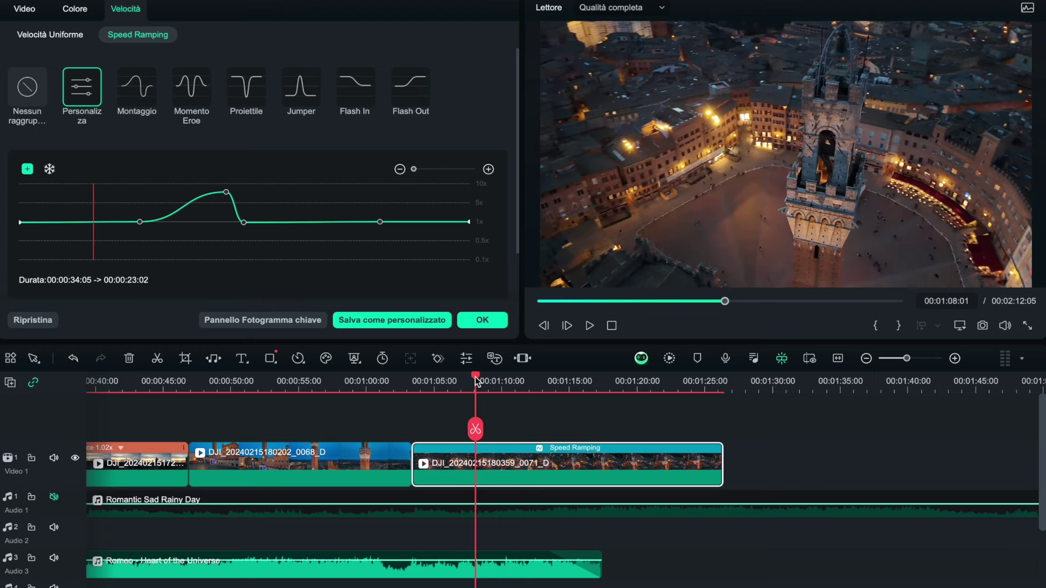
Step: Play the ramped tower clip from 00:01:08:01, then move the speed peak earlier near 10x and shift its neighbouring points closer around it
click(589, 326)
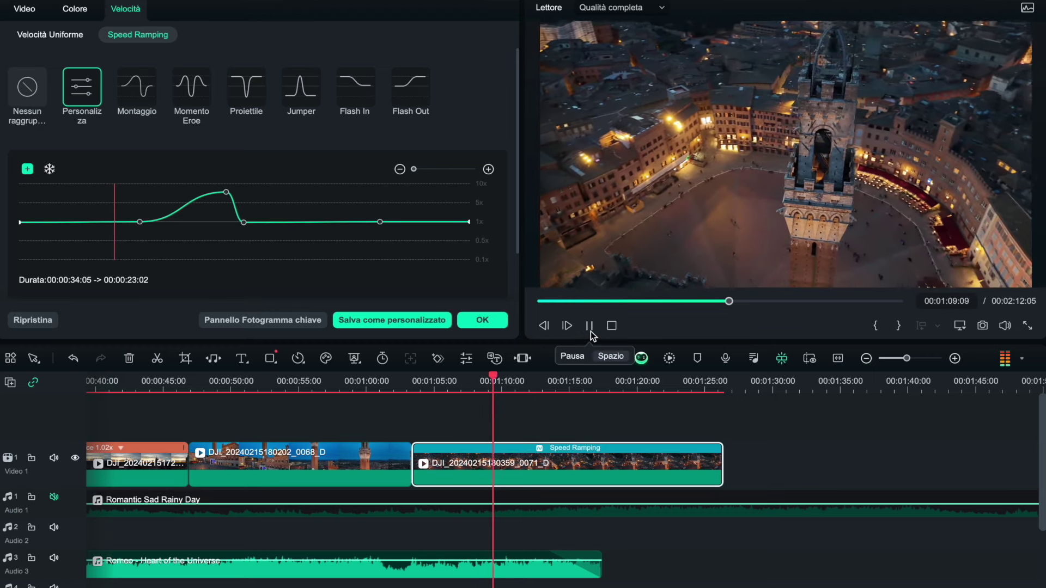
click(591, 332)
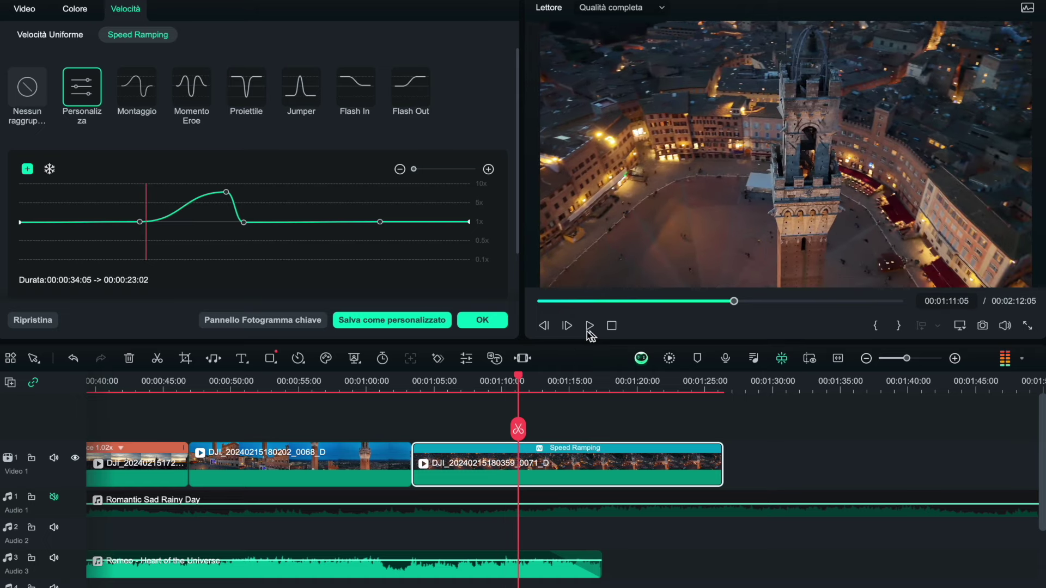
drag(227, 198, 145, 198)
drag(228, 194, 148, 186)
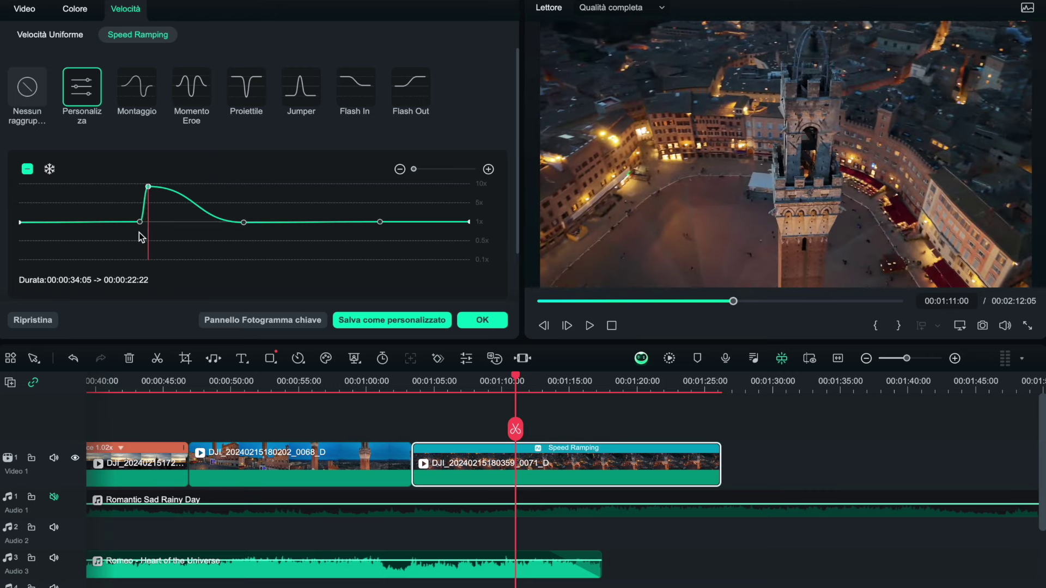
drag(140, 224, 118, 219)
drag(149, 186, 170, 185)
drag(122, 221, 138, 220)
Step: Play the clip from 00:01:07:16 and narrow the speed peak by moving its top and end point earlier, with the end point at 1x
click(470, 393)
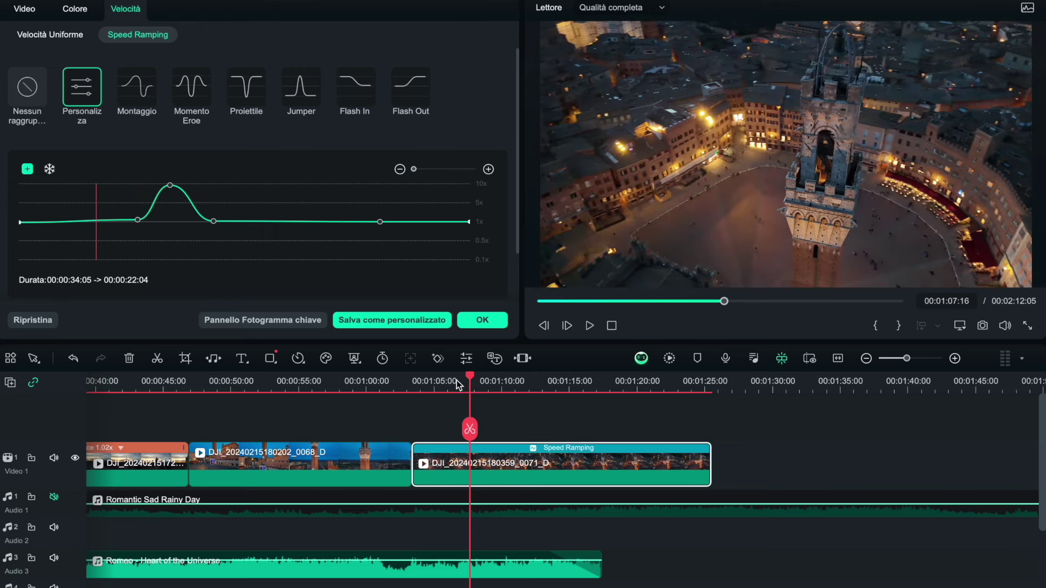
click(589, 325)
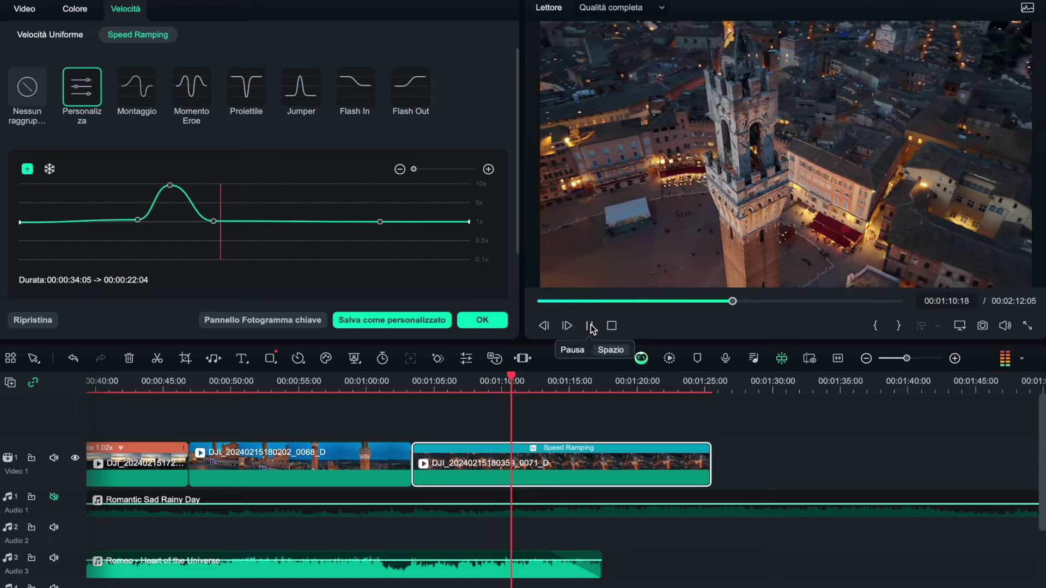
click(590, 326)
drag(138, 219, 137, 220)
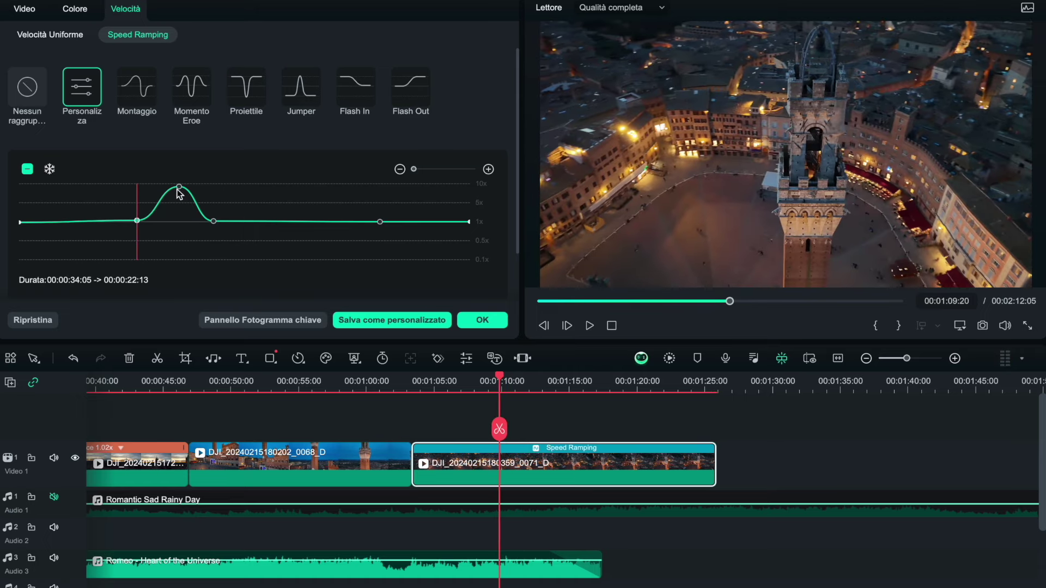
drag(179, 189, 167, 187)
drag(213, 221, 195, 222)
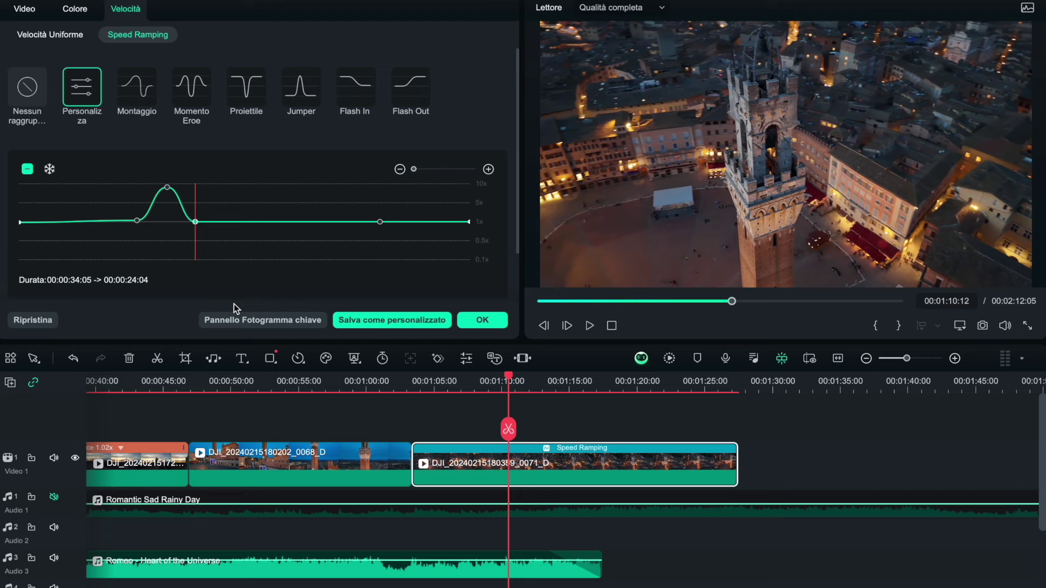
Step: Play the narrowed ramp, then raise the point right after the peak to 2.0x and the last inner point slightly above 1x
click(474, 386)
click(590, 326)
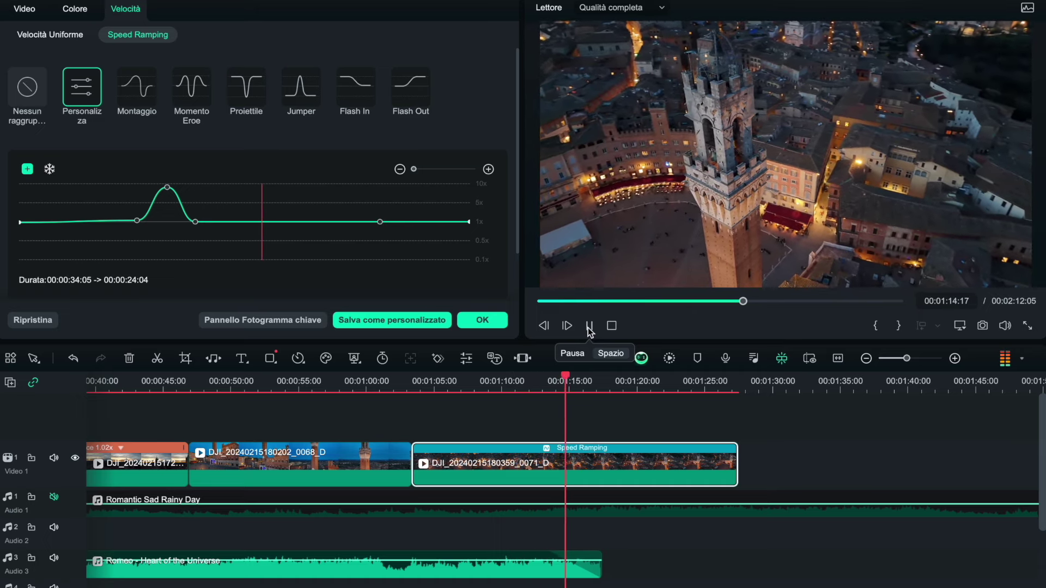
click(590, 329)
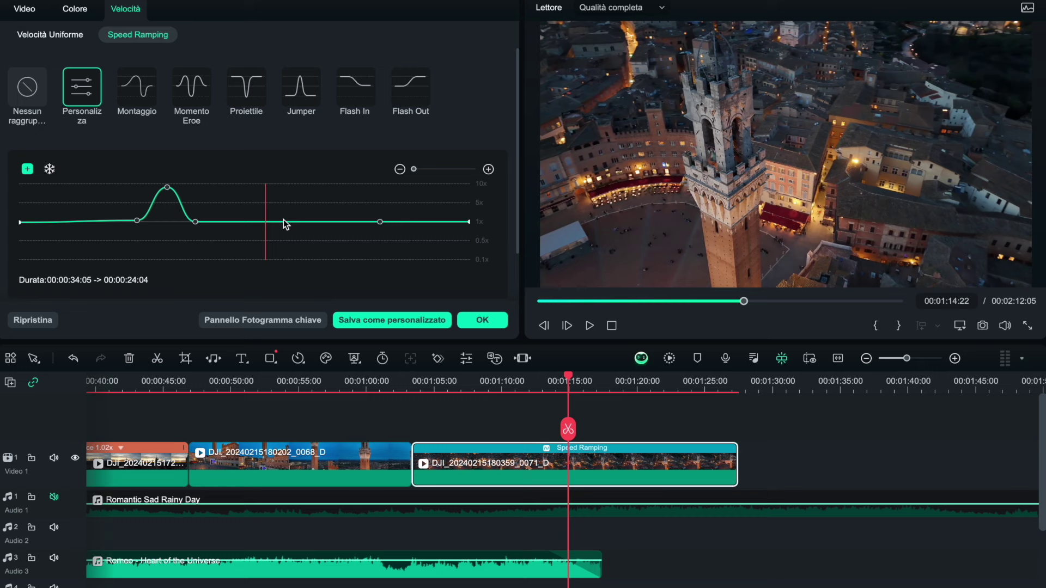
click(216, 226)
drag(193, 221, 195, 218)
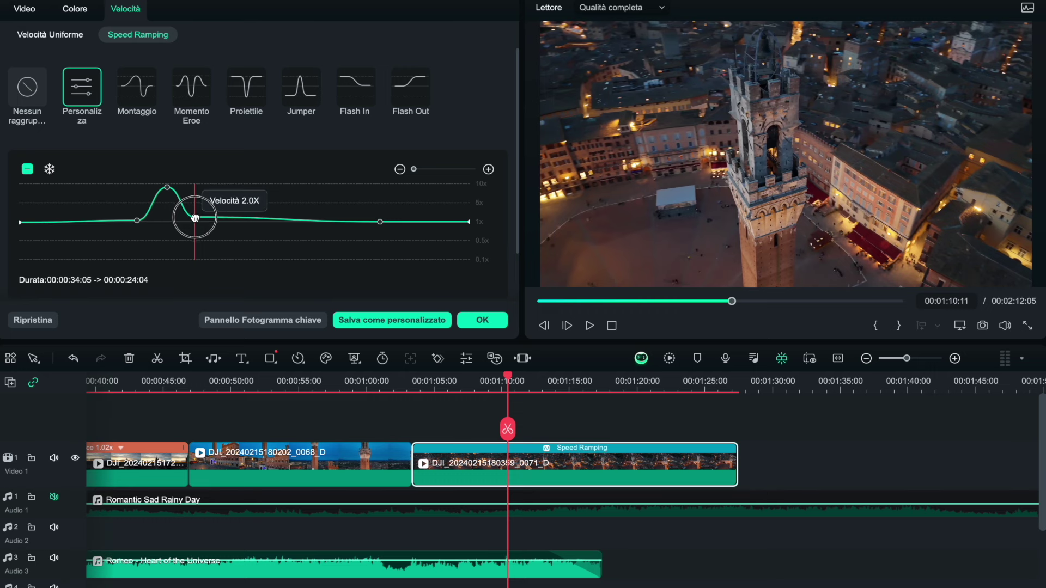
drag(381, 222, 377, 219)
click(376, 218)
Step: Play the tower clip from 00:01:07:13 through the end of the Romeo - Heart of the Universe music
click(470, 385)
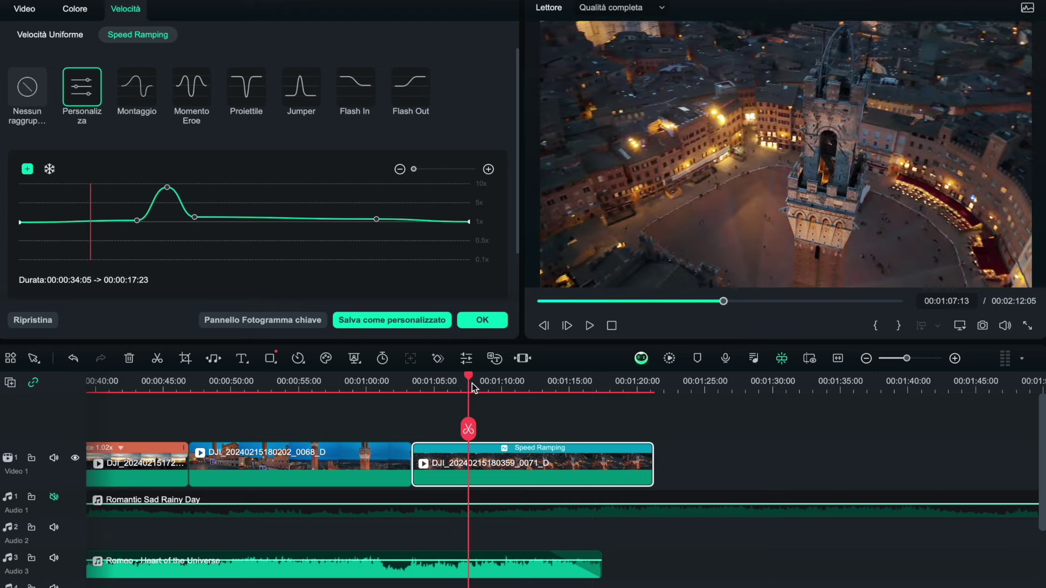
click(590, 329)
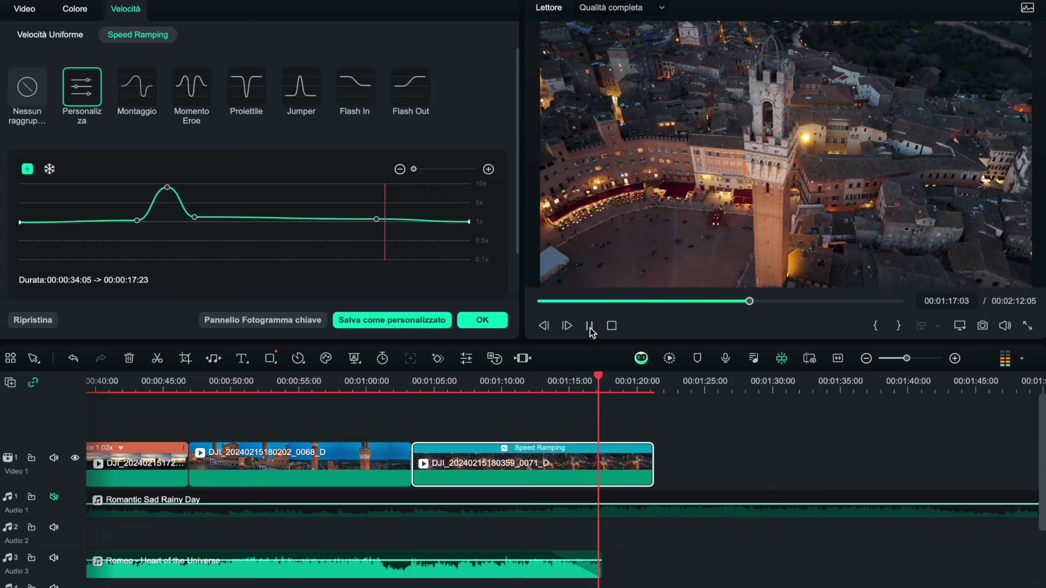
click(590, 326)
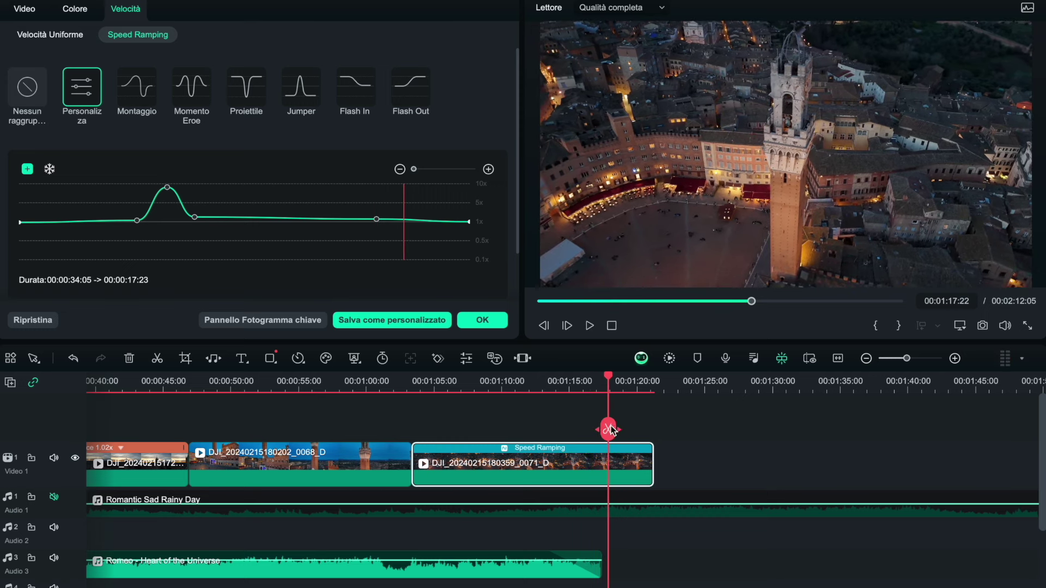
Step: Split the tower clip at 00:01:17:09, where the music ends, and delete the leftover section
drag(611, 431, 604, 429)
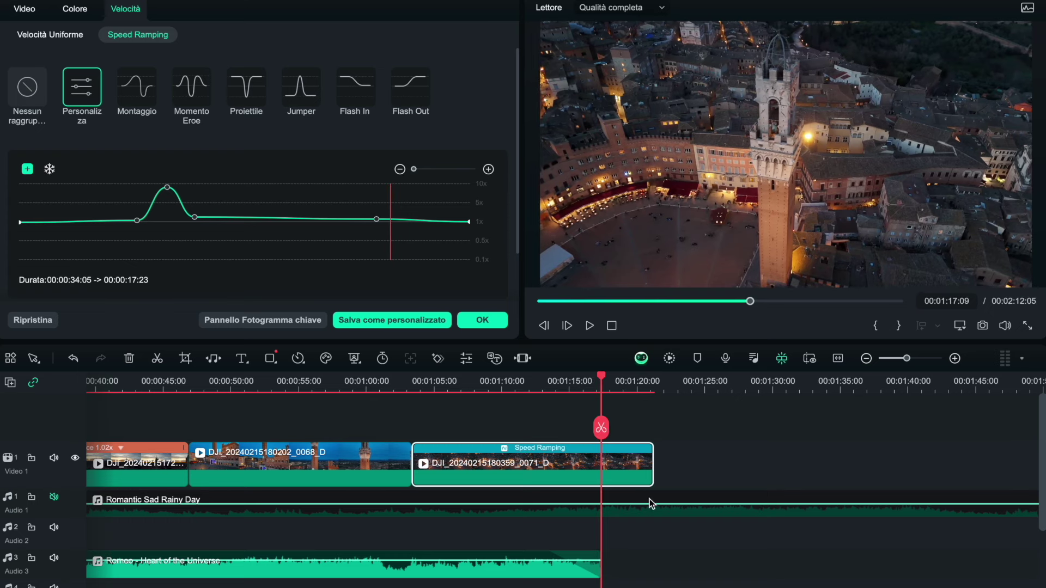
click(601, 428)
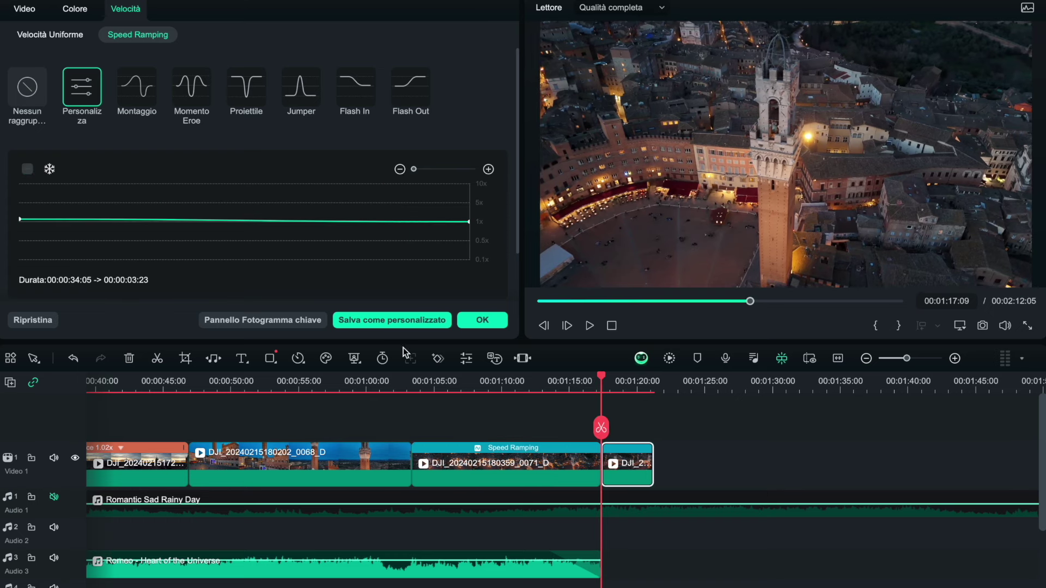
click(129, 358)
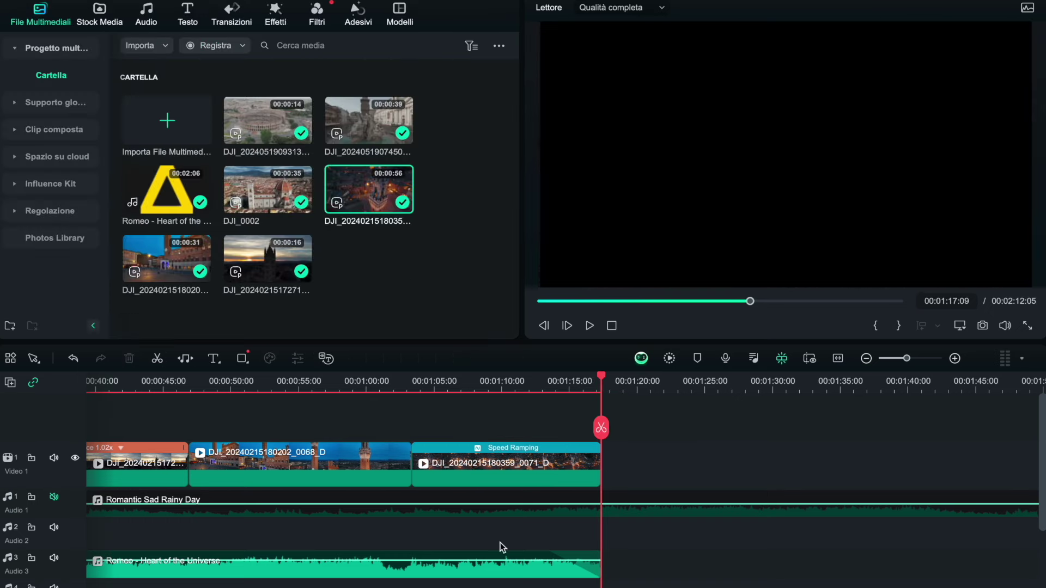
Step: Review all the tracks across the whole timeline and return the playhead to the start of the project
scroll(689, 531, down, 3)
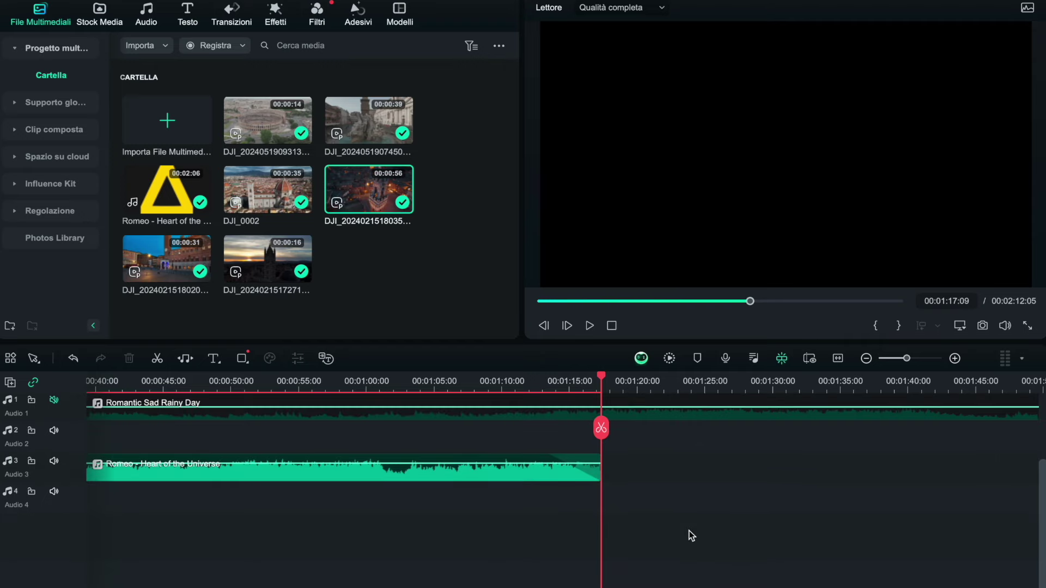
scroll(690, 535, up, 3)
click(498, 388)
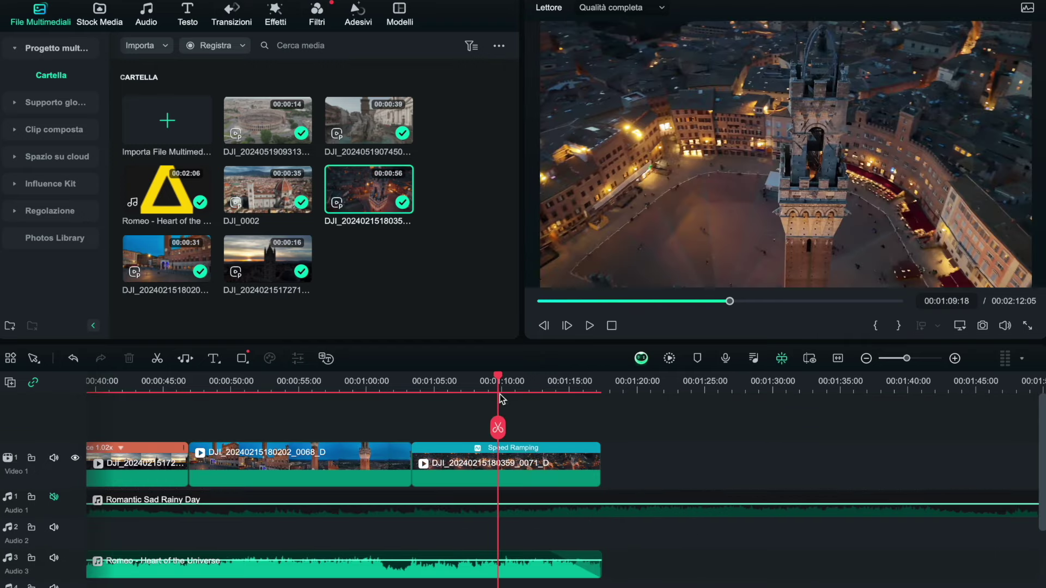
scroll(523, 440, down, 2)
scroll(523, 441, left, 3)
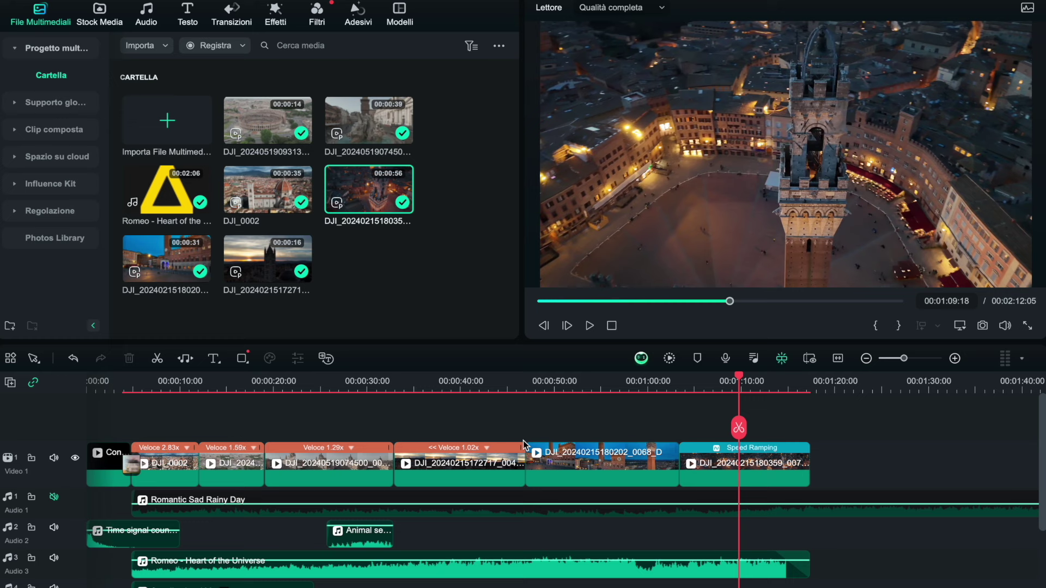
click(88, 383)
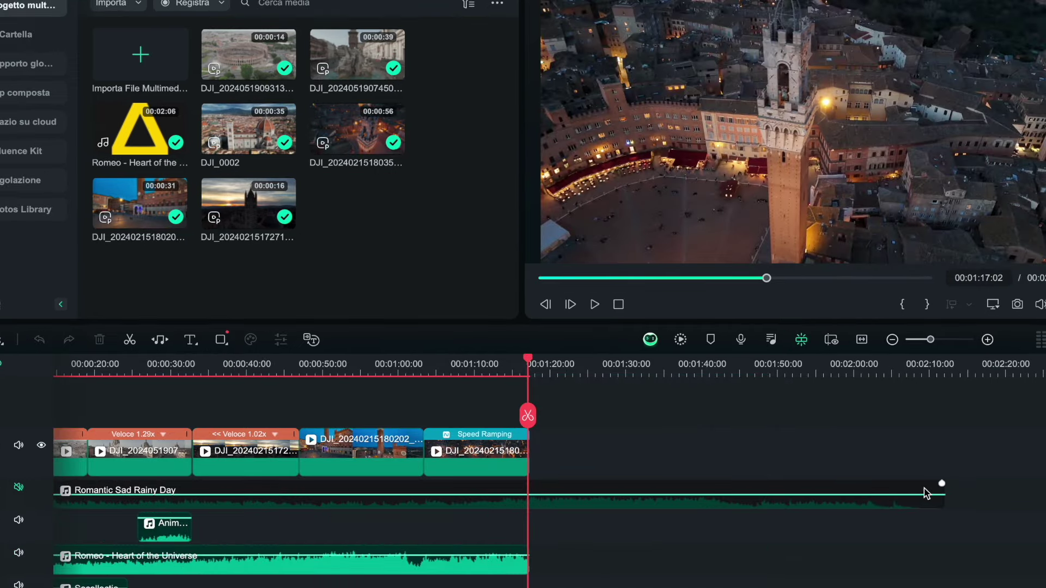
Step: Split the Romantic Sad Rainy Day audio at 00:01:17:02, the end of the video, and delete the excess part
scroll(926, 493, down, 2)
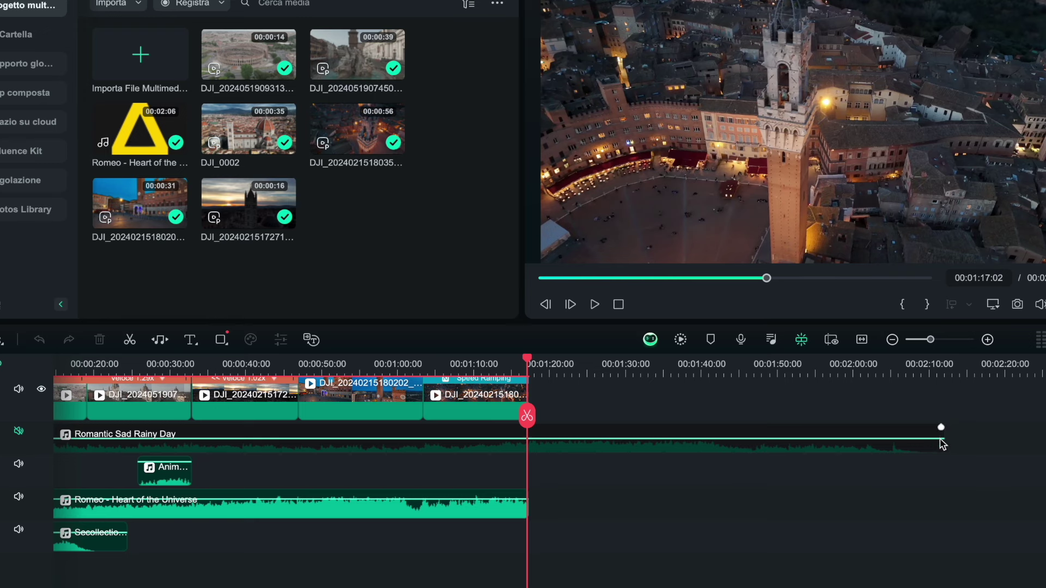
scroll(820, 440, up, 1)
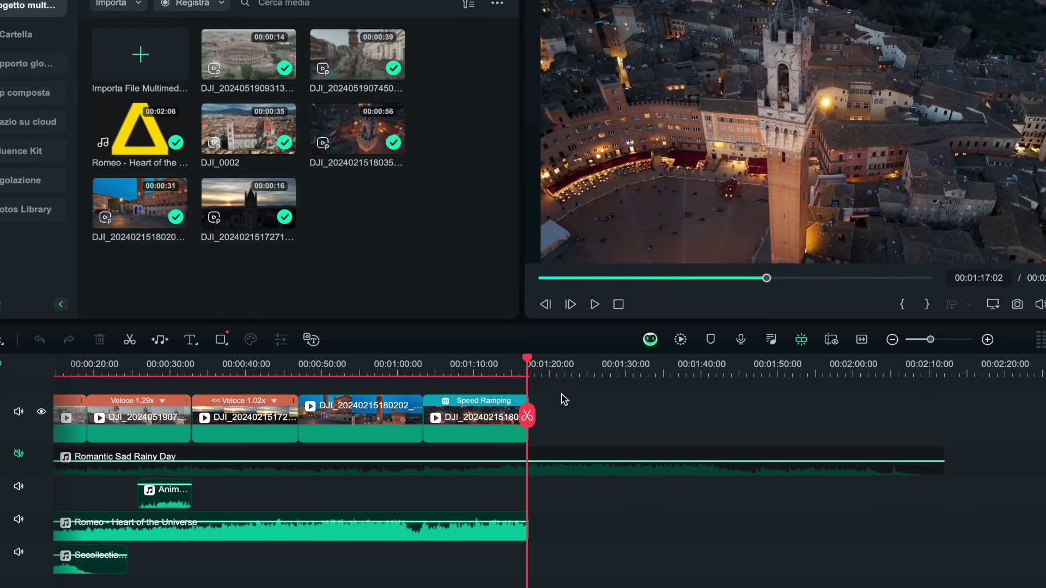
click(543, 463)
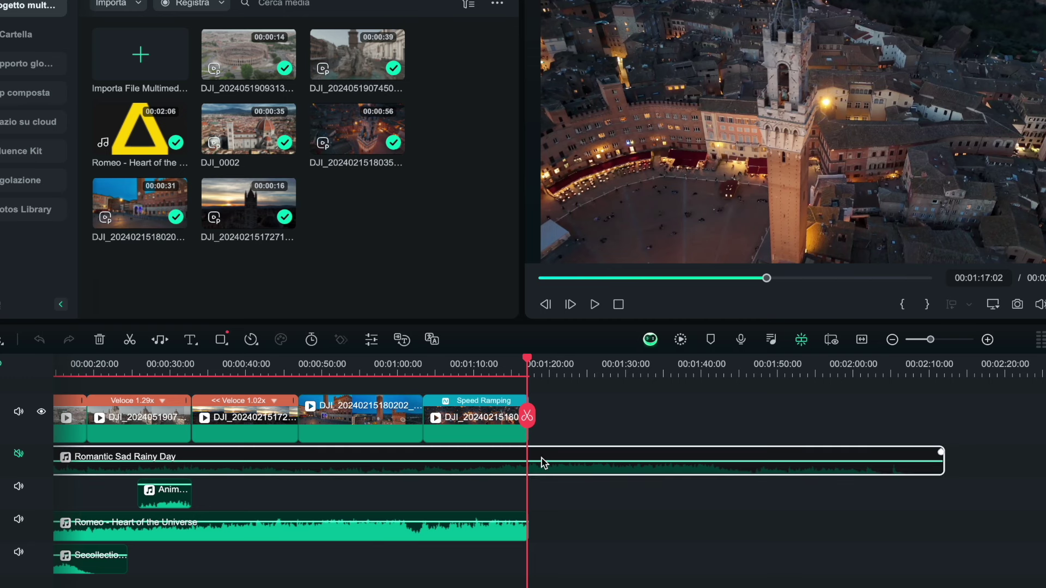
key(ctrl+b)
key(Delete)
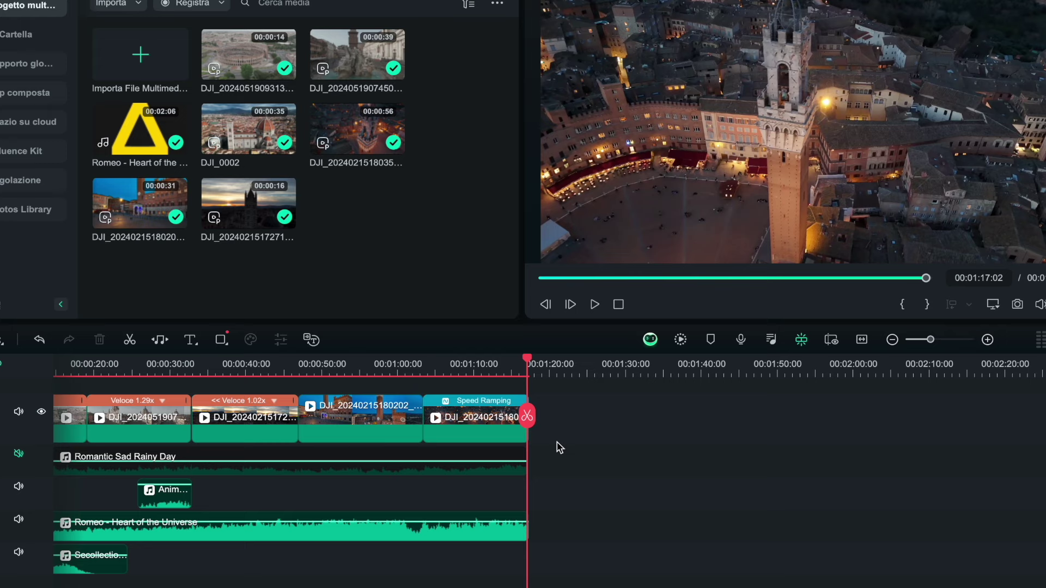
scroll(556, 446, down, 2)
scroll(555, 446, up, 2)
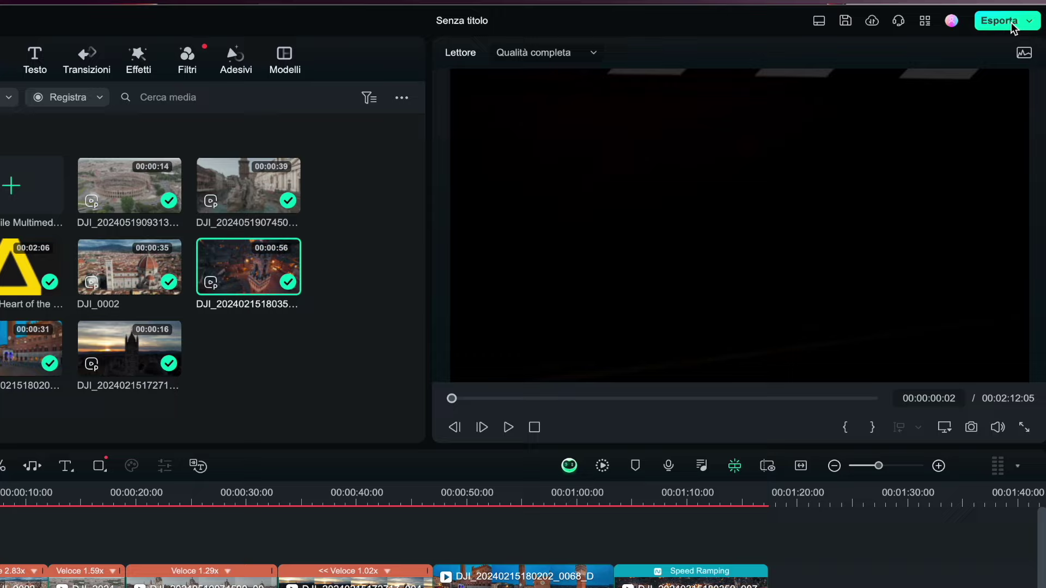
Step: Open the export settings, switch the frame rate to 30 fps and set it back to 25 fps
click(1010, 24)
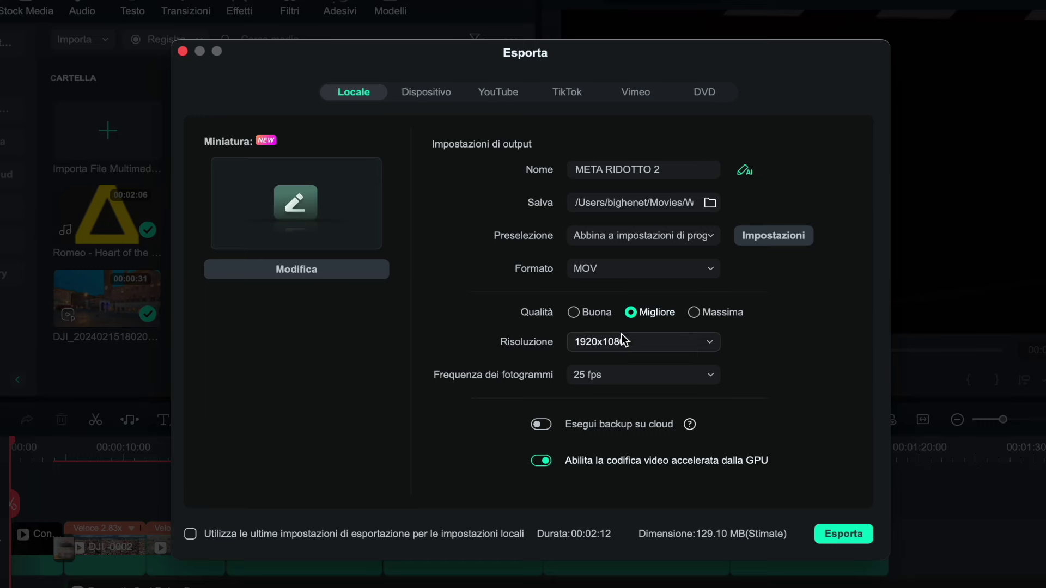
click(702, 376)
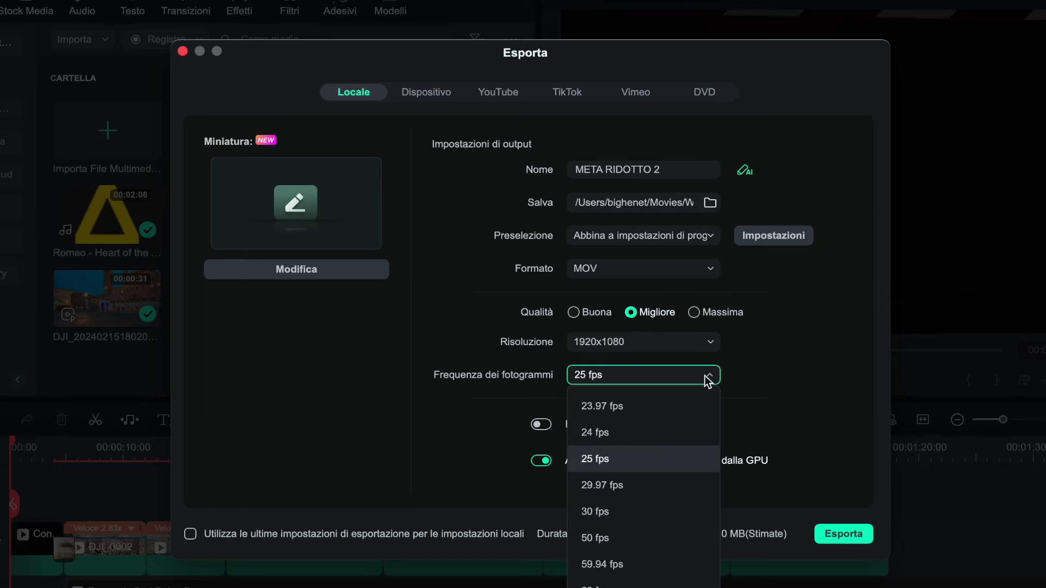
click(648, 505)
click(660, 379)
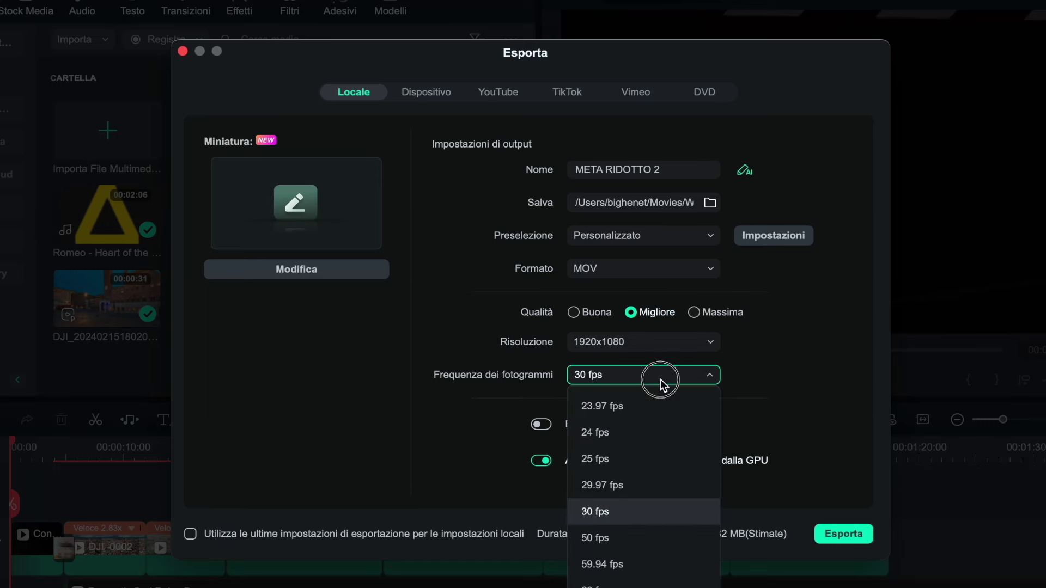
click(616, 461)
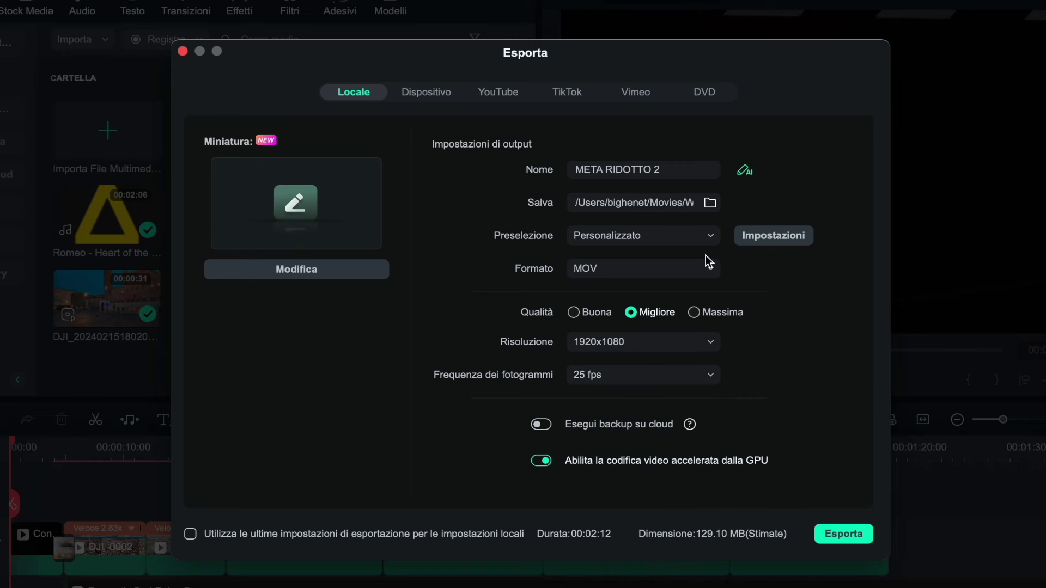